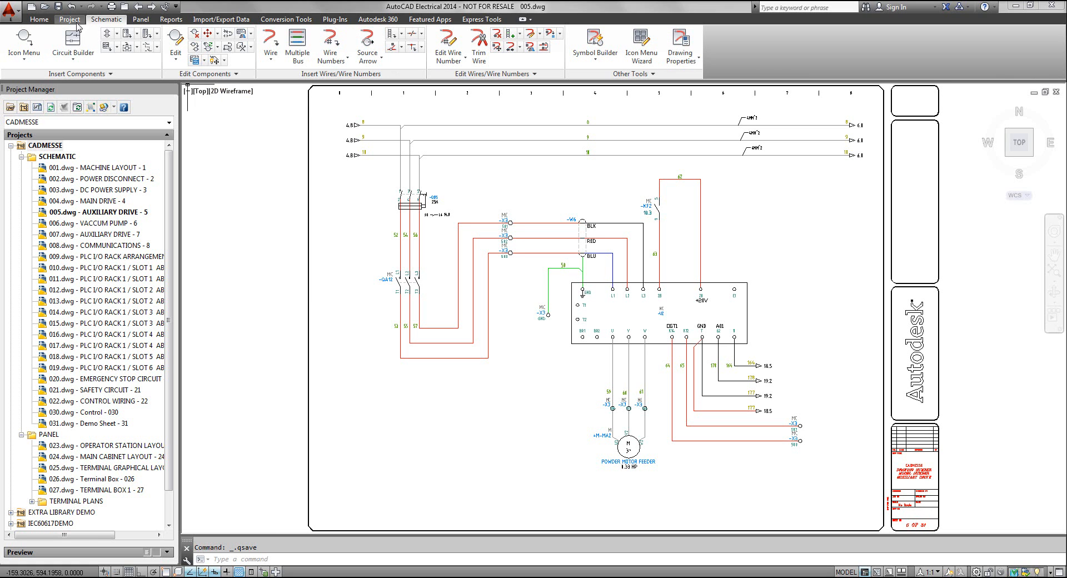
{"action": "left_click", "coordinate": [69, 19]}
{"action": "left_click", "coordinate": [101, 20]}
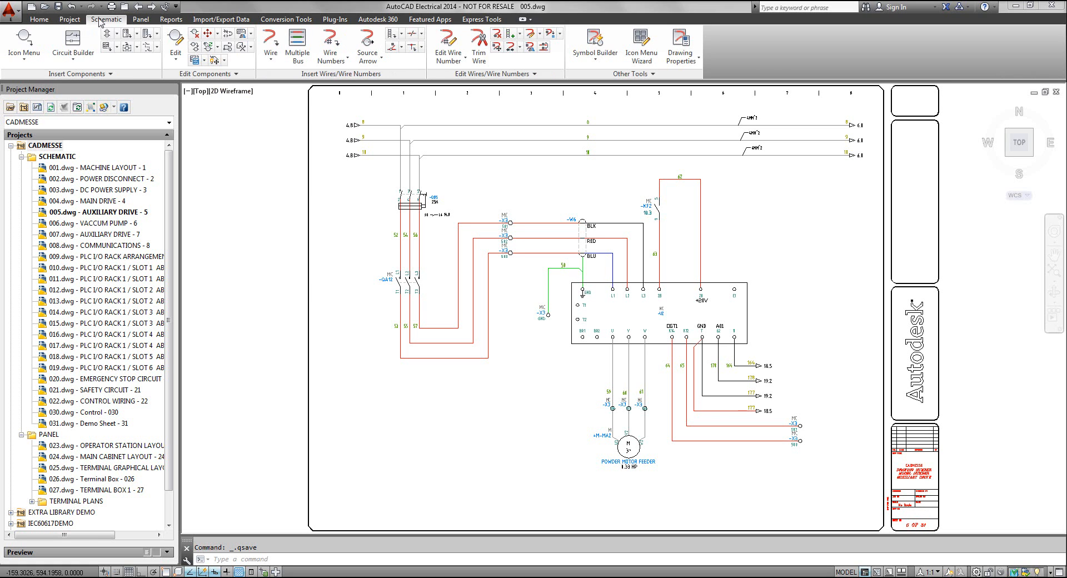
{"action": "left_click", "coordinate": [141, 20]}
{"action": "left_click", "coordinate": [171, 19]}
{"action": "left_click", "coordinate": [212, 20]}
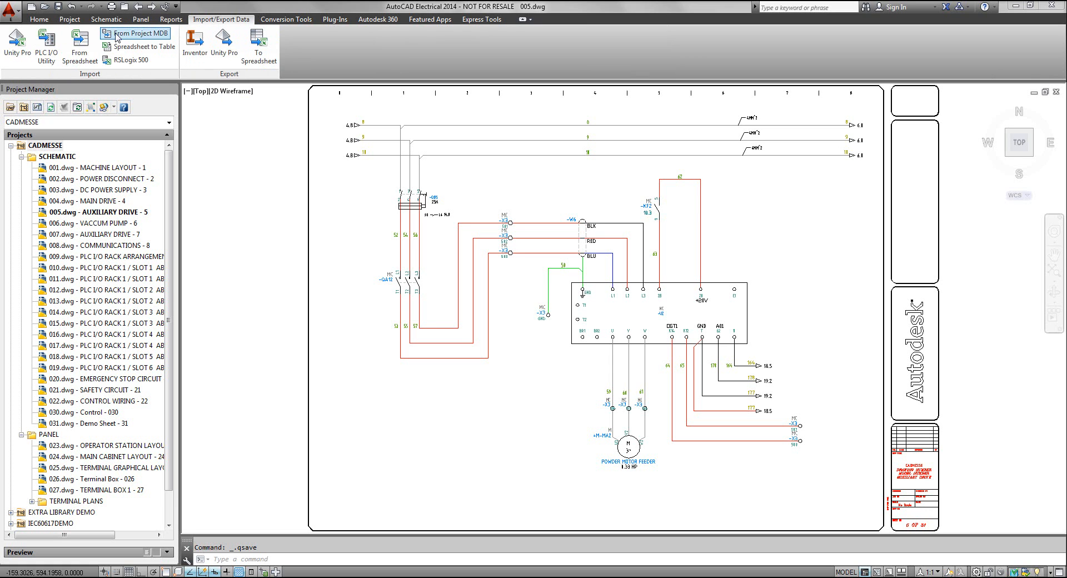
{"action": "left_click", "coordinate": [105, 19]}
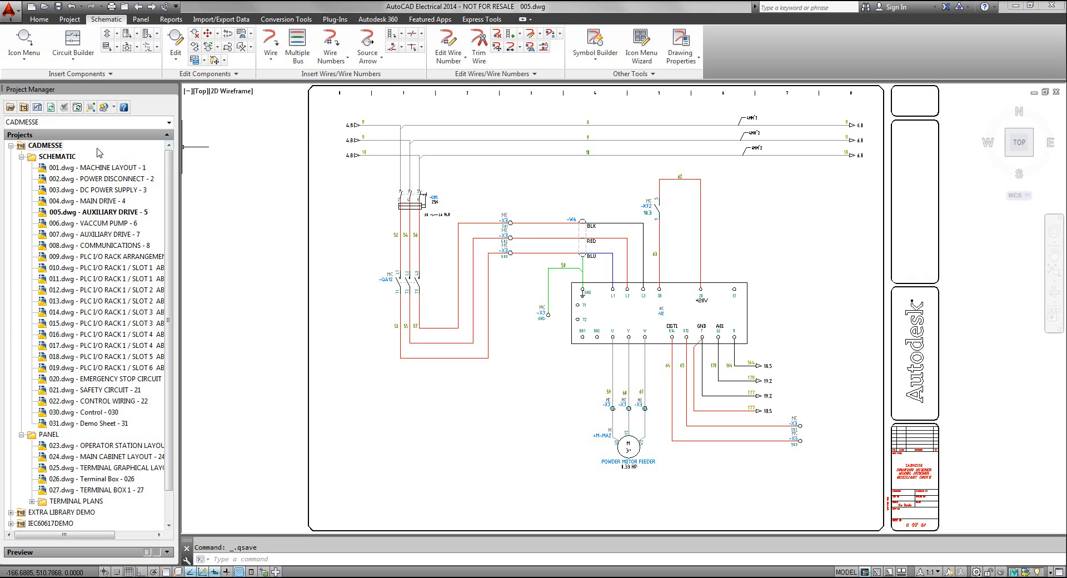
Collapse and re-expand the CADMESSE project, open drawings 006.dwg and 007.dwg, and return to 005.dwg
{"action": "left_click", "coordinate": [10, 146]}
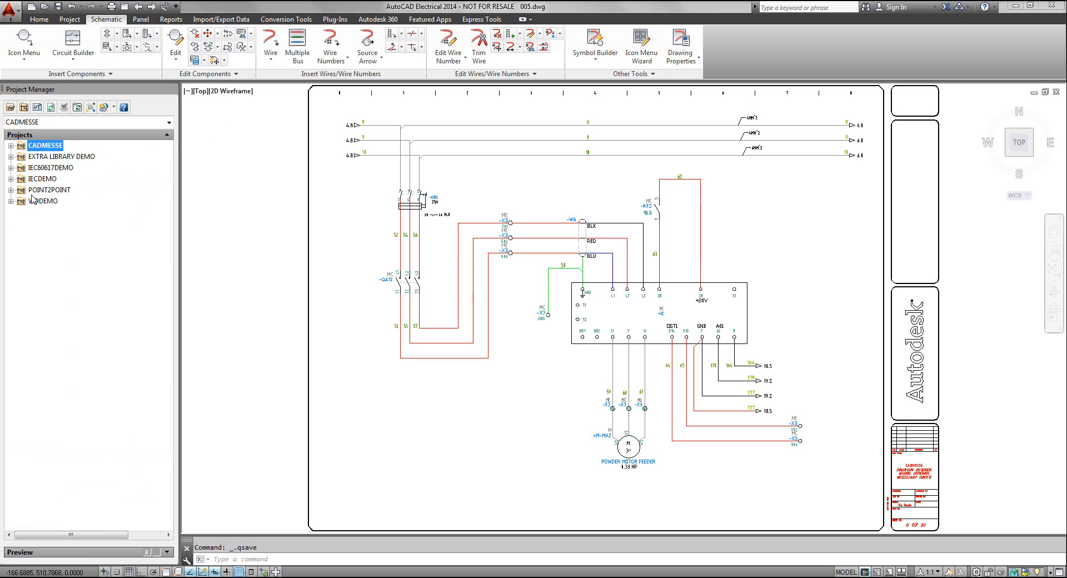
{"action": "left_click", "coordinate": [10, 146]}
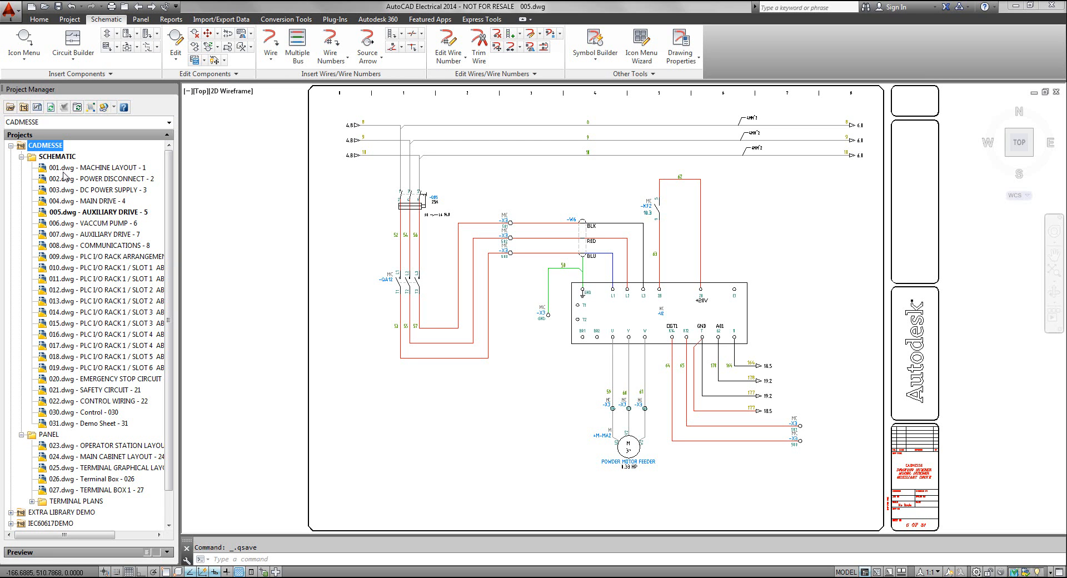
{"action": "double_click", "coordinate": [69, 224]}
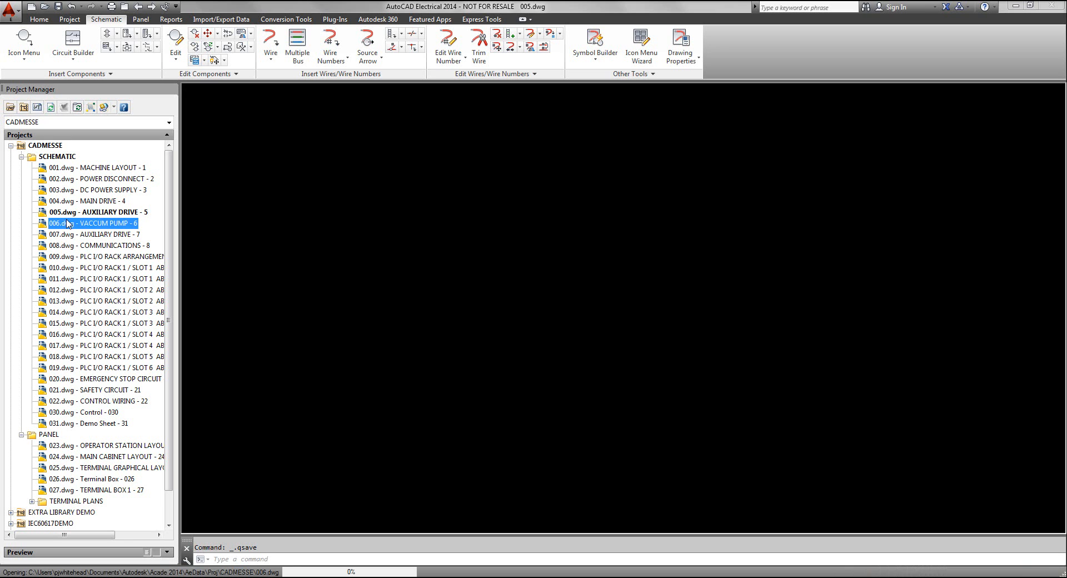
{"action": "double_click", "coordinate": [70, 236]}
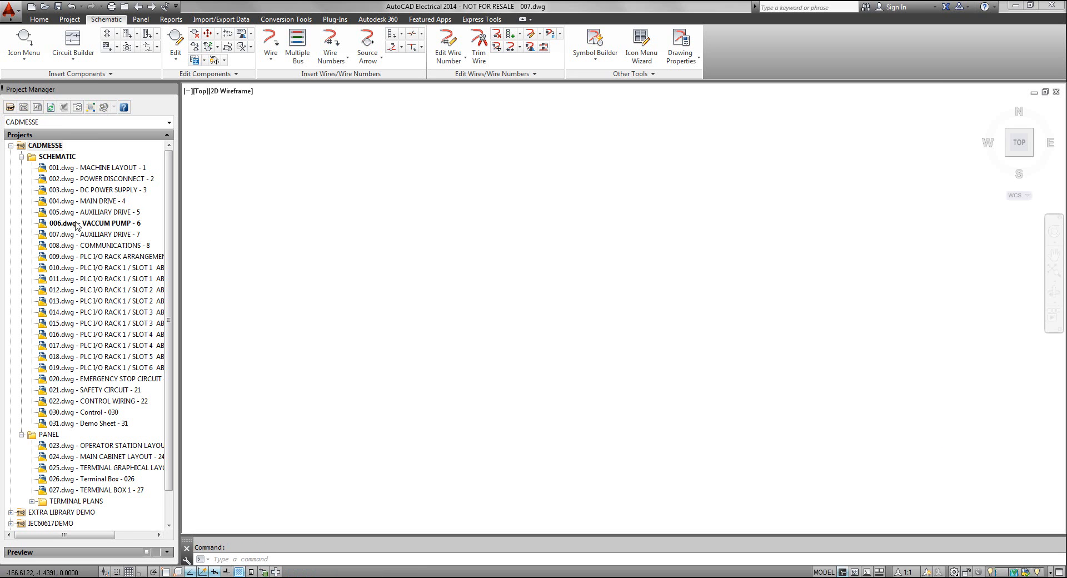
{"action": "double_click", "coordinate": [78, 212]}
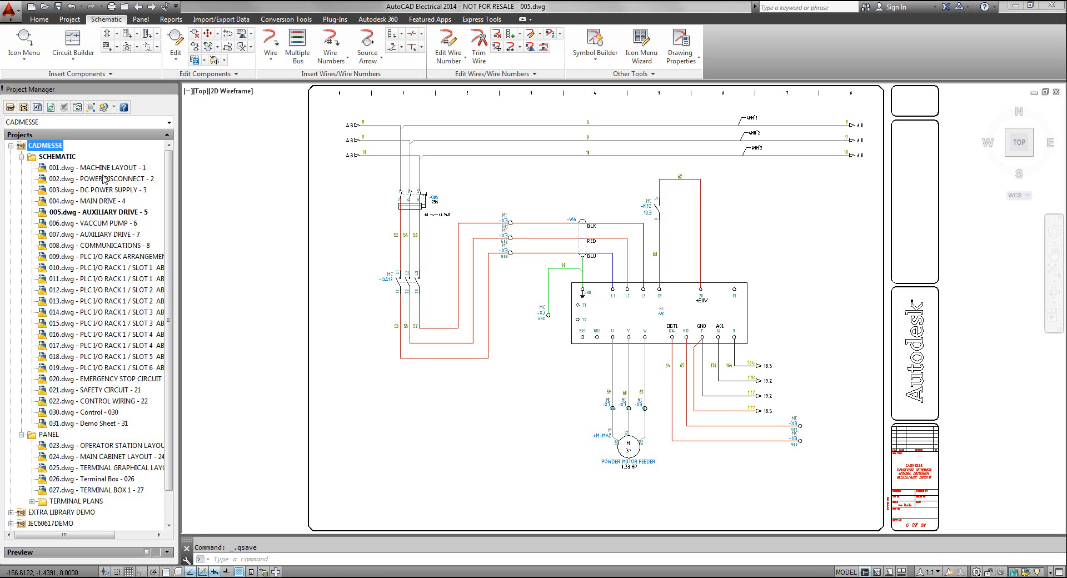
Review the CADMESSE project's description fields for report headers and title blocks, and close them without saving
{"action": "right_click", "coordinate": [48, 148]}
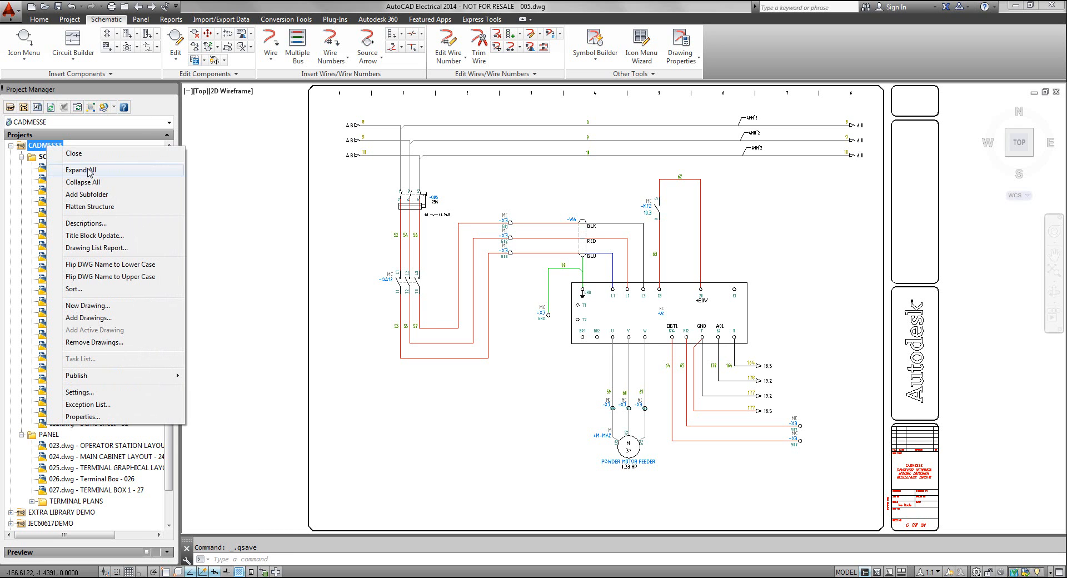
{"action": "left_click", "coordinate": [87, 224]}
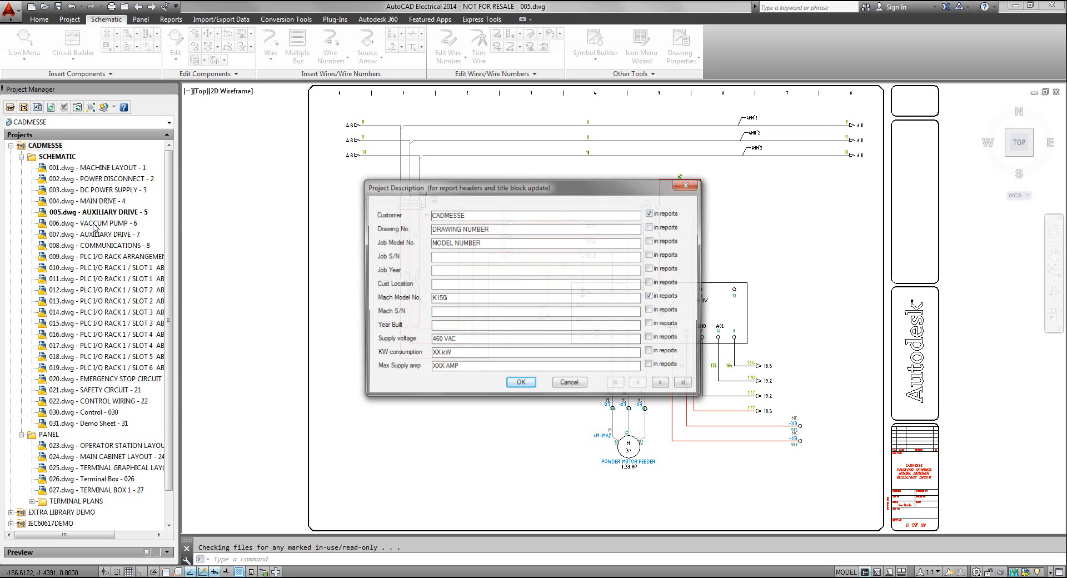
{"action": "left_click_drag", "start_coordinate": [486, 112], "coordinate": [478, 106]}
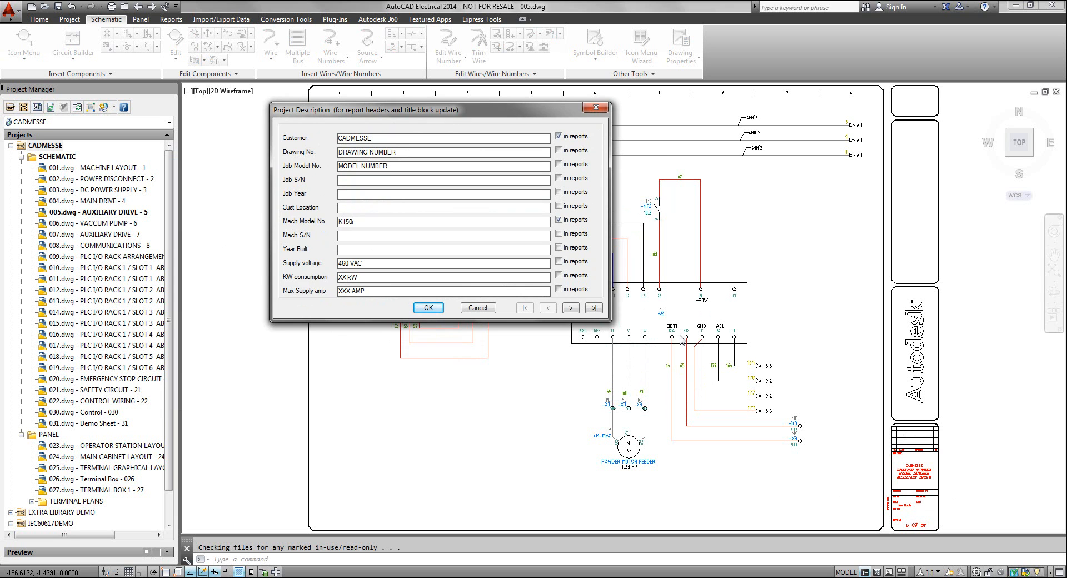
{"action": "left_click", "coordinate": [489, 311]}
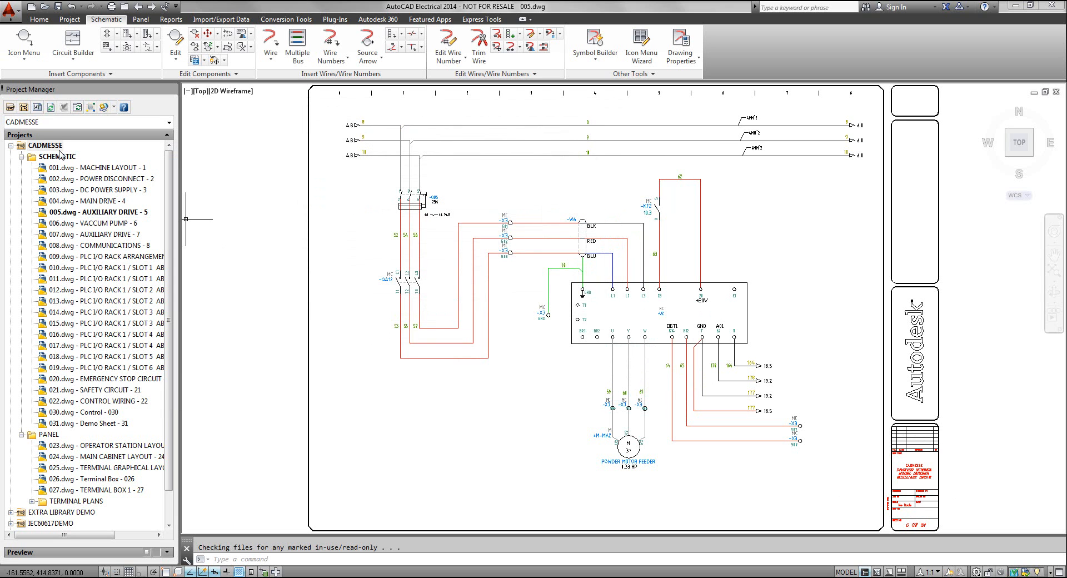
Open the CADMESSE project properties and examine the schematic library paths
{"action": "right_click", "coordinate": [43, 145]}
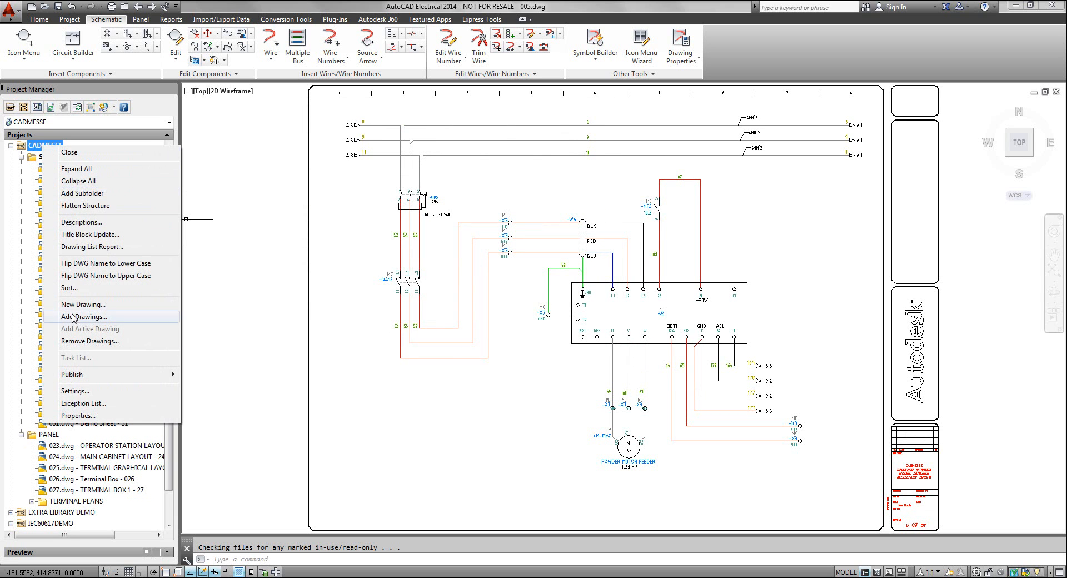
{"action": "left_click", "coordinate": [79, 391]}
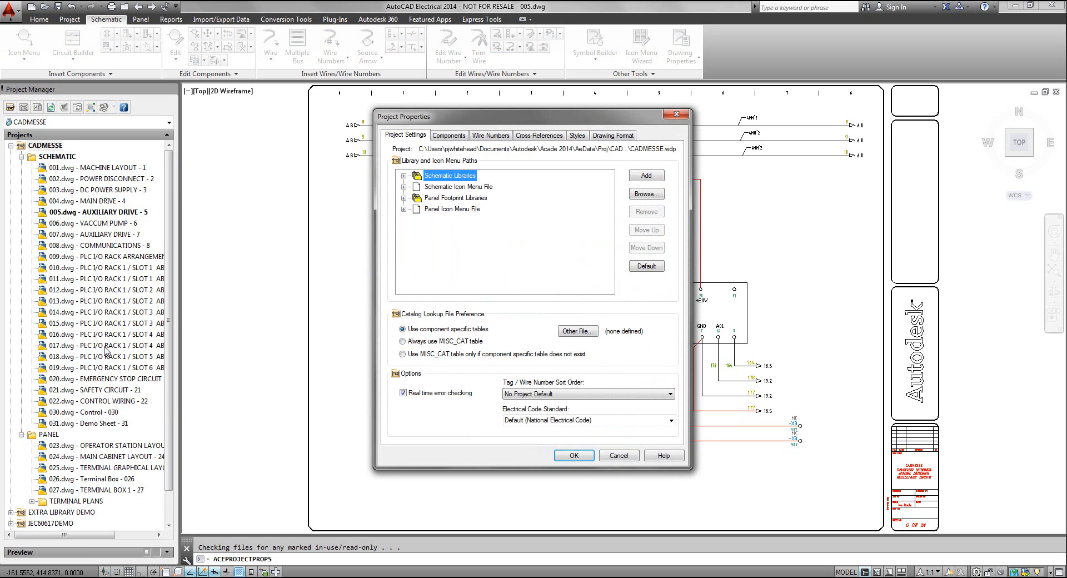
{"action": "left_click_drag", "start_coordinate": [469, 110], "coordinate": [441, 72]}
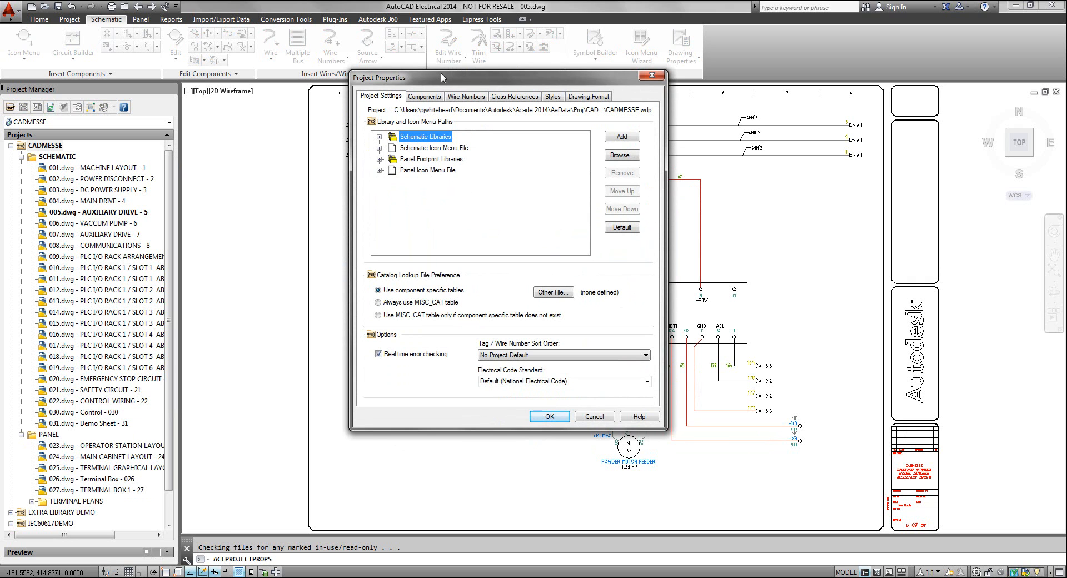
{"action": "left_click", "coordinate": [379, 136]}
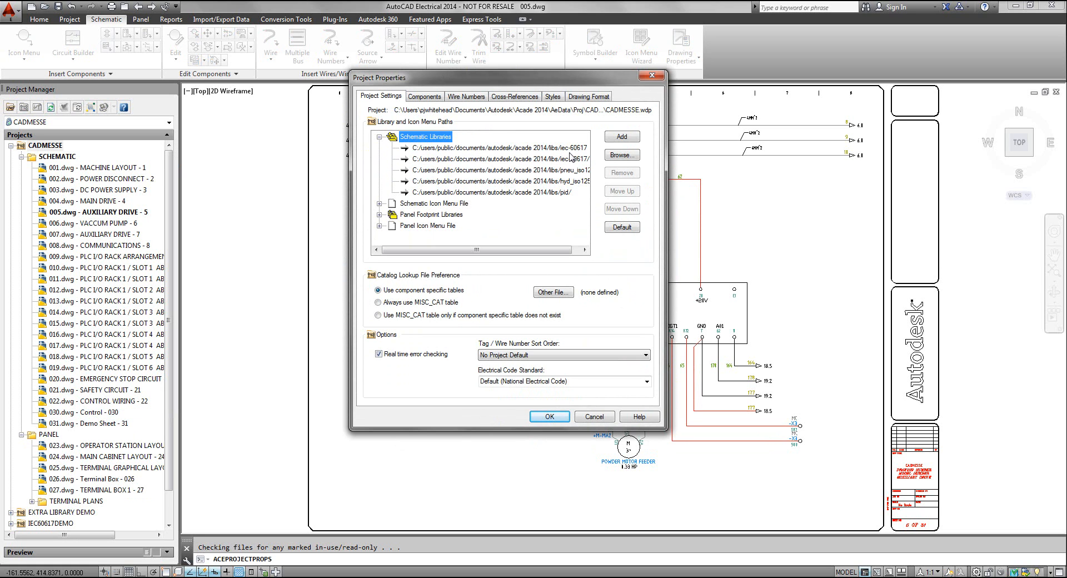
Examine the component tag format and the wire number format in the project properties
{"action": "left_click", "coordinate": [426, 98]}
{"action": "left_click_drag", "start_coordinate": [464, 80], "coordinate": [446, 68]}
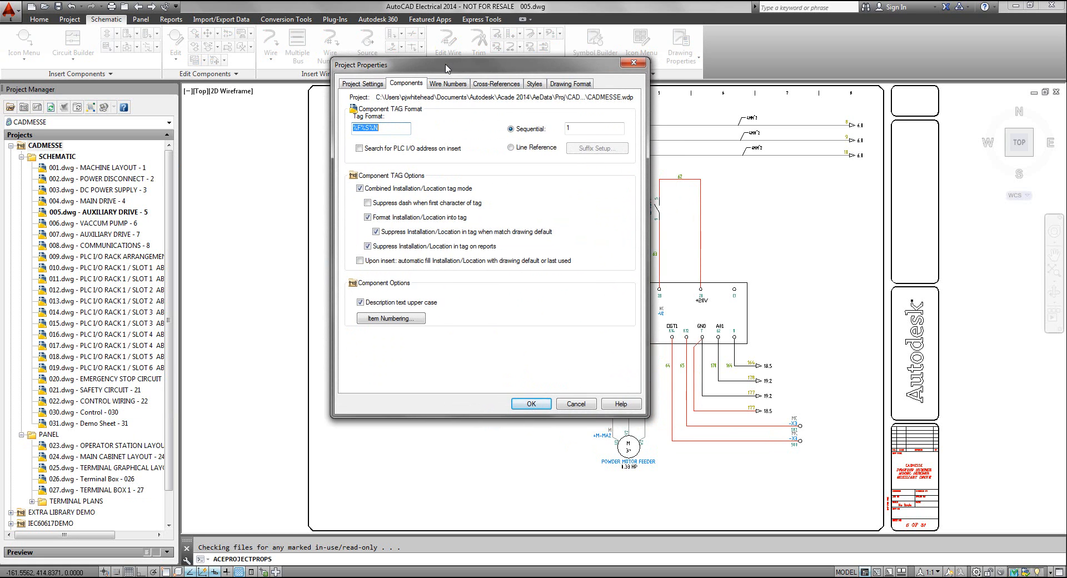
{"action": "left_click", "coordinate": [386, 130]}
{"action": "left_click_drag", "start_coordinate": [510, 70], "coordinate": [657, 152]}
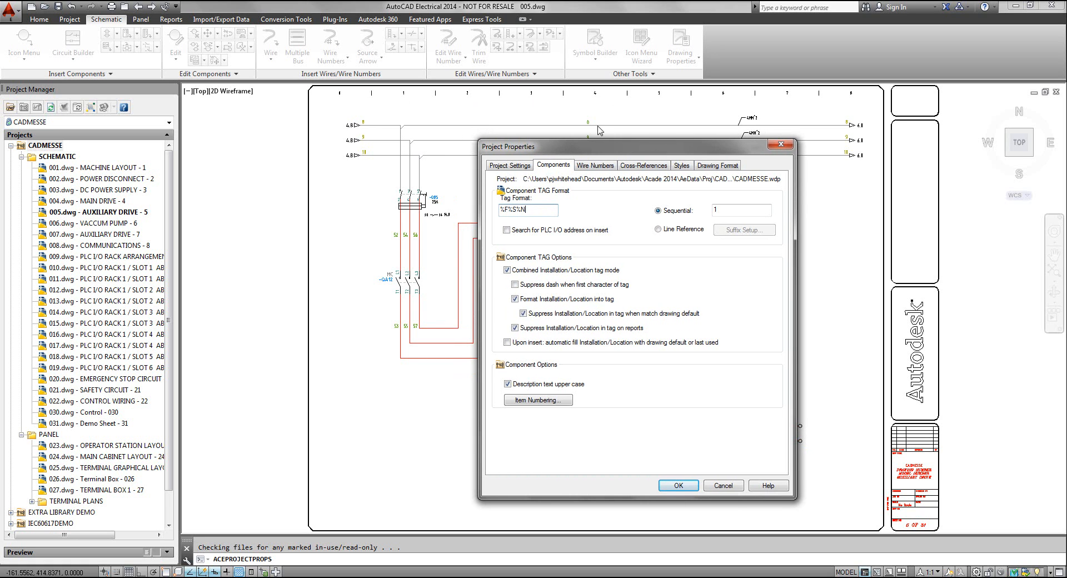
{"action": "left_click_drag", "start_coordinate": [593, 151], "coordinate": [457, 93]}
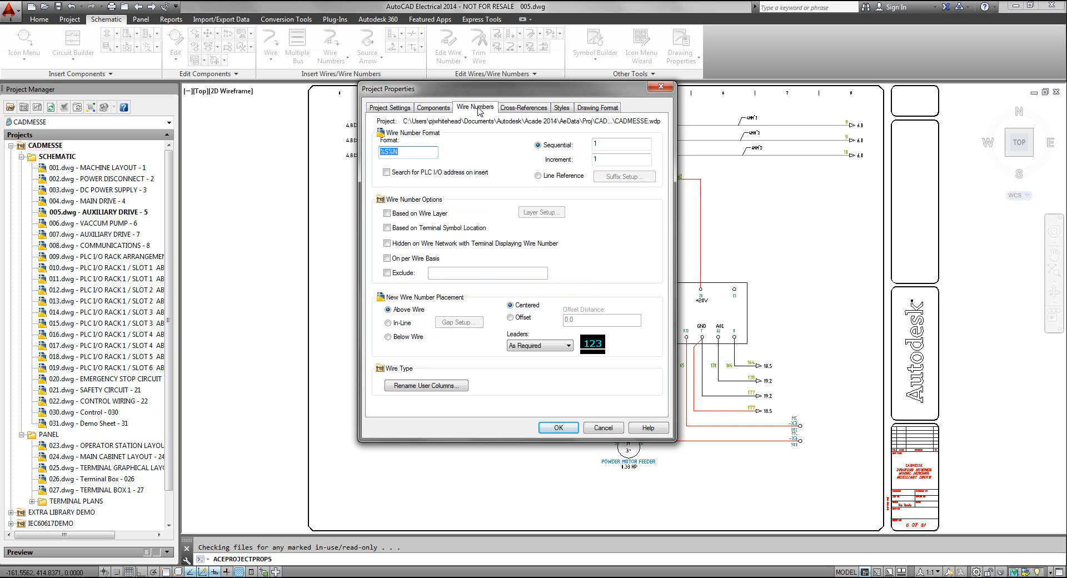
{"action": "left_click", "coordinate": [411, 155]}
Examine the cross-reference format and the table-format display setup, leaving the setup without changes
{"action": "left_click", "coordinate": [534, 111]}
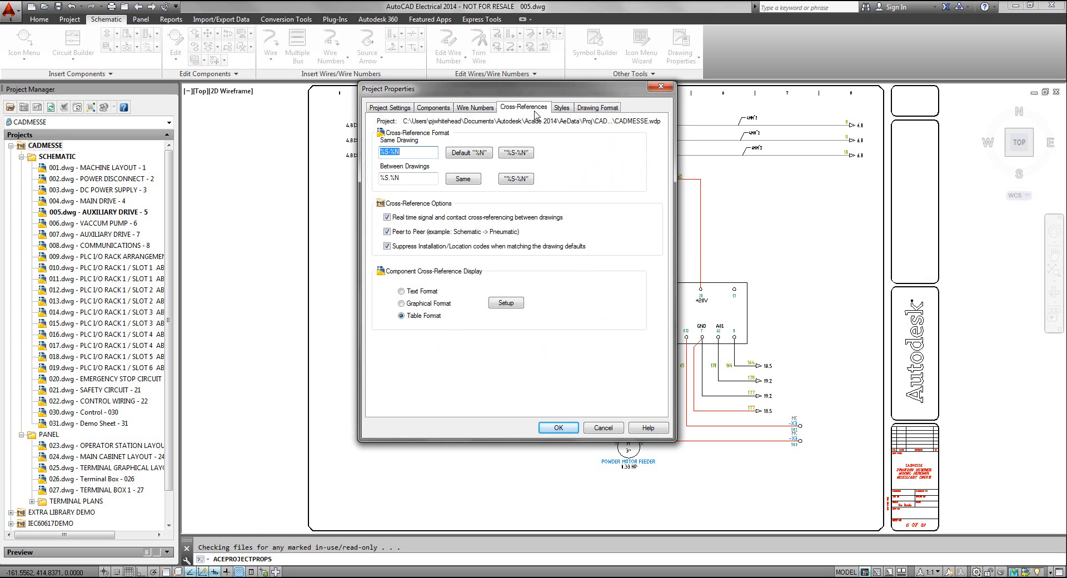
{"action": "left_click", "coordinate": [409, 151]}
{"action": "left_click", "coordinate": [506, 307]}
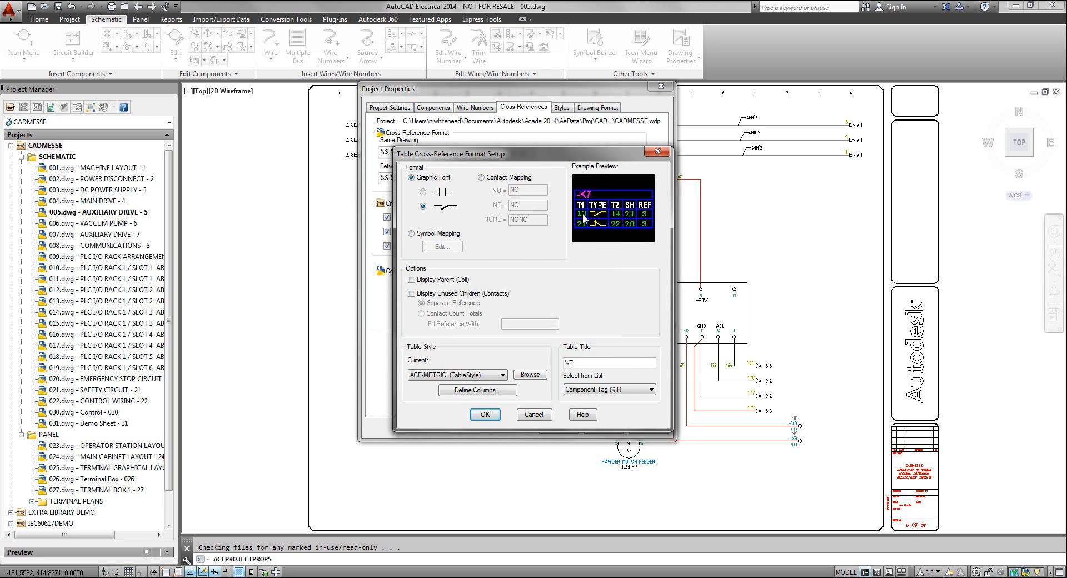
{"action": "left_click", "coordinate": [658, 151]}
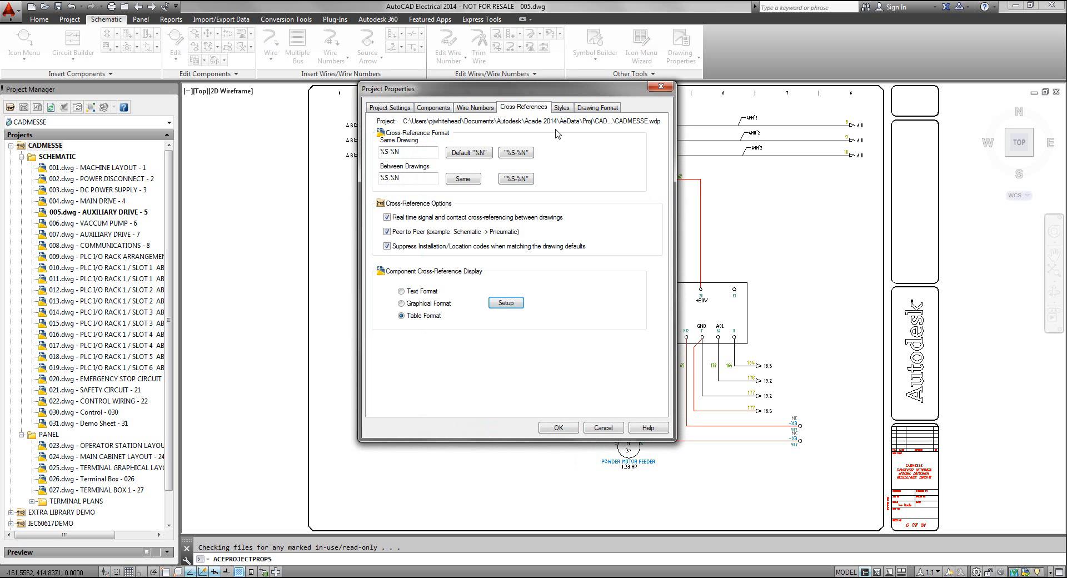
Preview arrow styles 2, 3 and 4, fan-in/out marker style 2 and PLC style 2, restoring style 1 for each
{"action": "left_click", "coordinate": [567, 108]}
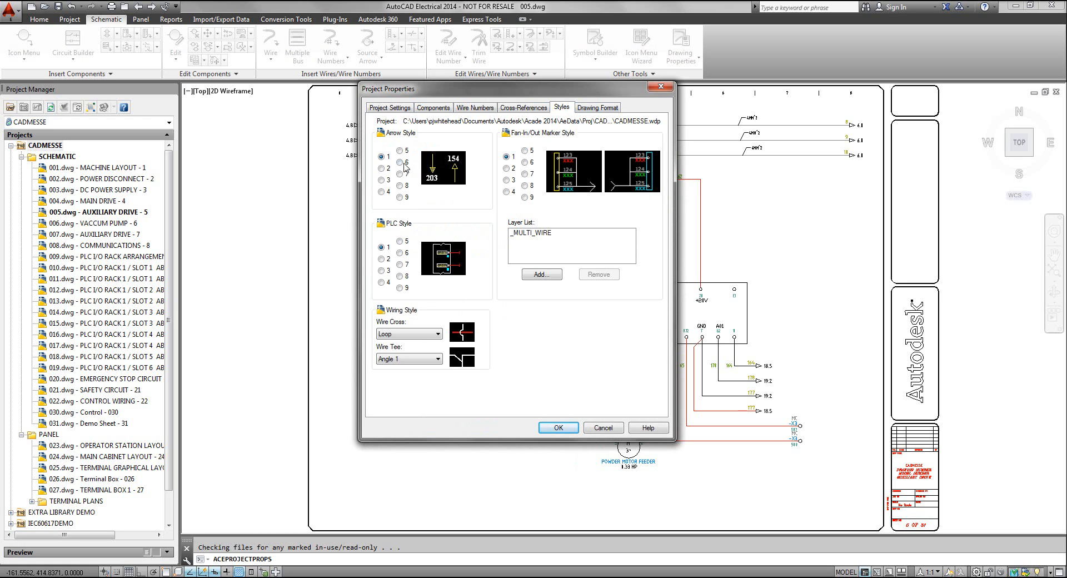
{"action": "left_click", "coordinate": [382, 169]}
{"action": "left_click", "coordinate": [384, 181]}
{"action": "left_click", "coordinate": [383, 192]}
{"action": "left_click", "coordinate": [383, 158]}
{"action": "left_click", "coordinate": [506, 169]}
{"action": "left_click", "coordinate": [507, 157]}
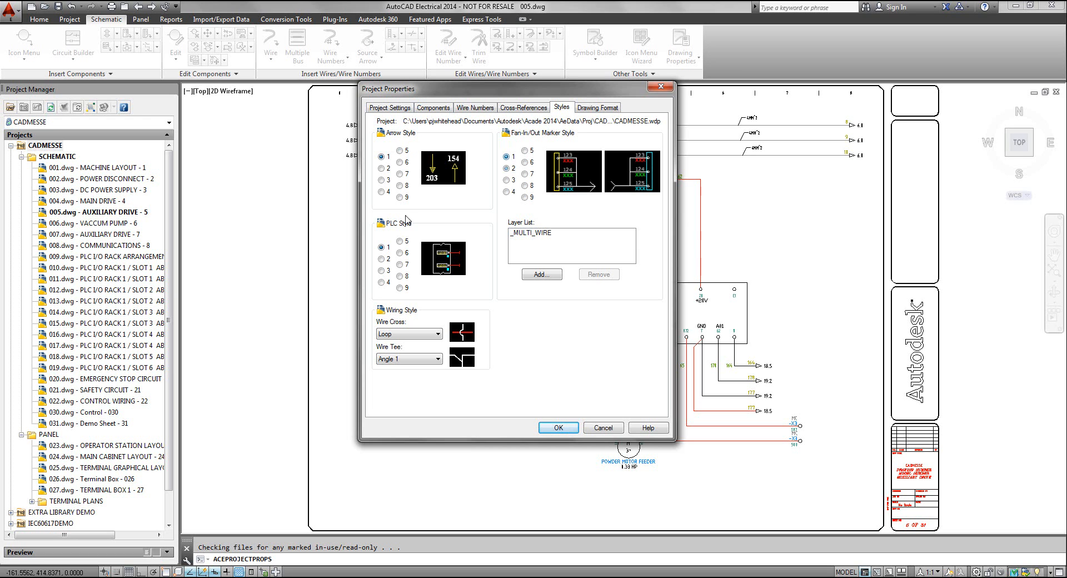
{"action": "left_click", "coordinate": [382, 259]}
{"action": "left_click", "coordinate": [381, 247]}
Try the Solid wire cross and an alternative wire tee style, and restore Loop and Angle 1
{"action": "left_click", "coordinate": [438, 334]}
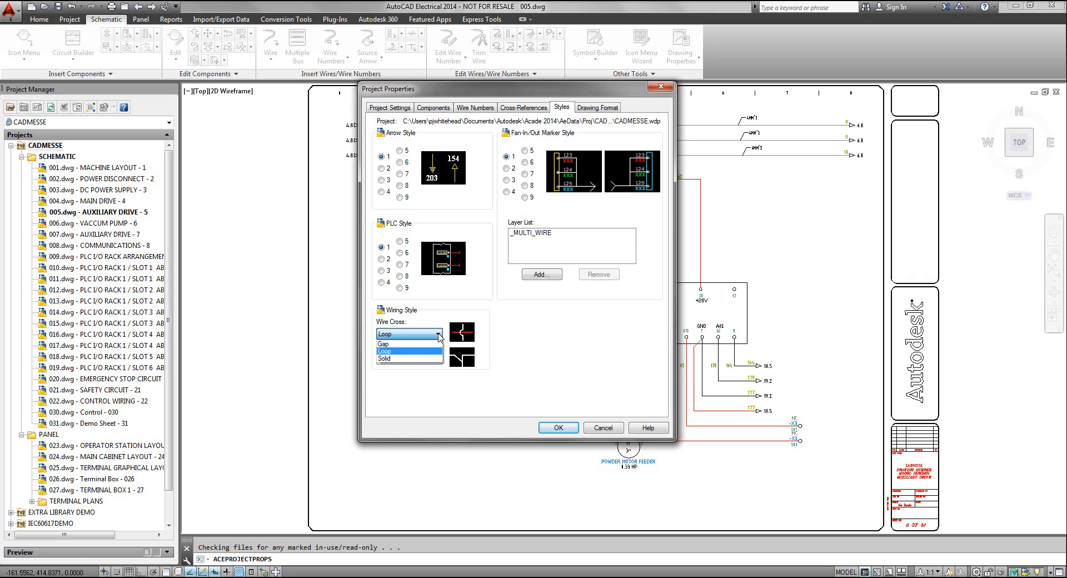
{"action": "left_click", "coordinate": [425, 358]}
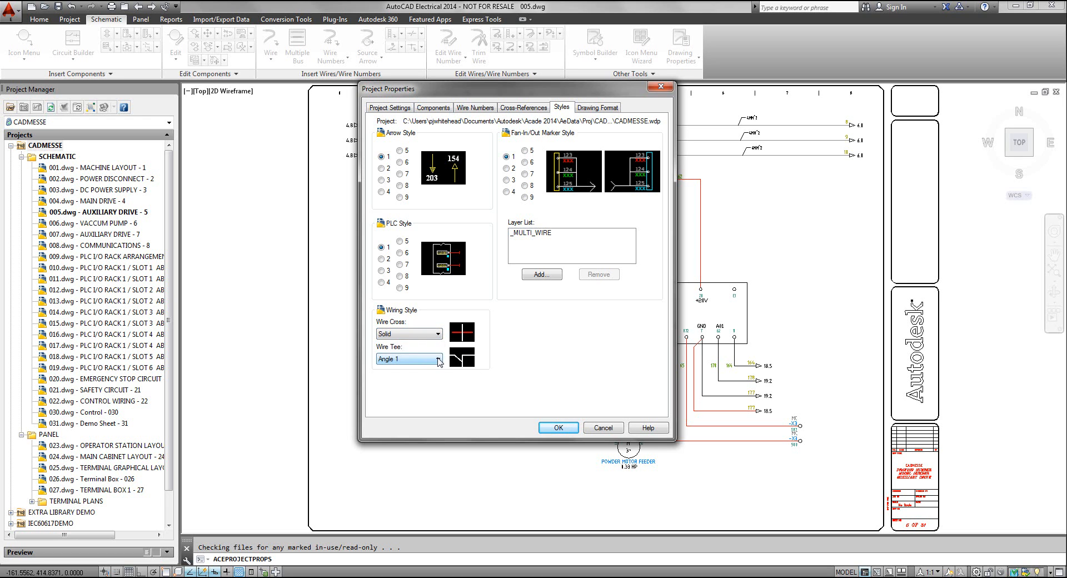
{"action": "left_click", "coordinate": [438, 359]}
{"action": "left_click", "coordinate": [427, 376]}
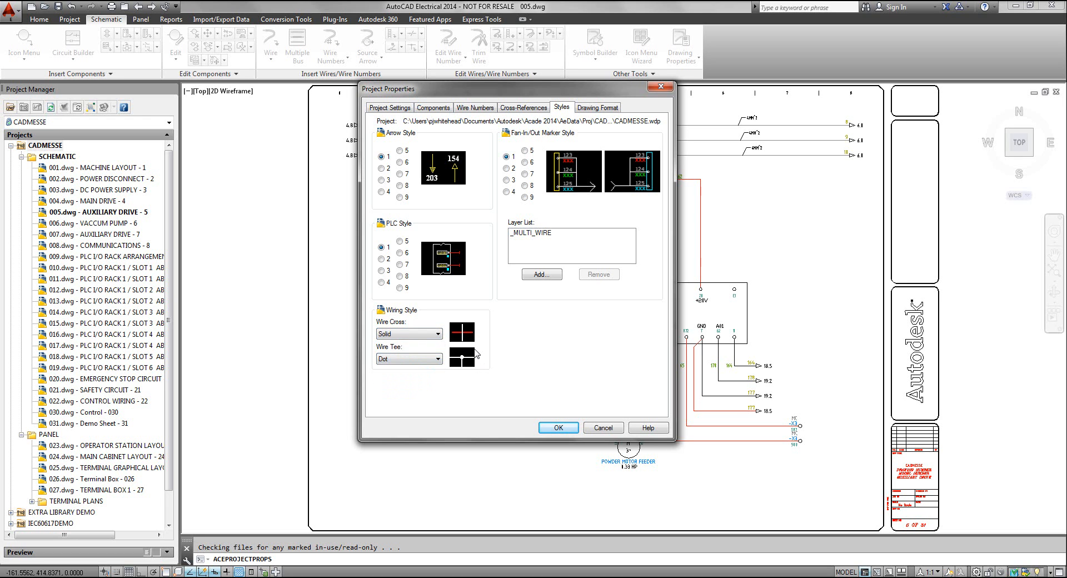
{"action": "left_click", "coordinate": [434, 358]}
{"action": "left_click", "coordinate": [425, 383]}
{"action": "left_click", "coordinate": [436, 334]}
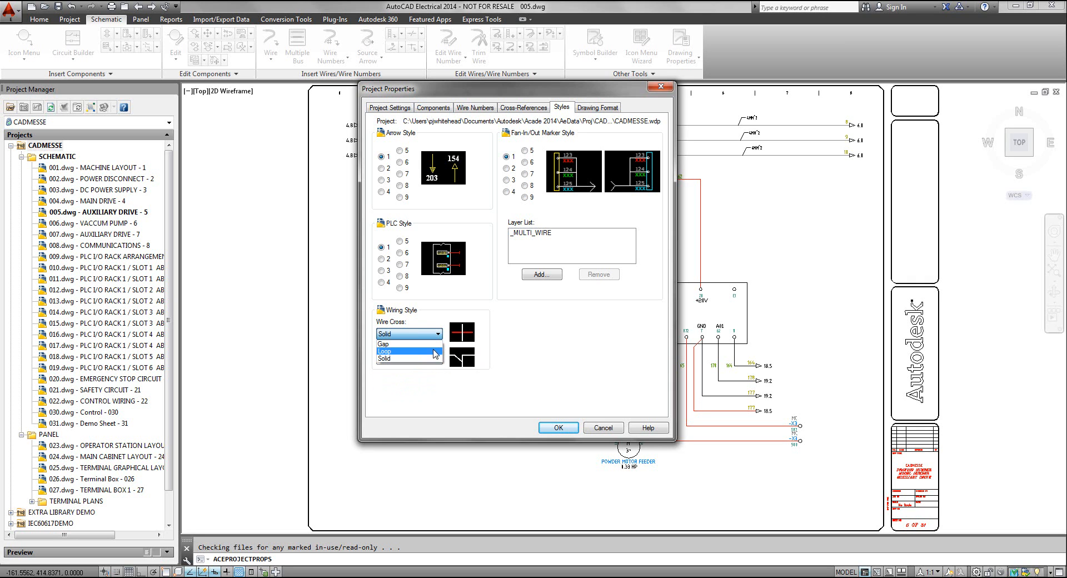
{"action": "left_click", "coordinate": [435, 351]}
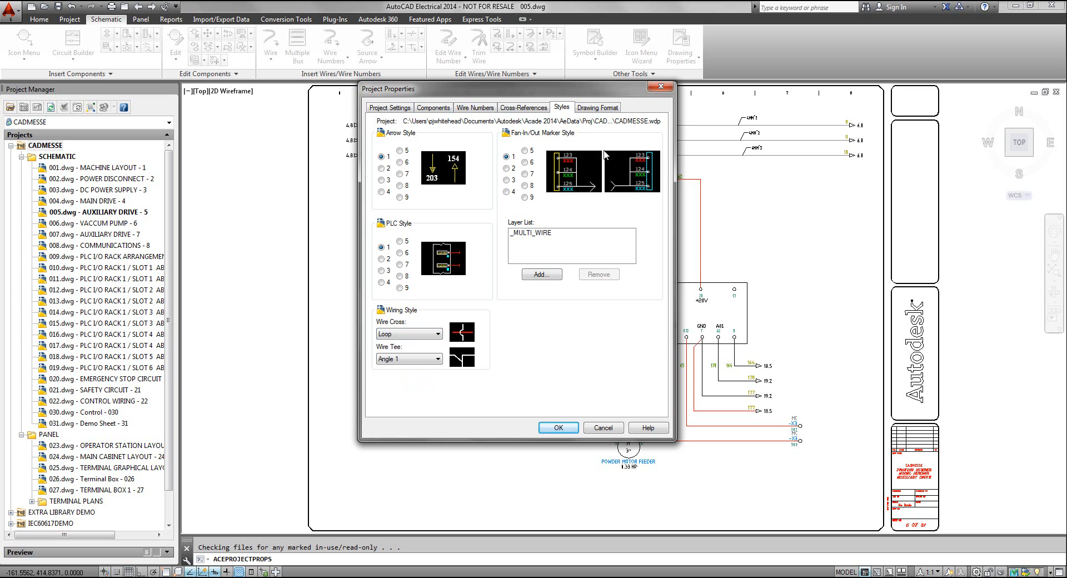
Compare X-Y Grid, X Zones and Reference Numbers as the drawing's format referencing, return to X Zones, and cancel the project properties
{"action": "left_click", "coordinate": [597, 109]}
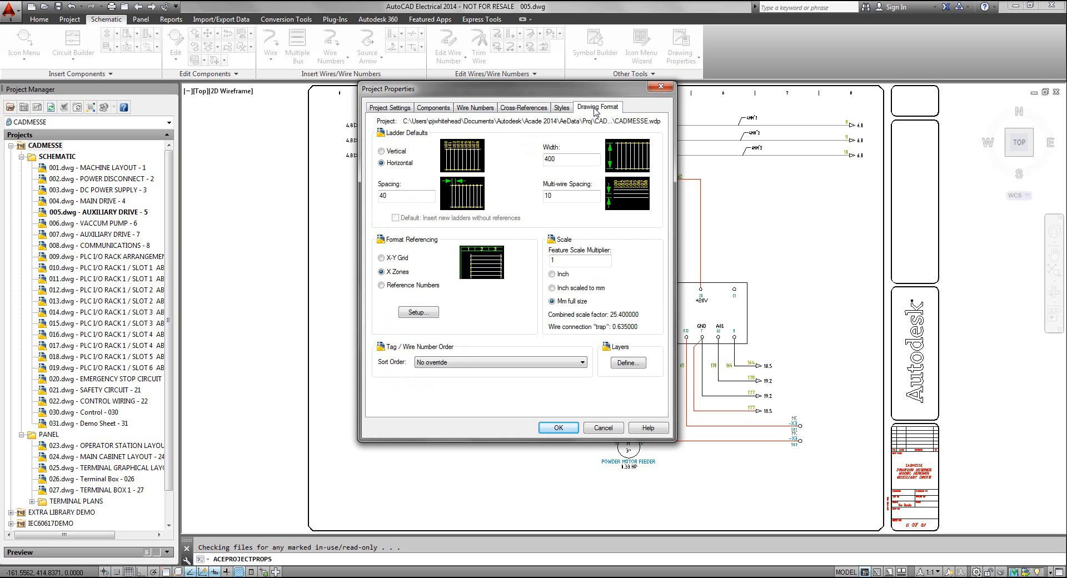
{"action": "left_click_drag", "start_coordinate": [462, 89], "coordinate": [457, 69]}
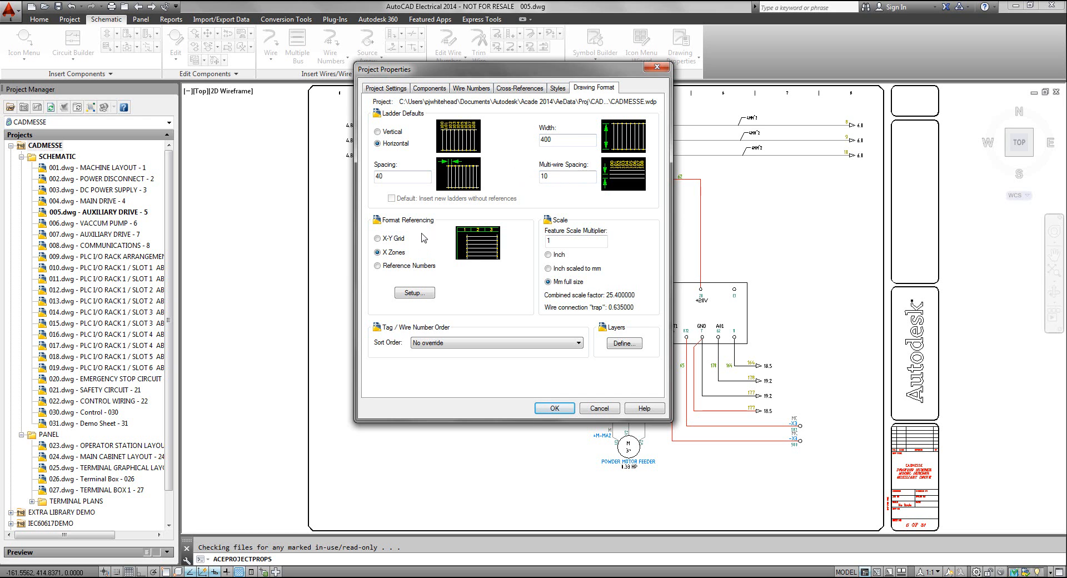
{"action": "left_click", "coordinate": [394, 239]}
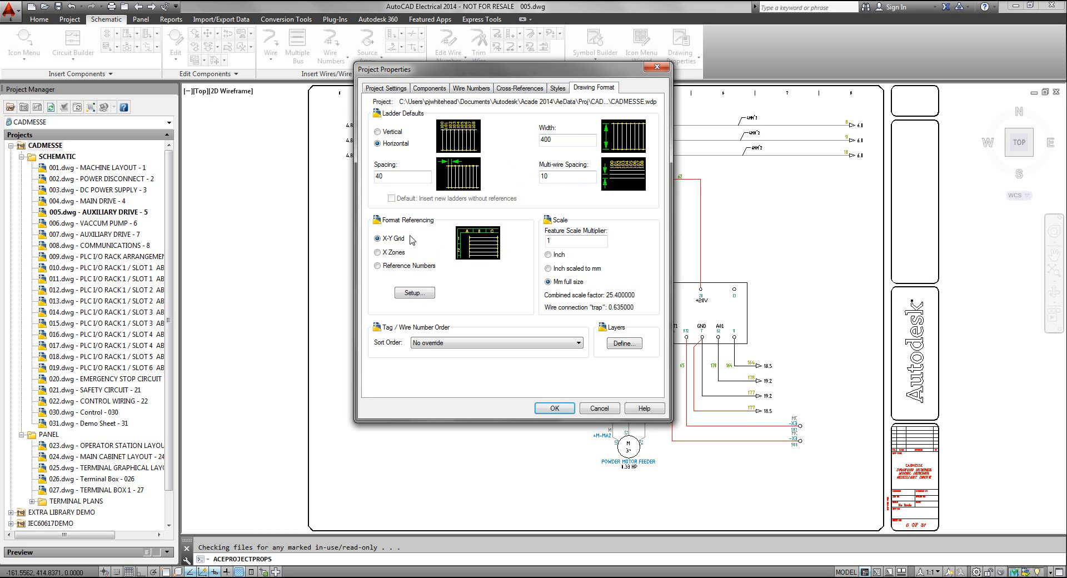
{"action": "left_click", "coordinate": [378, 253]}
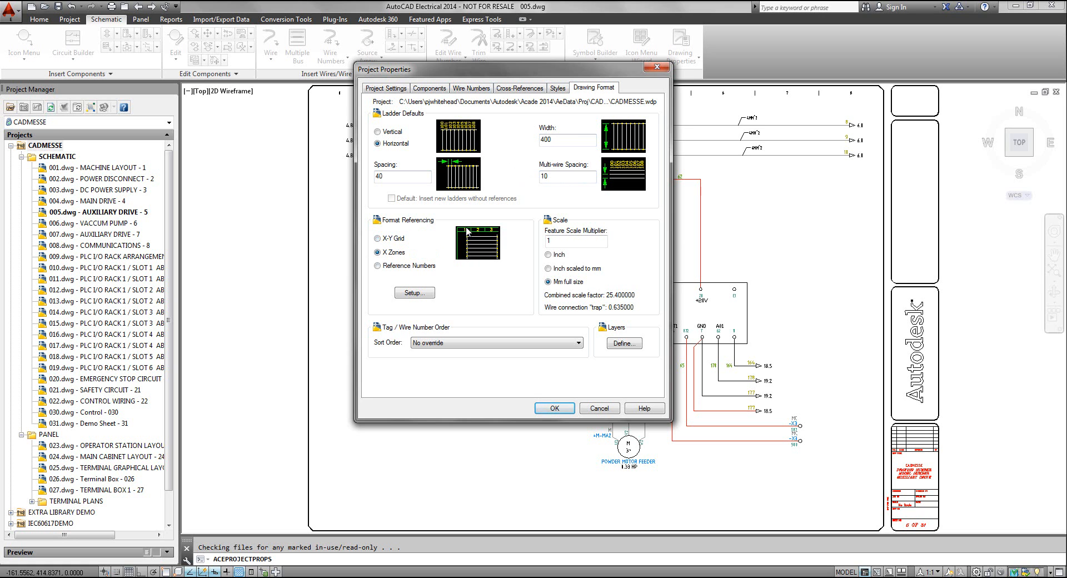
{"action": "left_click", "coordinate": [378, 267]}
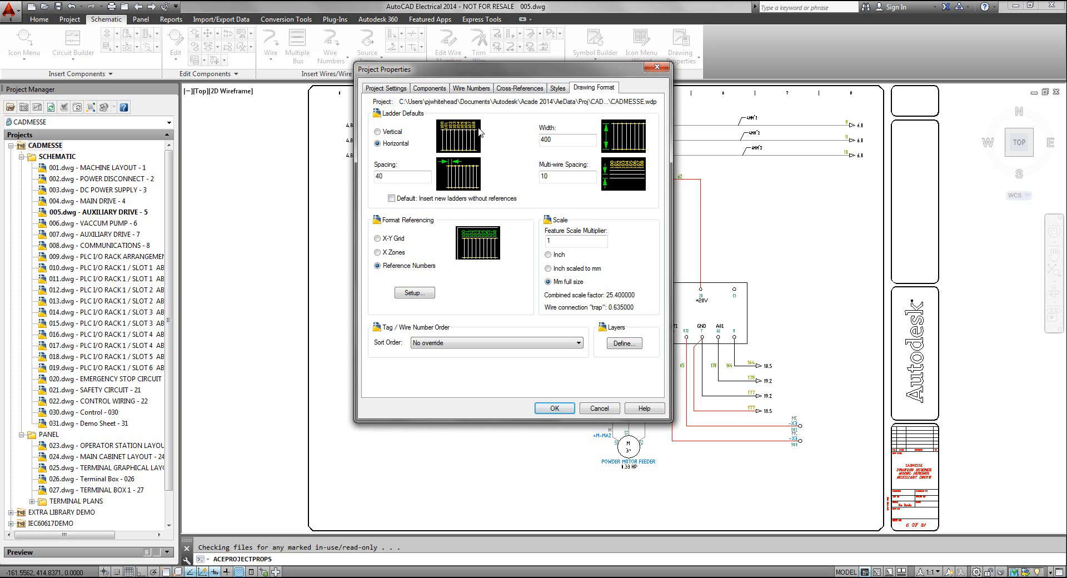
{"action": "left_click", "coordinate": [381, 253]}
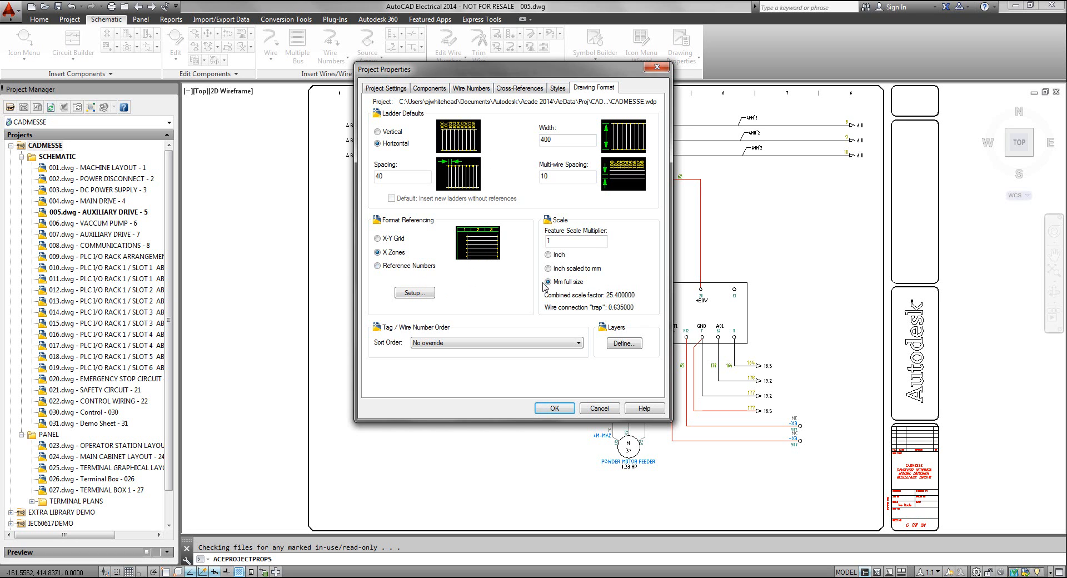
{"action": "left_click_drag", "start_coordinate": [505, 65], "coordinate": [461, 32]}
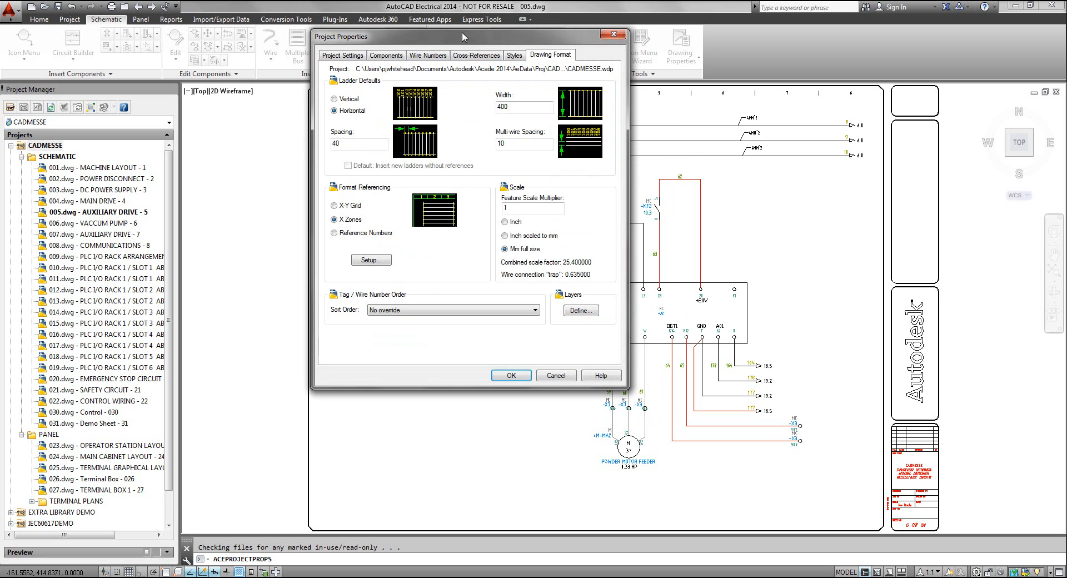
{"action": "left_click", "coordinate": [557, 376]}
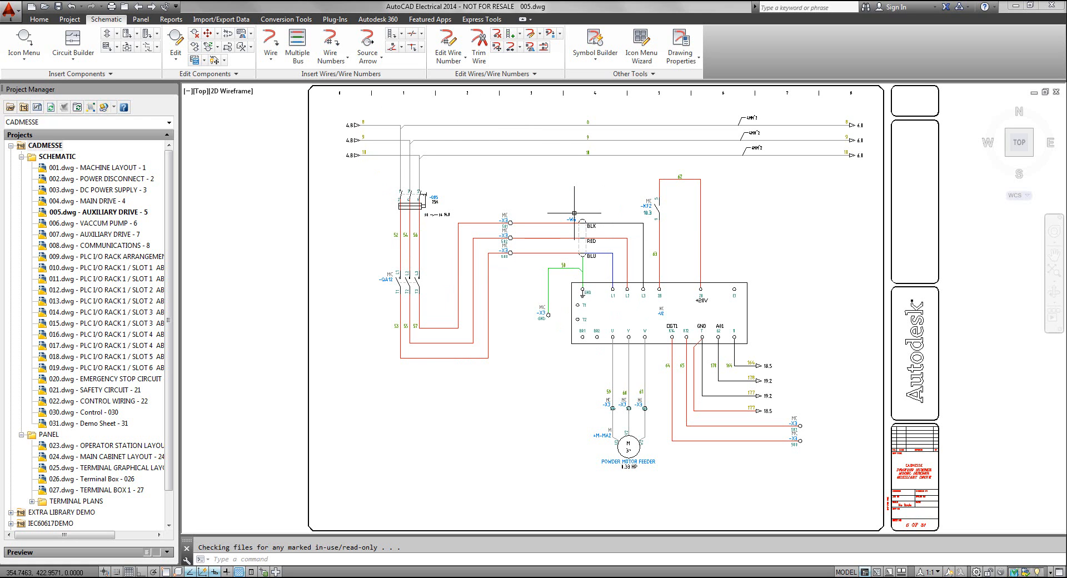
Look over the editing commands available for the wire between terminal X3 501 and cable W6, without choosing one
{"action": "scroll", "coordinate": [574, 212], "scroll_direction": "up", "scroll_amount": 4}
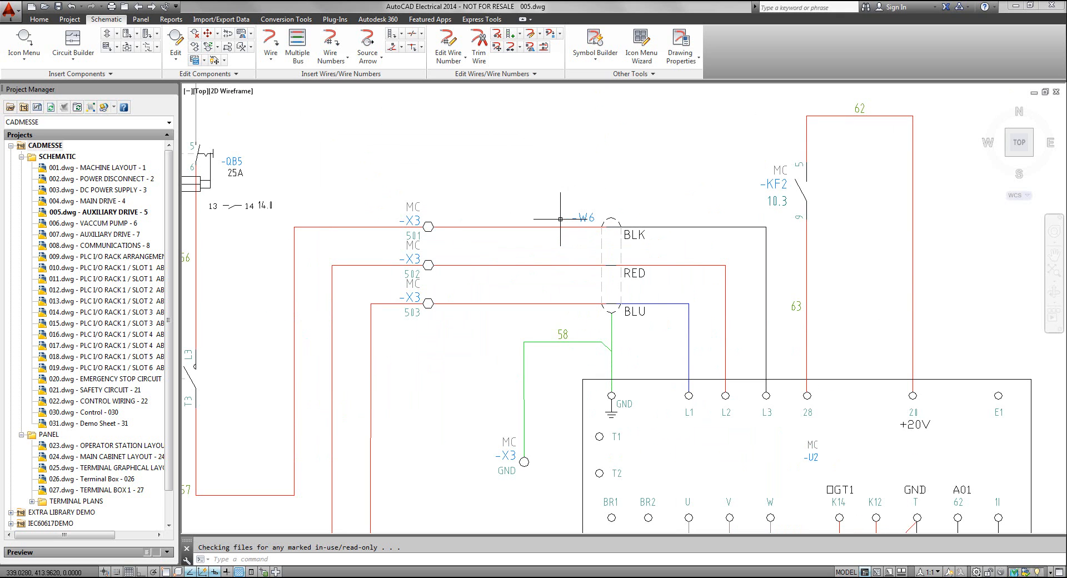
{"action": "middle_click_drag", "start_coordinate": [547, 208], "coordinate": [546, 272]}
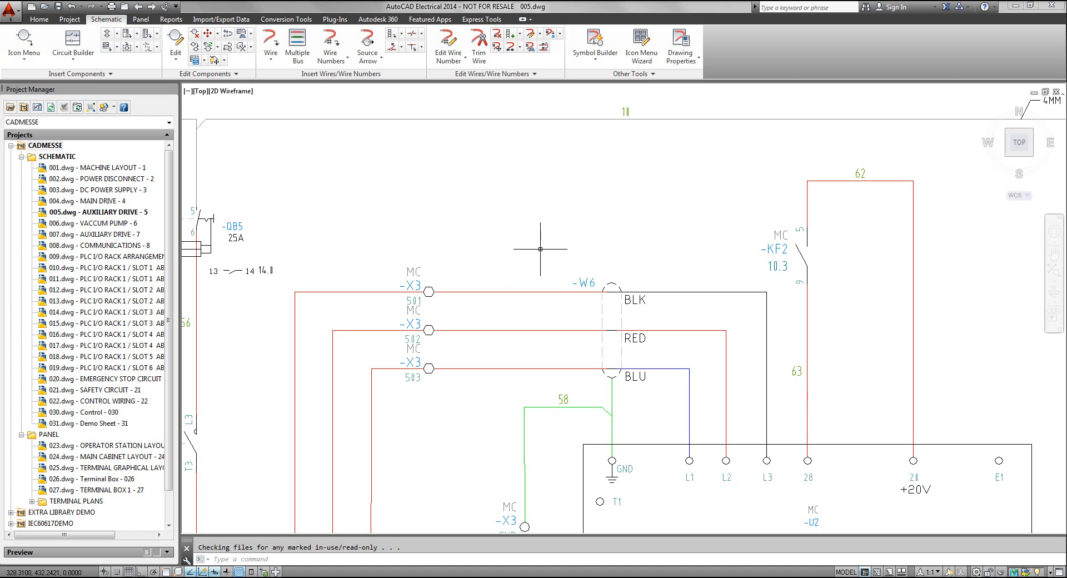
{"action": "right_click", "coordinate": [511, 290]}
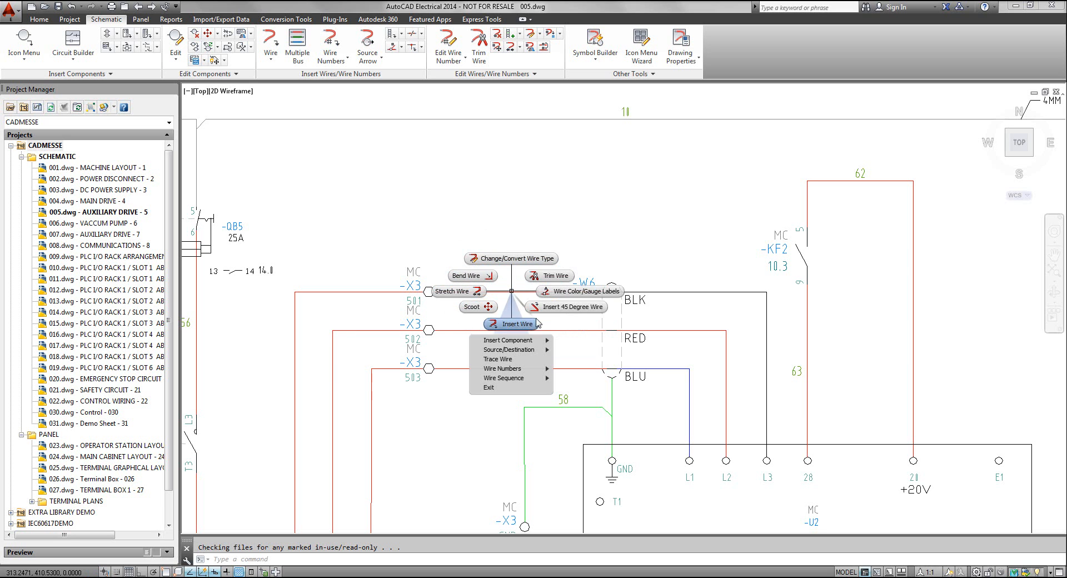
{"action": "key", "text": "Escape"}
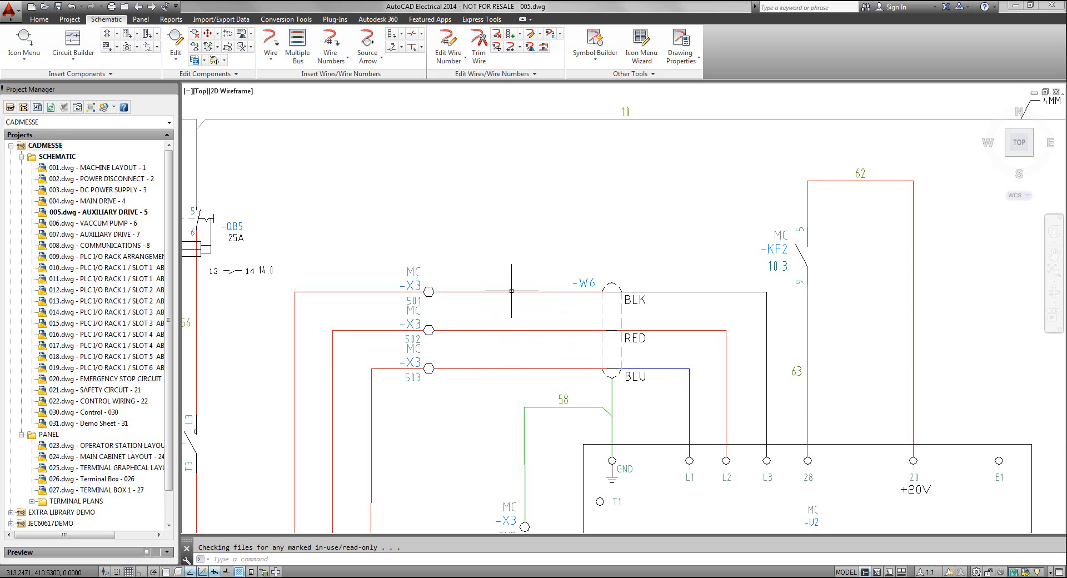
{"action": "scroll", "coordinate": [428, 328], "scroll_direction": "down", "scroll_amount": 5}
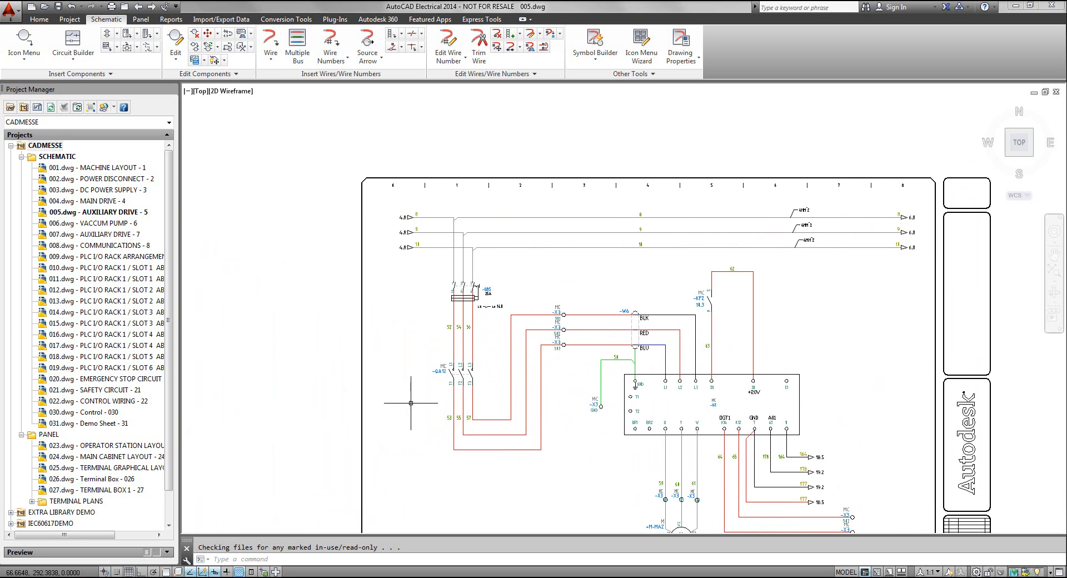
Open the L3–T3 contact of component QA12 for editing, review its settings, and cancel the edit
{"action": "scroll", "coordinate": [462, 377], "scroll_direction": "up", "scroll_amount": 6}
{"action": "right_click", "coordinate": [495, 360]}
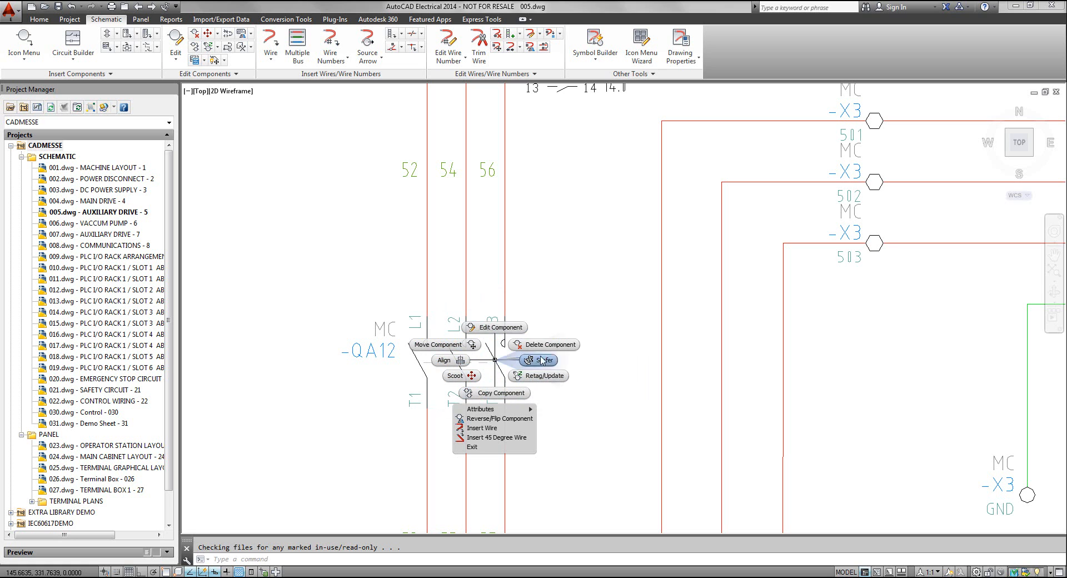
{"action": "left_click", "coordinate": [492, 330]}
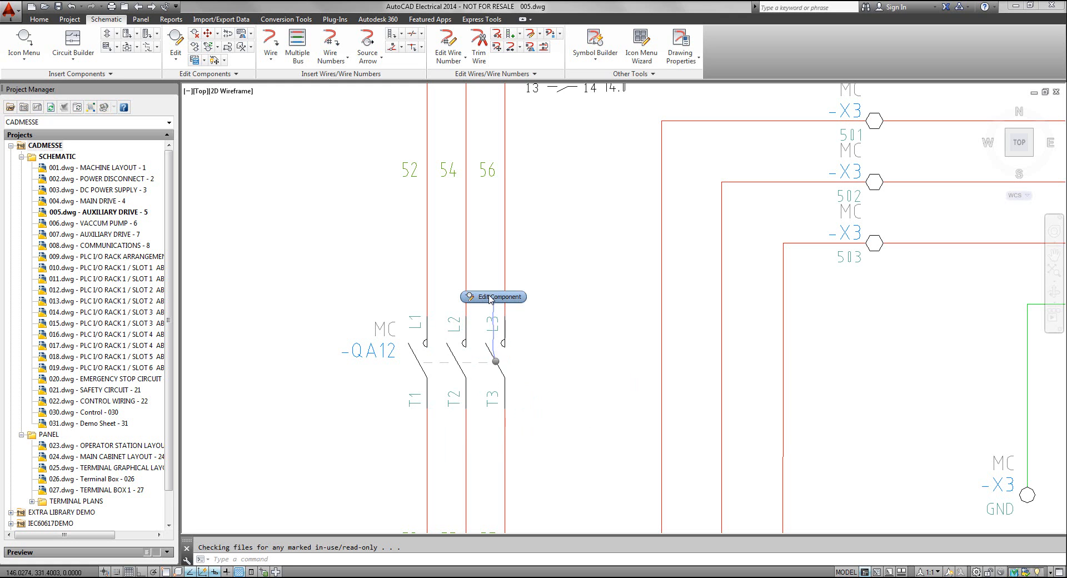
{"action": "left_click", "coordinate": [490, 298]}
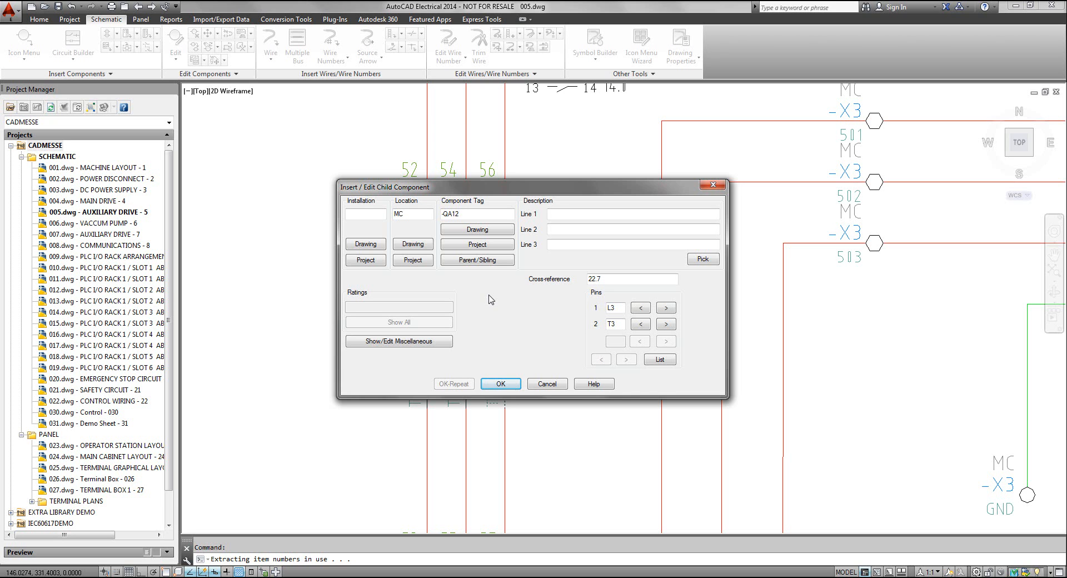
{"action": "left_click", "coordinate": [547, 383]}
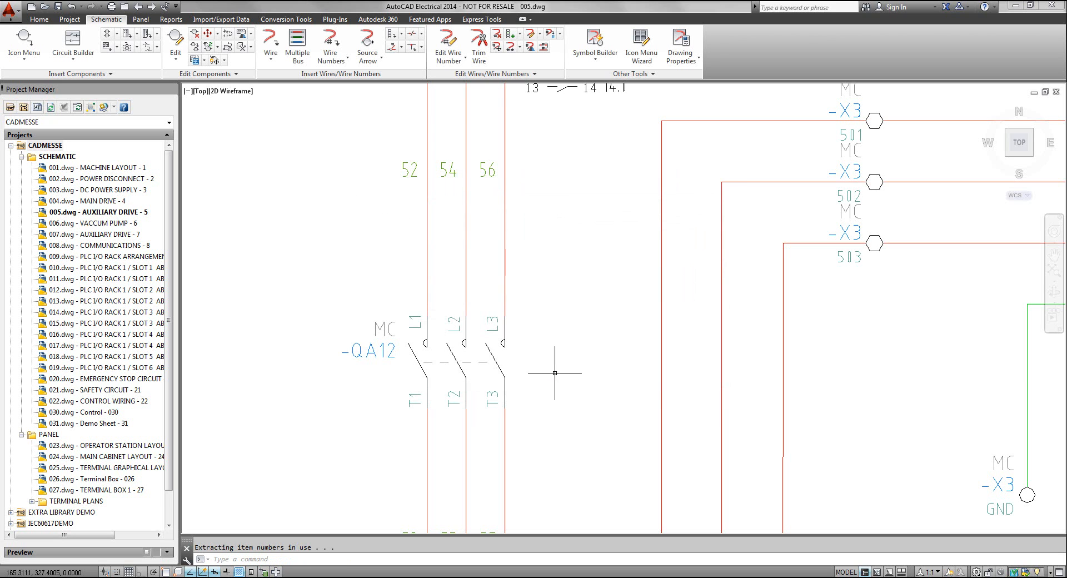
Examine the auxiliary drive schematic and the terminals of unit U2 up close, ending at the drawing's full extents
{"action": "scroll", "coordinate": [612, 358], "scroll_direction": "down", "scroll_amount": 2}
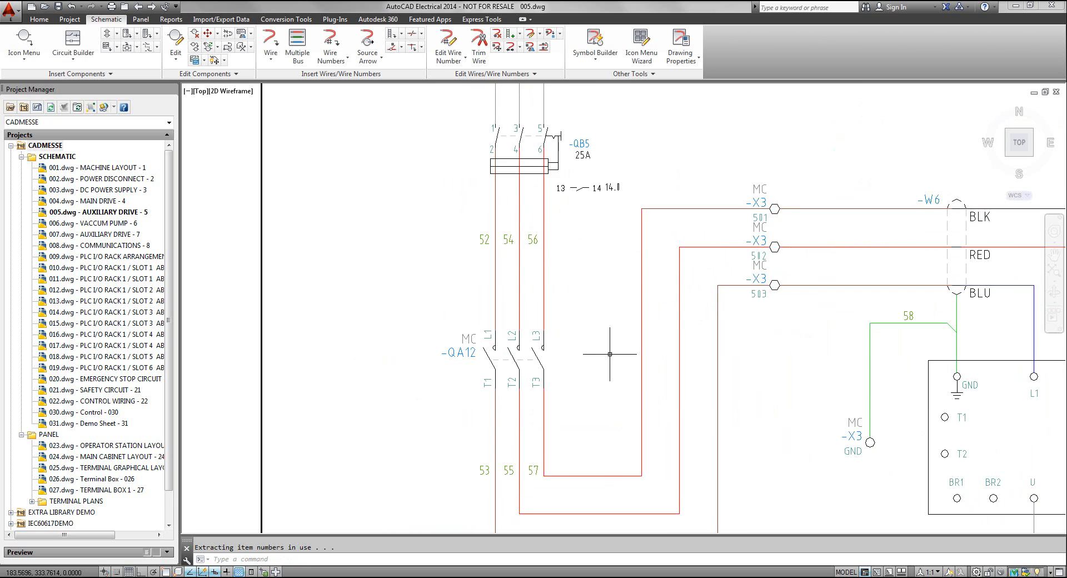
{"action": "scroll", "coordinate": [674, 361], "scroll_direction": "down", "scroll_amount": 4}
{"action": "middle_click_drag", "start_coordinate": [675, 361], "coordinate": [539, 280]}
{"action": "scroll", "coordinate": [573, 247], "scroll_direction": "down", "scroll_amount": 4}
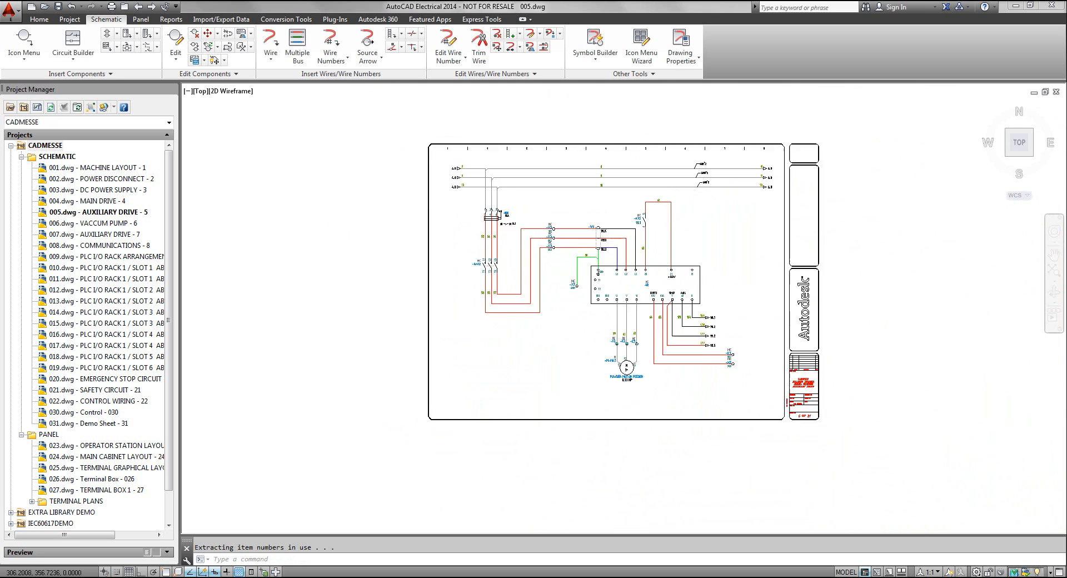
{"action": "scroll", "coordinate": [578, 260], "scroll_direction": "up", "scroll_amount": 6}
{"action": "middle_click_drag", "start_coordinate": [714, 264], "coordinate": [472, 317]}
{"action": "scroll", "coordinate": [678, 342], "scroll_direction": "down", "scroll_amount": 4}
{"action": "scroll", "coordinate": [678, 342], "scroll_direction": "up", "scroll_amount": 8}
{"action": "middle_click_drag", "start_coordinate": [678, 342], "coordinate": [727, 319]}
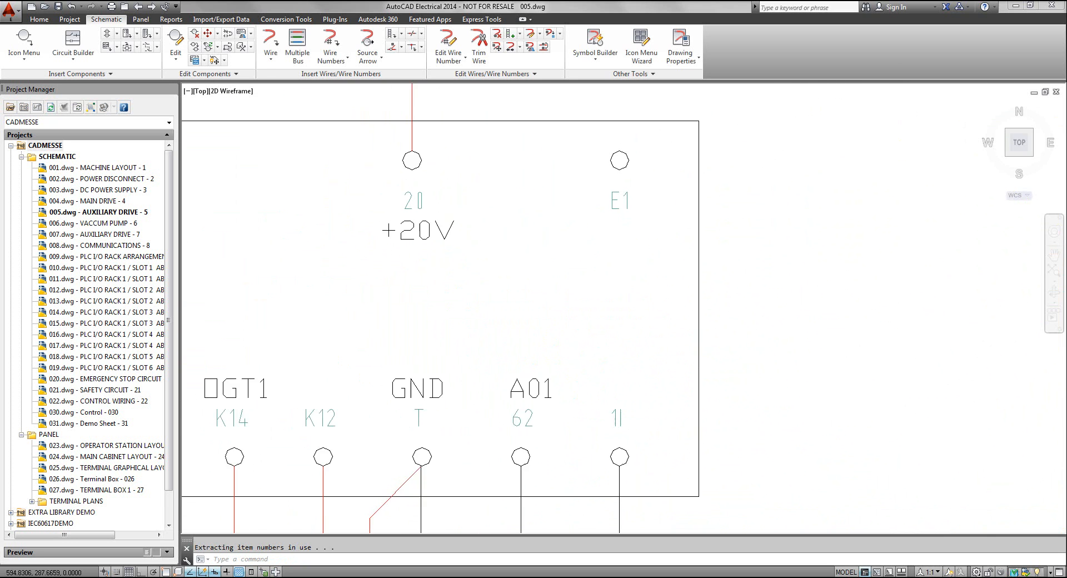
{"action": "middle_click", "coordinate": [747, 320]}
{"action": "middle_click", "coordinate": [748, 320]}
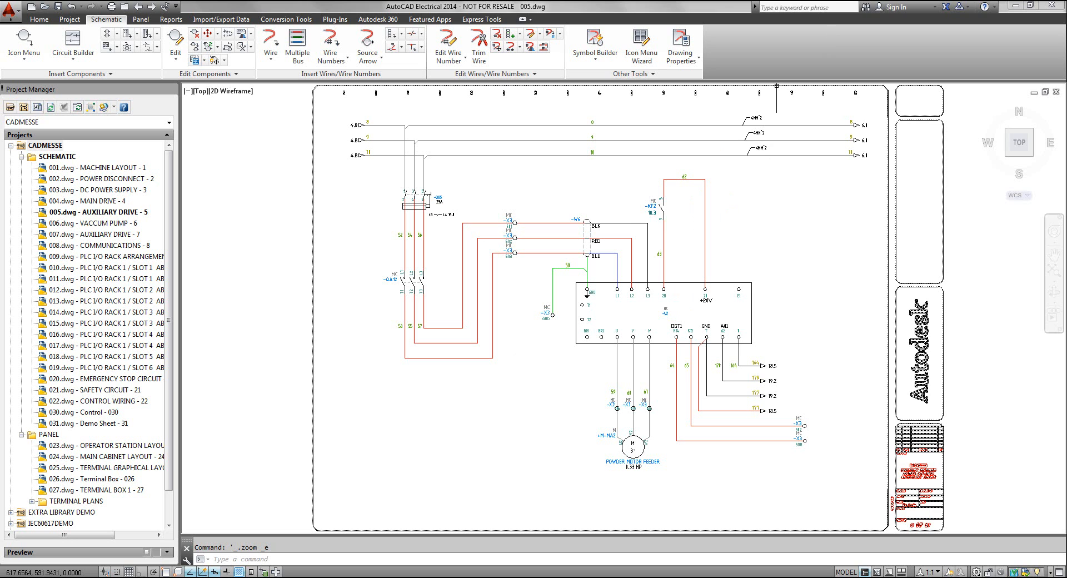
Search the help for "wire", view the Trim wires procedure topic, and close the help
{"action": "left_click", "coordinate": [831, 8]}
{"action": "type", "text": "wire"}
{"action": "key", "text": "Return"}
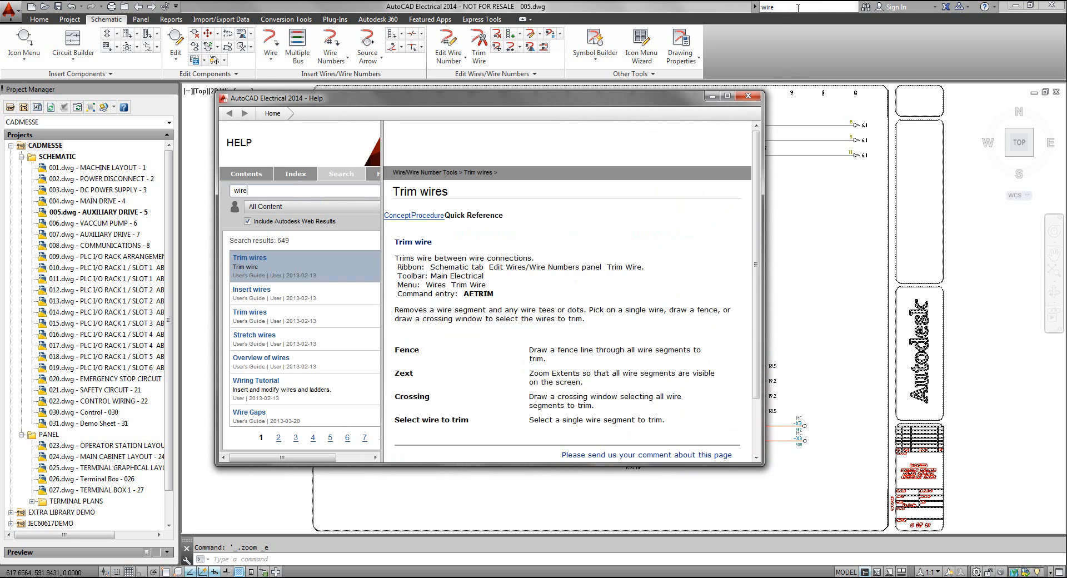
{"action": "left_click_drag", "start_coordinate": [483, 98], "coordinate": [440, 39]}
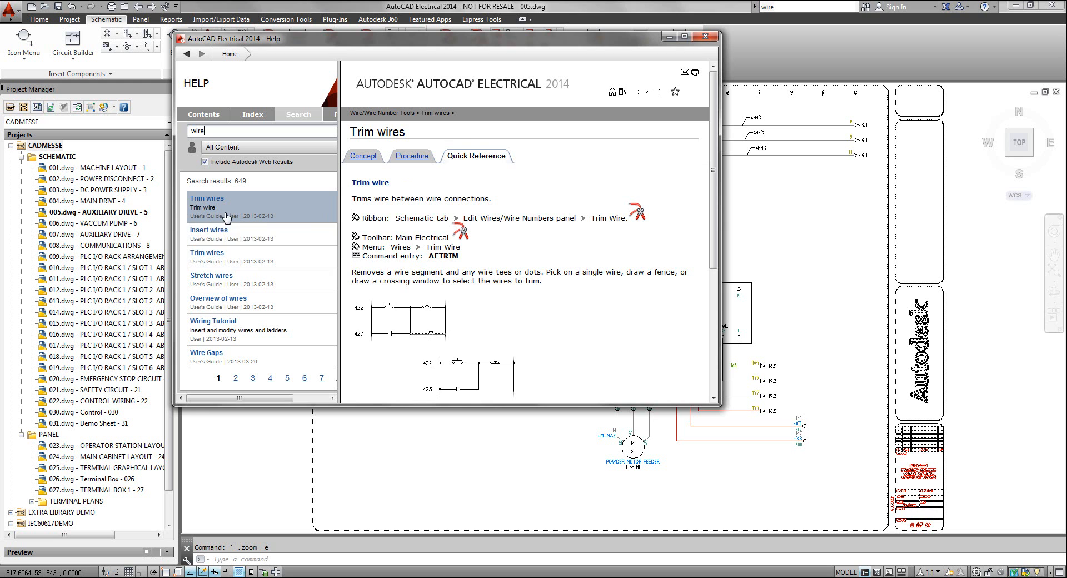
{"action": "left_click", "coordinate": [245, 237]}
{"action": "left_click", "coordinate": [249, 261]}
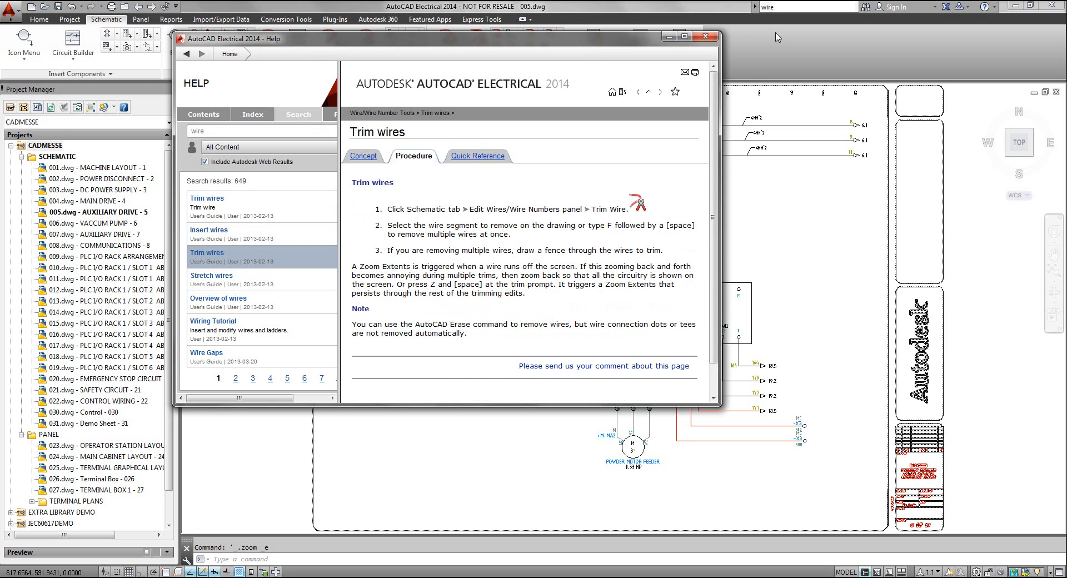
{"action": "left_click", "coordinate": [706, 36]}
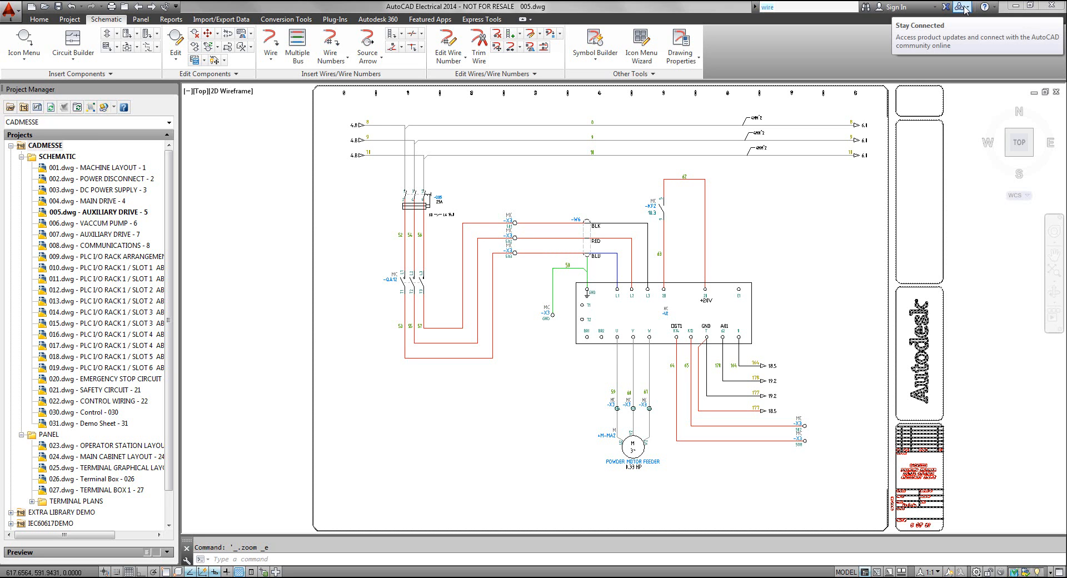
Look through the product update and community options and the Quick Access Toolbar customization choices, selecting none
{"action": "left_click", "coordinate": [967, 9]}
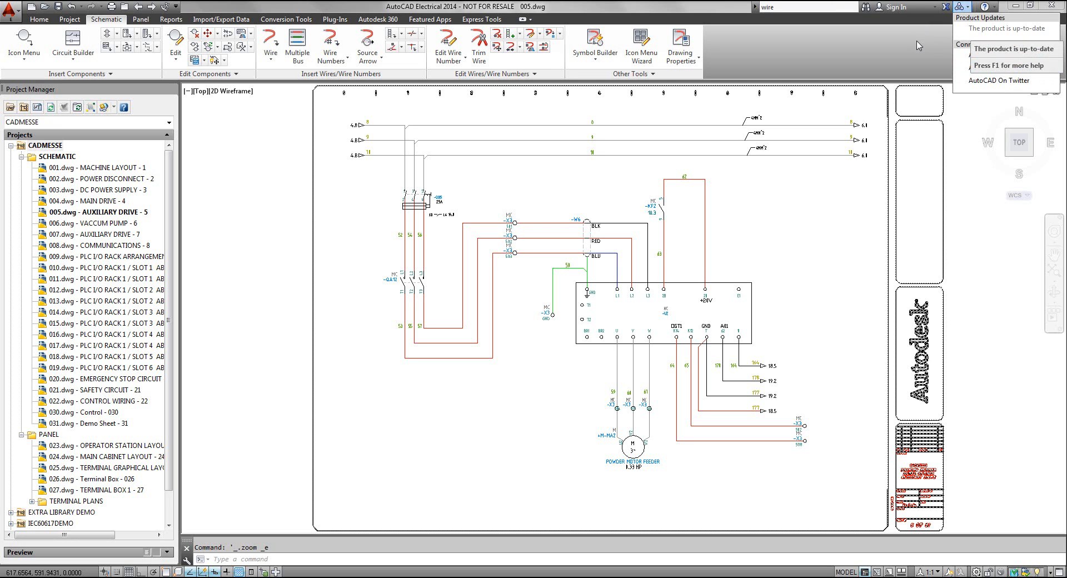
{"action": "left_click", "coordinate": [894, 41]}
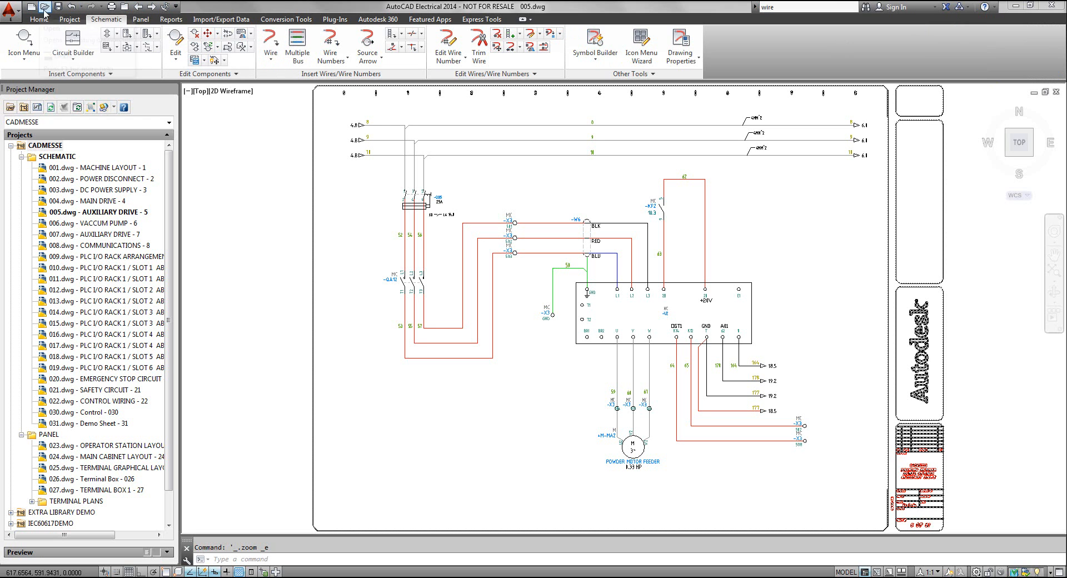
{"action": "left_click", "coordinate": [176, 6]}
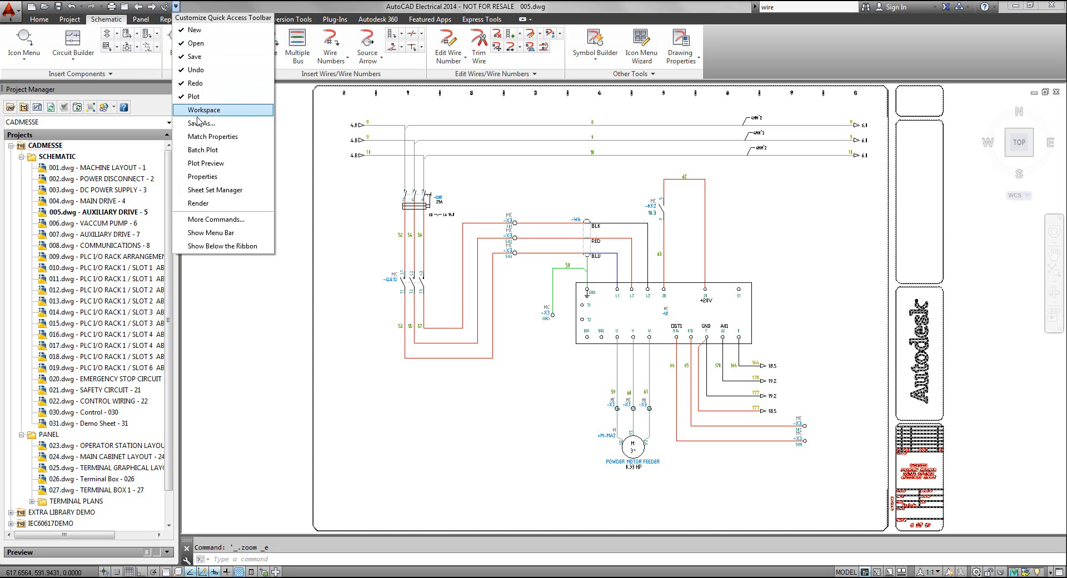
{"action": "left_click", "coordinate": [230, 6]}
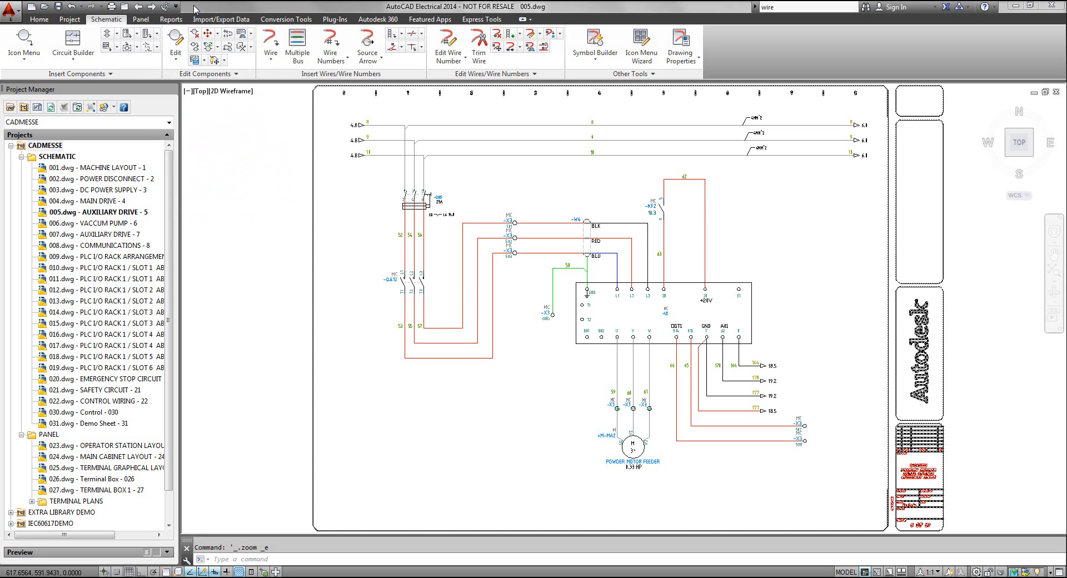
Find the Wire command by searching for "wire" and draw a horizontal wire joining the vertical wires above U2 terminals 28 and 20
{"action": "left_click", "coordinate": [13, 9]}
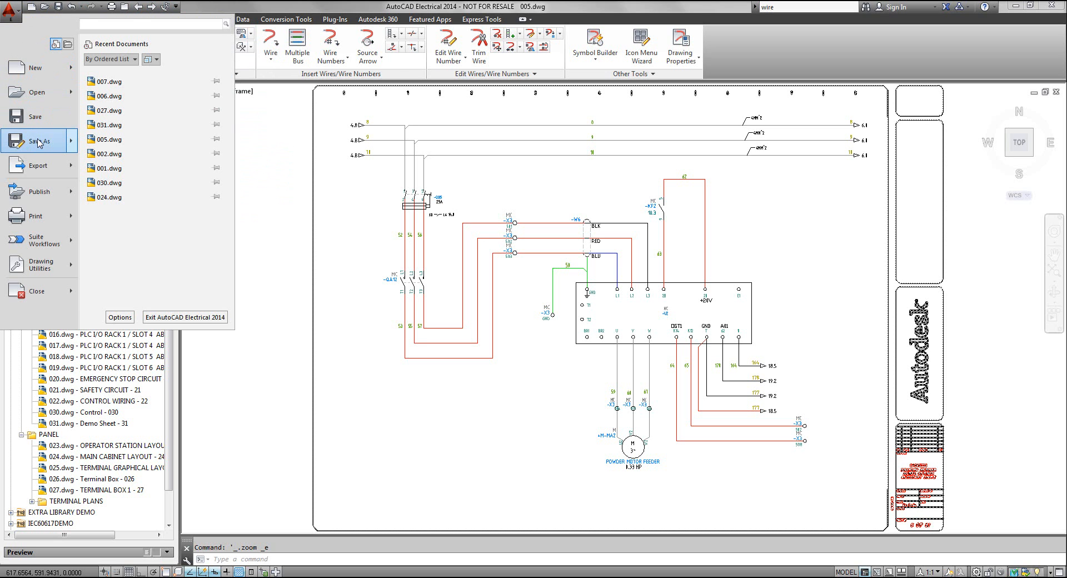
{"action": "mouse_move", "coordinate": [39, 143]}
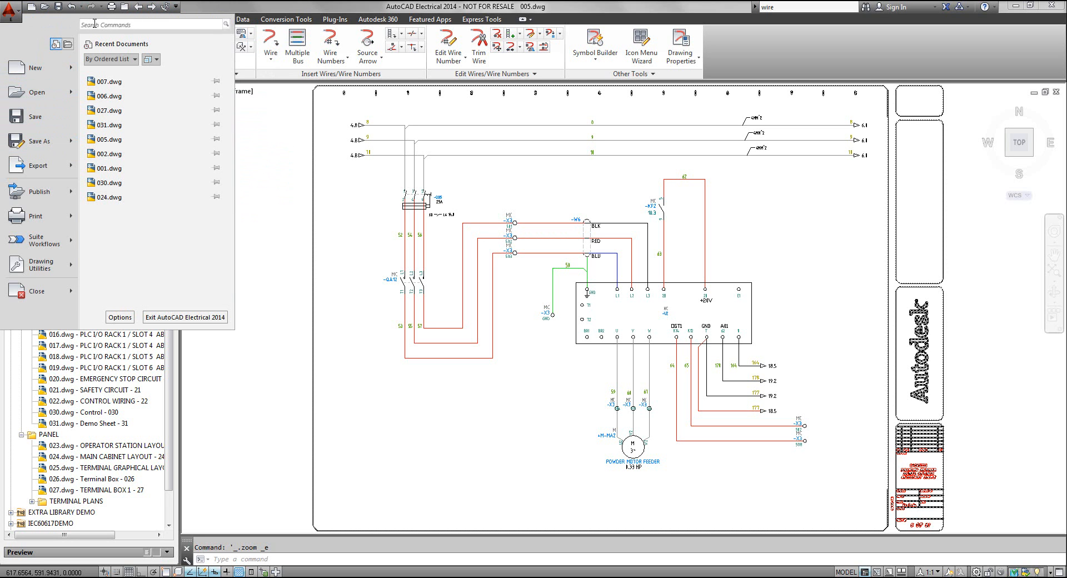
{"action": "left_click", "coordinate": [133, 24]}
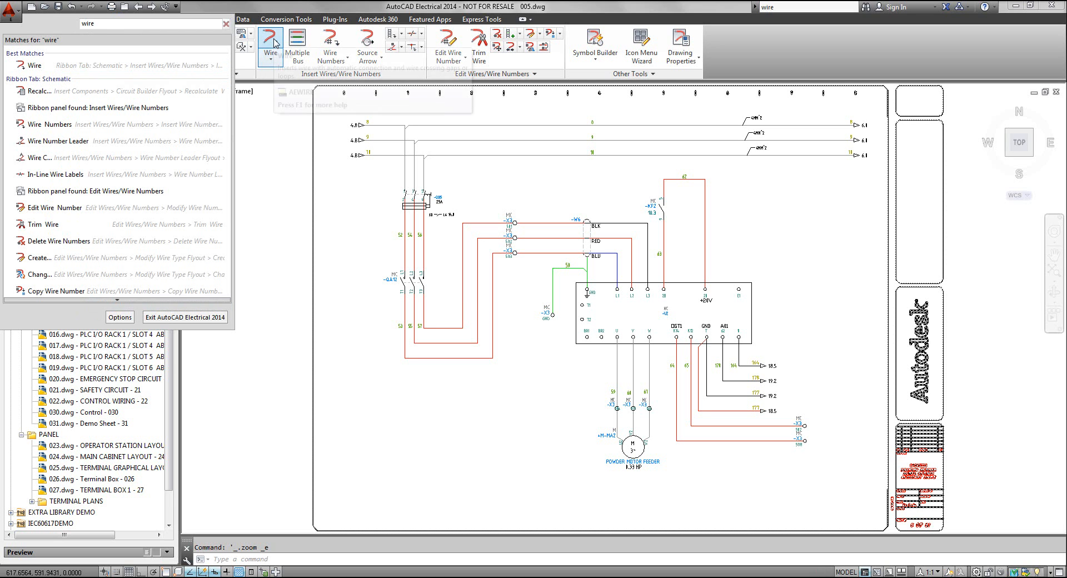
{"action": "left_click", "coordinate": [35, 65]}
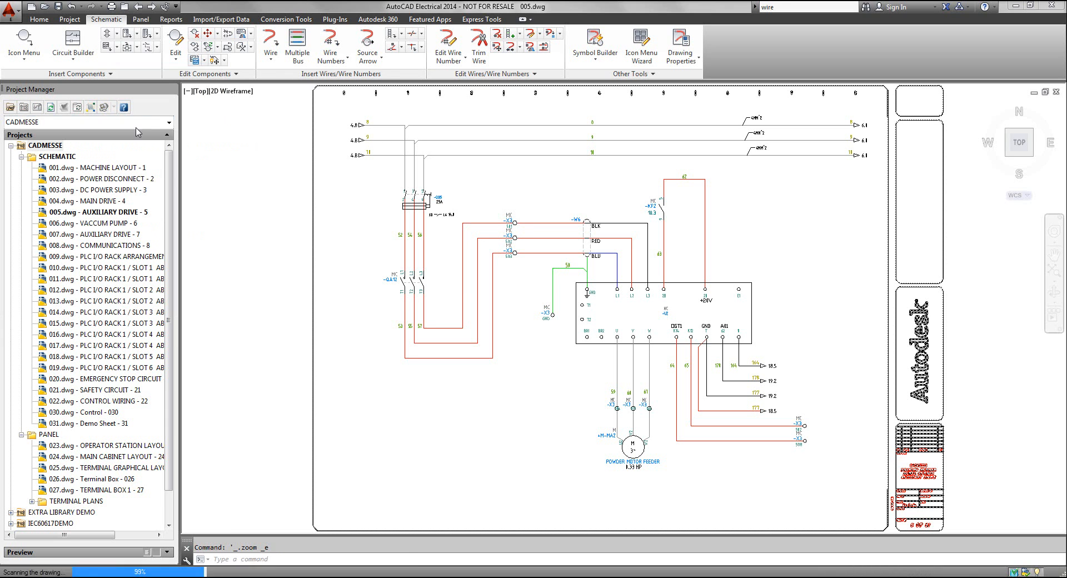
{"action": "left_click", "coordinate": [663, 235]}
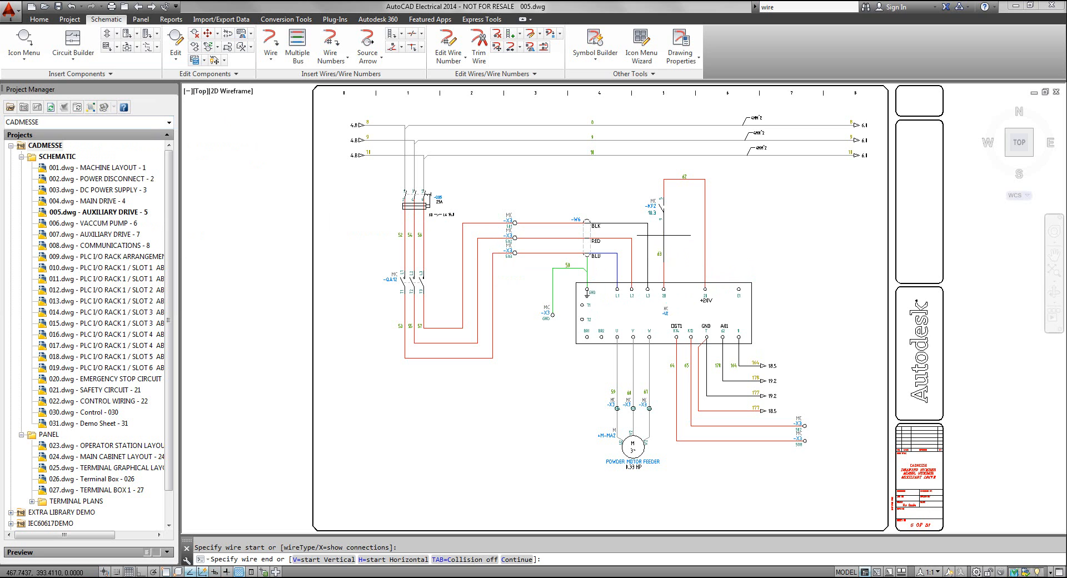
{"action": "left_click", "coordinate": [705, 235]}
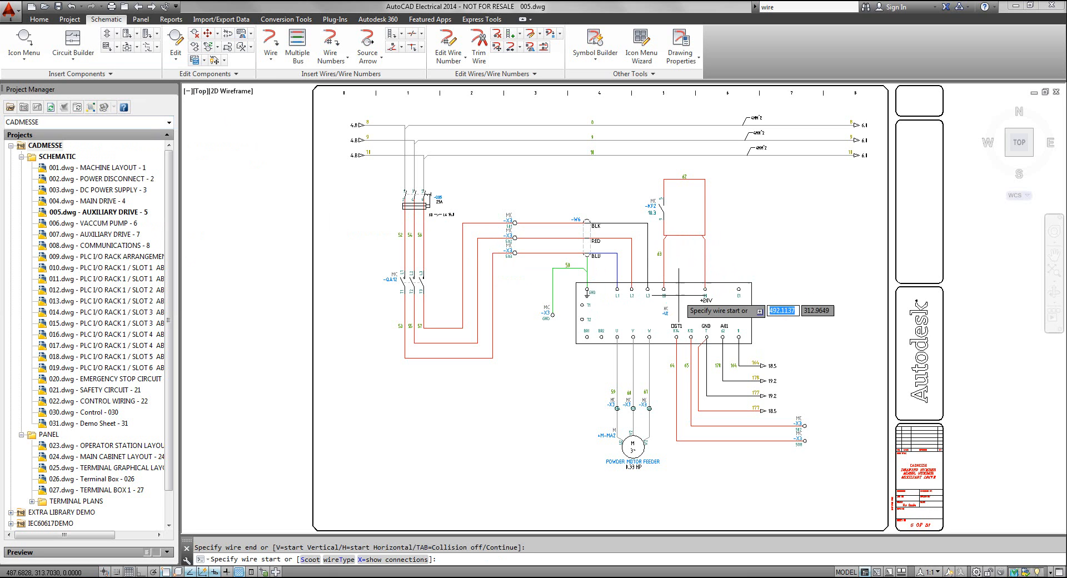
{"action": "scroll", "coordinate": [677, 250], "scroll_direction": "up", "scroll_amount": 2}
{"action": "scroll", "coordinate": [679, 250], "scroll_direction": "down", "scroll_amount": 4}
{"action": "middle_click", "coordinate": [683, 253]}
{"action": "middle_click", "coordinate": [682, 254]}
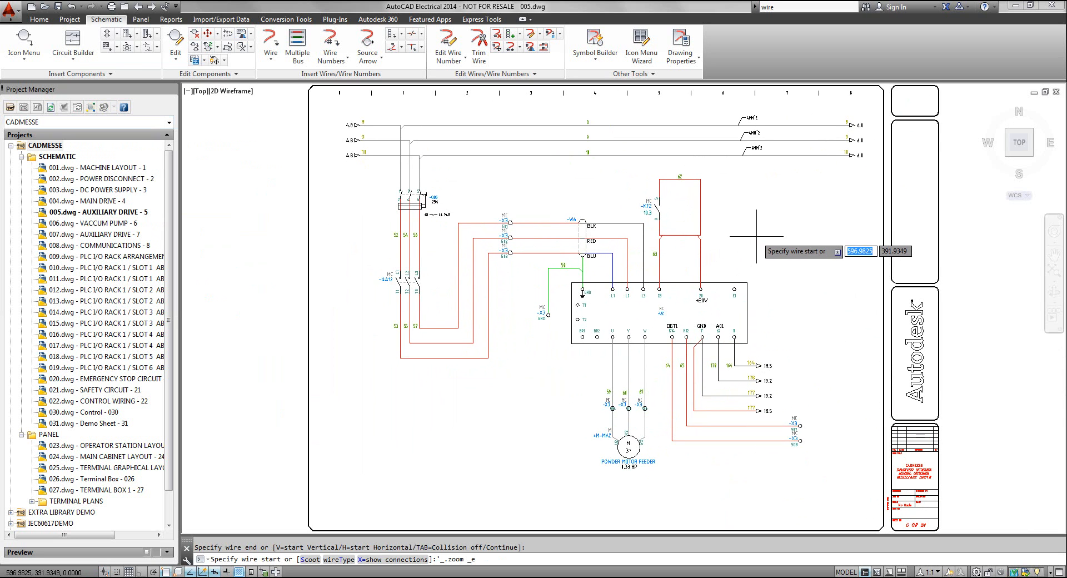
{"action": "key", "text": "Escape"}
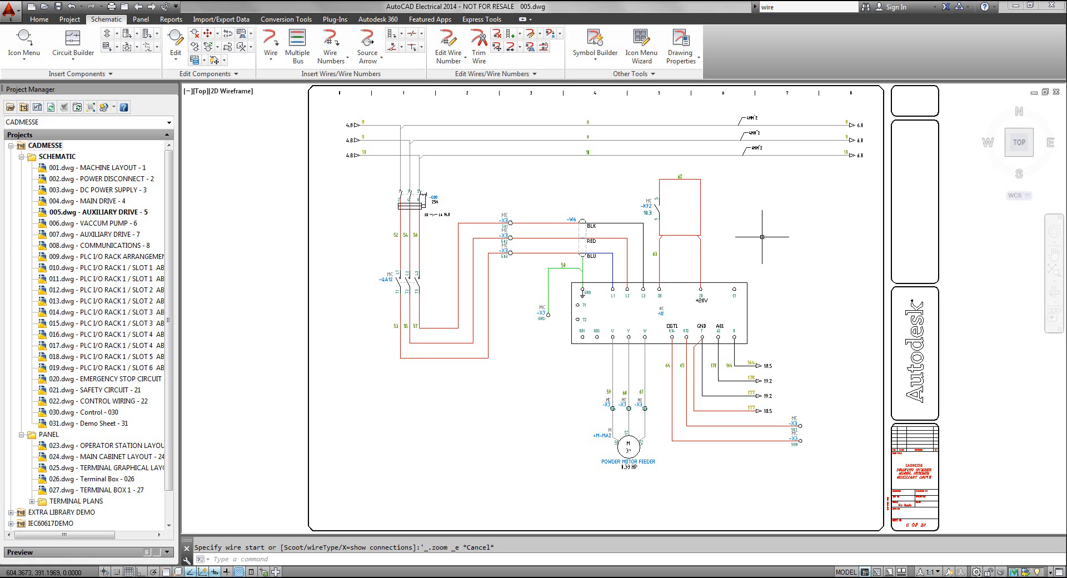
Start a new project drawing named 032 and set its first description to Control Demo
{"action": "left_click", "coordinate": [38, 108]}
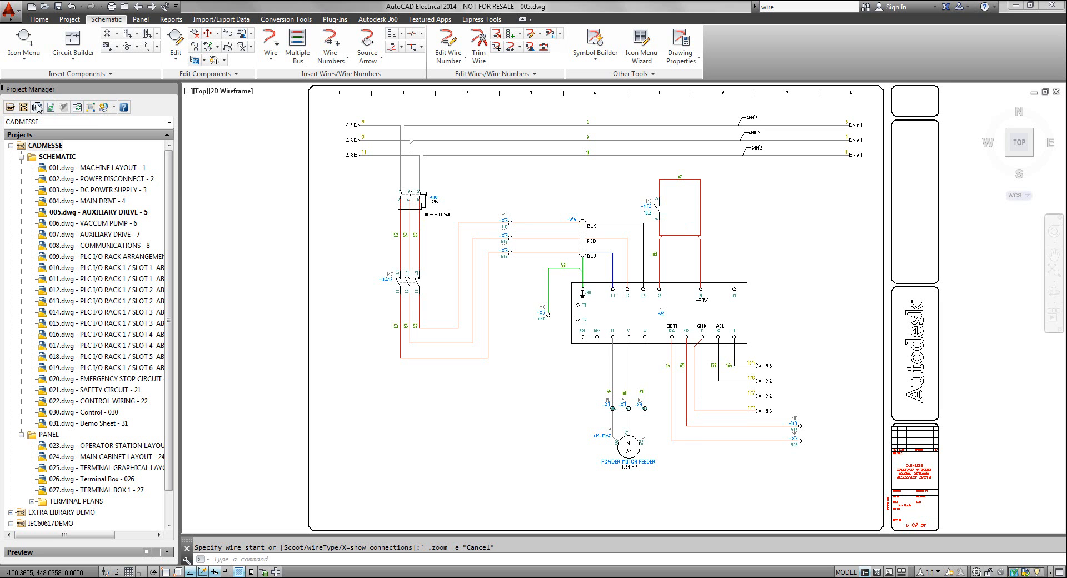
{"action": "left_click_drag", "start_coordinate": [498, 134], "coordinate": [500, 88]}
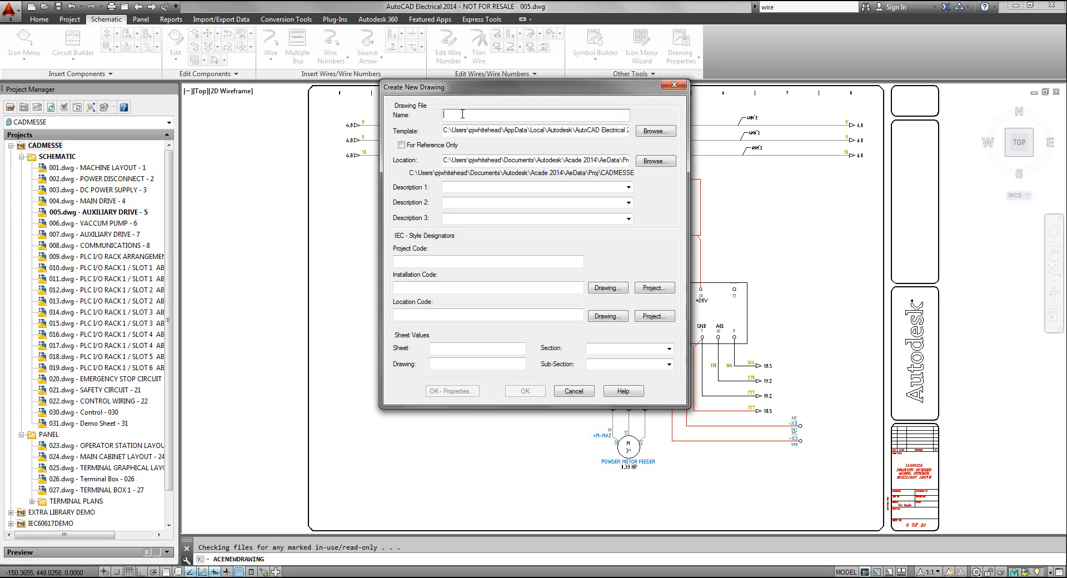
{"action": "type", "text": "032"}
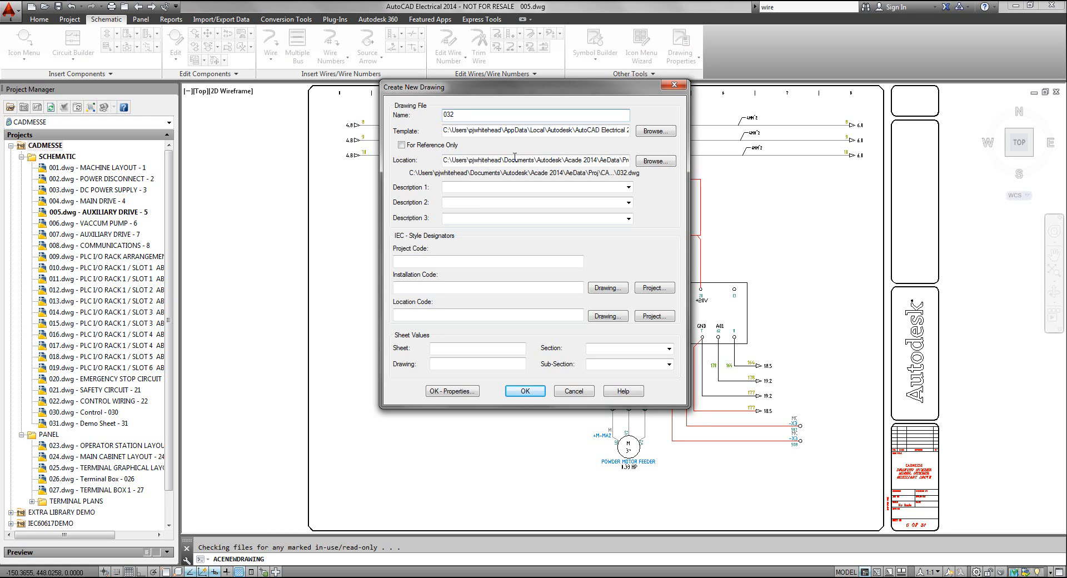
{"action": "left_click", "coordinate": [493, 186]}
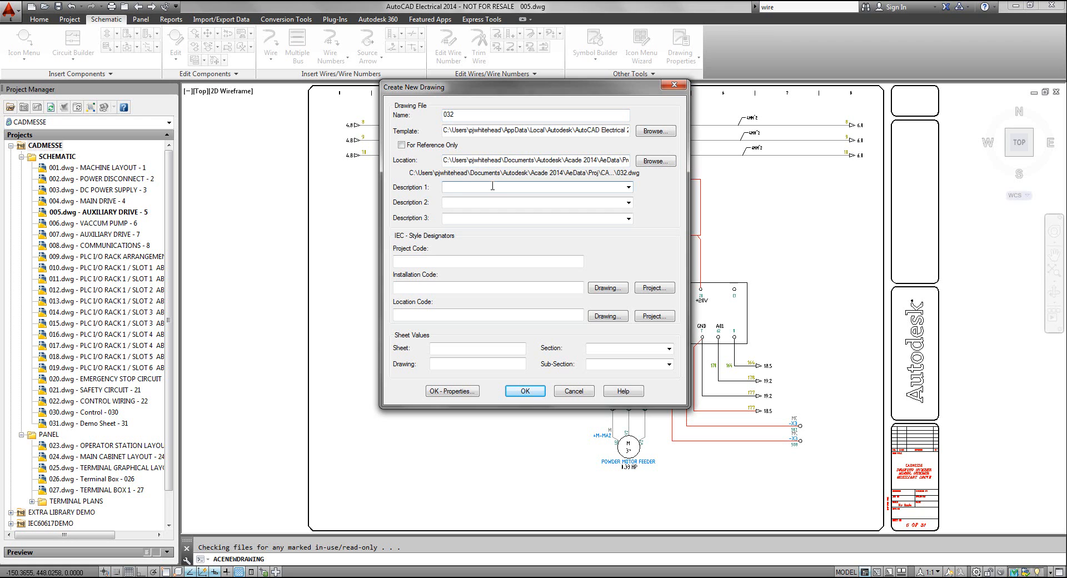
{"action": "type", "text": "Control Demo"}
Set the new drawing's location code to TB2 and sheet value to 32, and create it with the project default values
{"action": "left_click", "coordinate": [474, 315]}
{"action": "type", "text": "TB2"}
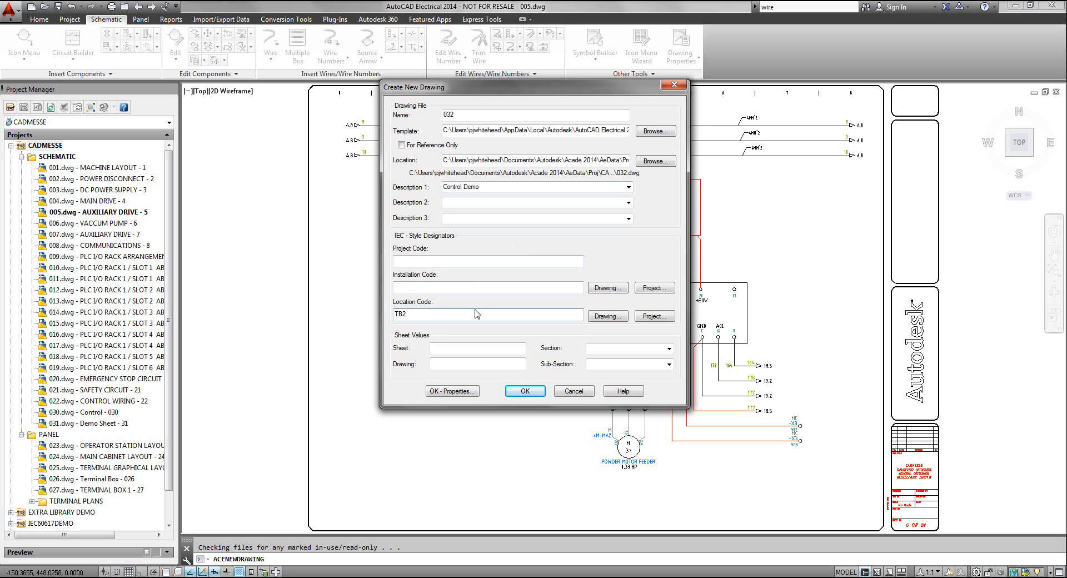
{"action": "left_click", "coordinate": [478, 351]}
{"action": "type", "text": "32"}
{"action": "left_click", "coordinate": [530, 390]}
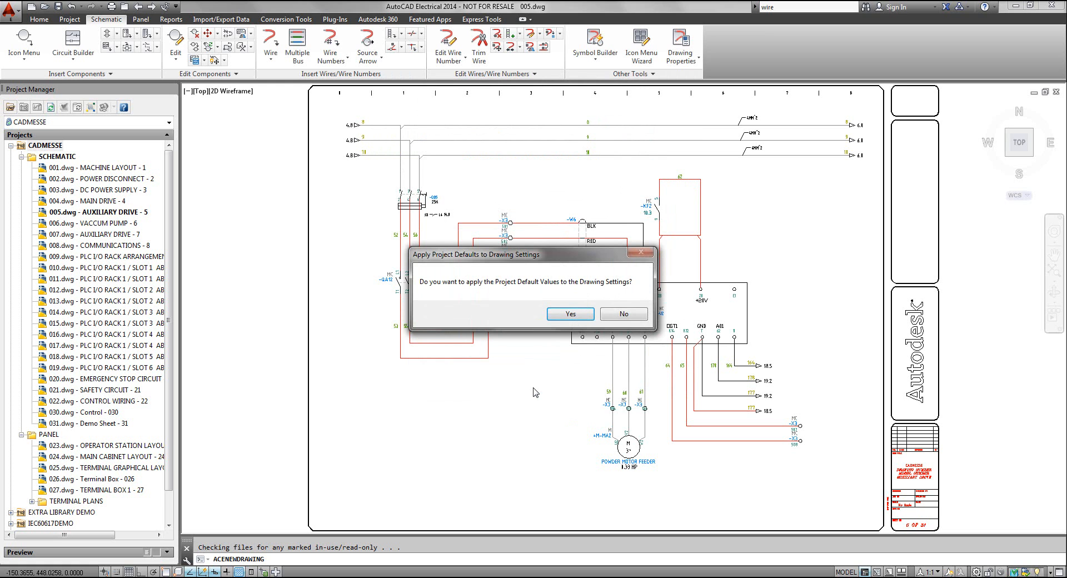
{"action": "left_click", "coordinate": [571, 315]}
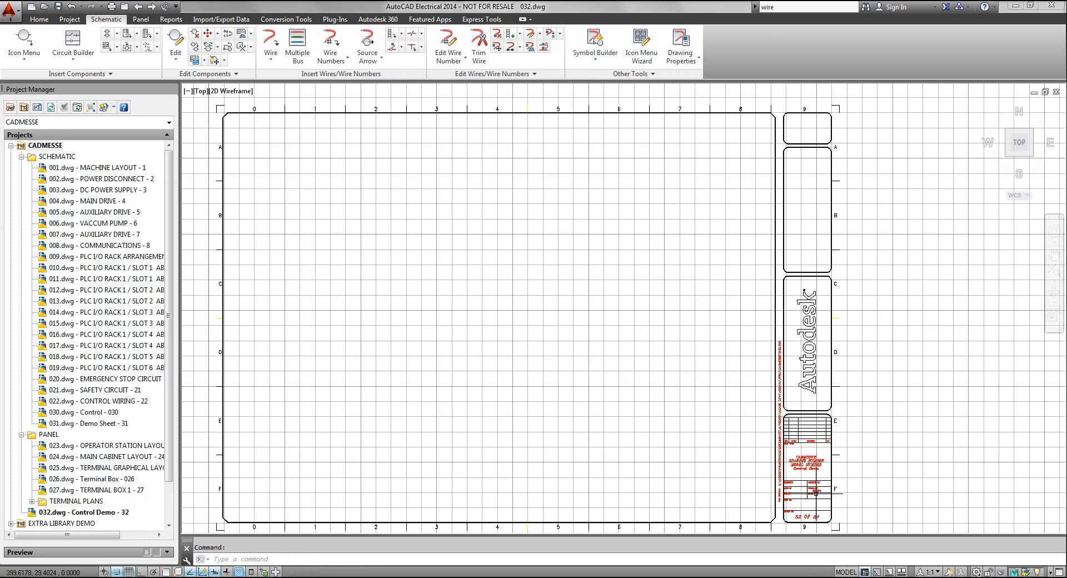
Move drawing 032 into the SCHEMATIC folder directly below 031, and turn off the drawing grid
{"action": "scroll", "coordinate": [817, 494], "scroll_direction": "up", "scroll_amount": 5}
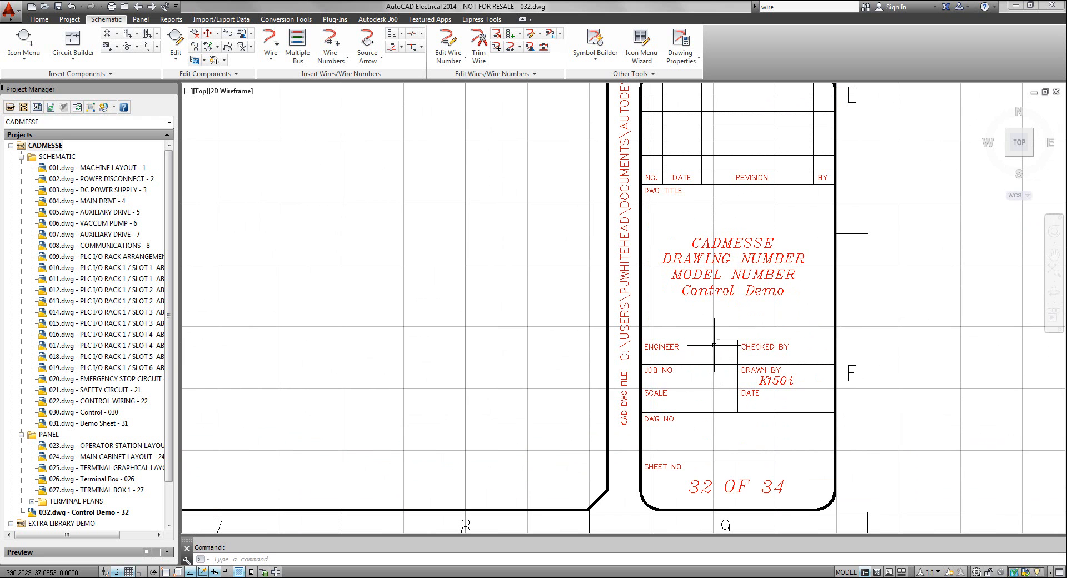
{"action": "scroll", "coordinate": [714, 347], "scroll_direction": "down", "scroll_amount": 8}
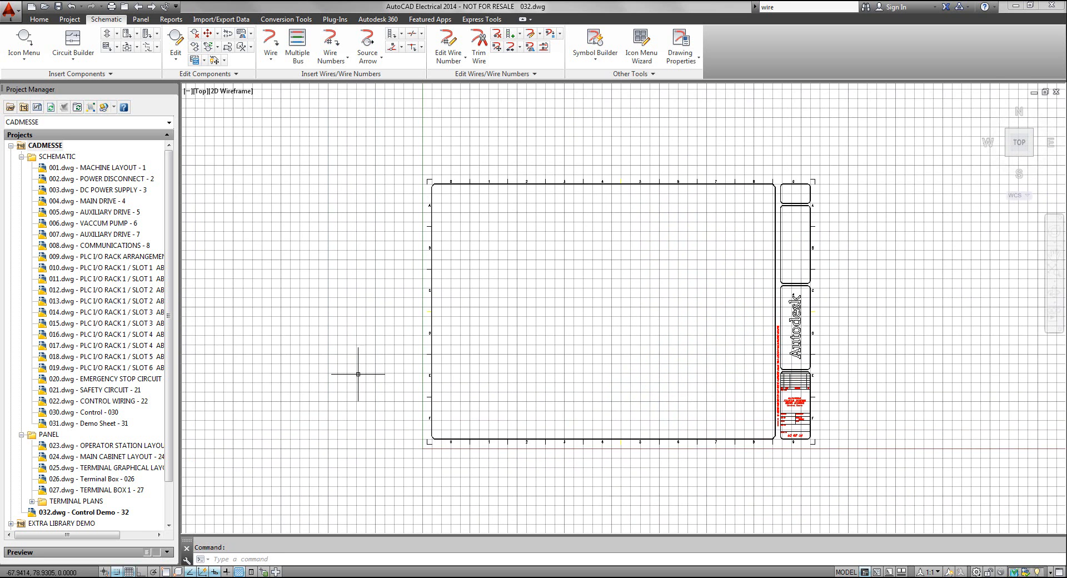
{"action": "left_click", "coordinate": [82, 513]}
{"action": "left_click_drag", "start_coordinate": [83, 517], "coordinate": [95, 430]}
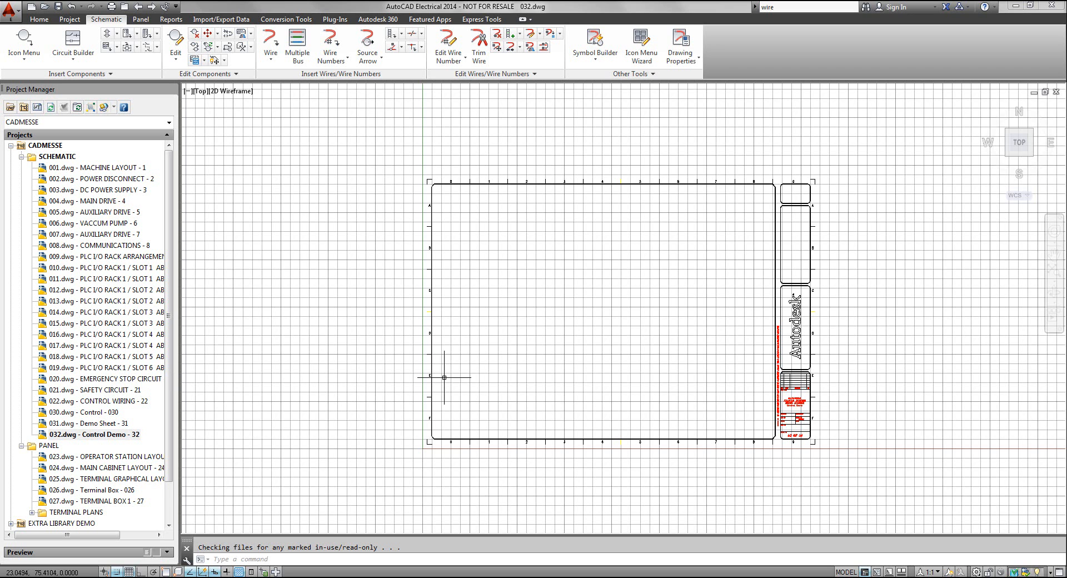
{"action": "middle_click", "coordinate": [528, 354]}
{"action": "middle_click", "coordinate": [528, 353]}
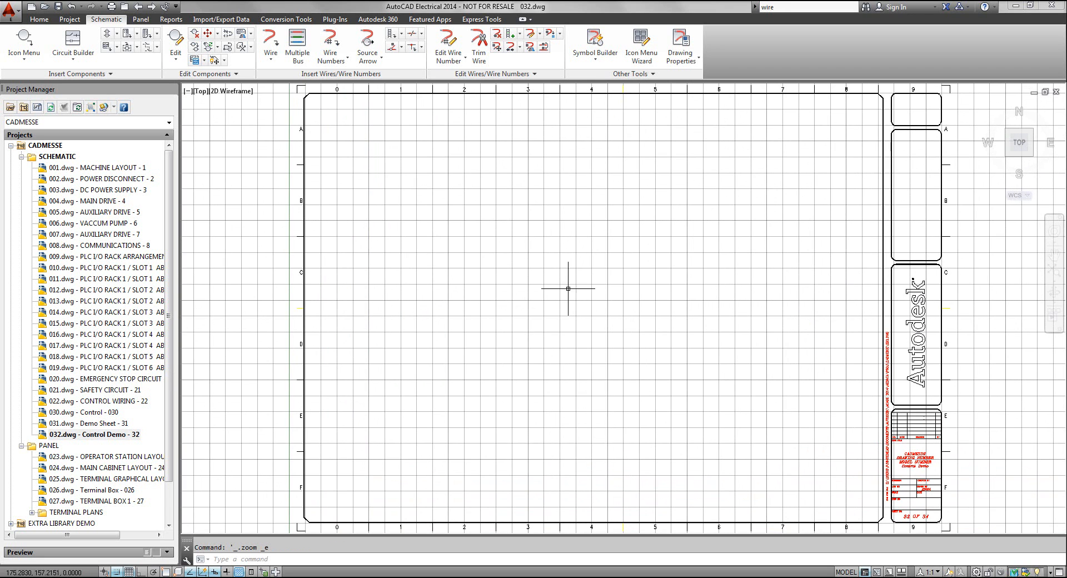
{"action": "left_click", "coordinate": [129, 571]}
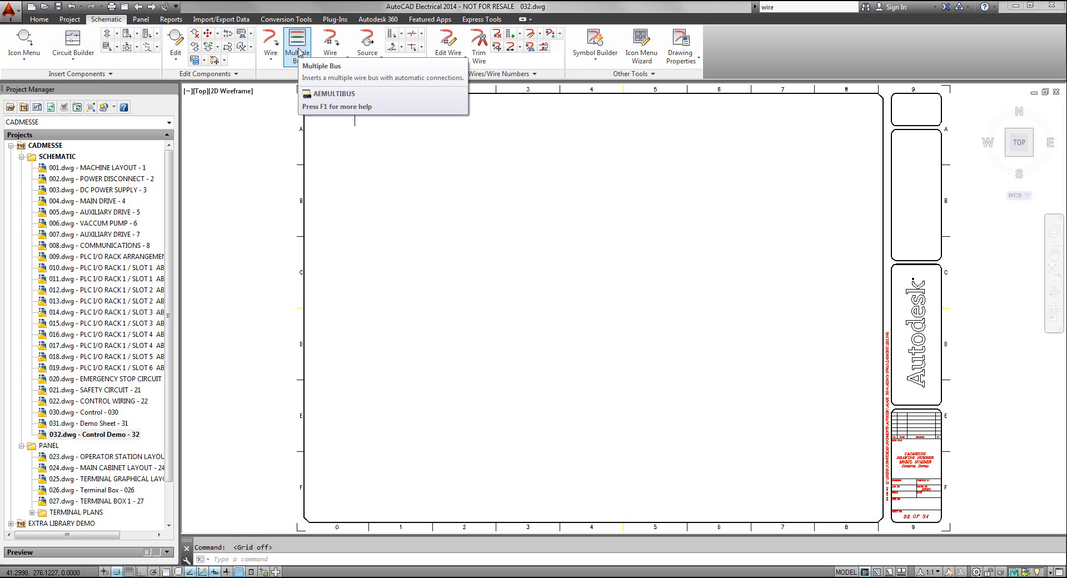
Draw a three-wire horizontal bus with spacing 10 from empty space, running along the sheet's upper edge from column 0 to column 8
{"action": "left_click", "coordinate": [298, 50]}
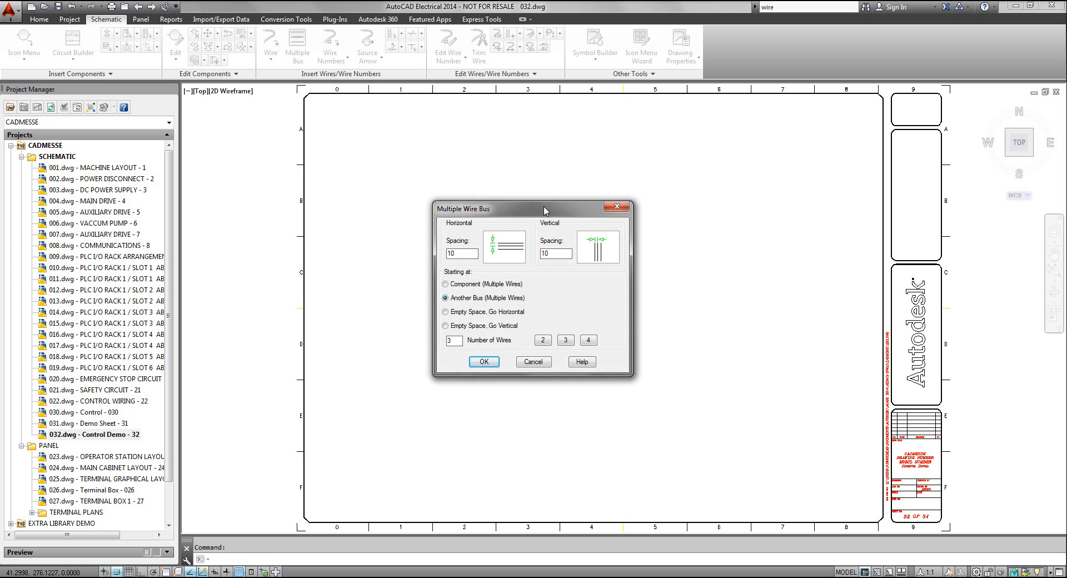
{"action": "left_click_drag", "start_coordinate": [544, 211], "coordinate": [451, 152]}
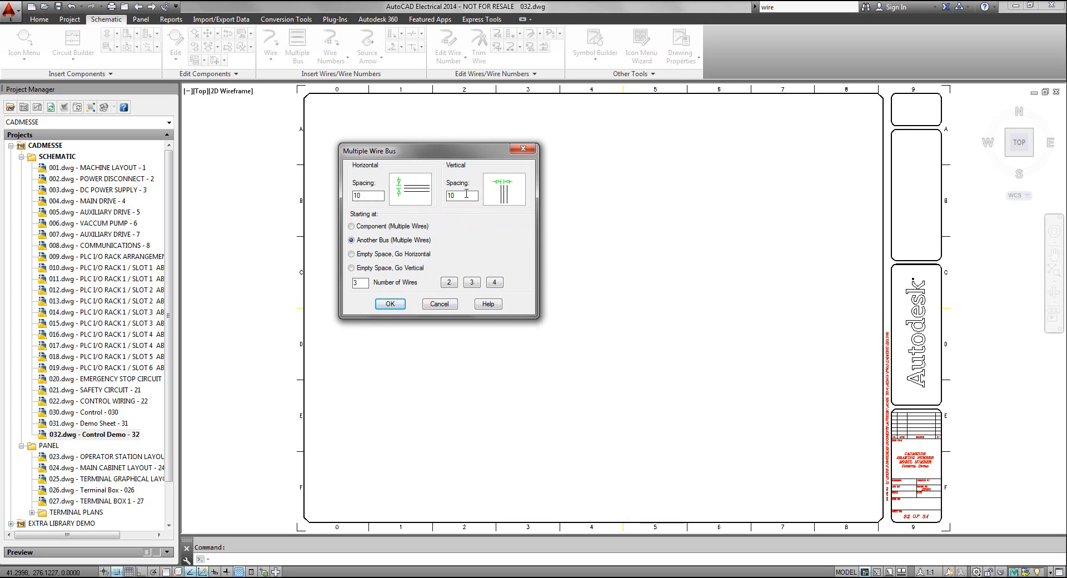
{"action": "left_click", "coordinate": [352, 254]}
{"action": "left_click", "coordinate": [390, 304]}
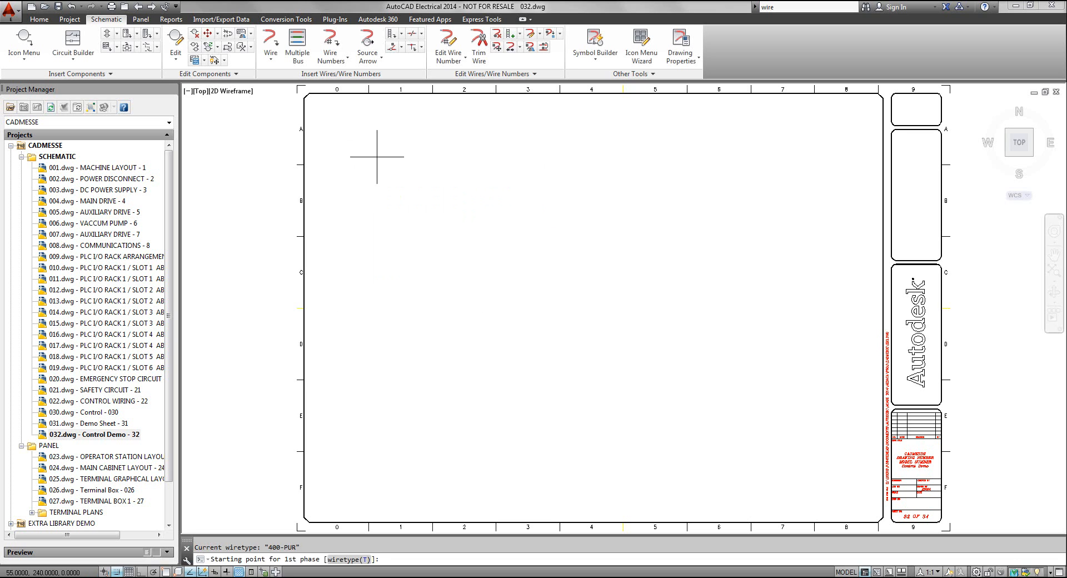
{"action": "left_click", "coordinate": [337, 109]}
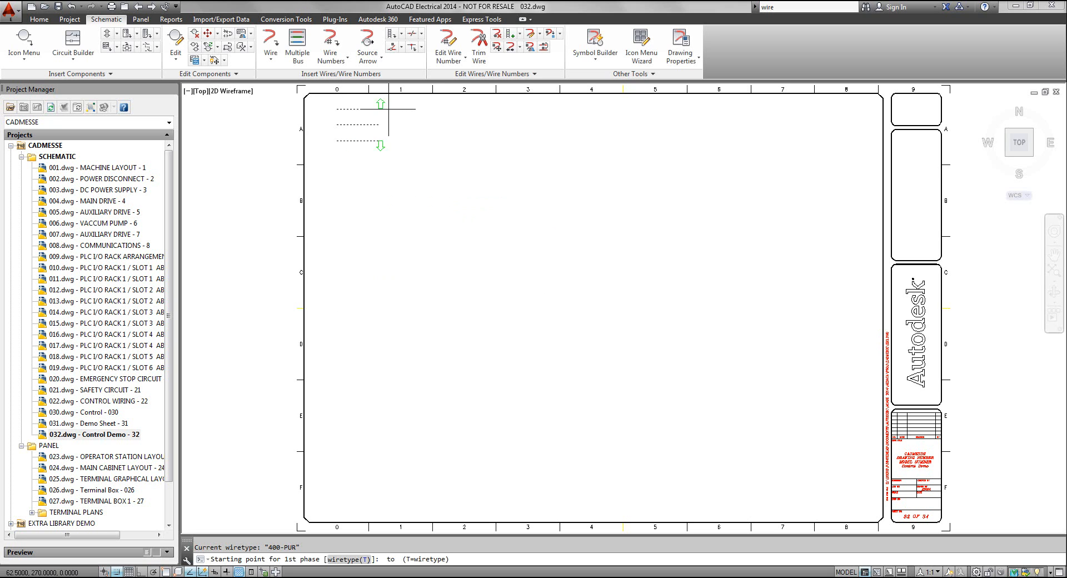
{"action": "left_click", "coordinate": [846, 113]}
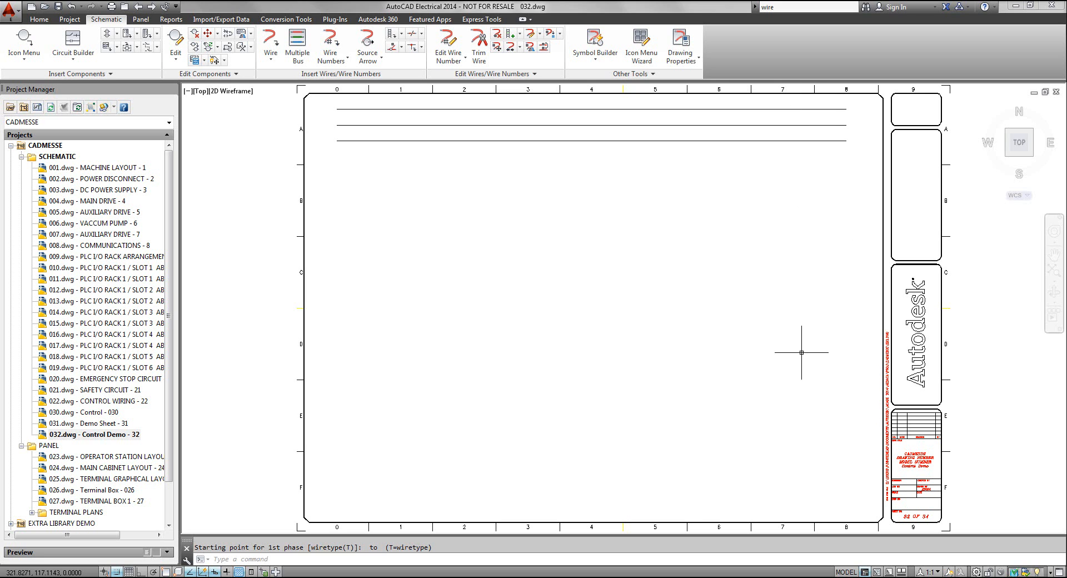
Branch a three-wire vertical bus with spacing 10 off the top horizontal wire near column 7, running down to row E
{"action": "left_click", "coordinate": [298, 59]}
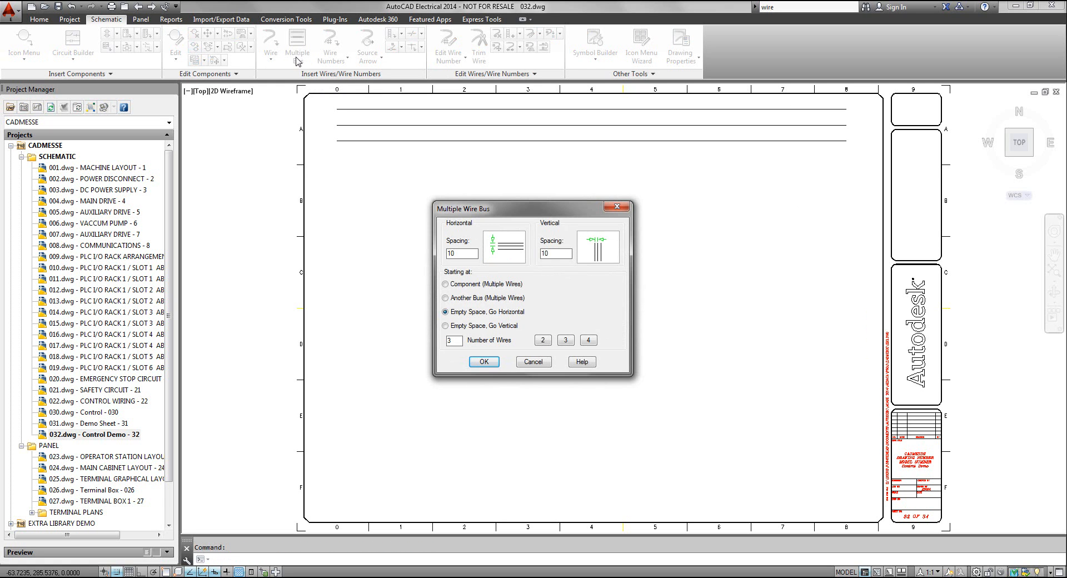
{"action": "left_click", "coordinate": [445, 299]}
{"action": "left_click", "coordinate": [484, 362]}
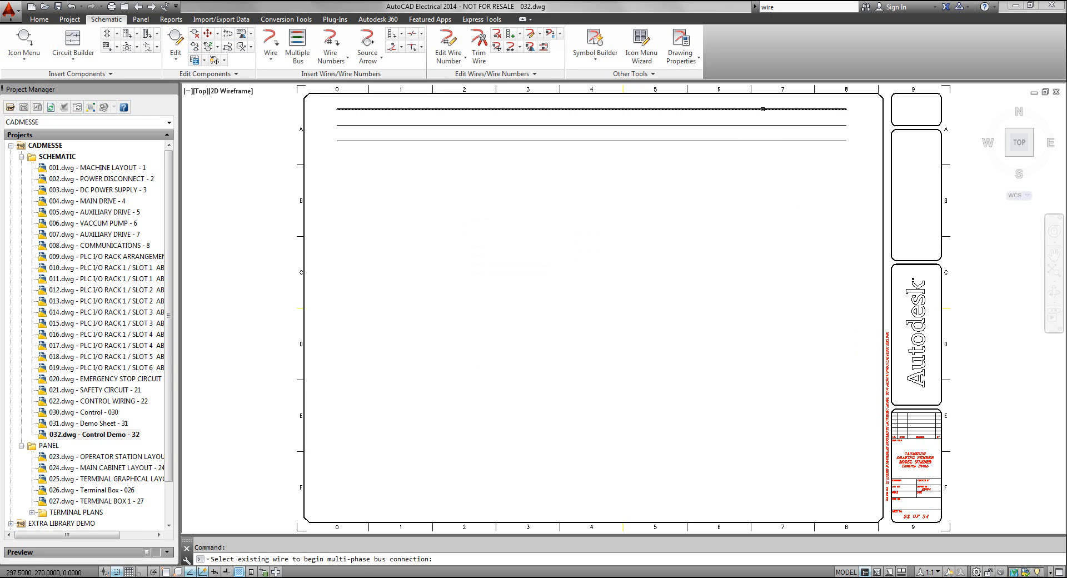
{"action": "left_click", "coordinate": [763, 109]}
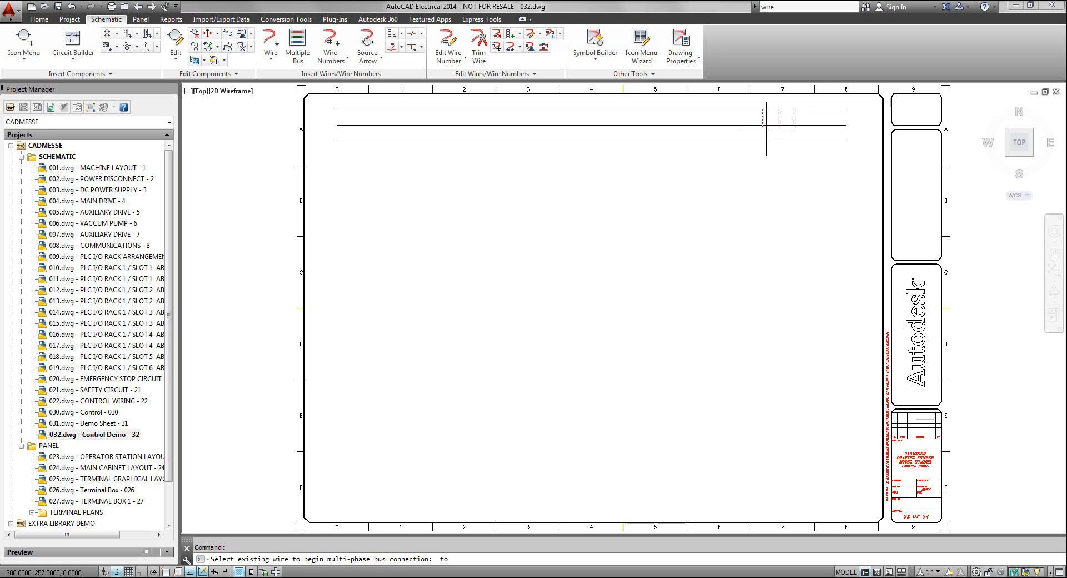
{"action": "left_click", "coordinate": [790, 416]}
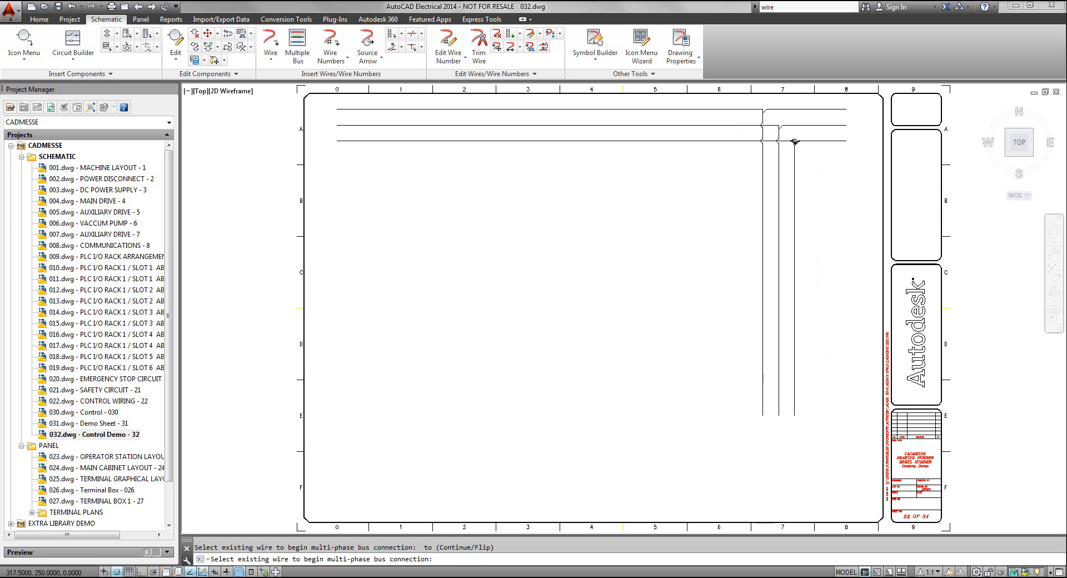
{"action": "key", "text": "Return"}
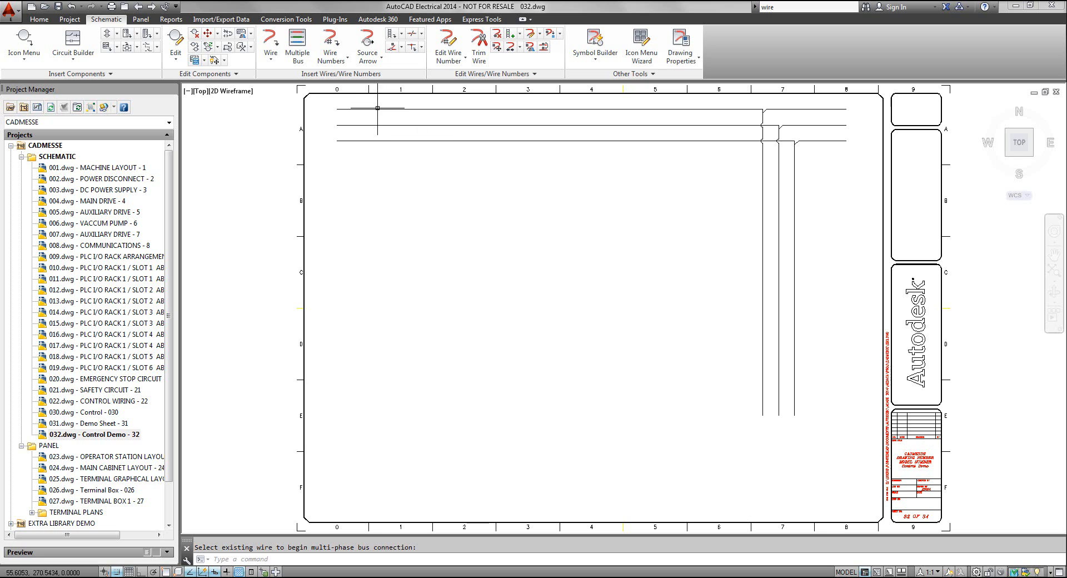
Insert a 3-pole thermal circuit breaker on the vertical bus at row B, starting on its leftmost wire and building to the right
{"action": "left_click", "coordinate": [26, 42]}
{"action": "left_click_drag", "start_coordinate": [456, 105], "coordinate": [393, 72]}
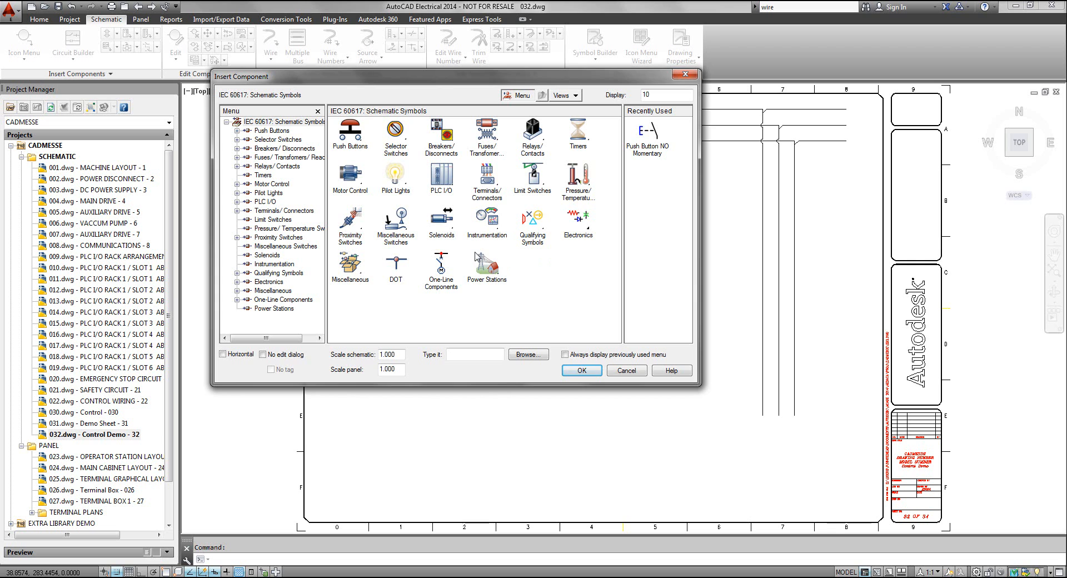
{"action": "left_click_drag", "start_coordinate": [469, 80], "coordinate": [435, 139]}
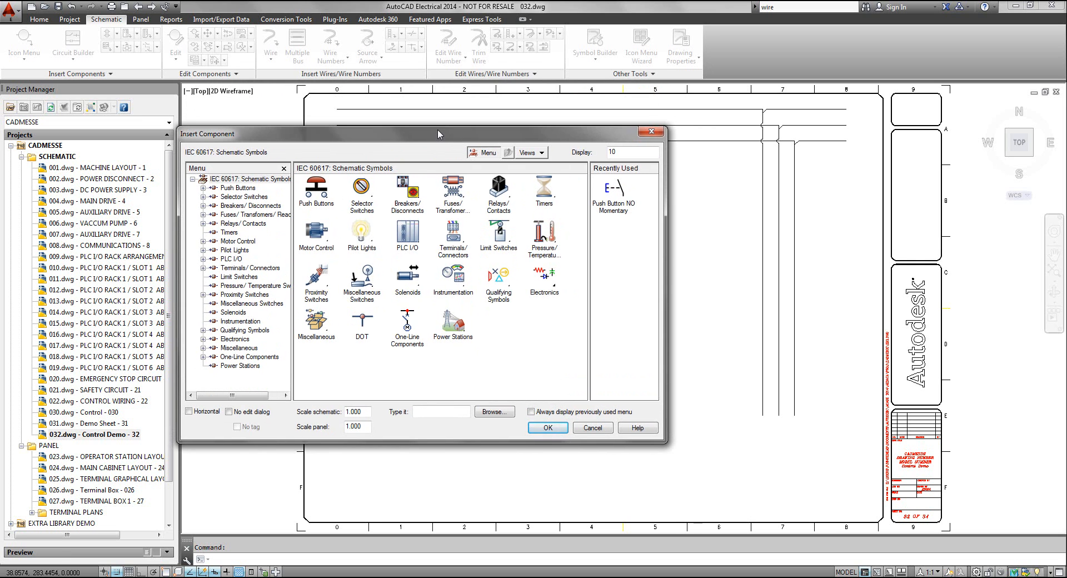
{"action": "left_click", "coordinate": [413, 193]}
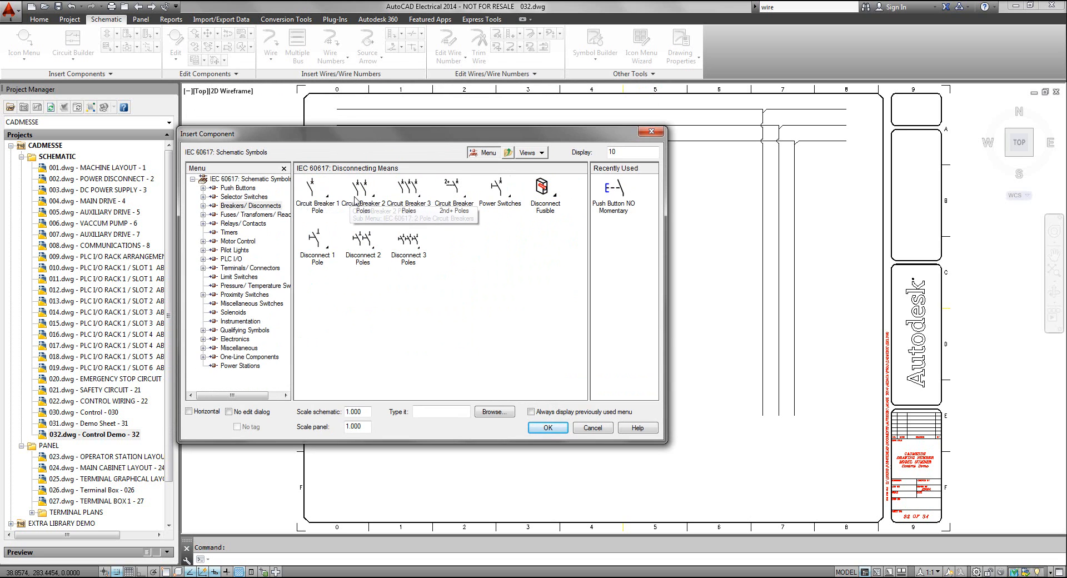
{"action": "left_click", "coordinate": [414, 192]}
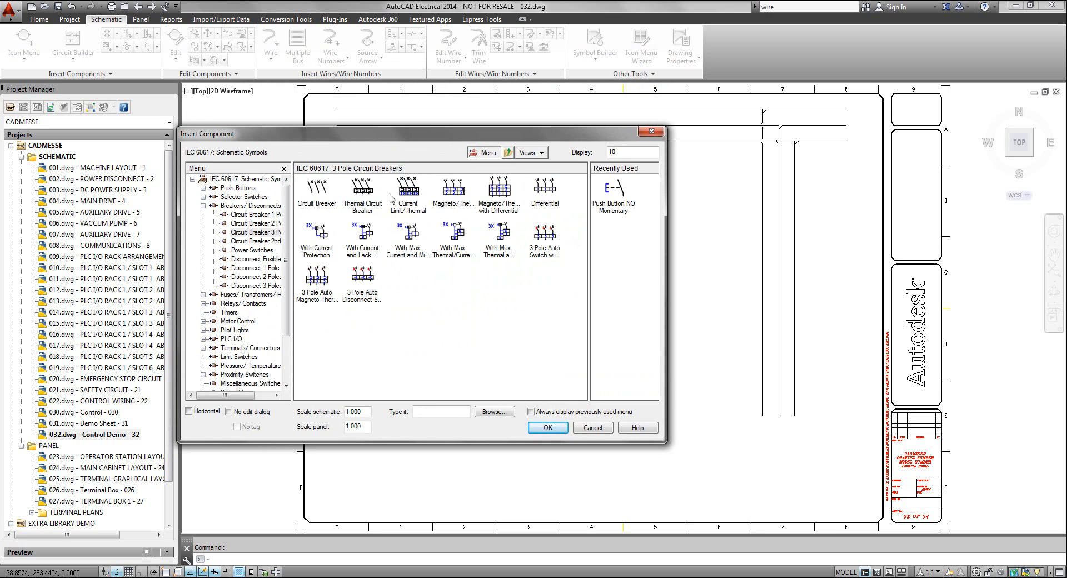
{"action": "left_click", "coordinate": [363, 190]}
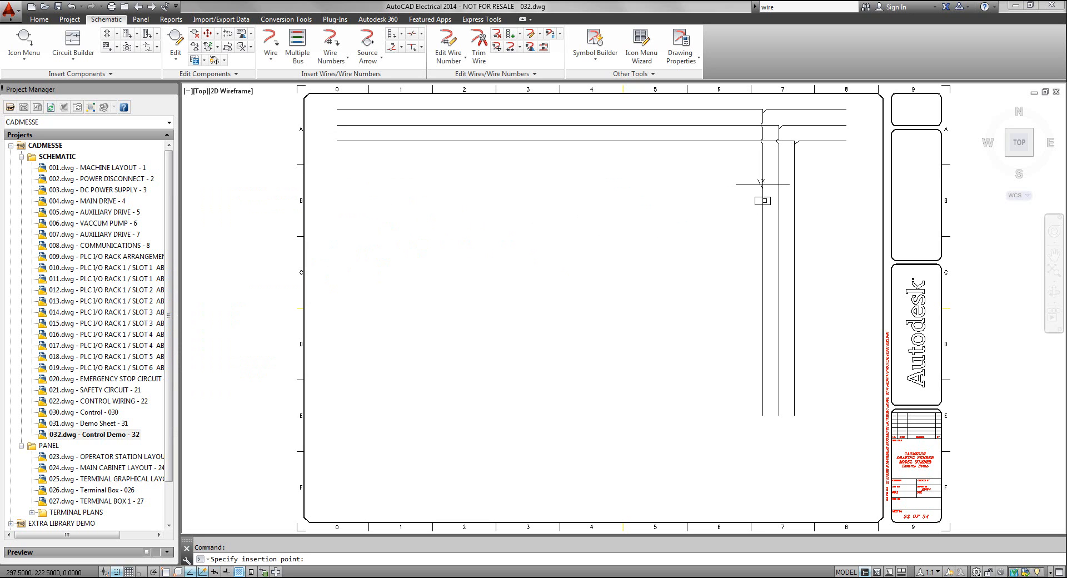
{"action": "left_click", "coordinate": [763, 184]}
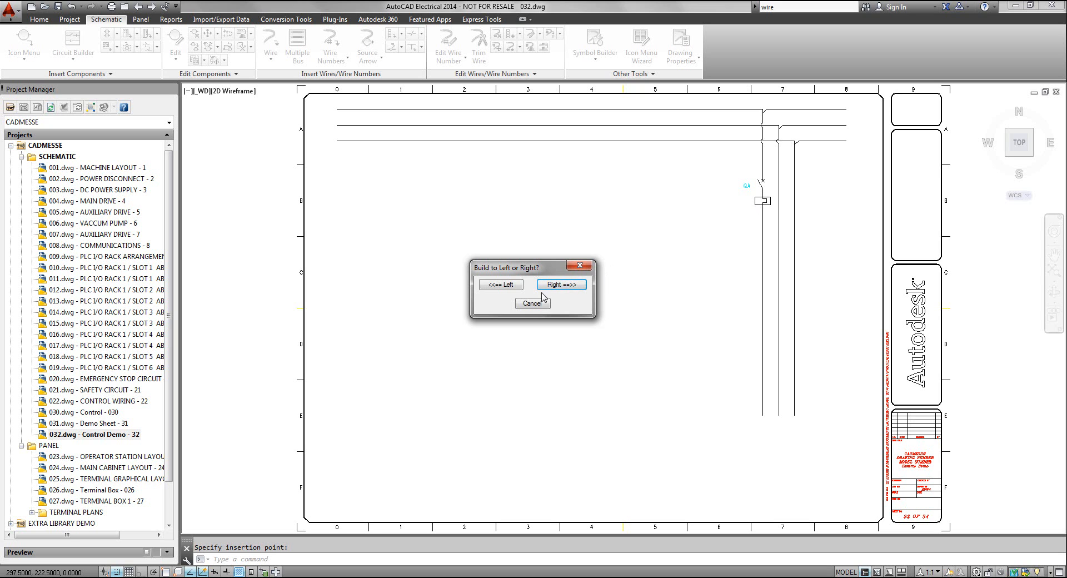
{"action": "left_click", "coordinate": [562, 285]}
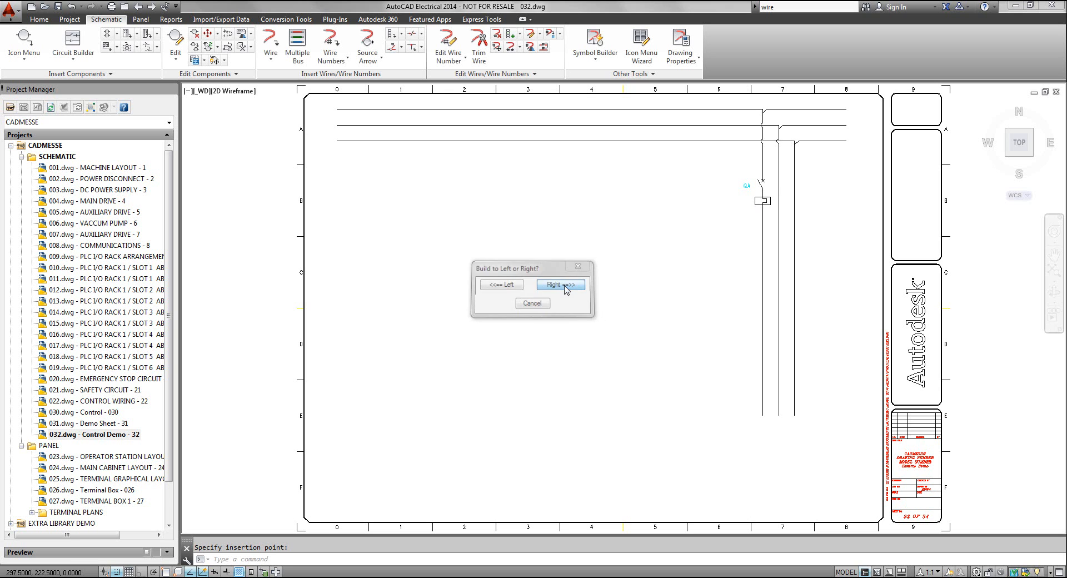
Assign the breaker the drawing's location code TB2 and set its first description line to PUMP
{"action": "left_click_drag", "start_coordinate": [621, 156], "coordinate": [578, 158]}
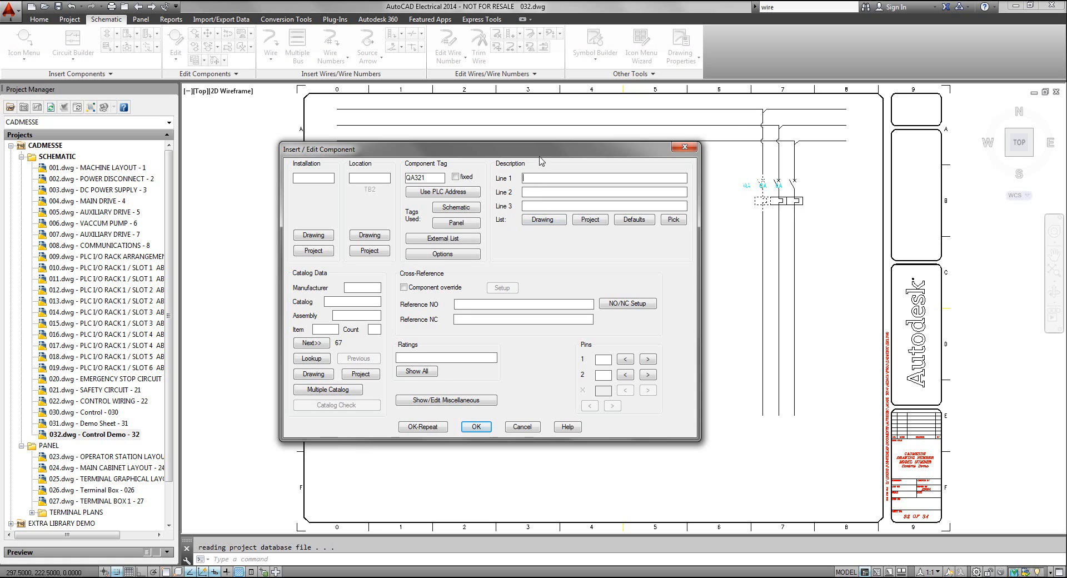
{"action": "left_click_drag", "start_coordinate": [543, 152], "coordinate": [572, 128]}
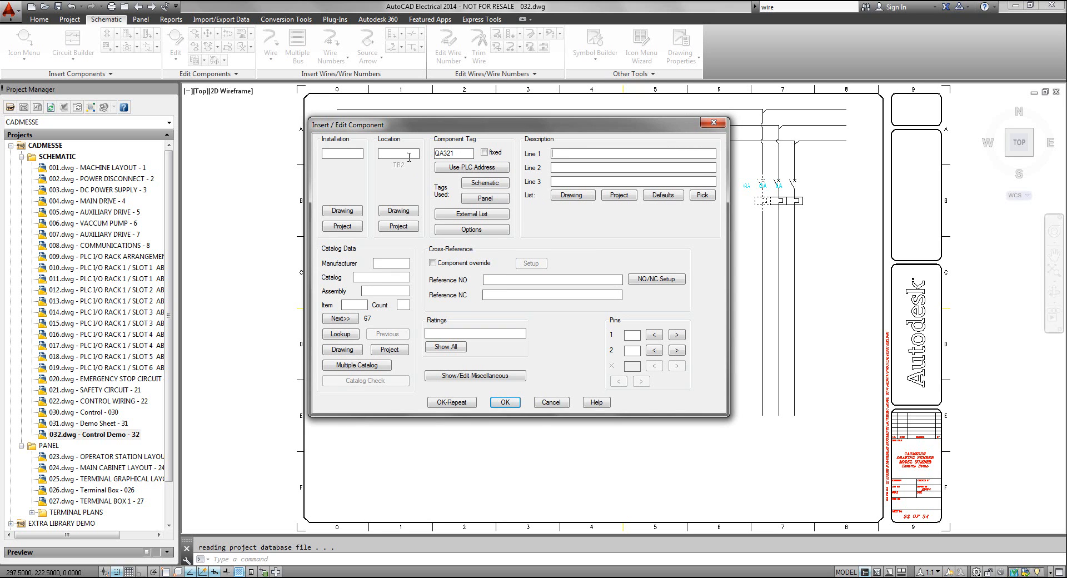
{"action": "left_click", "coordinate": [399, 210]}
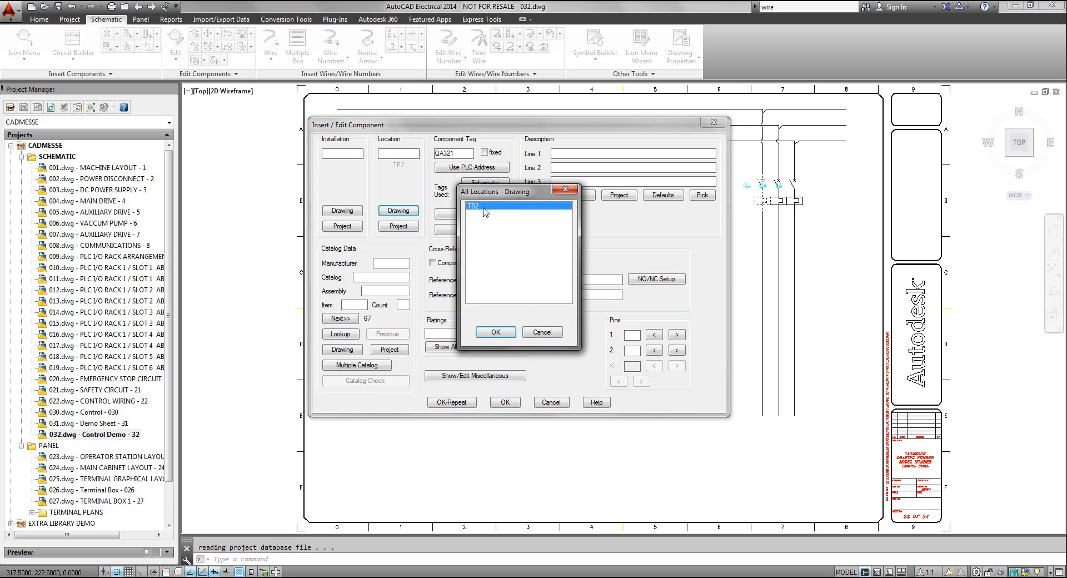
{"action": "left_click", "coordinate": [485, 333]}
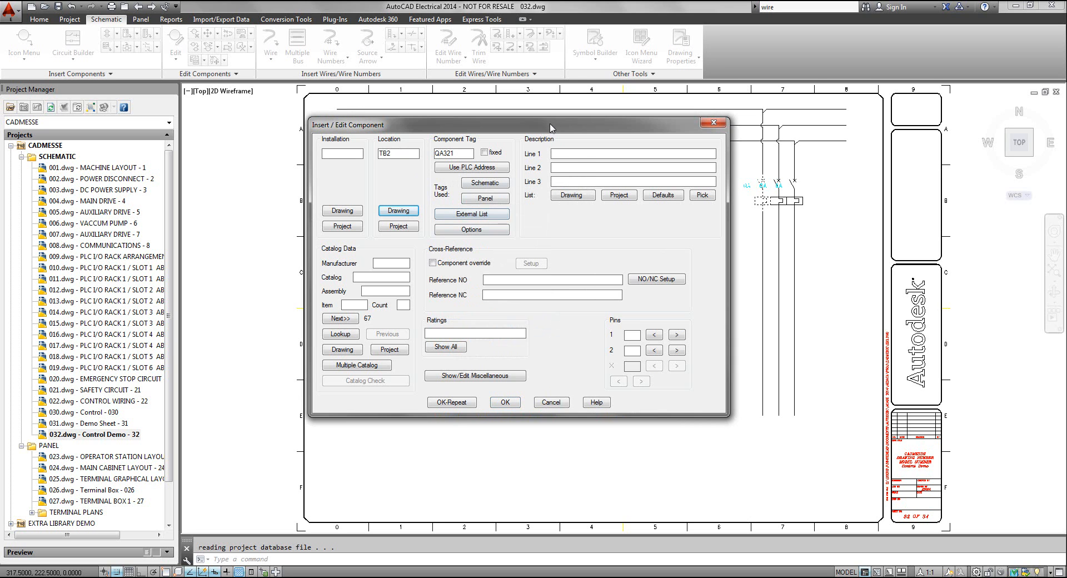
{"action": "left_click", "coordinate": [566, 152]}
{"action": "key", "text": "Caps_Lock"}
{"action": "type", "text": "UMP"}
{"action": "left_click_drag", "start_coordinate": [554, 125], "coordinate": [455, 100]}
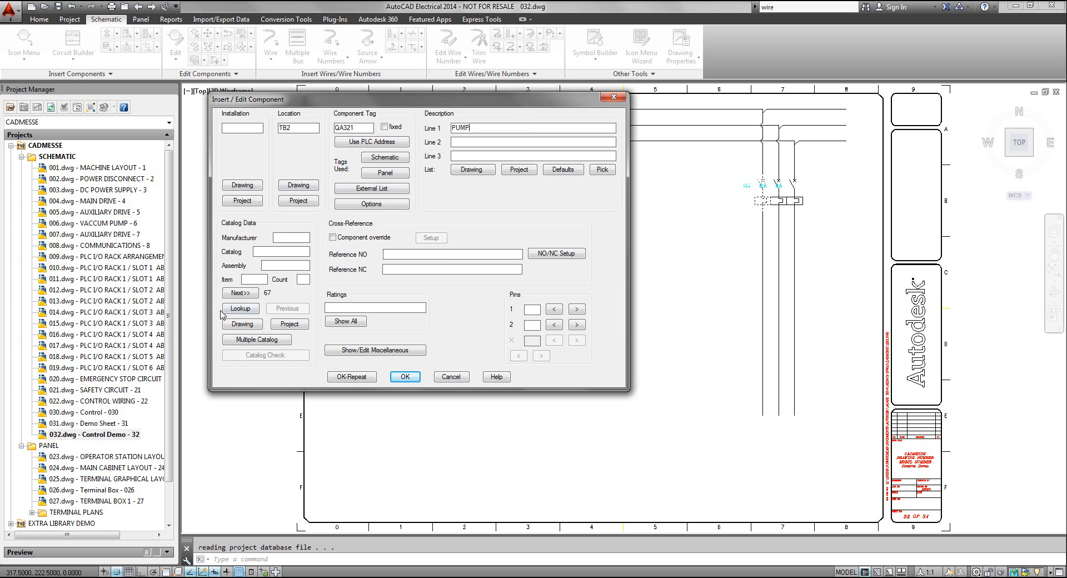
Clear the parts catalog filters and assign the SIEMENS 3-pole 45 A breaker BQ3B045 to the pump circuit breaker
{"action": "left_click", "coordinate": [239, 309]}
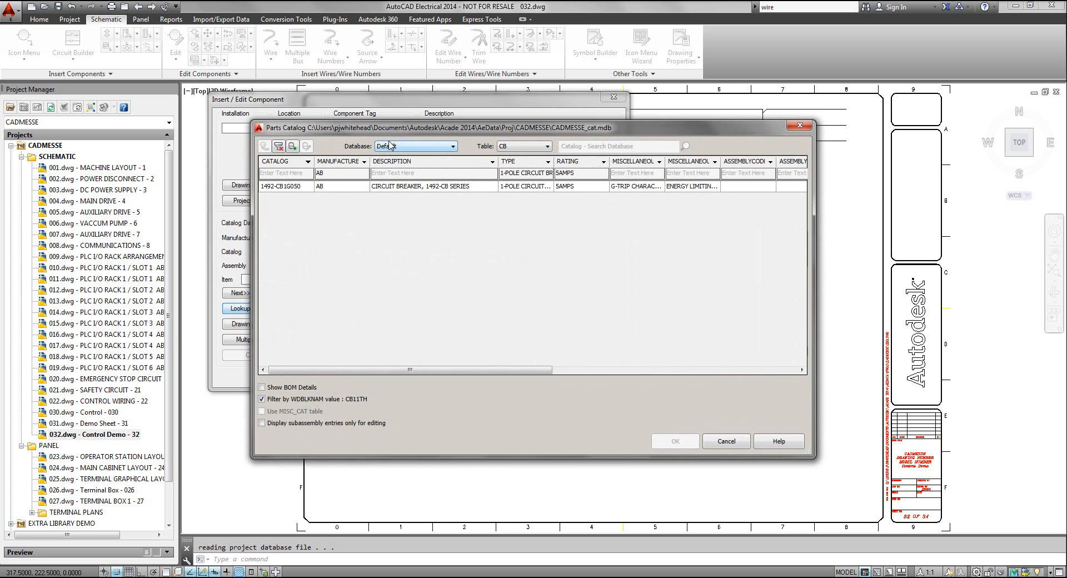
{"action": "left_click_drag", "start_coordinate": [396, 128], "coordinate": [349, 112]}
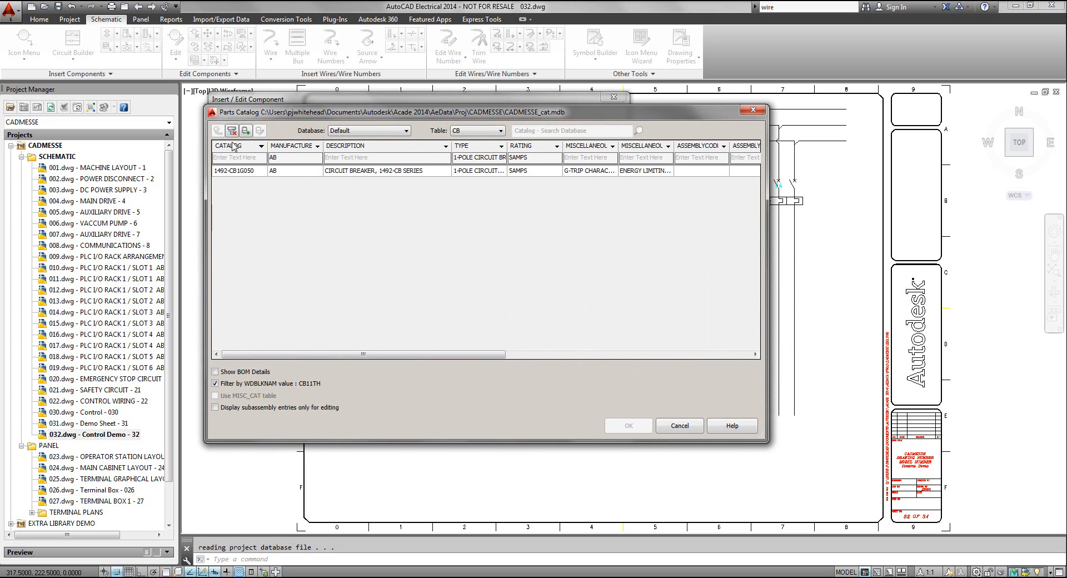
{"action": "left_click", "coordinate": [232, 131]}
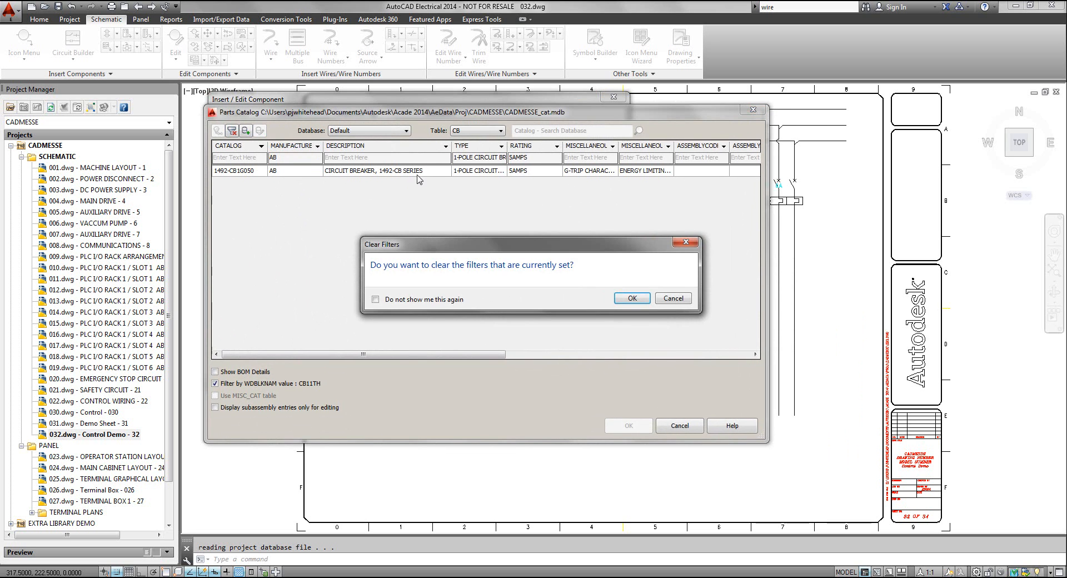
{"action": "left_click", "coordinate": [633, 298]}
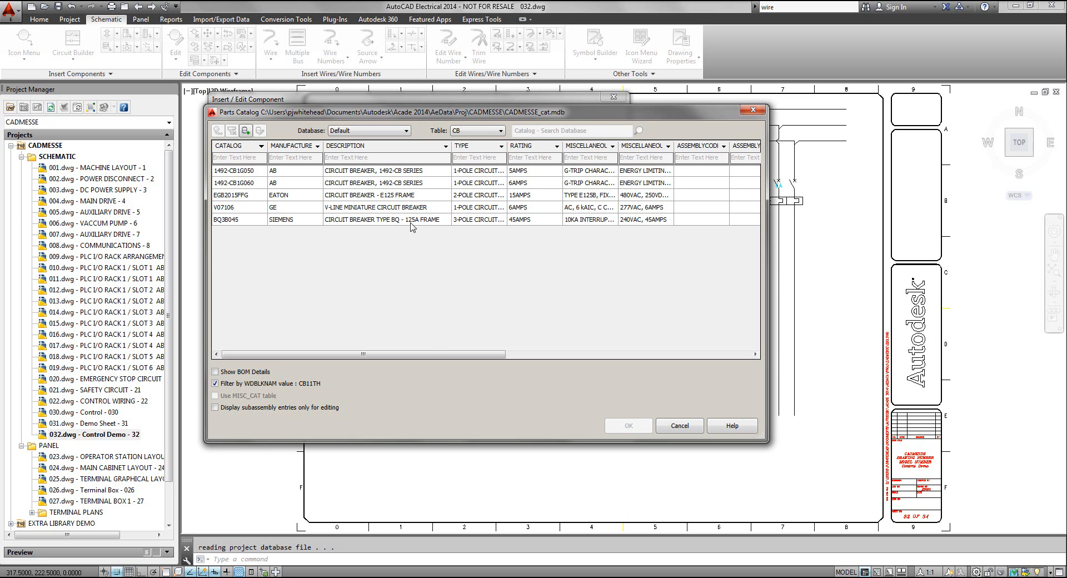
{"action": "left_click", "coordinate": [376, 222]}
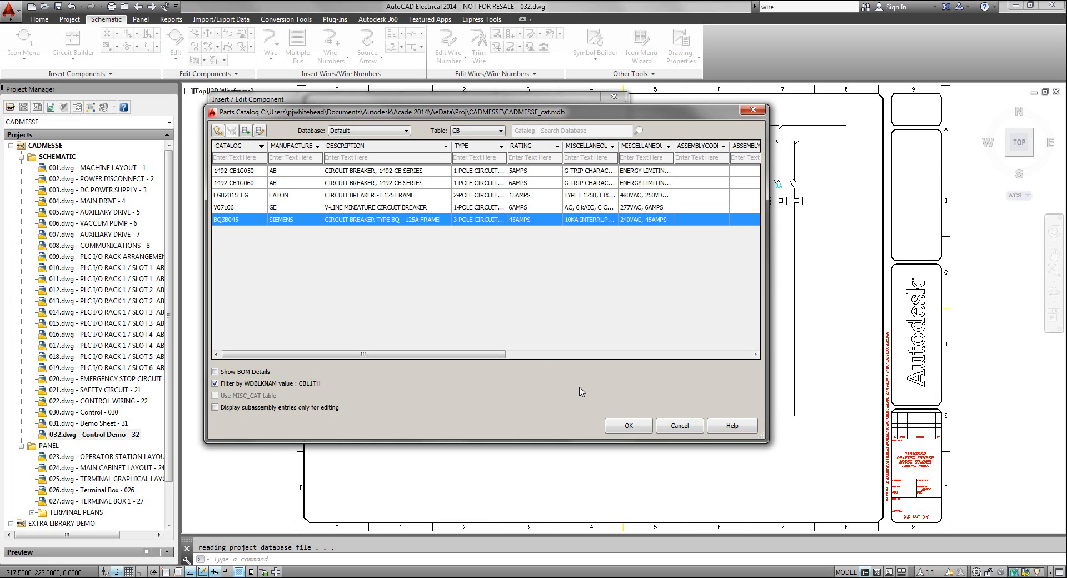
{"action": "left_click", "coordinate": [628, 426]}
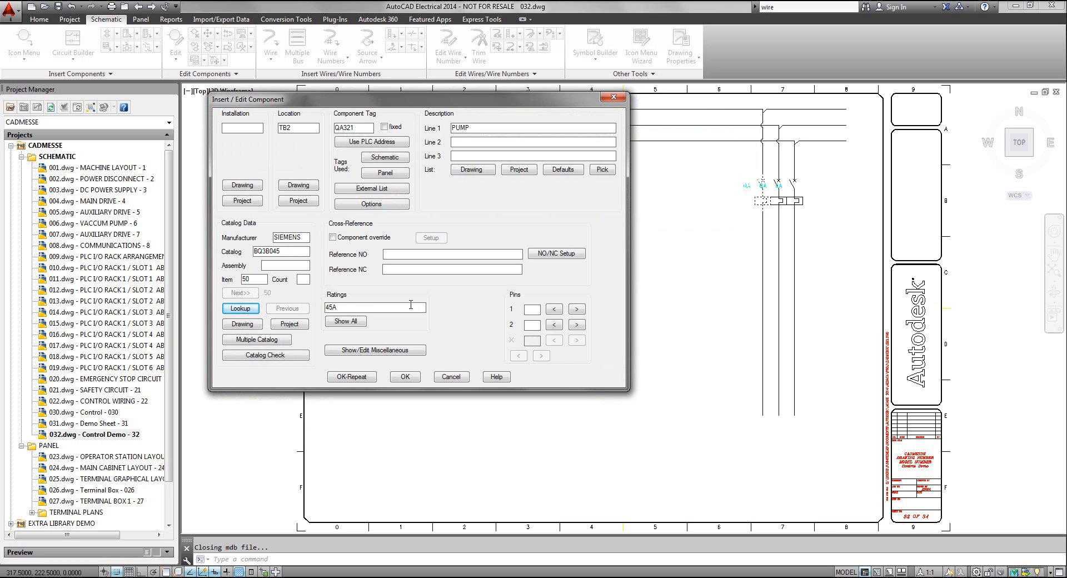
{"action": "left_click", "coordinate": [402, 378]}
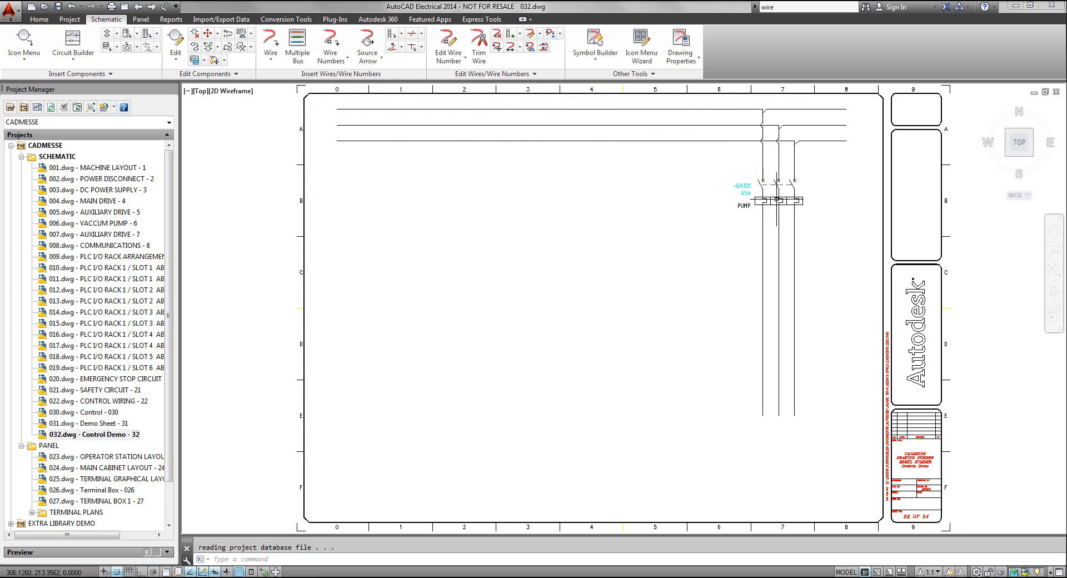
Insert a vertical 3 Phase Motor symbol on the middle wire at the lower end of the three-wire vertical bus, near row E
{"action": "scroll", "coordinate": [777, 196], "scroll_direction": "up", "scroll_amount": 6}
{"action": "middle_click_drag", "start_coordinate": [776, 195], "coordinate": [748, 259]}
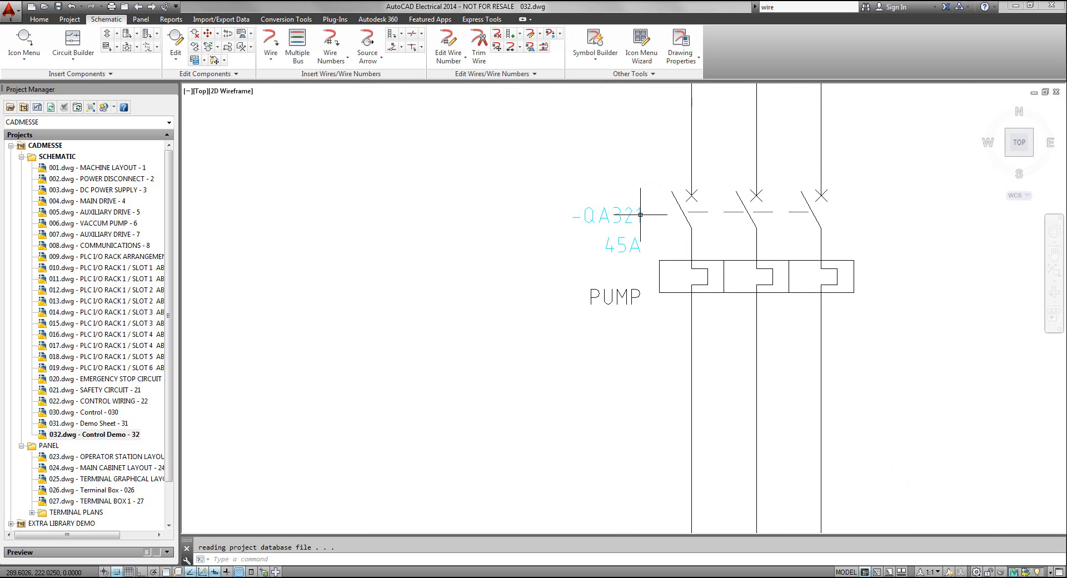
{"action": "mouse_move", "coordinate": [639, 209]}
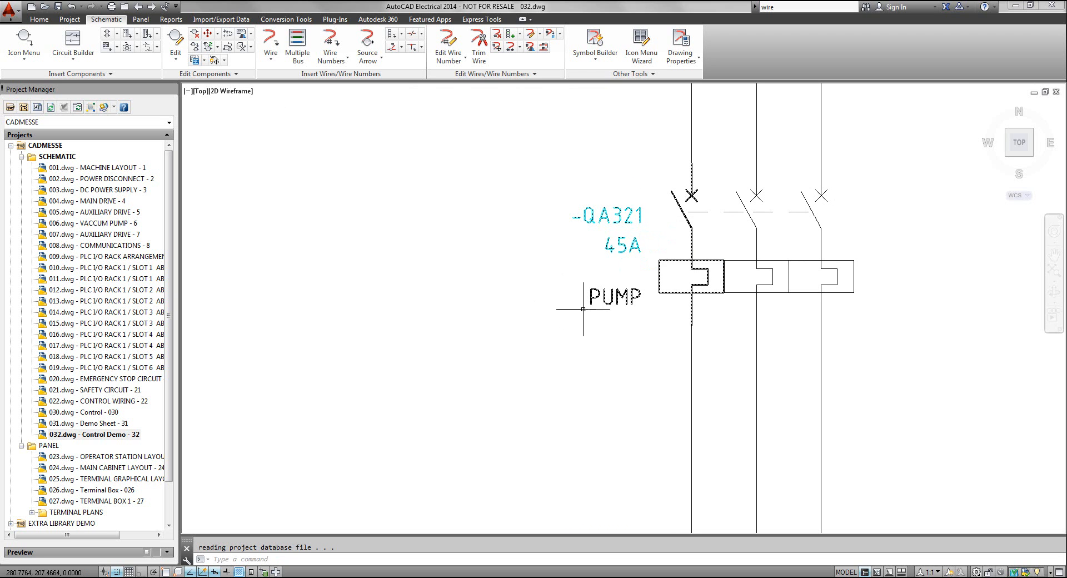
{"action": "scroll", "coordinate": [611, 310], "scroll_direction": "down", "scroll_amount": 5}
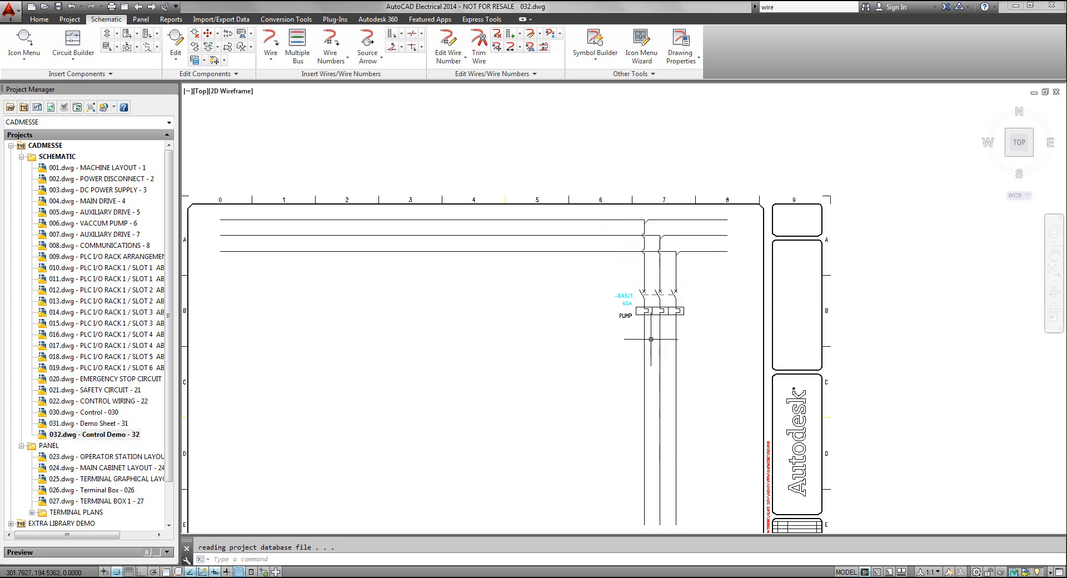
{"action": "mouse_move", "coordinate": [624, 306]}
{"action": "middle_mouse_down"}
{"action": "mouse_move", "coordinate": [626, 266]}
{"action": "mouse_move", "coordinate": [638, 267]}
{"action": "middle_mouse_up"}
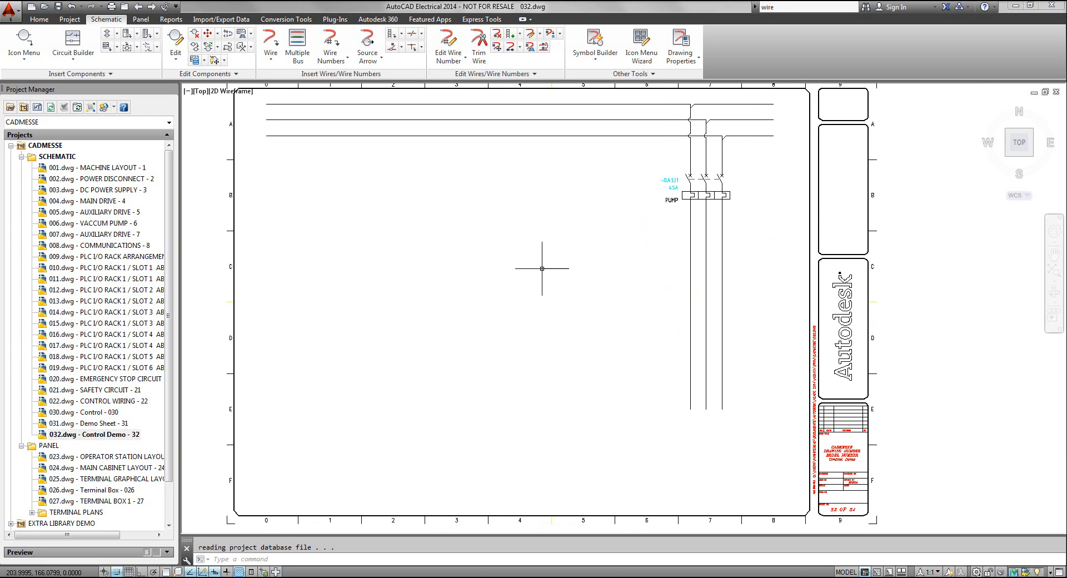
{"action": "left_click", "coordinate": [24, 40]}
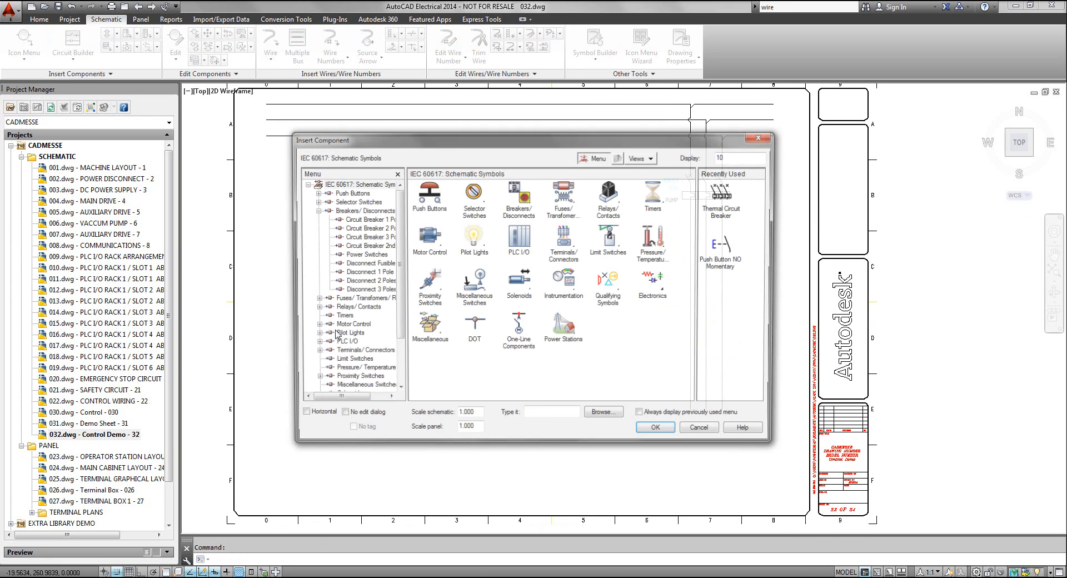
{"action": "left_click", "coordinate": [429, 240]}
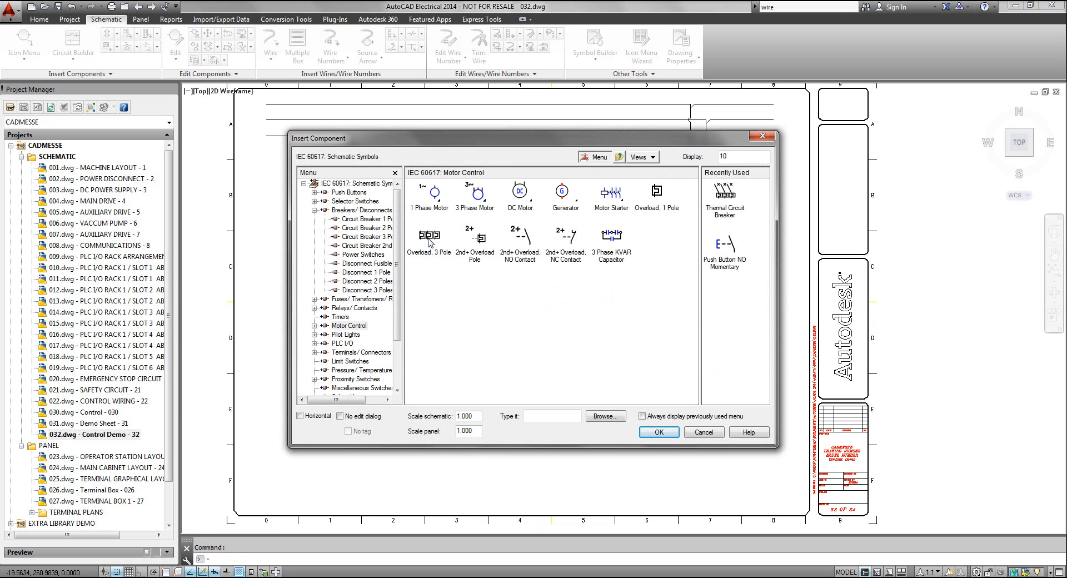
{"action": "left_click", "coordinate": [478, 194]}
{"action": "left_click", "coordinate": [433, 196]}
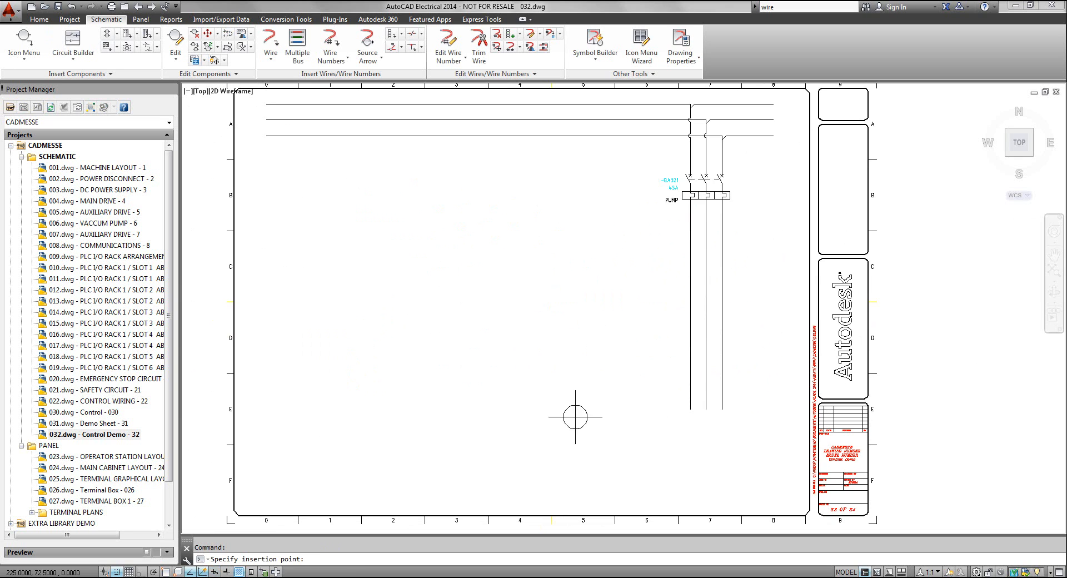
{"action": "left_click", "coordinate": [706, 401]}
Set the motor's location code to PH, keeping the description PUMP, and accept the component
{"action": "left_click_drag", "start_coordinate": [478, 151], "coordinate": [409, 140]}
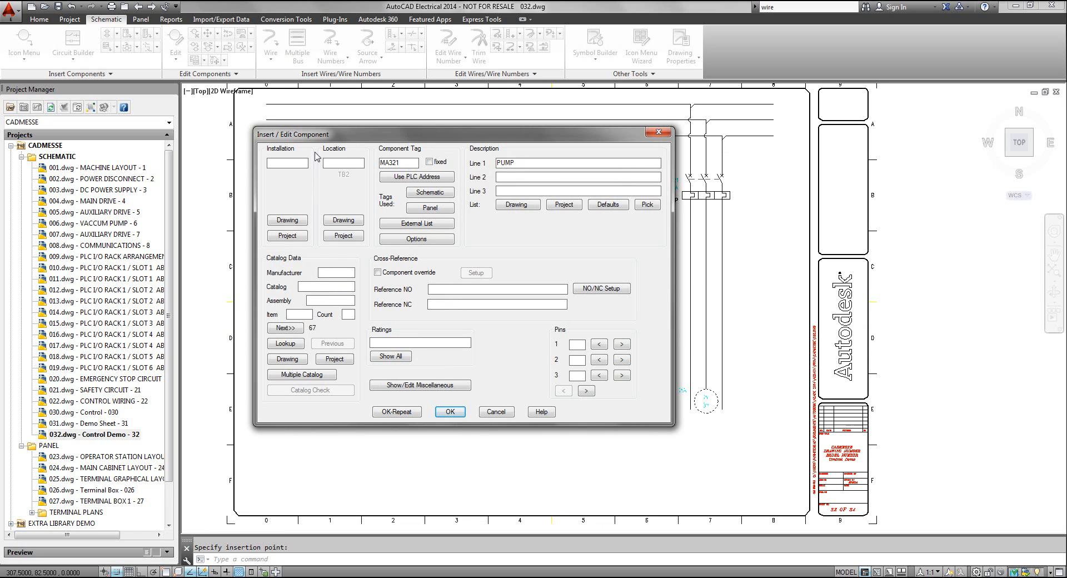
{"action": "left_click_drag", "start_coordinate": [341, 138], "coordinate": [287, 212]}
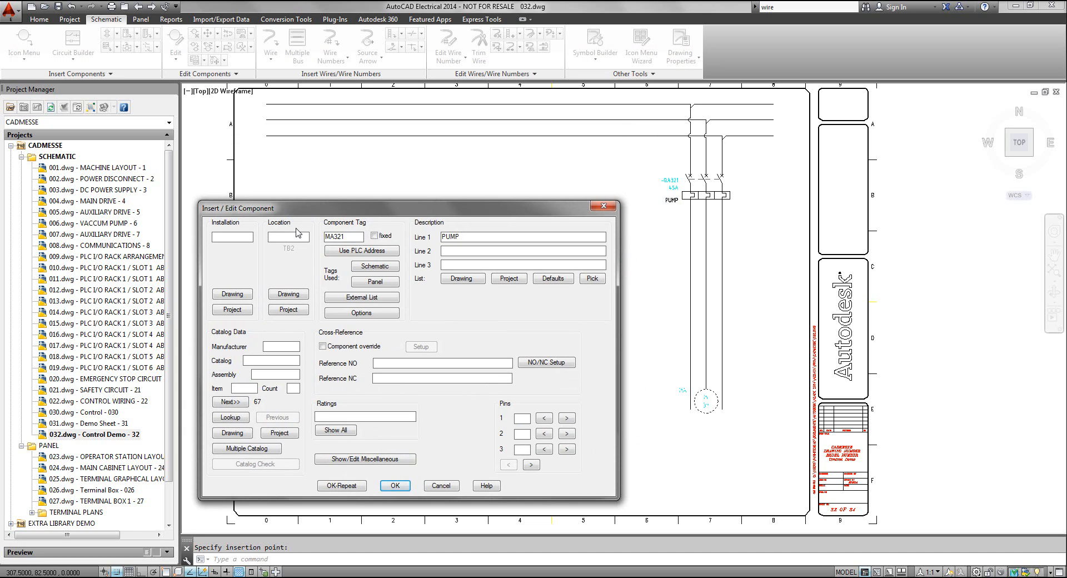
{"action": "type", "text": "H"}
{"action": "left_click", "coordinate": [396, 486]}
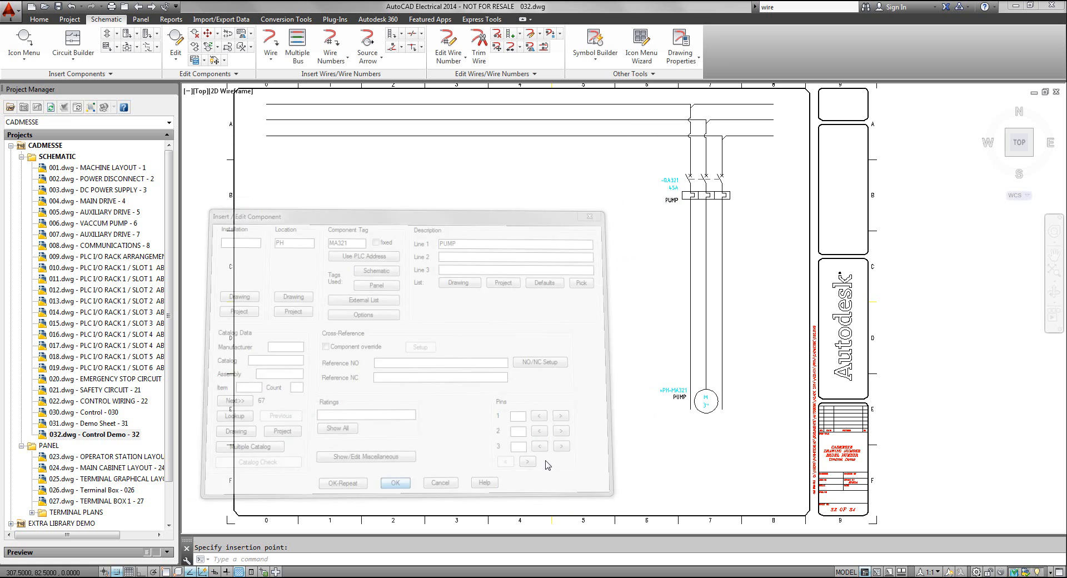
Scoot the circuit breaker down the vertical bus to about Y 192.5 together with its linked poles
{"action": "scroll", "coordinate": [689, 404], "scroll_direction": "up", "scroll_amount": 3}
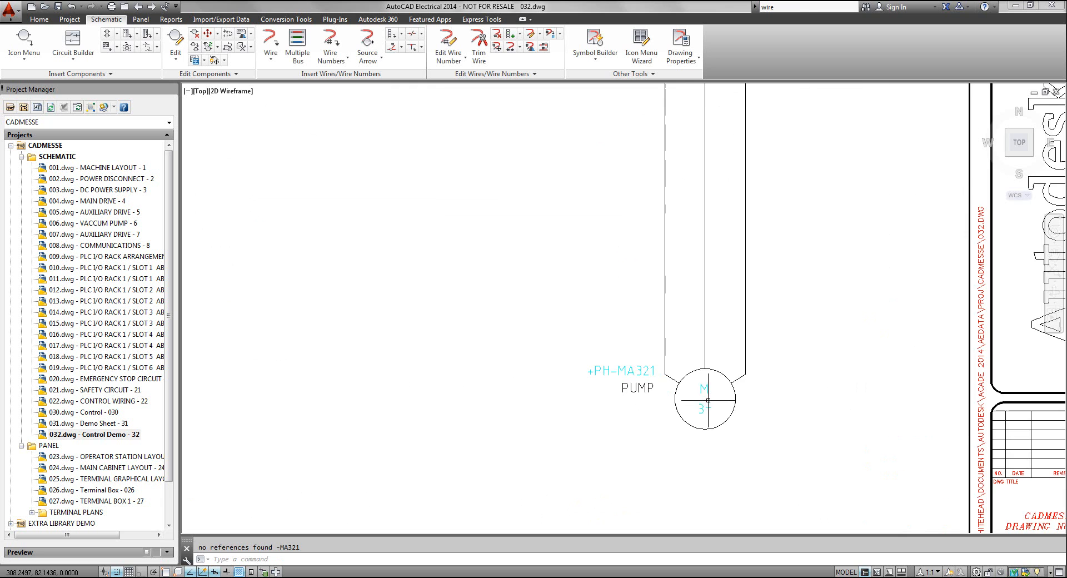
{"action": "scroll", "coordinate": [705, 378], "scroll_direction": "down", "scroll_amount": 1}
{"action": "scroll", "coordinate": [705, 377], "scroll_direction": "down", "scroll_amount": 3}
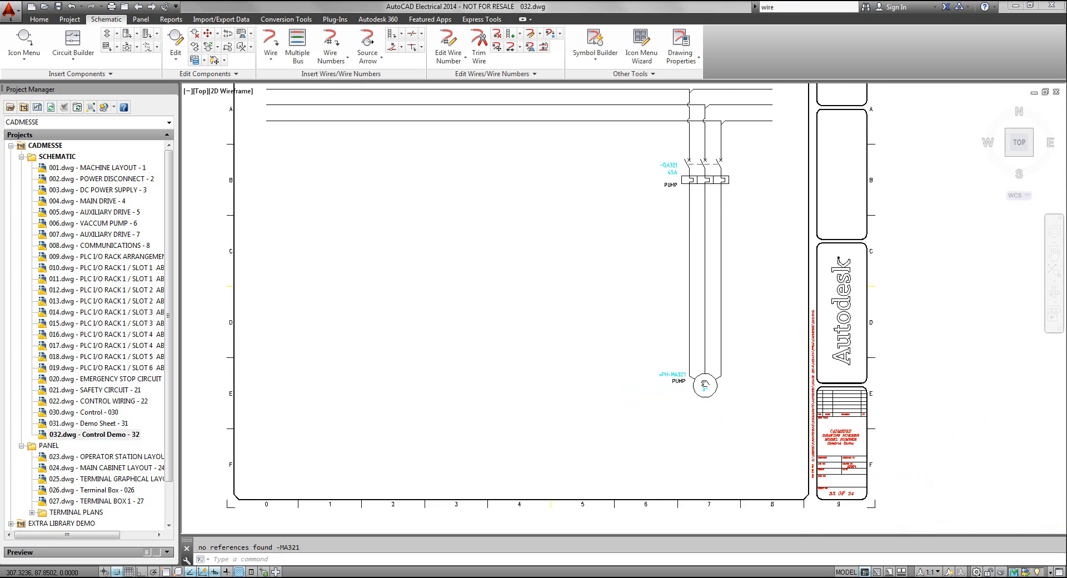
{"action": "middle_click_drag", "start_coordinate": [704, 377], "coordinate": [691, 450]}
{"action": "scroll", "coordinate": [676, 270], "scroll_direction": "up", "scroll_amount": 3}
{"action": "middle_click_drag", "start_coordinate": [677, 270], "coordinate": [673, 249]}
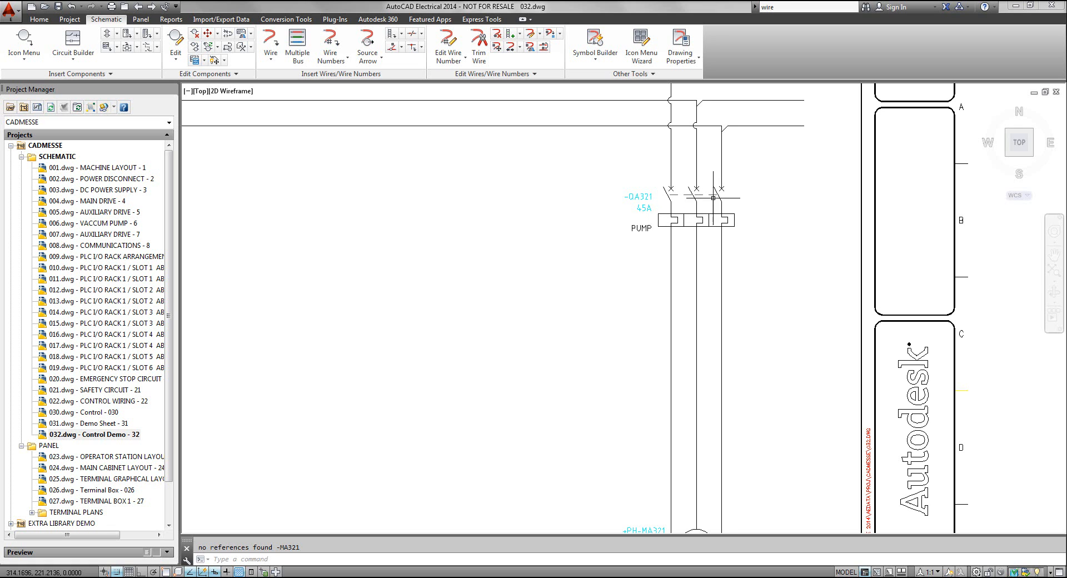
{"action": "scroll", "coordinate": [669, 193], "scroll_direction": "up", "scroll_amount": 2}
{"action": "scroll", "coordinate": [671, 196], "scroll_direction": "up", "scroll_amount": 2}
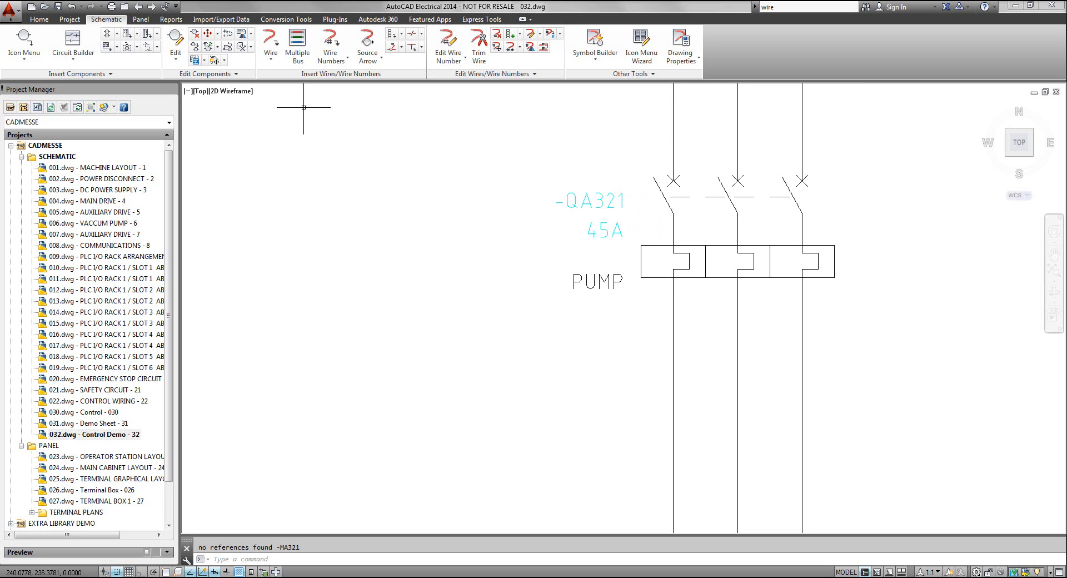
{"action": "left_click", "coordinate": [207, 35]}
{"action": "left_click", "coordinate": [656, 261]}
{"action": "left_click", "coordinate": [673, 406]}
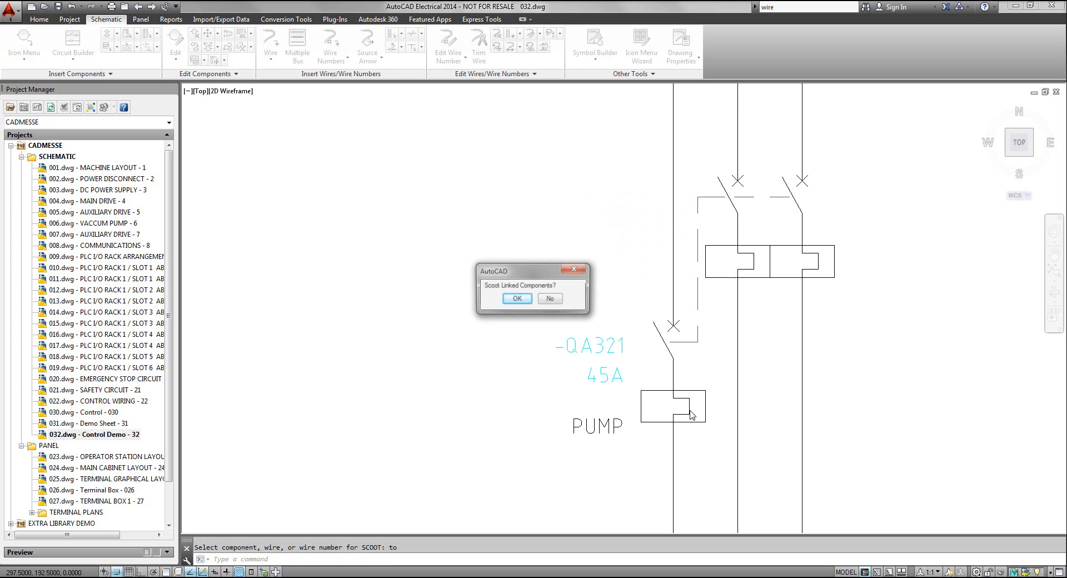
{"action": "left_click", "coordinate": [517, 299]}
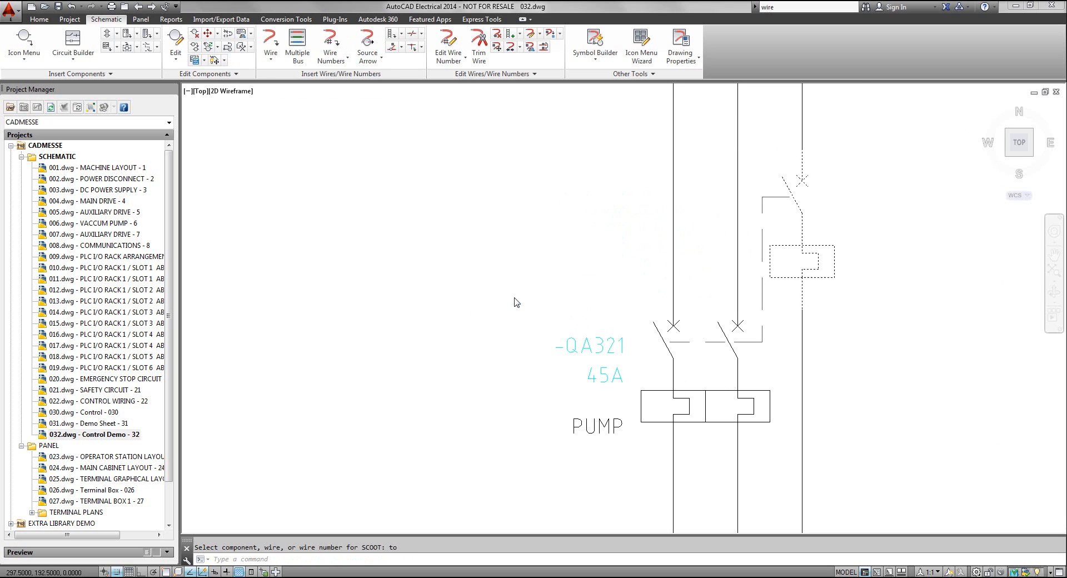
Scoot the circuit breaker and its linked poles up the bus to about Y 217.5 and end the Scoot command
{"action": "scroll", "coordinate": [721, 374], "scroll_direction": "up", "scroll_amount": 5}
{"action": "scroll", "coordinate": [667, 356], "scroll_direction": "down", "scroll_amount": 7}
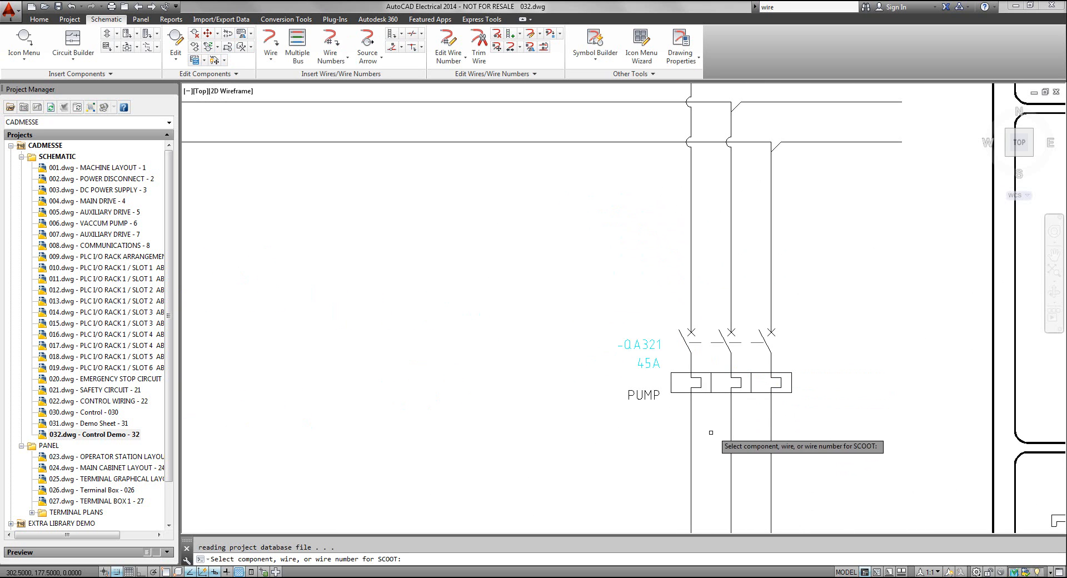
{"action": "left_click", "coordinate": [691, 373]}
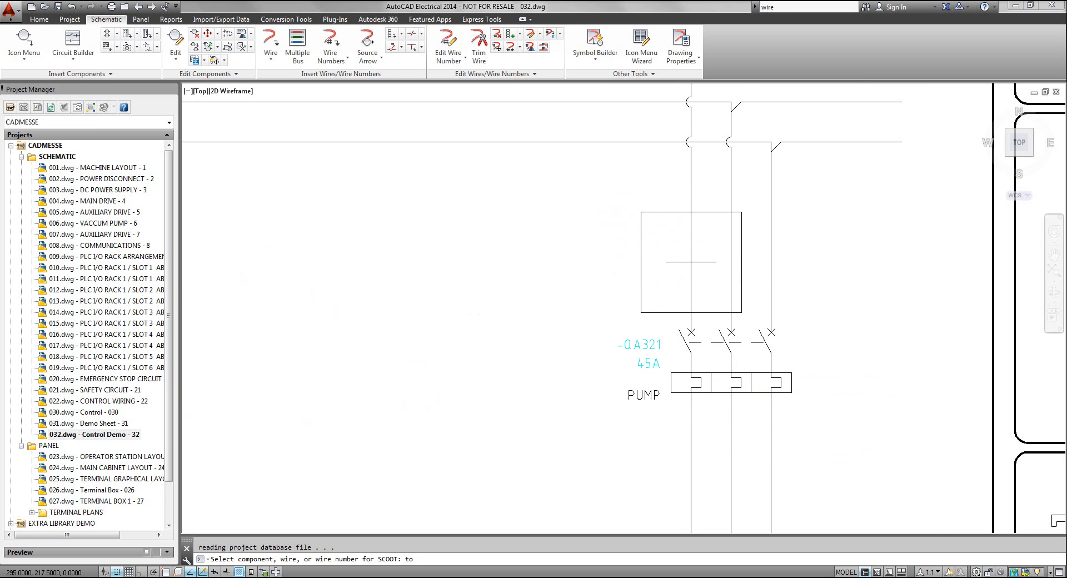
{"action": "left_click", "coordinate": [684, 278]}
{"action": "left_click", "coordinate": [517, 299]}
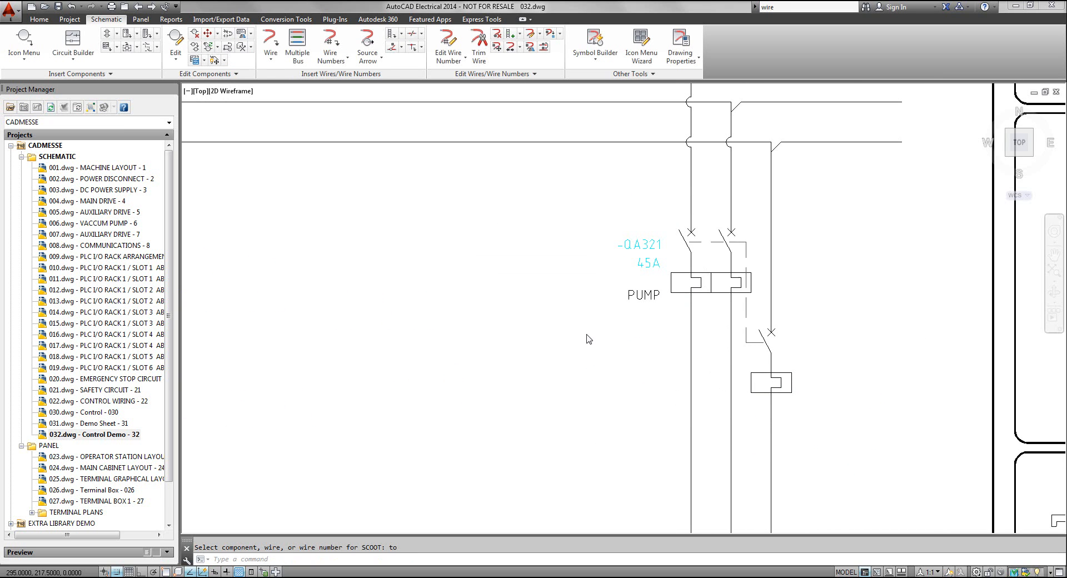
{"action": "scroll", "coordinate": [609, 343], "scroll_direction": "down", "scroll_amount": 2}
{"action": "scroll", "coordinate": [610, 342], "scroll_direction": "down", "scroll_amount": 4}
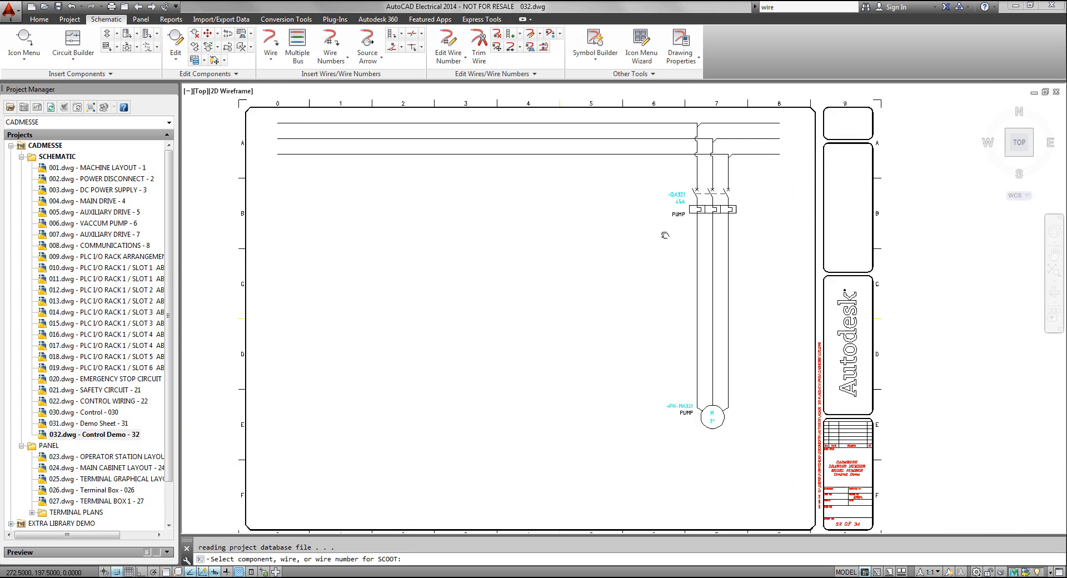
{"action": "key", "text": "Escape"}
Insert multiple Round with Terminal Number symbols using a fence across the three motor wires at Y 110, keeping the first terminal
{"action": "scroll", "coordinate": [714, 327], "scroll_direction": "up", "scroll_amount": 5}
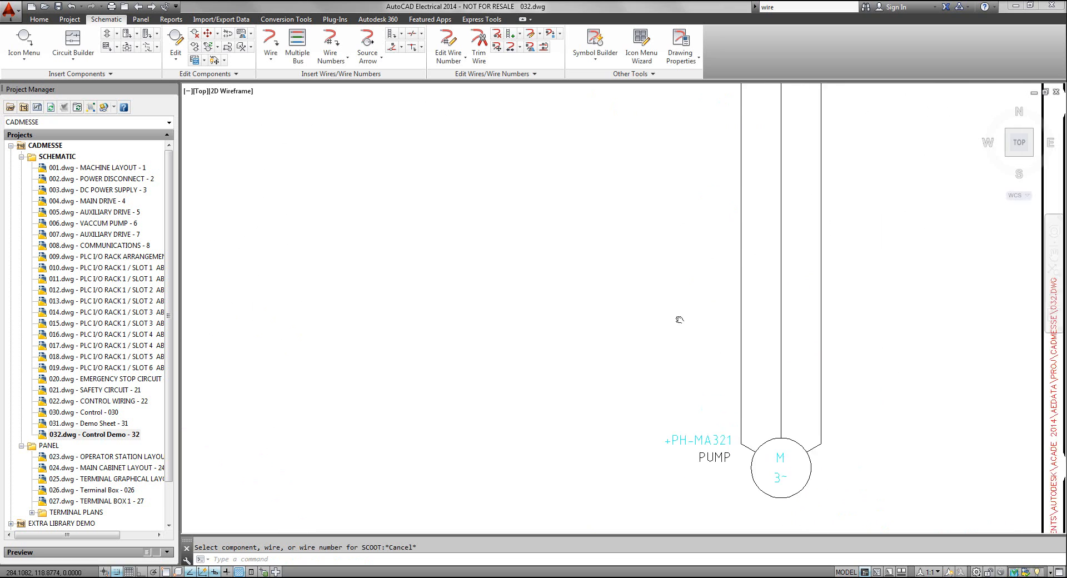
{"action": "middle_click_drag", "start_coordinate": [617, 327], "coordinate": [618, 378]}
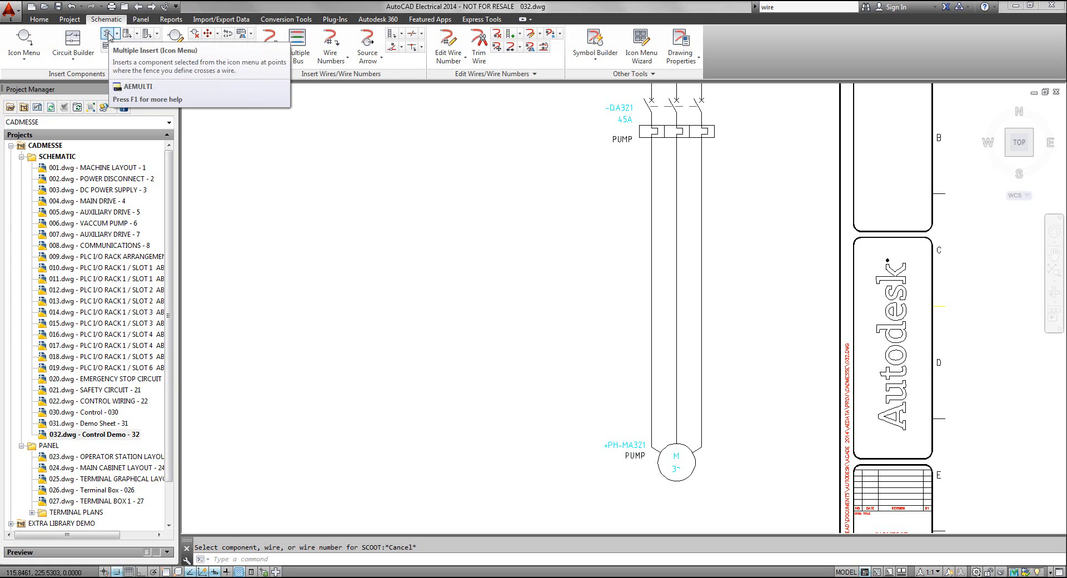
{"action": "left_click", "coordinate": [108, 34]}
{"action": "left_click_drag", "start_coordinate": [472, 140], "coordinate": [357, 100]}
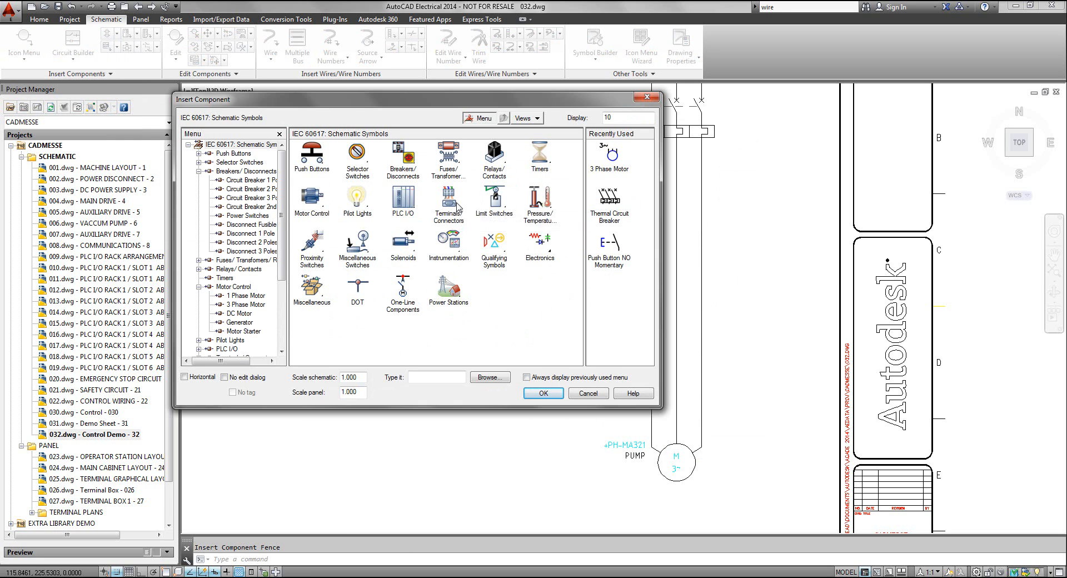
{"action": "left_click", "coordinate": [454, 228]}
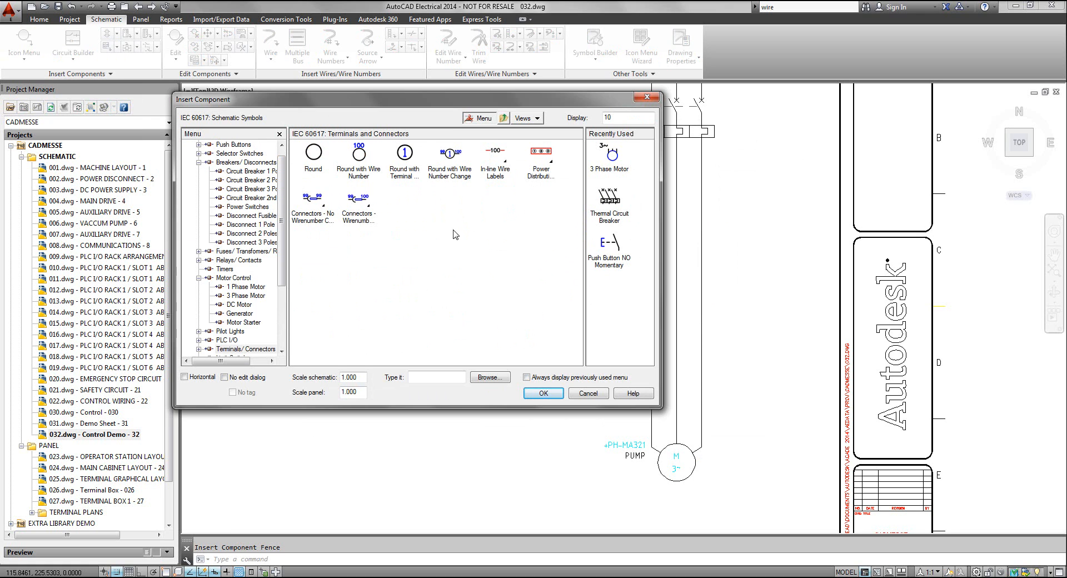
{"action": "left_click", "coordinate": [405, 162]}
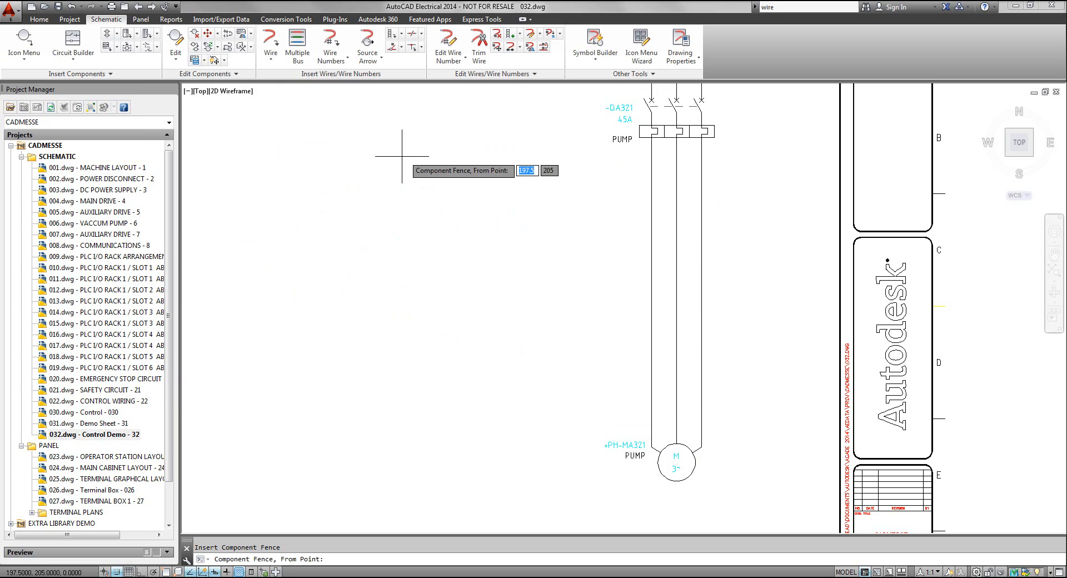
{"action": "left_click", "coordinate": [620, 393]}
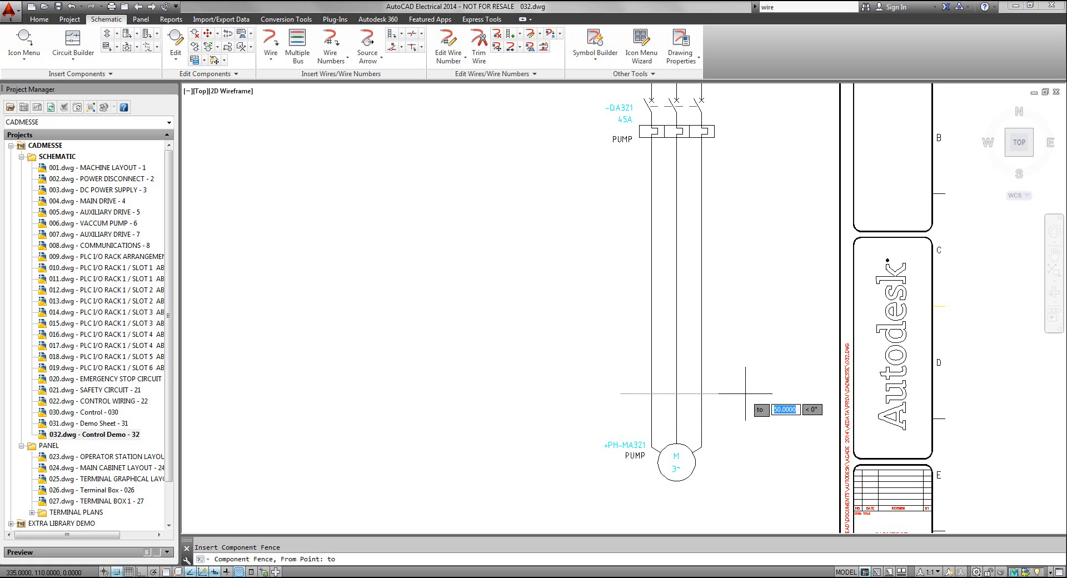
{"action": "left_click", "coordinate": [746, 394]}
{"action": "key", "text": "Return"}
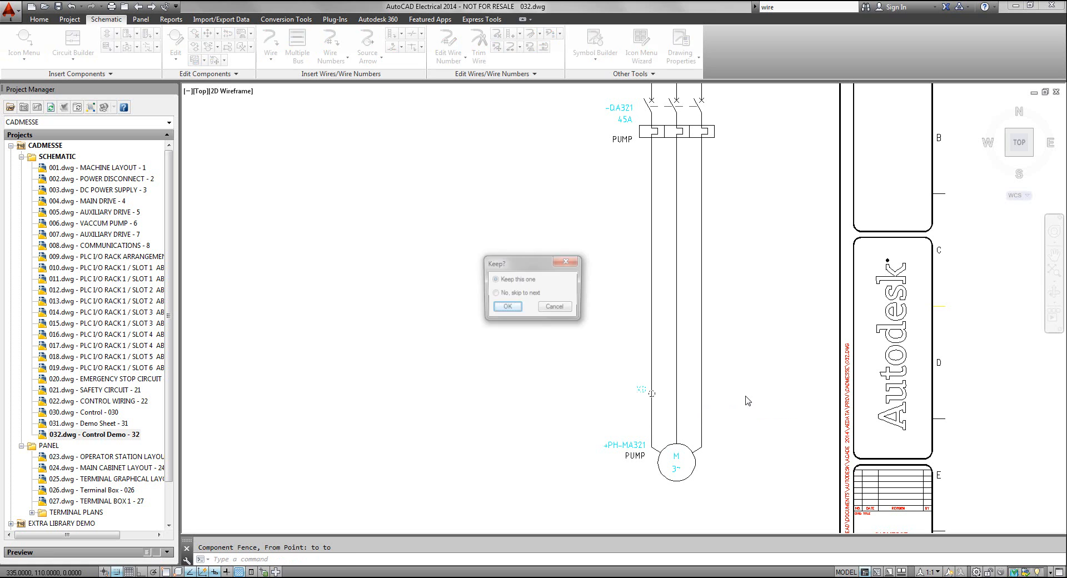
{"action": "left_click", "coordinate": [506, 308]}
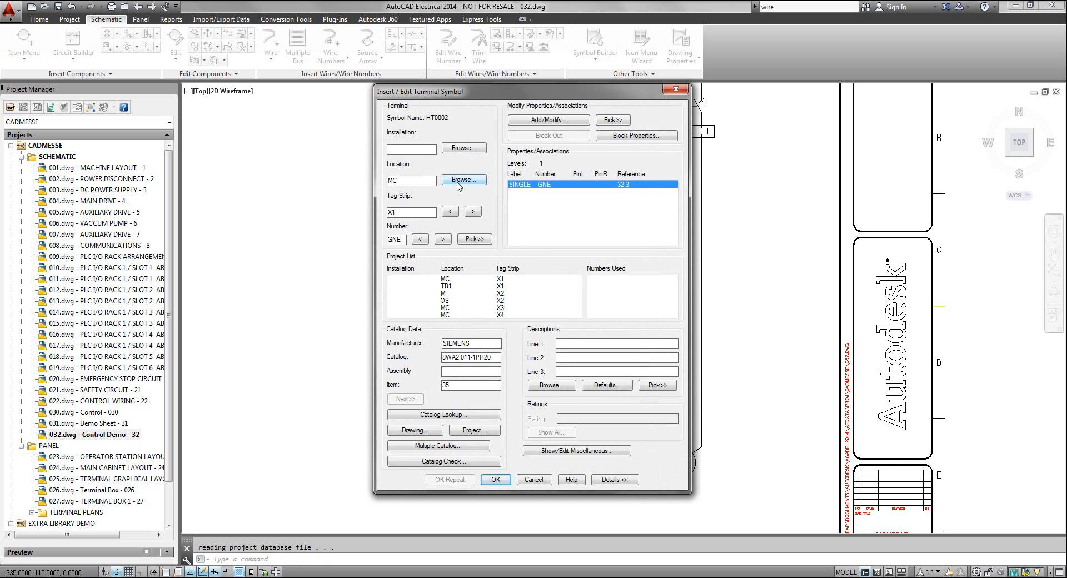
Set the first terminal's location to TB2, its tag strip to X1 and its number to 1, and accept it
{"action": "left_click", "coordinate": [459, 181]}
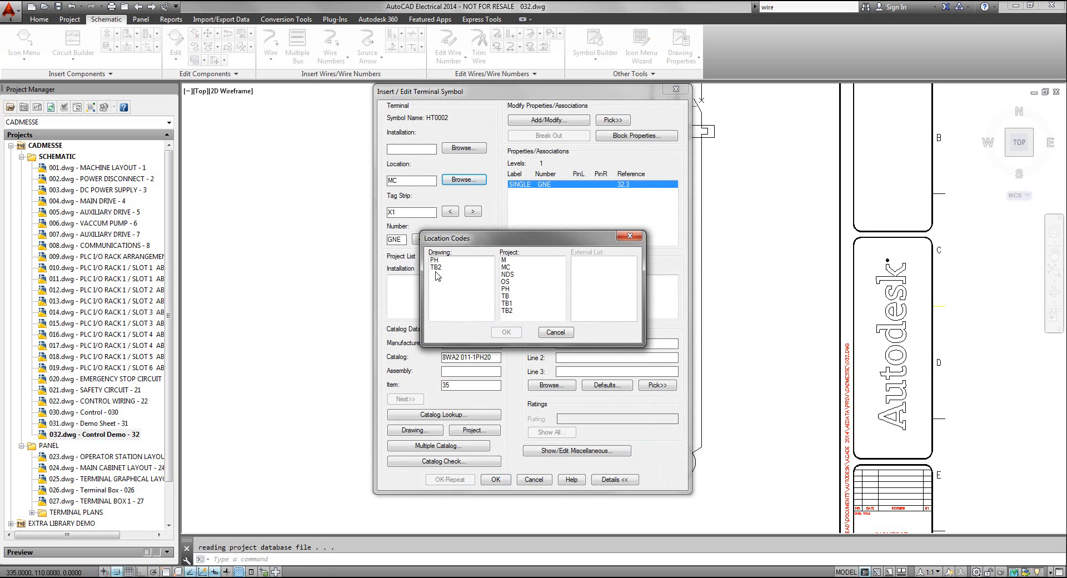
{"action": "left_click", "coordinate": [434, 268]}
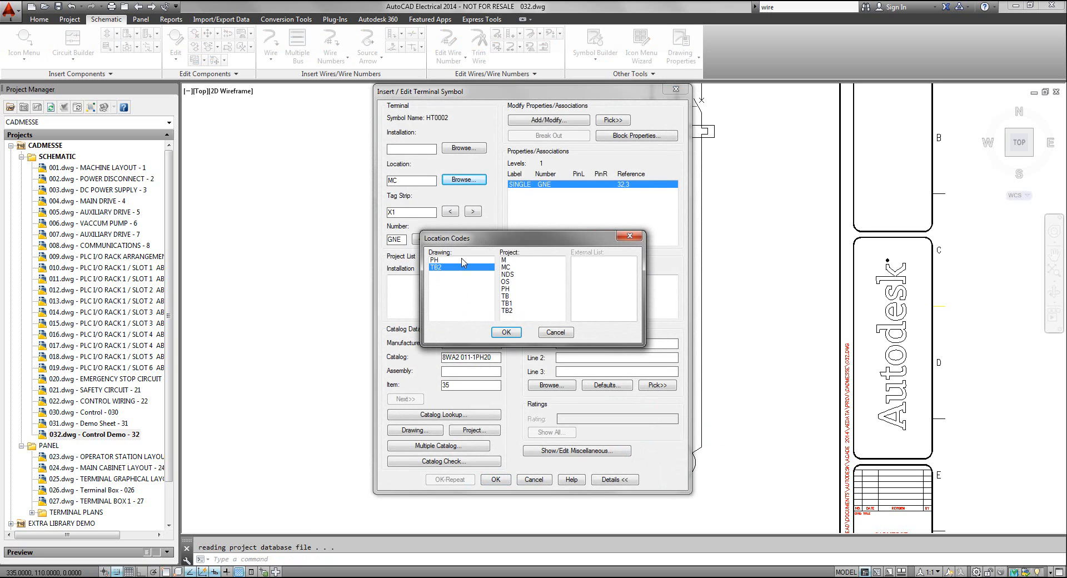
{"action": "left_click", "coordinate": [506, 332]}
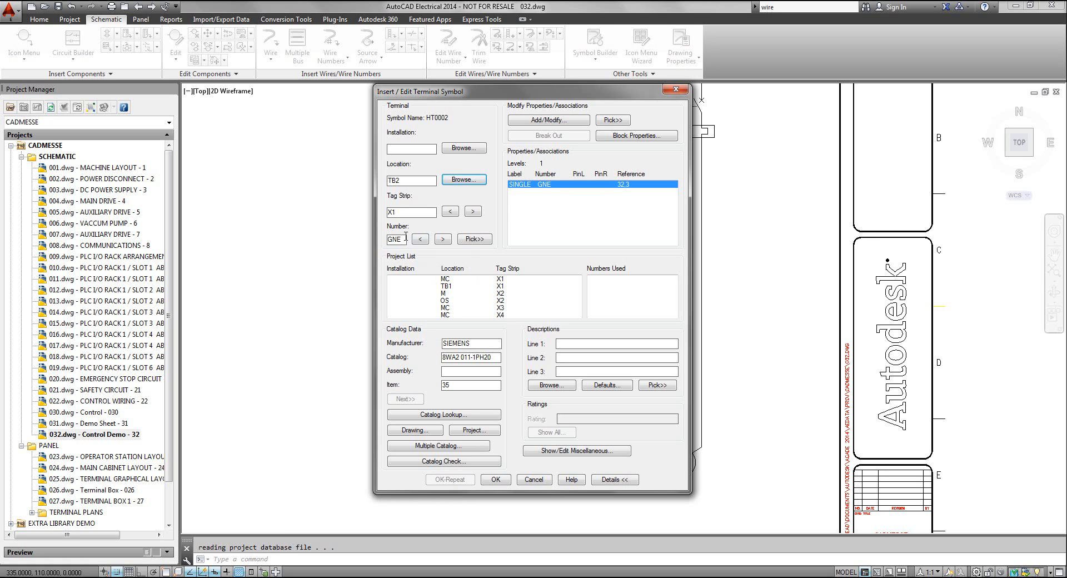
{"action": "left_click", "coordinate": [406, 214]}
{"action": "double_click", "coordinate": [403, 239]}
{"action": "left_click", "coordinate": [495, 480]}
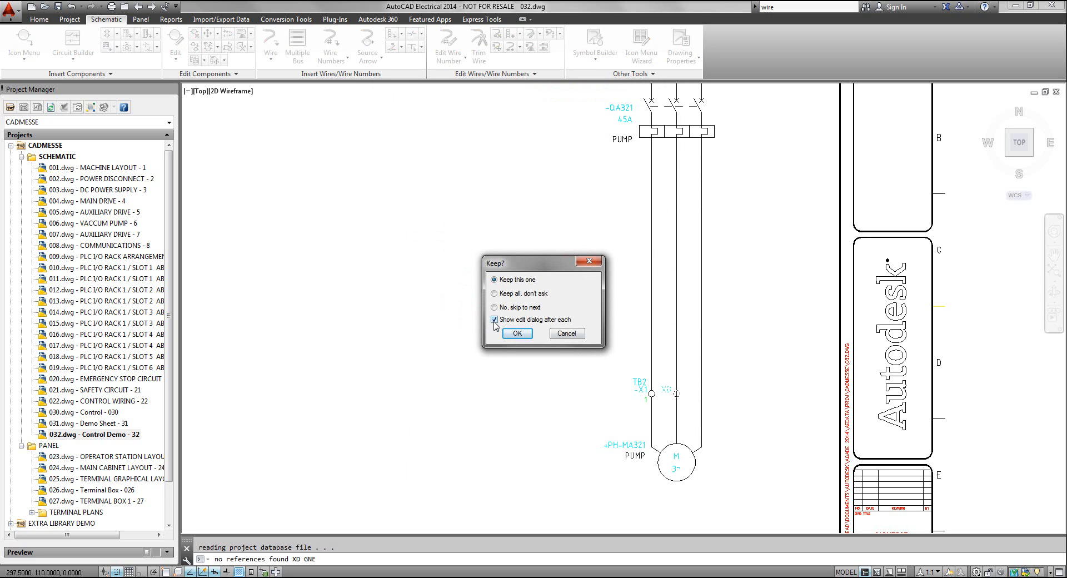
Keep the terminals on the other two motor wires without showing the edit dialog for each
{"action": "left_click", "coordinate": [515, 334]}
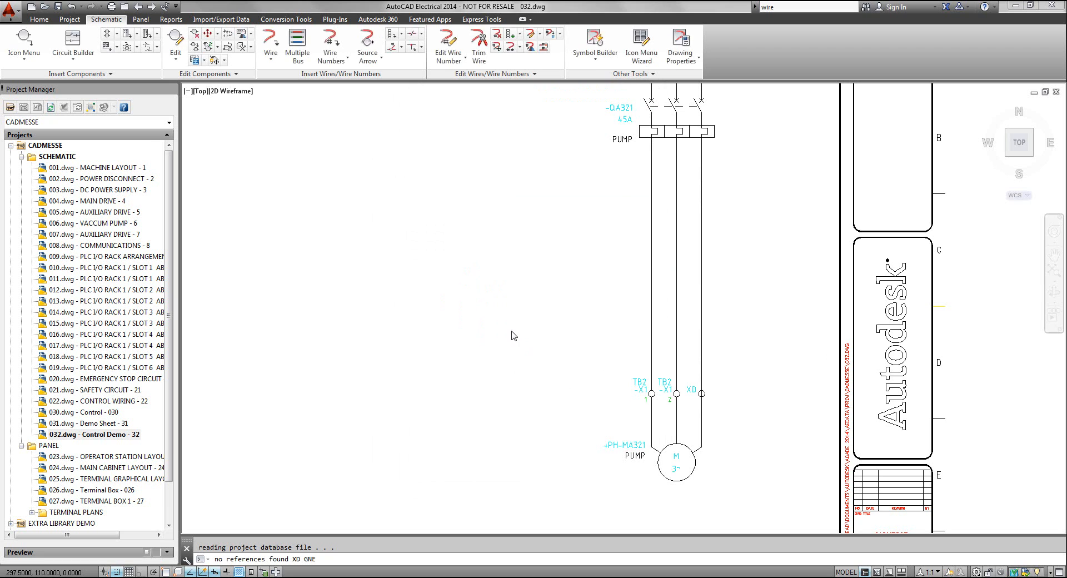
{"action": "left_click", "coordinate": [516, 333]}
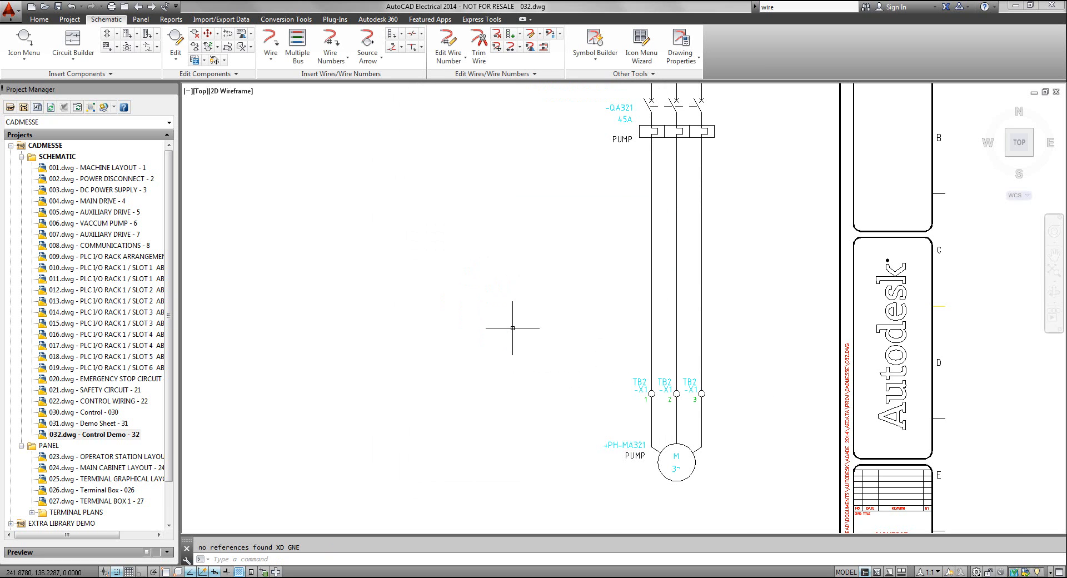
{"action": "scroll", "coordinate": [661, 413], "scroll_direction": "up", "scroll_amount": 2}
{"action": "scroll", "coordinate": [664, 405], "scroll_direction": "up", "scroll_amount": 2}
{"action": "scroll", "coordinate": [674, 332], "scroll_direction": "up", "scroll_amount": 1}
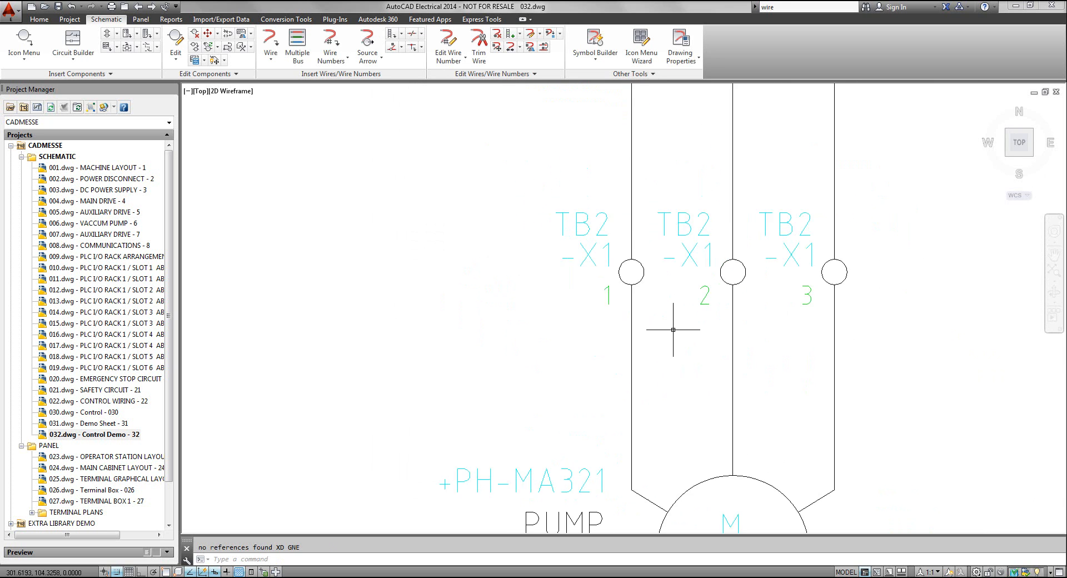
{"action": "scroll", "coordinate": [675, 332], "scroll_direction": "down", "scroll_amount": 3}
{"action": "scroll", "coordinate": [717, 489], "scroll_direction": "down", "scroll_amount": 2}
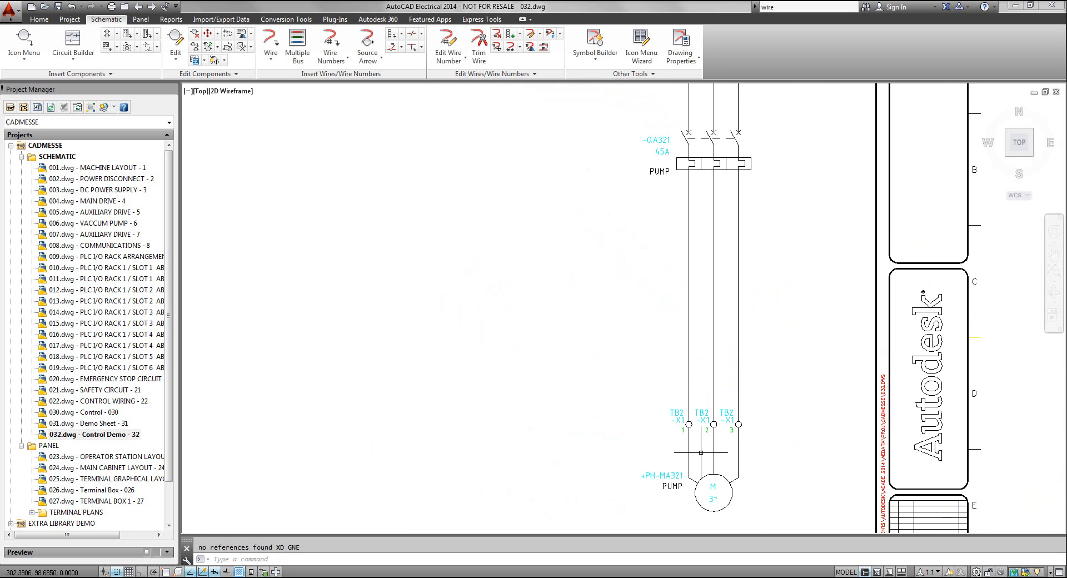
Insert a 1 Phase ladder with width 150, spacing 40 and four drawn rungs below the horizontal bus, starting at about X 70, Y 232.5
{"action": "middle_click_drag", "start_coordinate": [655, 376], "coordinate": [658, 382]}
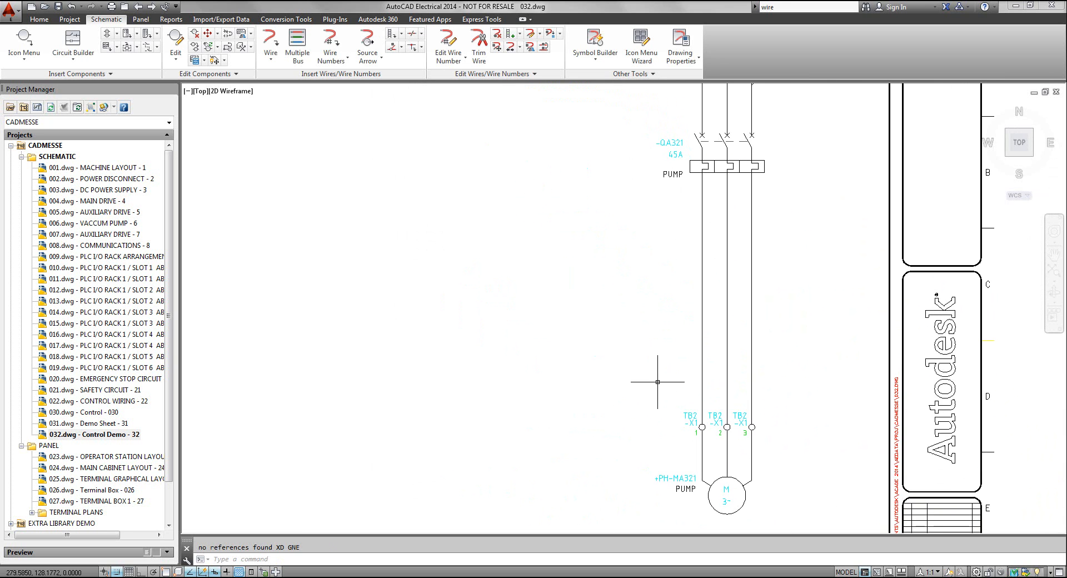
{"action": "middle_click", "coordinate": [657, 382]}
{"action": "middle_click", "coordinate": [658, 382]}
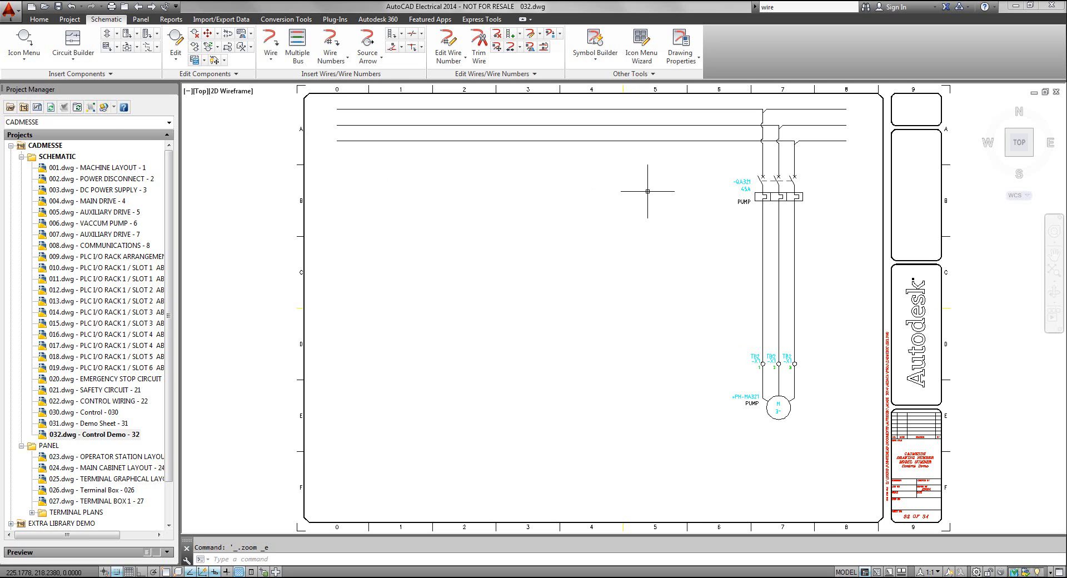
{"action": "left_click", "coordinate": [390, 35]}
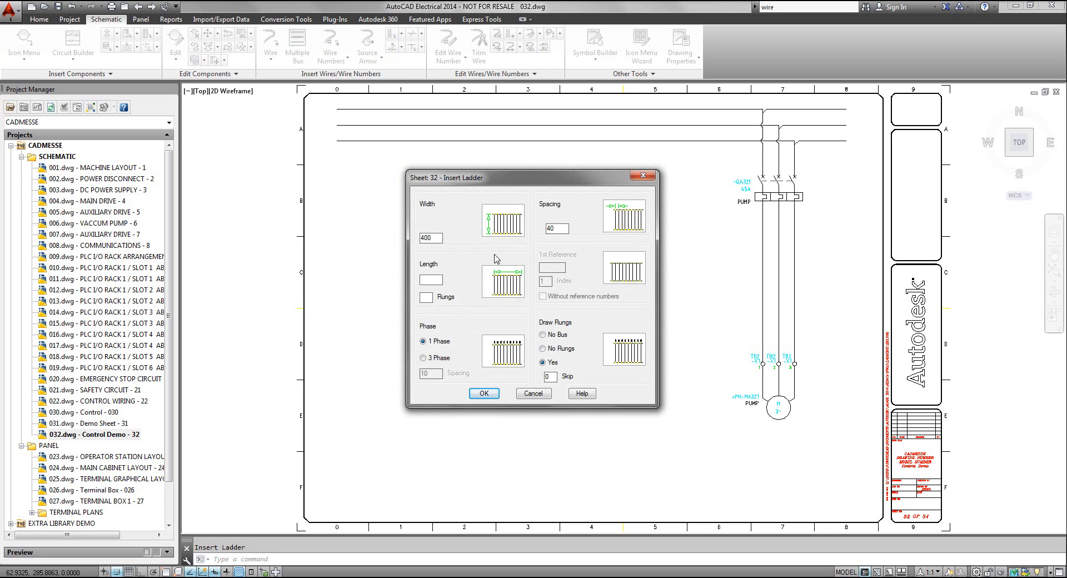
{"action": "left_click_drag", "start_coordinate": [542, 179], "coordinate": [531, 145]}
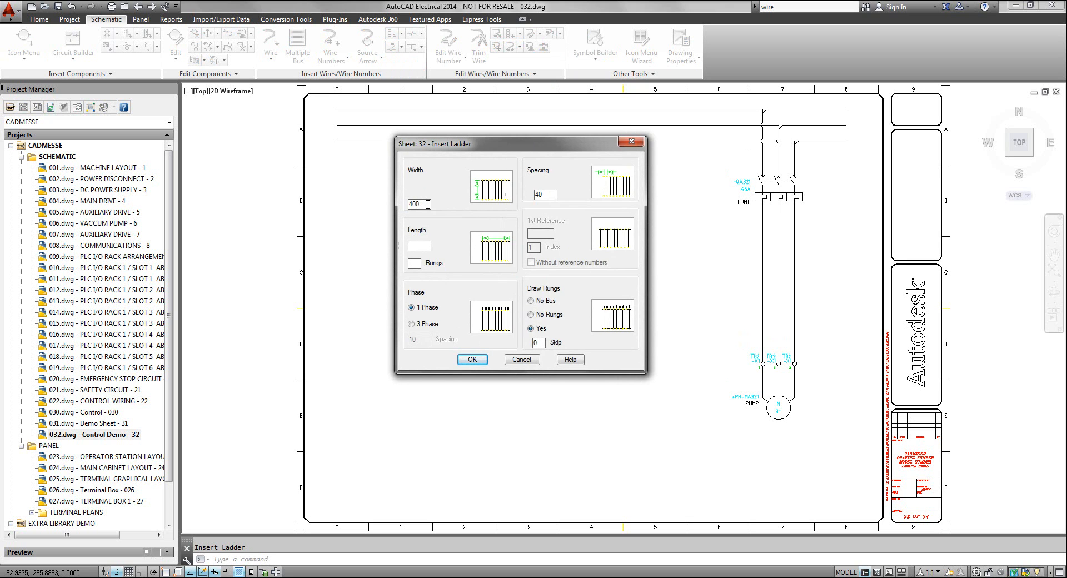
{"action": "left_click_drag", "start_coordinate": [426, 206], "coordinate": [391, 210]}
{"action": "type", "text": "150"}
{"action": "left_click_drag", "start_coordinate": [501, 145], "coordinate": [506, 179]}
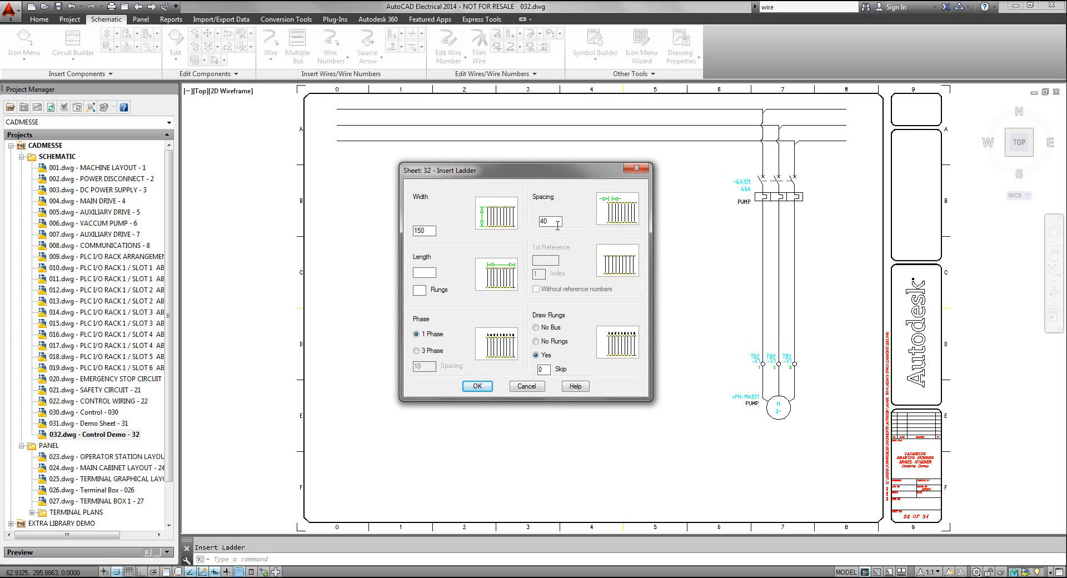
{"action": "left_click", "coordinate": [481, 387]}
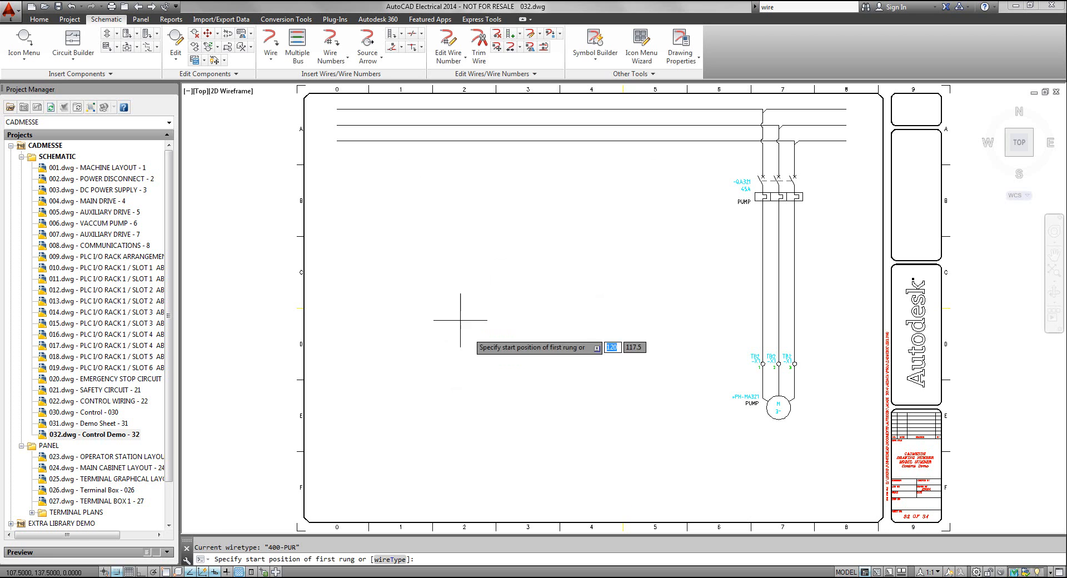
{"action": "left_click", "coordinate": [401, 168]}
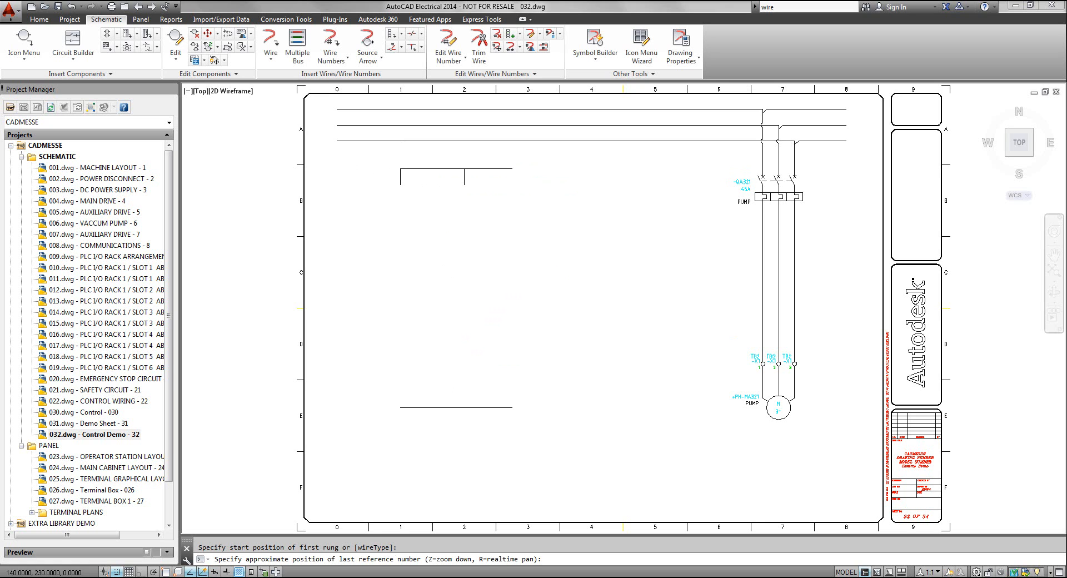
{"action": "left_click", "coordinate": [632, 176]}
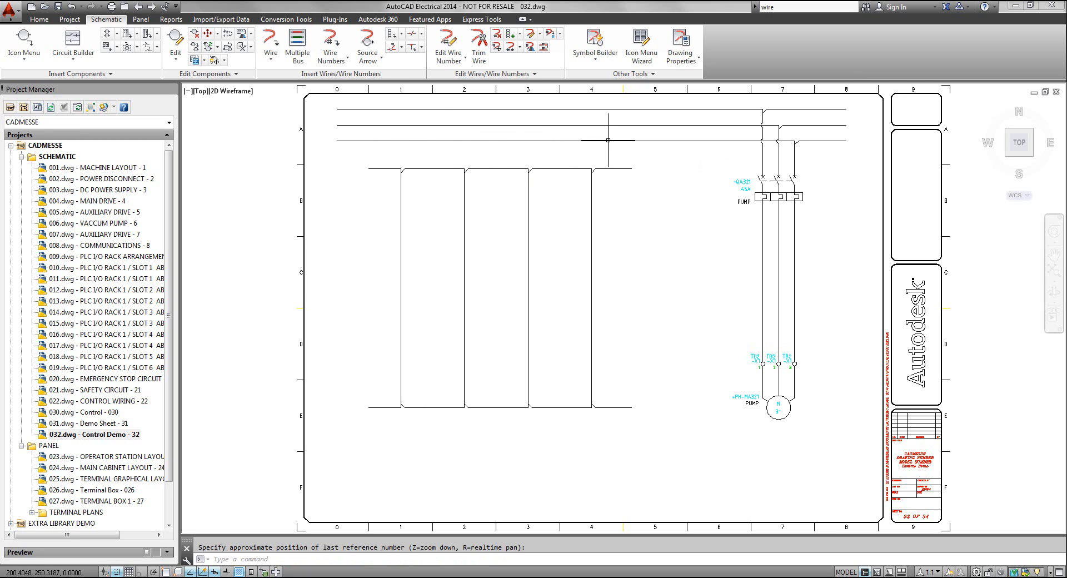
Change the ladder's wires to the BLUE 0.5 mm^2 wire type (0.5-BLU), including all wires in the network
{"action": "left_click", "coordinate": [540, 35]}
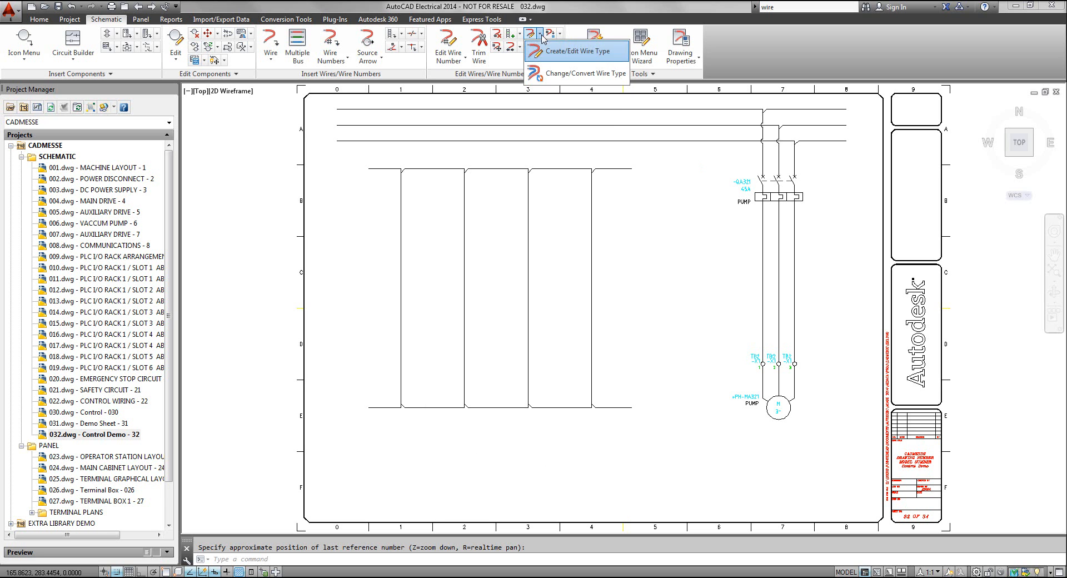
{"action": "left_click", "coordinate": [570, 75]}
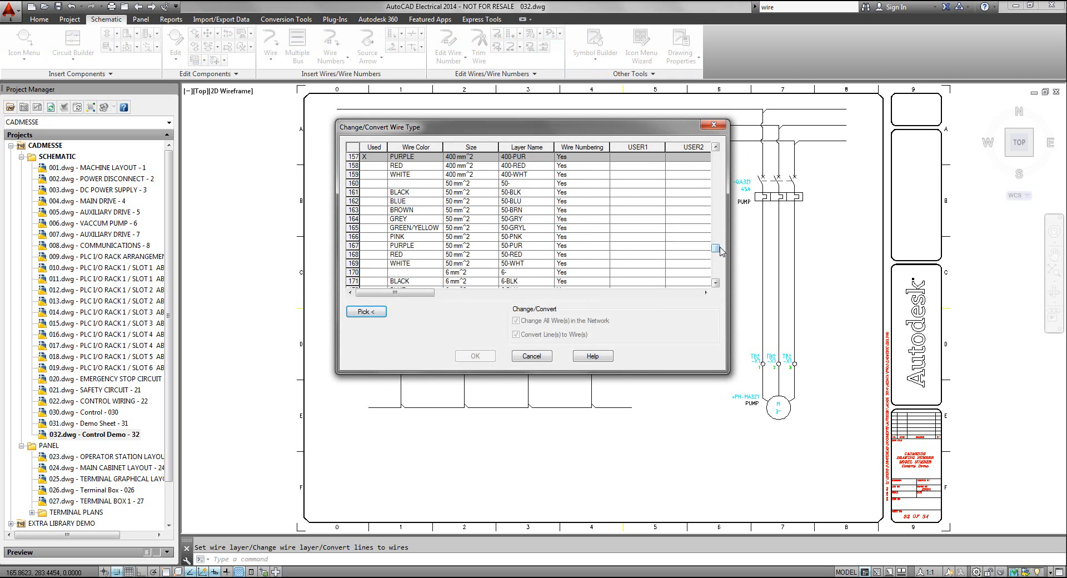
{"action": "left_click_drag", "start_coordinate": [716, 250], "coordinate": [715, 157]}
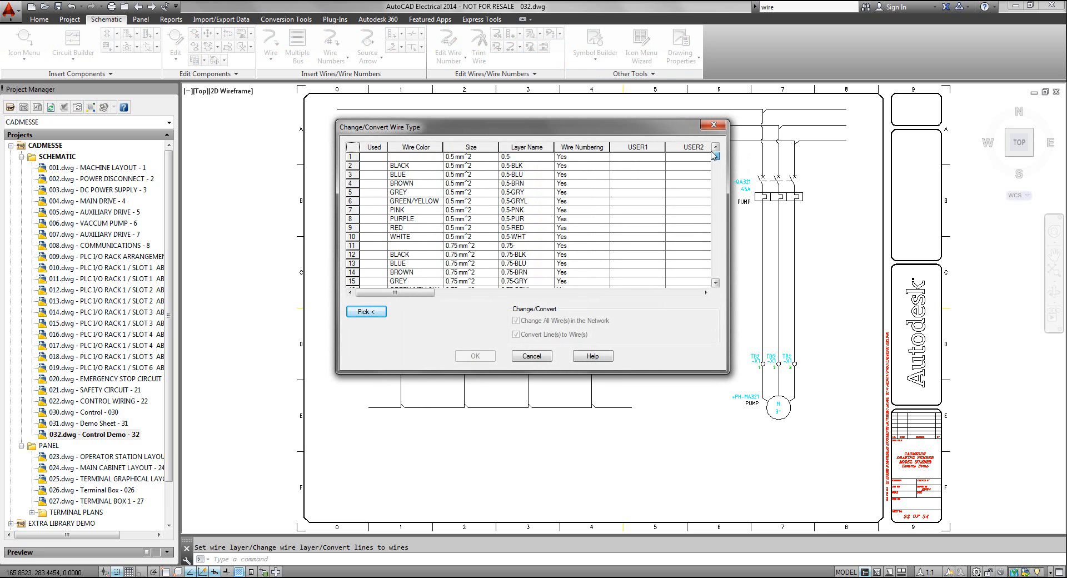
{"action": "left_click", "coordinate": [431, 175]}
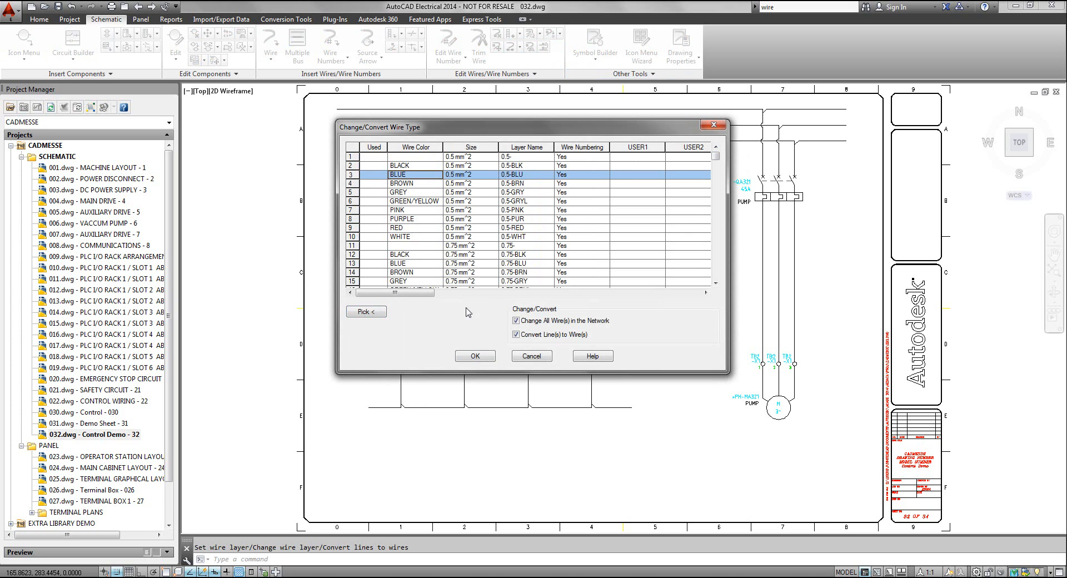
{"action": "left_click", "coordinate": [484, 360]}
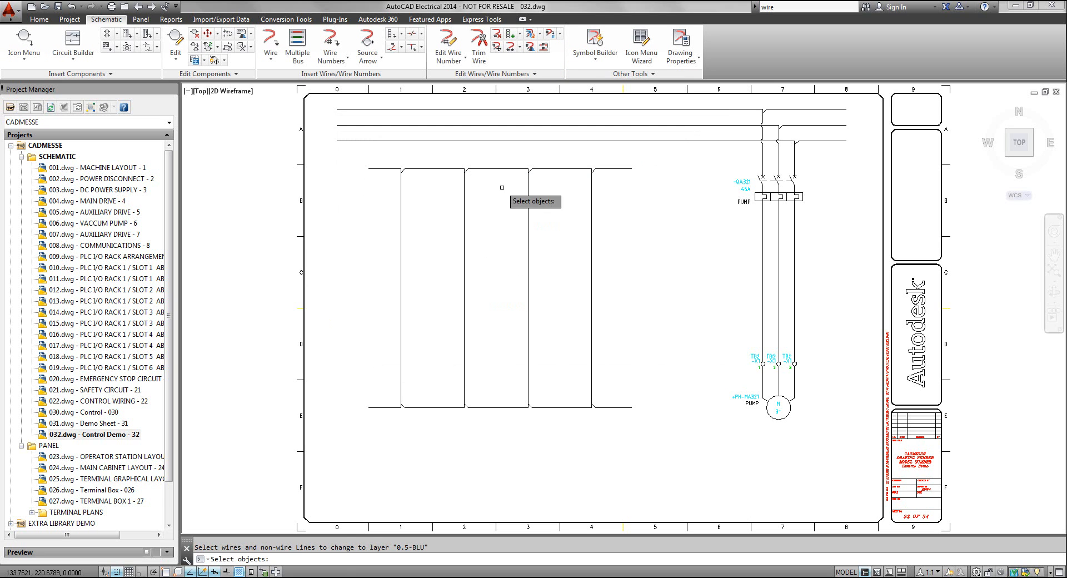
{"action": "left_click", "coordinate": [493, 168]}
{"action": "key", "text": "Return"}
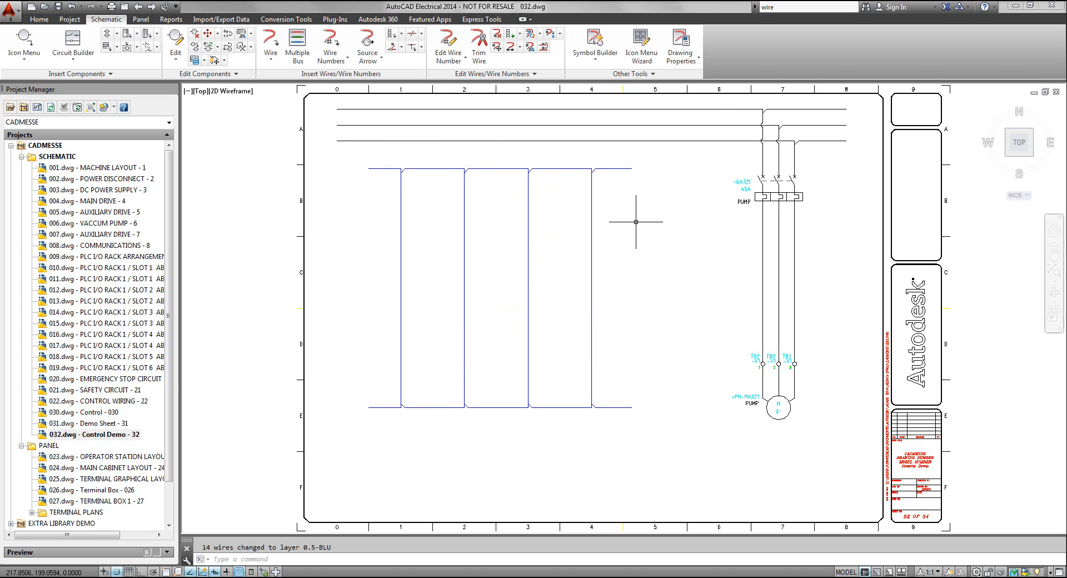
Add a wire color/gauge label without leader, aligned with the wire, on the ladder's upper rail between the second and third rungs
{"action": "left_click", "coordinate": [402, 48]}
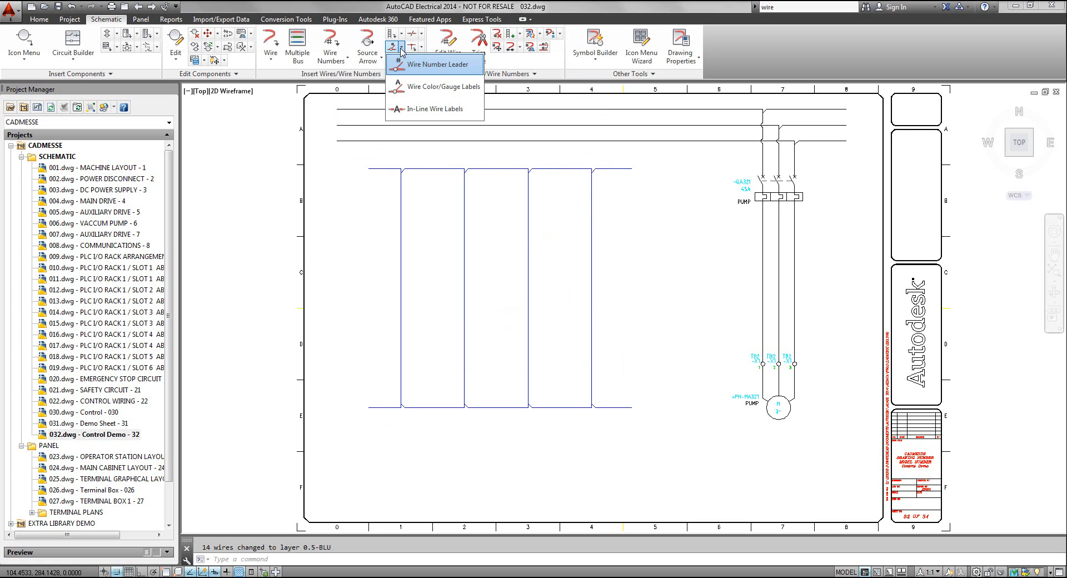
{"action": "left_click", "coordinate": [414, 88]}
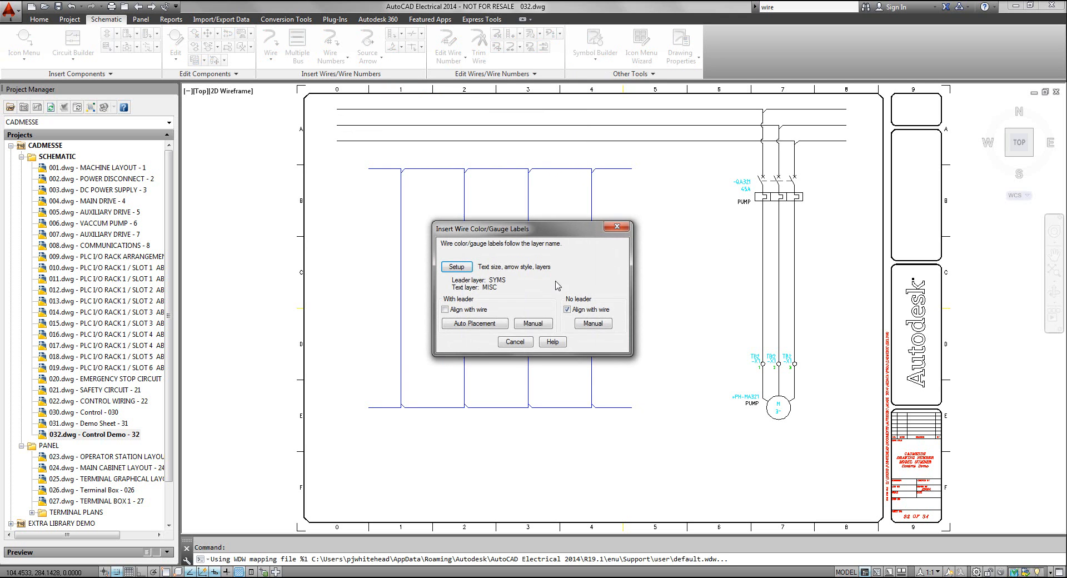
{"action": "left_click", "coordinate": [594, 324]}
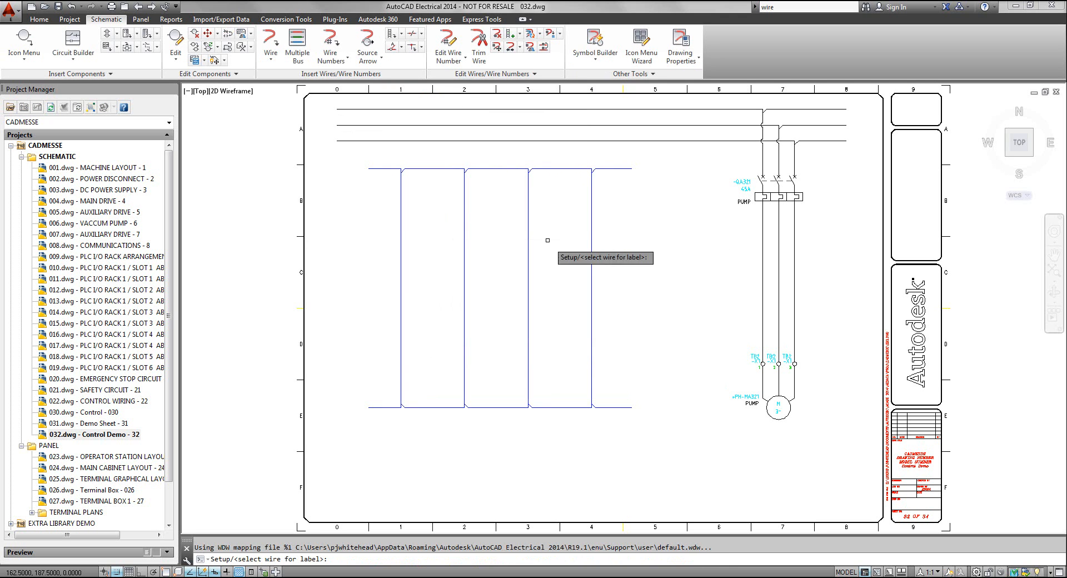
{"action": "left_click", "coordinate": [495, 168]}
{"action": "scroll", "coordinate": [495, 168], "scroll_direction": "up", "scroll_amount": 8}
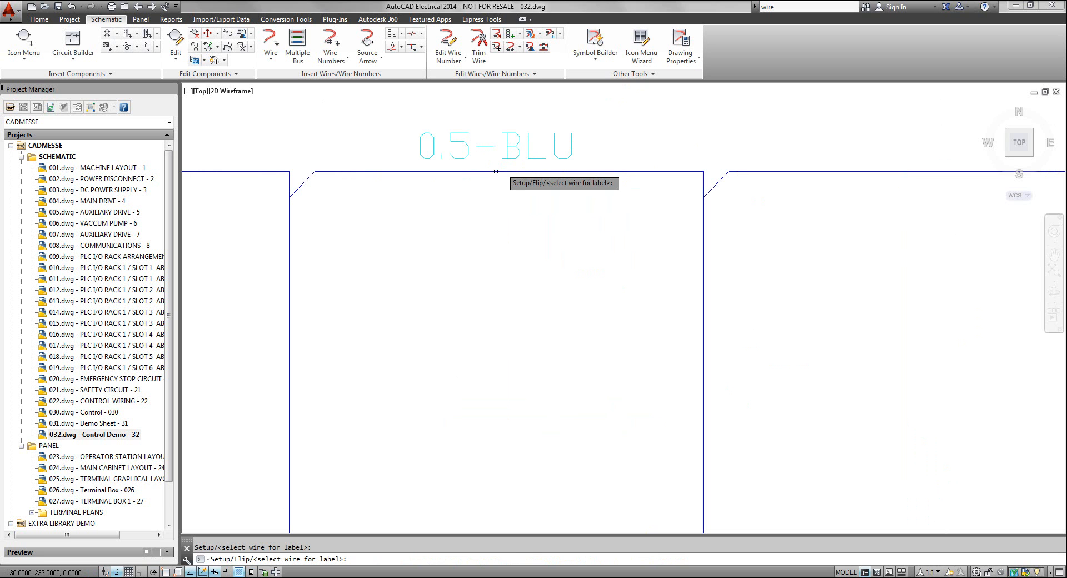
{"action": "scroll", "coordinate": [496, 171], "scroll_direction": "down", "scroll_amount": 8}
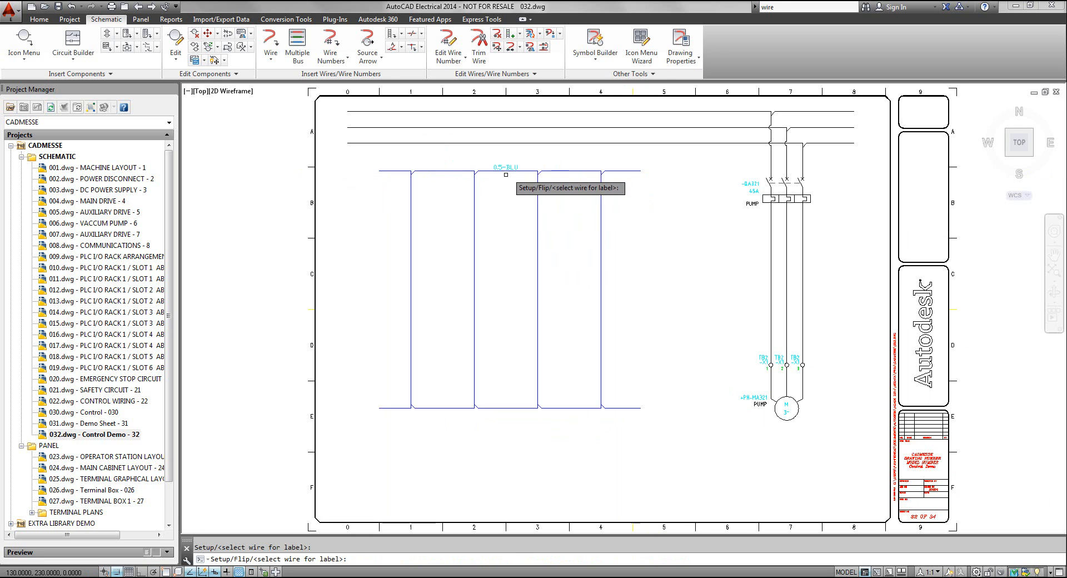
Insert a Push Button NO Momentary symbol near the upper end of the ladder's first rung, at X 70, Y 212.5
{"action": "middle_click", "coordinate": [517, 206]}
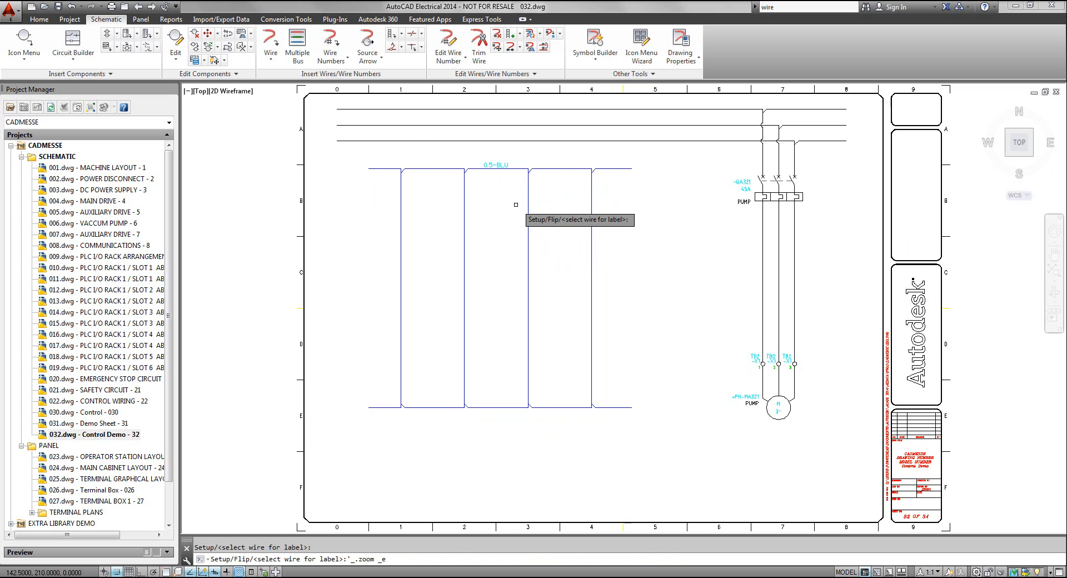
{"action": "key", "text": "Escape"}
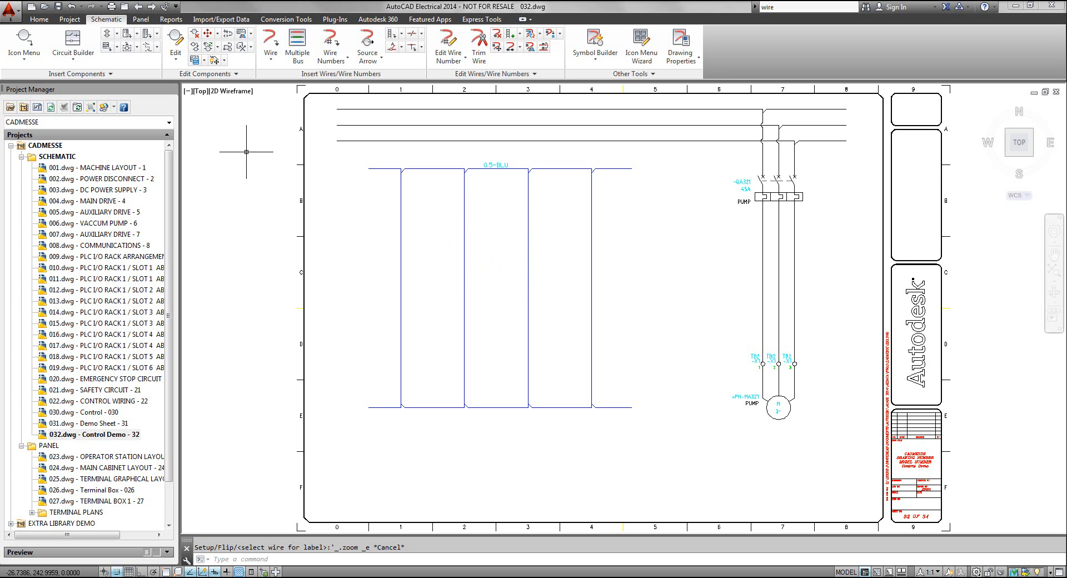
{"action": "left_click", "coordinate": [25, 42]}
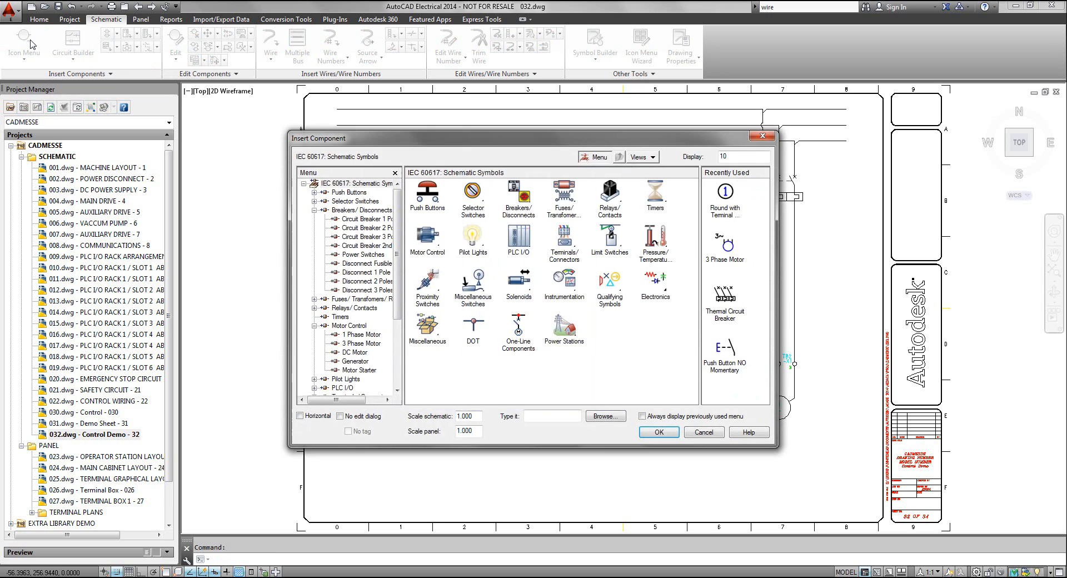
{"action": "left_click", "coordinate": [434, 194]}
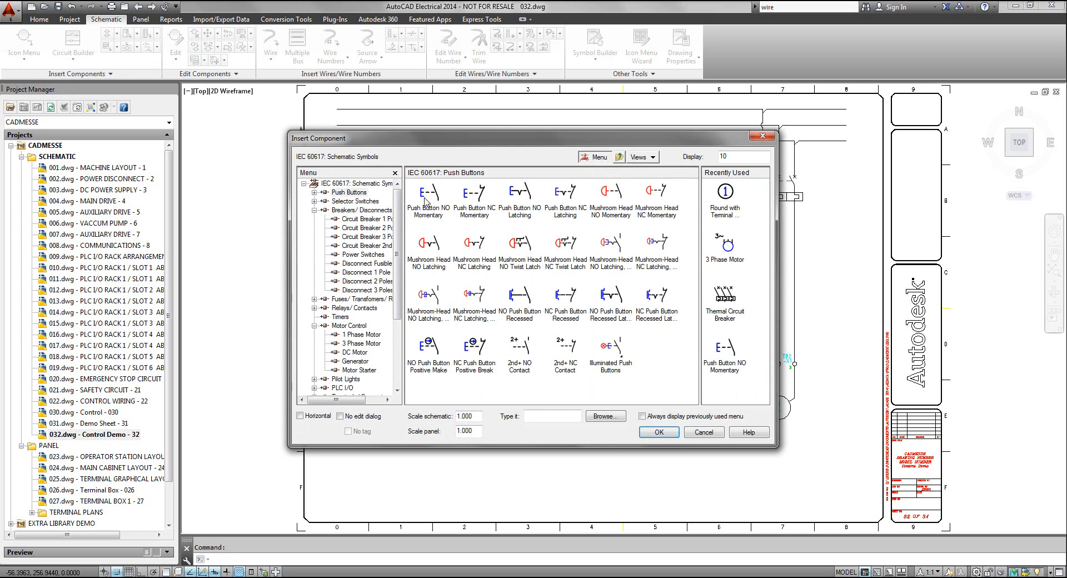
{"action": "left_click", "coordinate": [429, 194]}
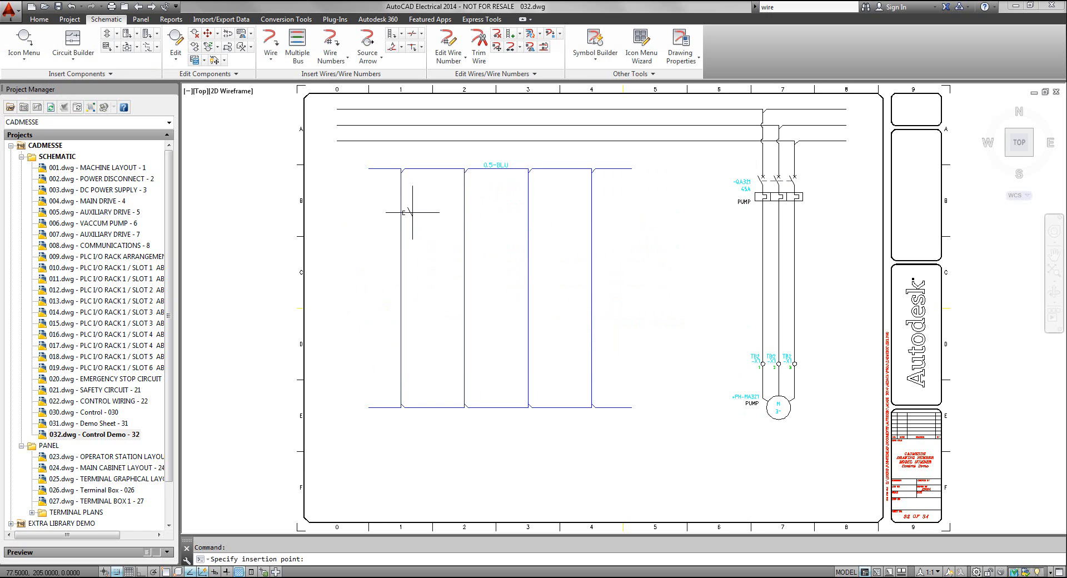
{"action": "left_click", "coordinate": [401, 200]}
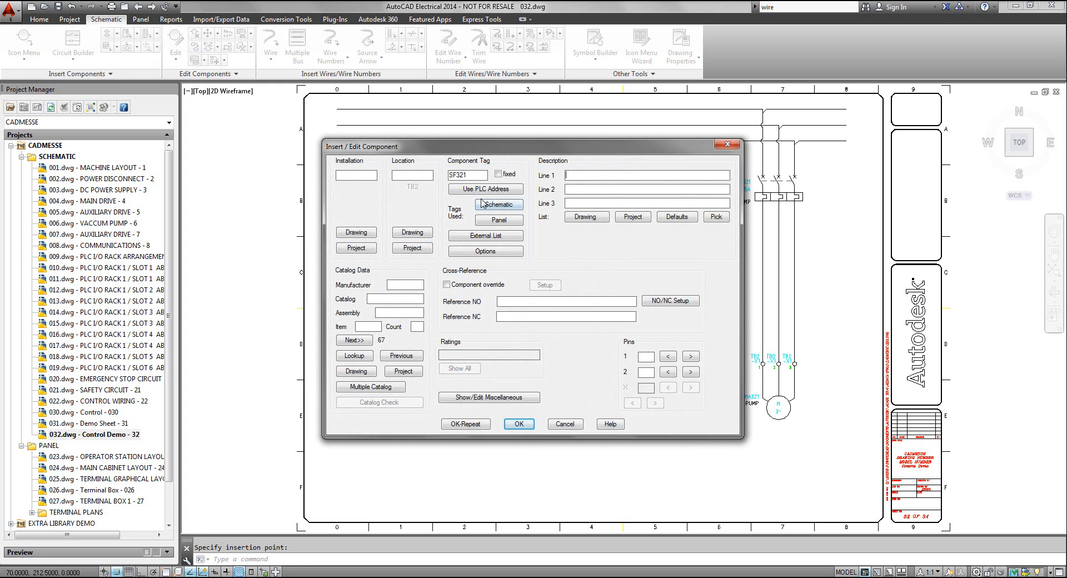
Give the push button the description START and the location TB2 from the drawing's locations
{"action": "type", "text": "START"}
{"action": "left_click", "coordinate": [412, 236]}
{"action": "left_click", "coordinate": [487, 236]}
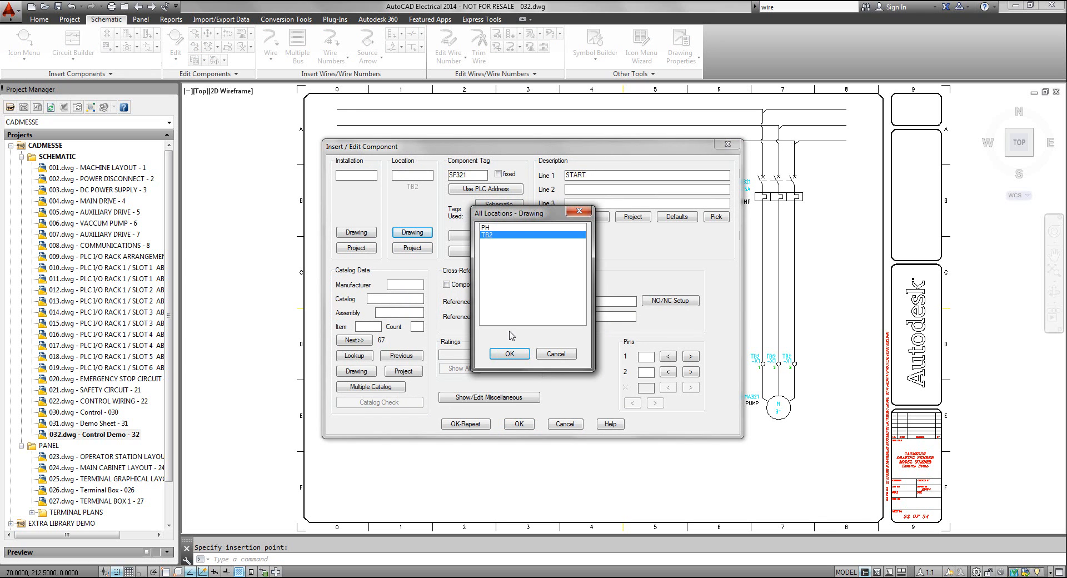
{"action": "left_click", "coordinate": [509, 354]}
Clear the parts catalog filters, assign the green AB push button 800EM-E3 to the START button, and accept the component
{"action": "left_click", "coordinate": [355, 357]}
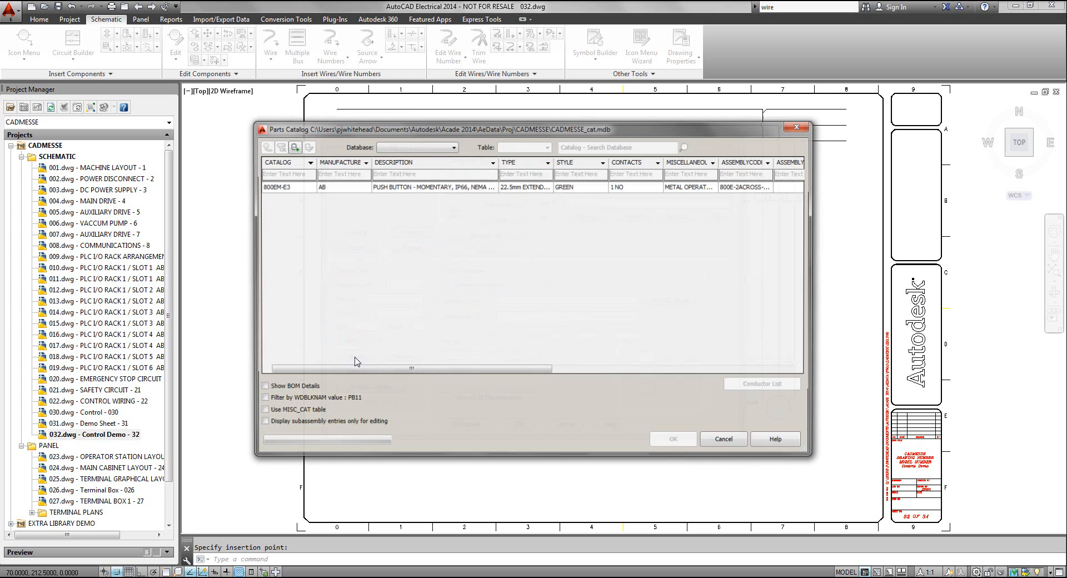
{"action": "left_click", "coordinate": [278, 146]}
{"action": "left_click", "coordinate": [629, 302]}
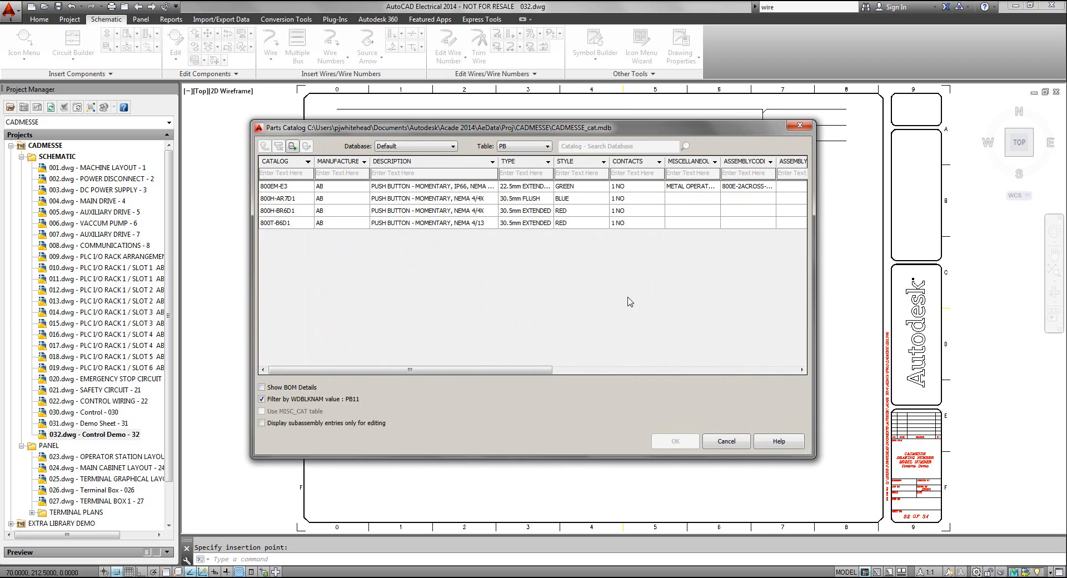
{"action": "left_click", "coordinate": [575, 191]}
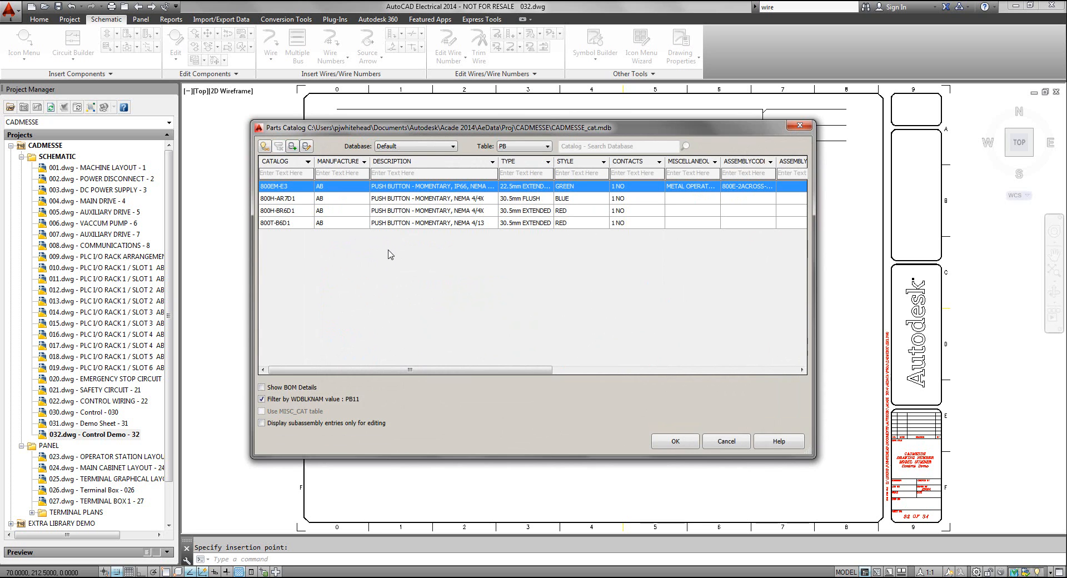
{"action": "left_click", "coordinate": [673, 441]}
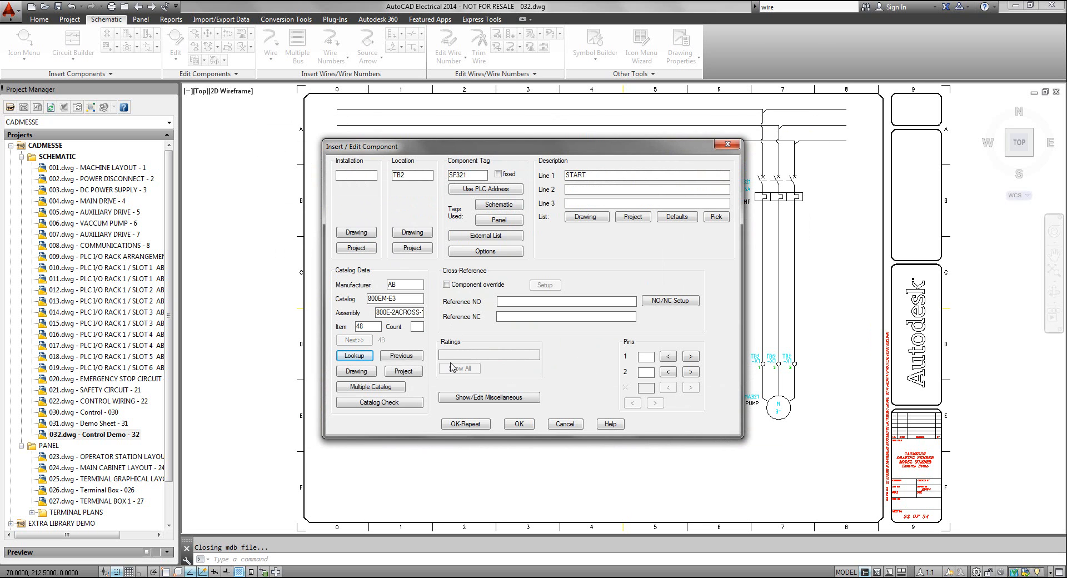
{"action": "left_click", "coordinate": [522, 424]}
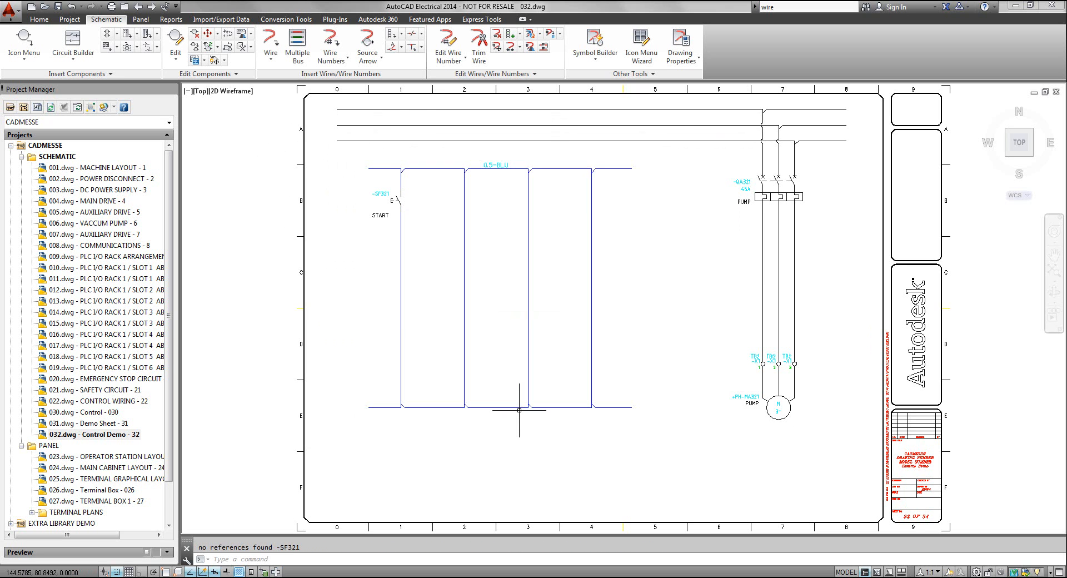
Insert a Mushroom Head NC Latching push button below START on the first rung, at X 70, Y 160, with the description STOP
{"action": "left_click", "coordinate": [24, 42]}
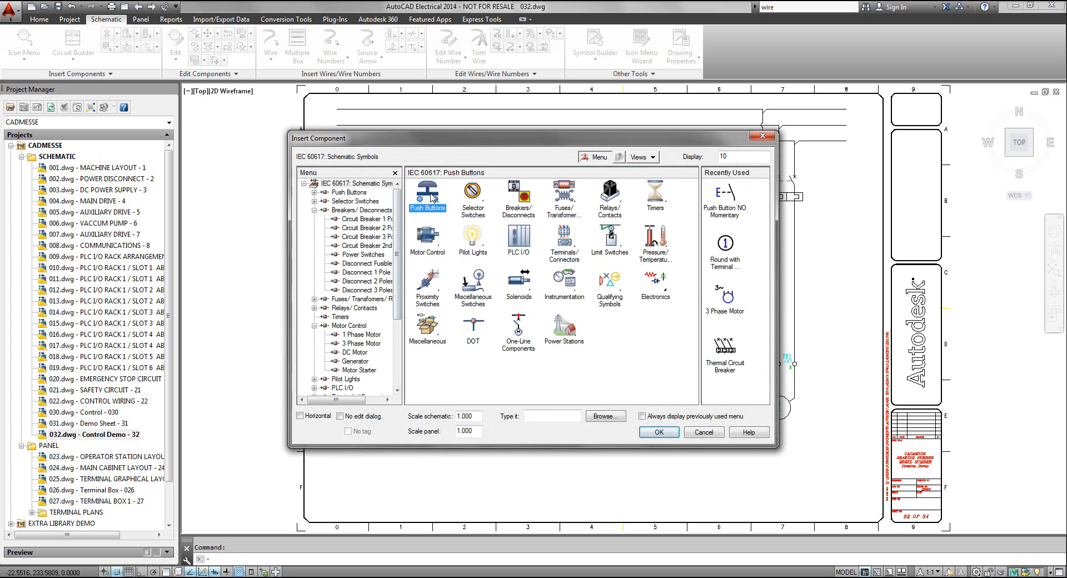
{"action": "left_click", "coordinate": [428, 197]}
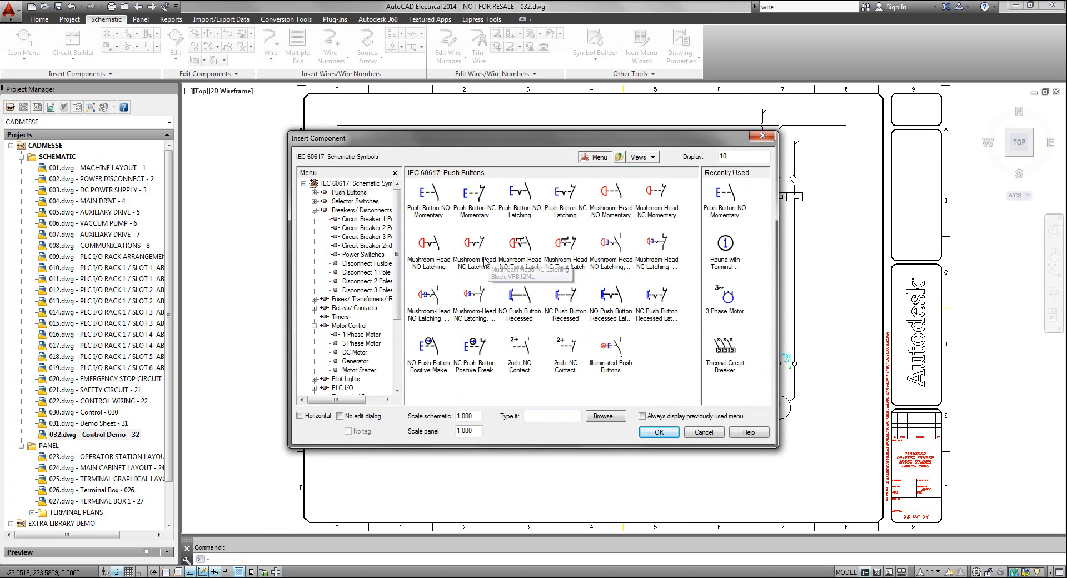
{"action": "left_click", "coordinate": [481, 250]}
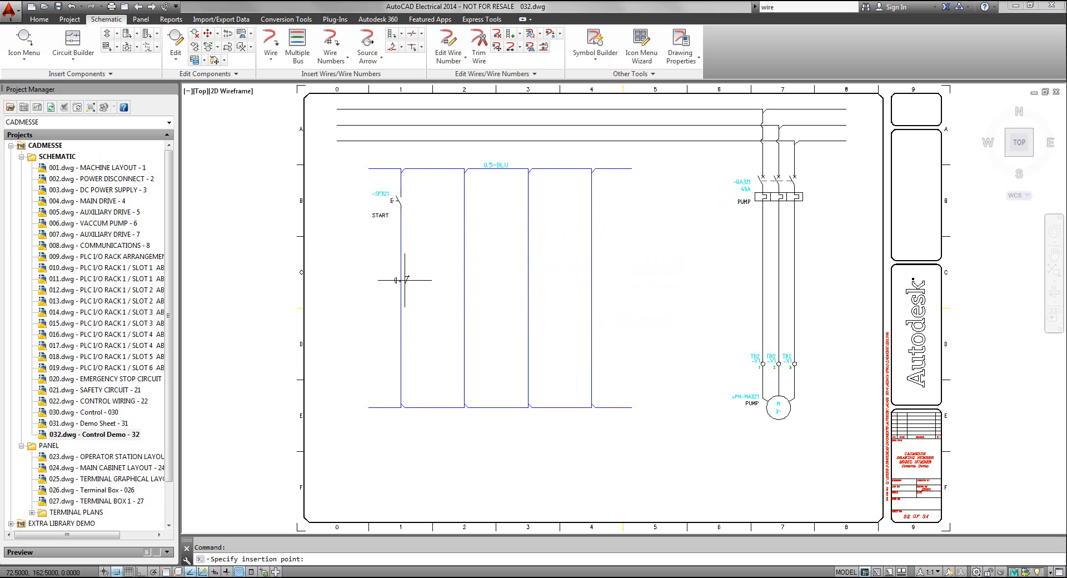
{"action": "left_click", "coordinate": [402, 284]}
{"action": "type", "text": "STOP"}
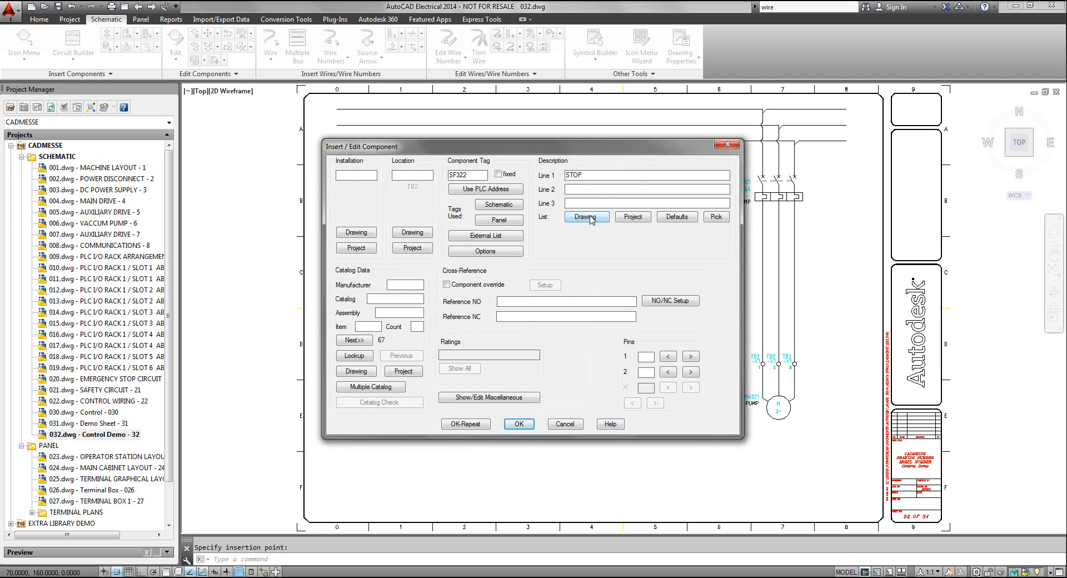
Clear the parts catalog filters, assign the AB illuminated mushroom push button 800EM-LM4 to the STOP button, and accept the component
{"action": "left_click", "coordinate": [354, 356]}
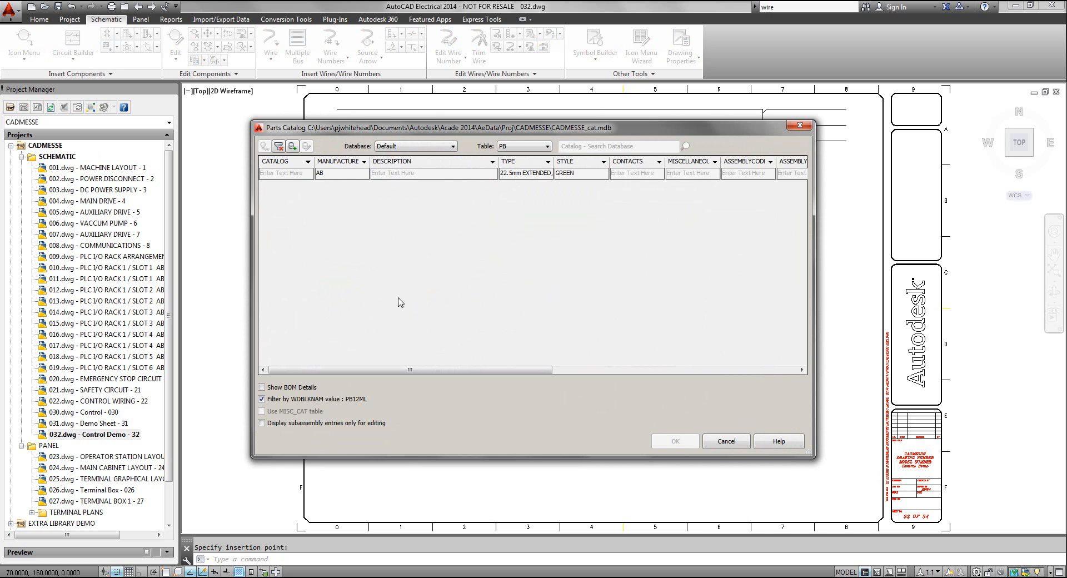
{"action": "left_click", "coordinate": [279, 147]}
{"action": "left_click", "coordinate": [623, 297]}
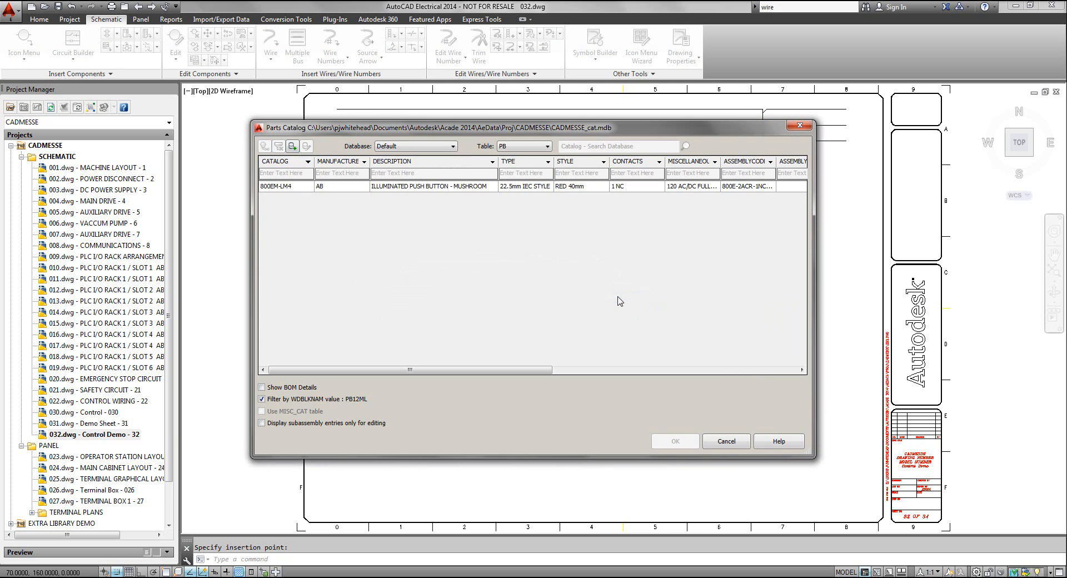
{"action": "left_click", "coordinate": [446, 188]}
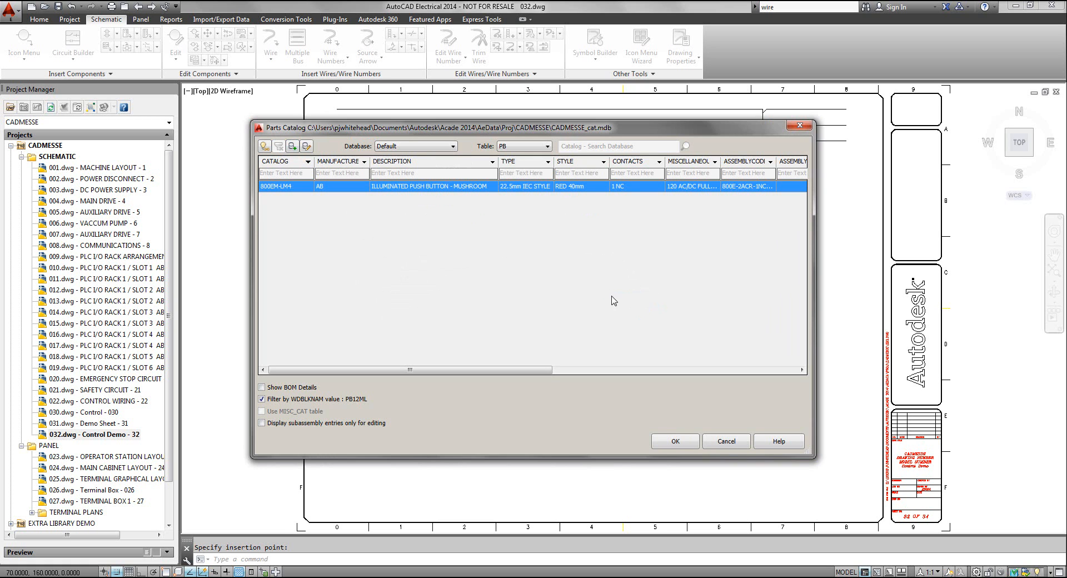
{"action": "left_click", "coordinate": [674, 442]}
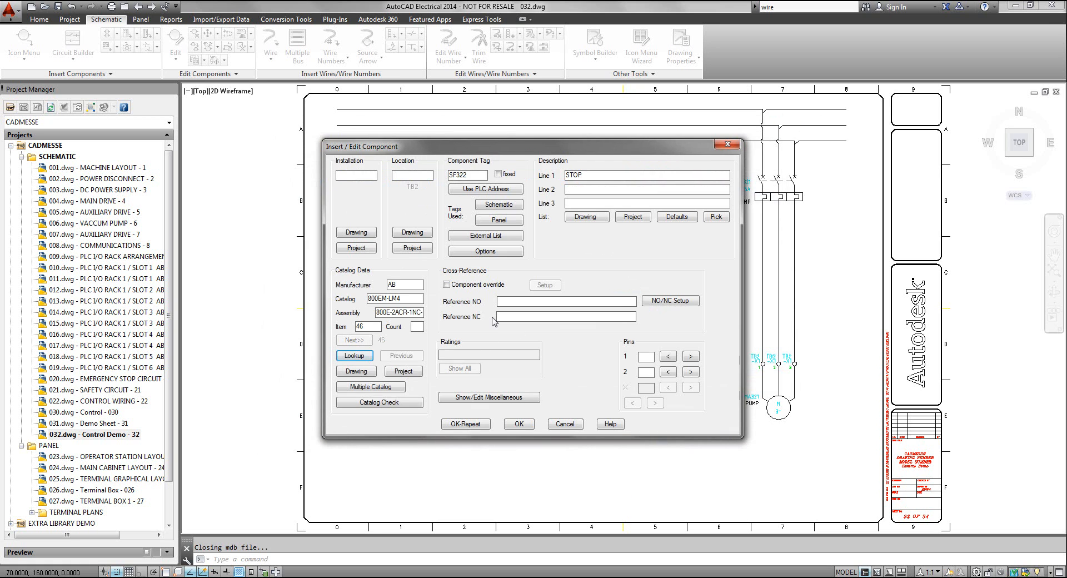
{"action": "left_click_drag", "start_coordinate": [478, 177], "coordinate": [443, 179]}
{"action": "left_click", "coordinate": [478, 176]}
{"action": "left_click", "coordinate": [520, 424]}
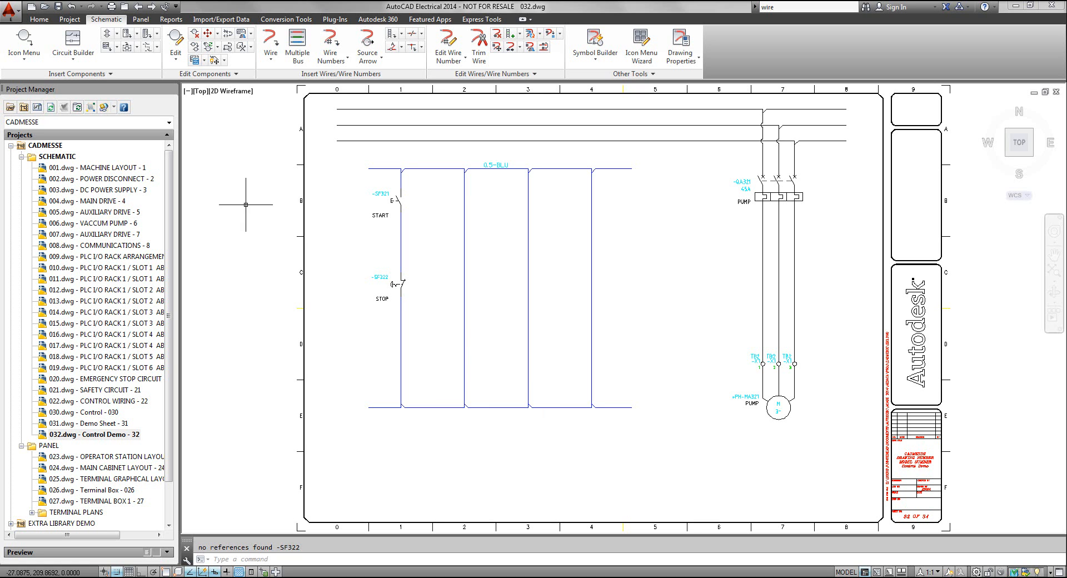
Insert a Motor Starter - Coil near the lower end of the first rung, at X 70, Y 100, with the description PUMP
{"action": "left_click", "coordinate": [29, 40]}
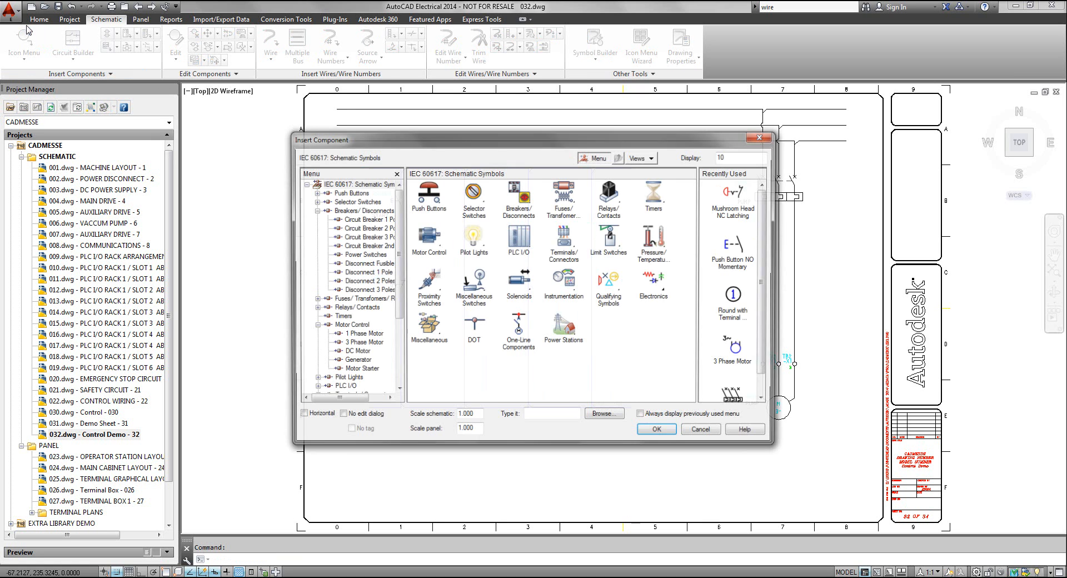
{"action": "left_click", "coordinate": [428, 239]}
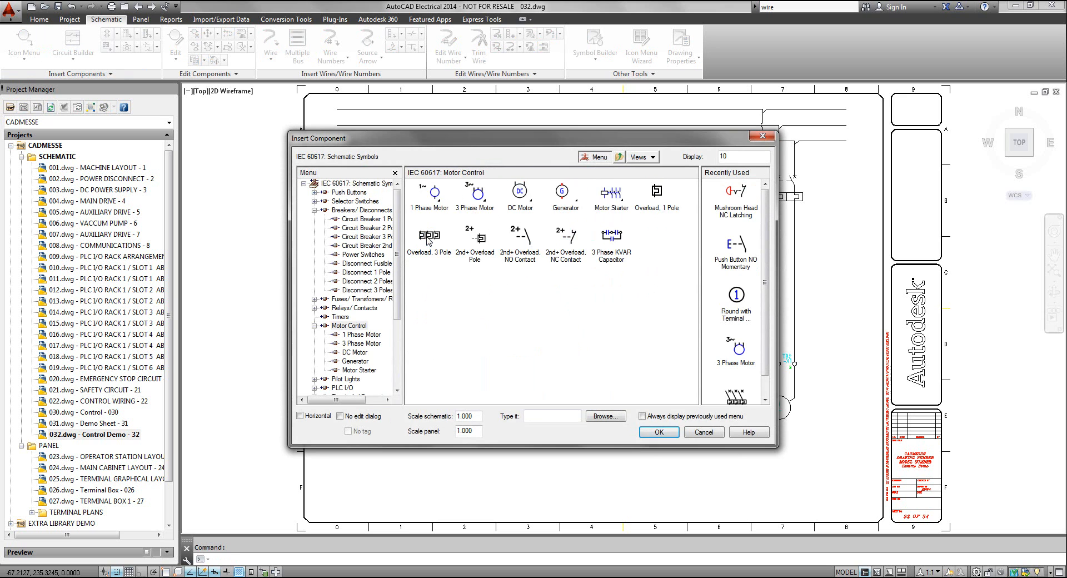
{"action": "left_click", "coordinate": [613, 194]}
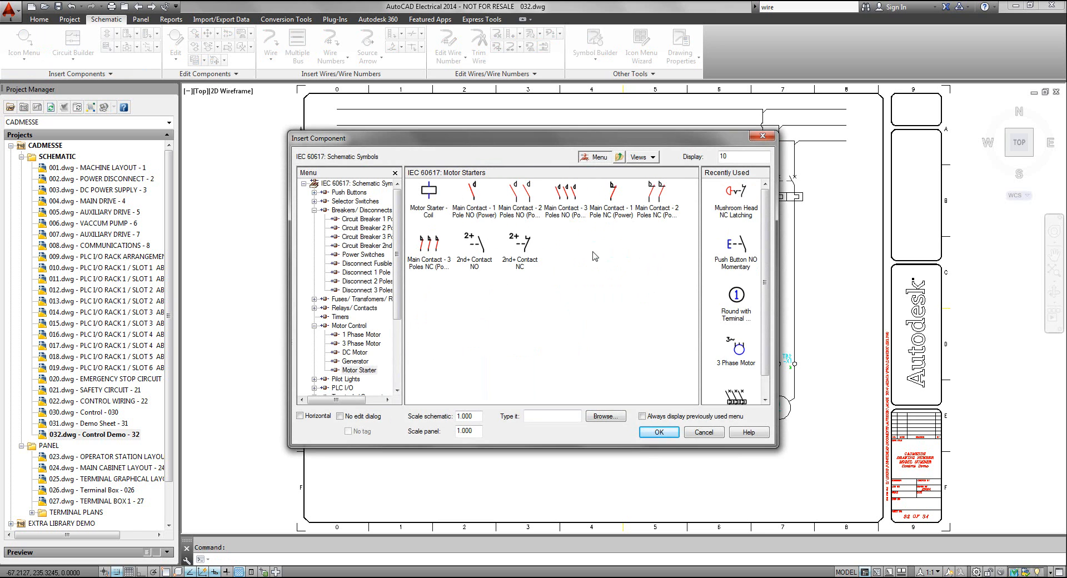
{"action": "left_click", "coordinate": [432, 193]}
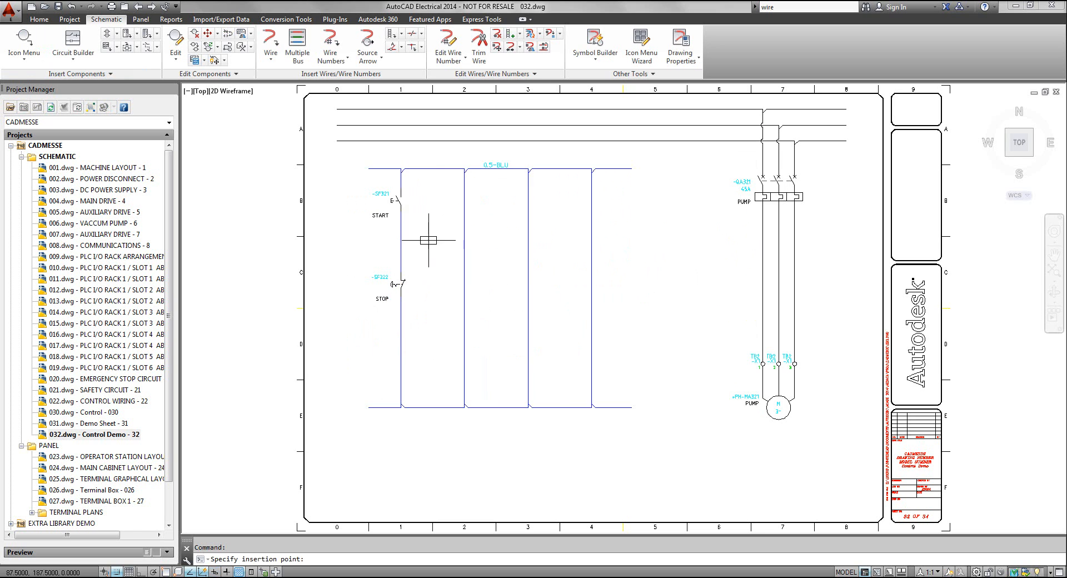
{"action": "left_click", "coordinate": [401, 380]}
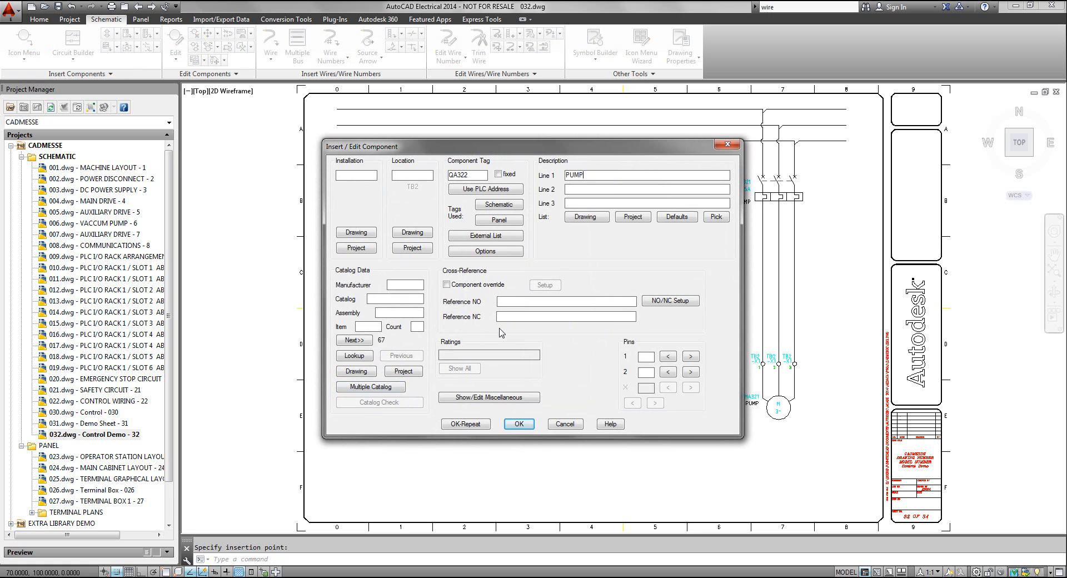
Clear the parts catalog filters and assign the AB IEC contactor 100-C43DJ10 to the PUMP coil
{"action": "left_click", "coordinate": [353, 356]}
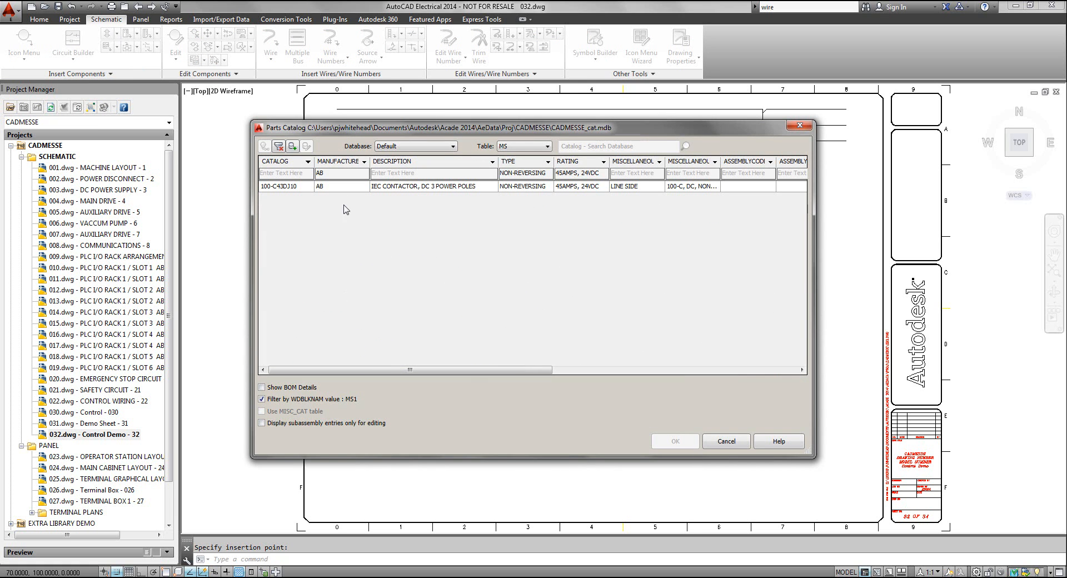
{"action": "left_click", "coordinate": [279, 146]}
{"action": "left_click", "coordinate": [632, 299]}
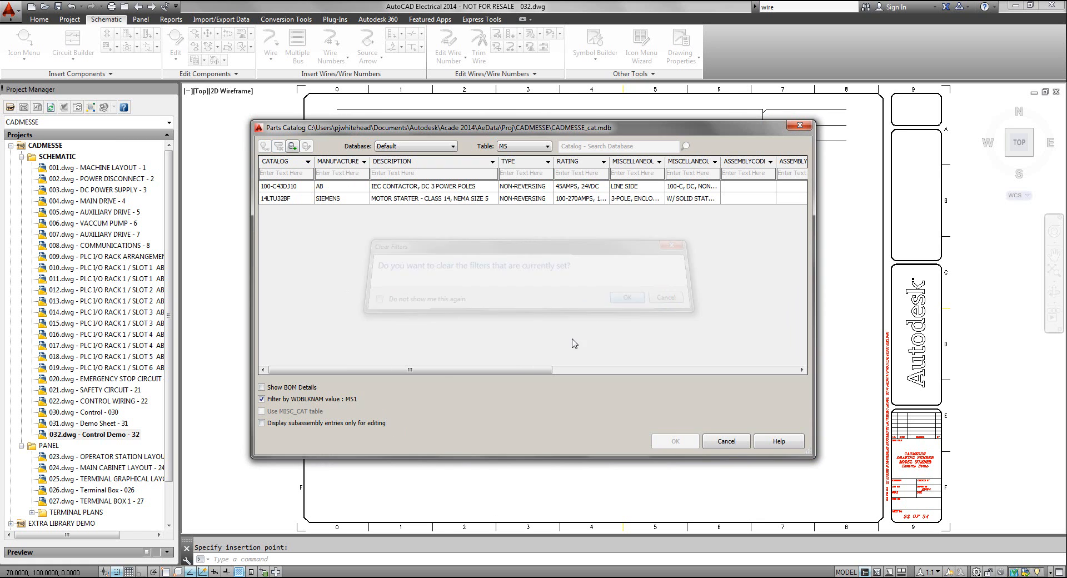
{"action": "left_click", "coordinate": [351, 189]}
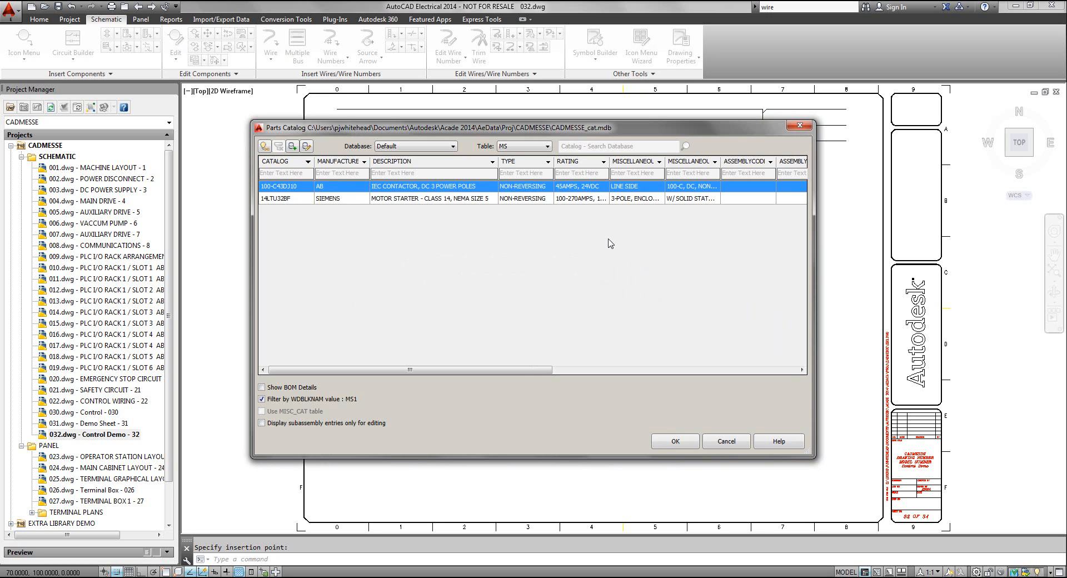
{"action": "left_click", "coordinate": [675, 442]}
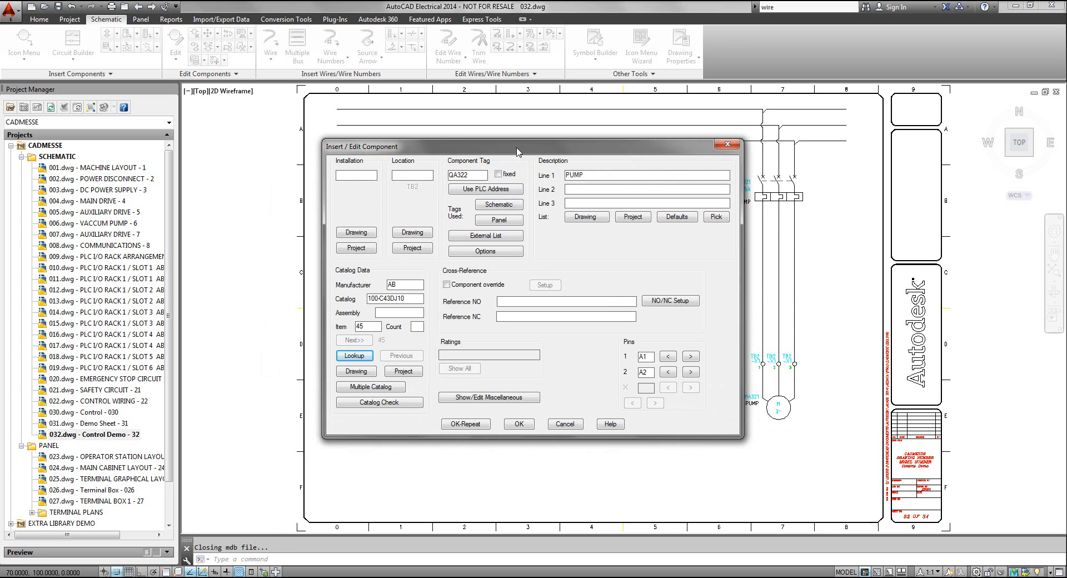
Review the PUMP coil's allowed NO/NC contact counts and pin list, and accept the coil's component data
{"action": "left_click_drag", "start_coordinate": [516, 149], "coordinate": [510, 129]}
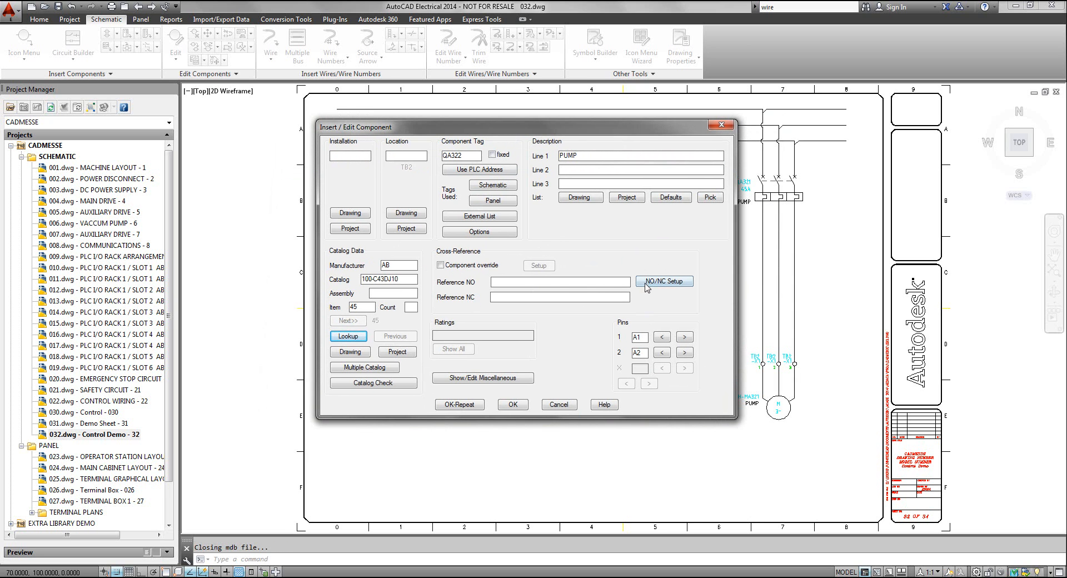
{"action": "left_click", "coordinate": [673, 289]}
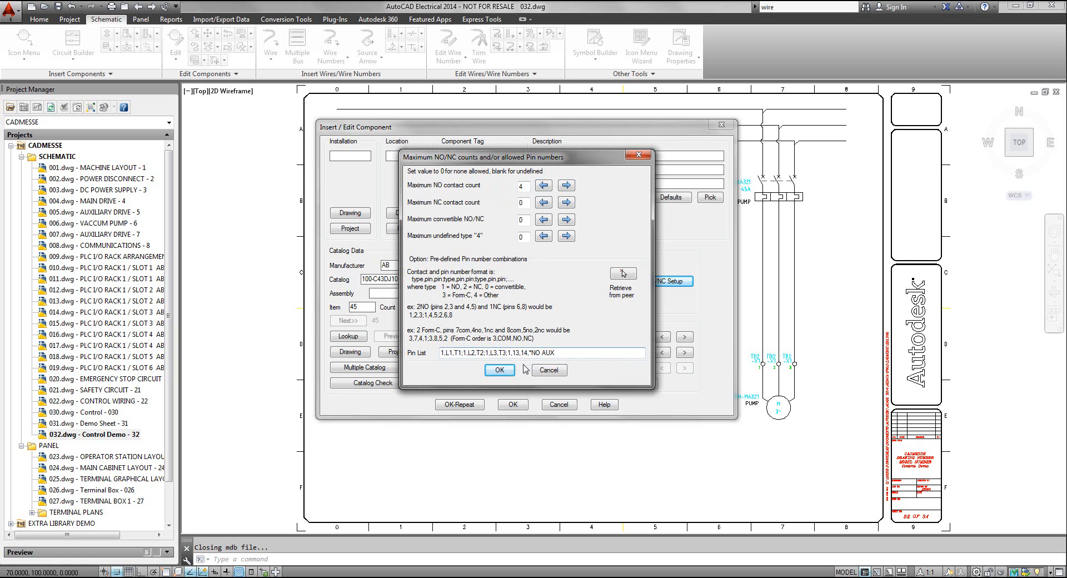
{"action": "left_click", "coordinate": [499, 371]}
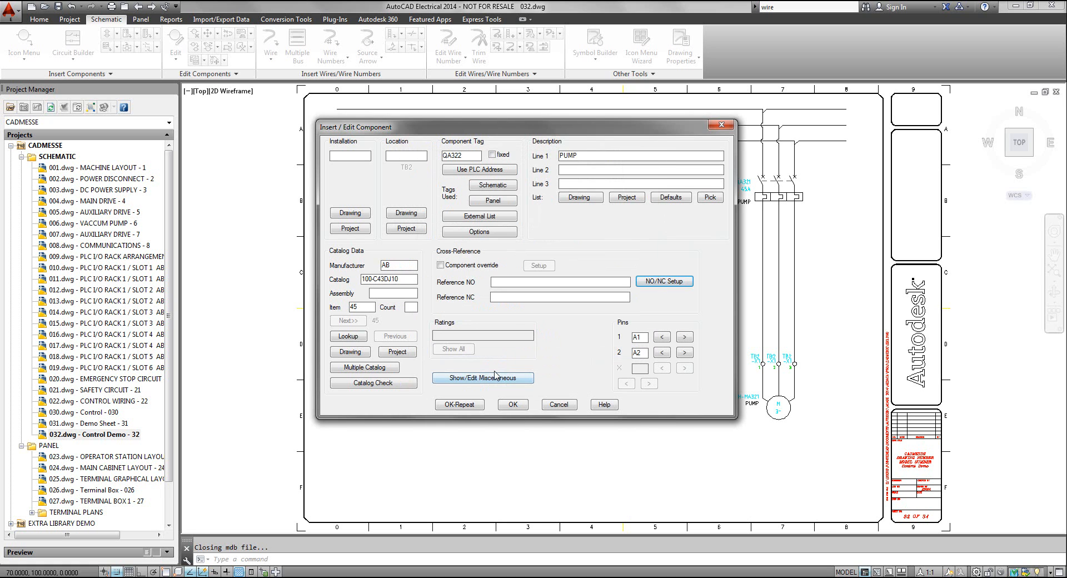
{"action": "left_click", "coordinate": [509, 406]}
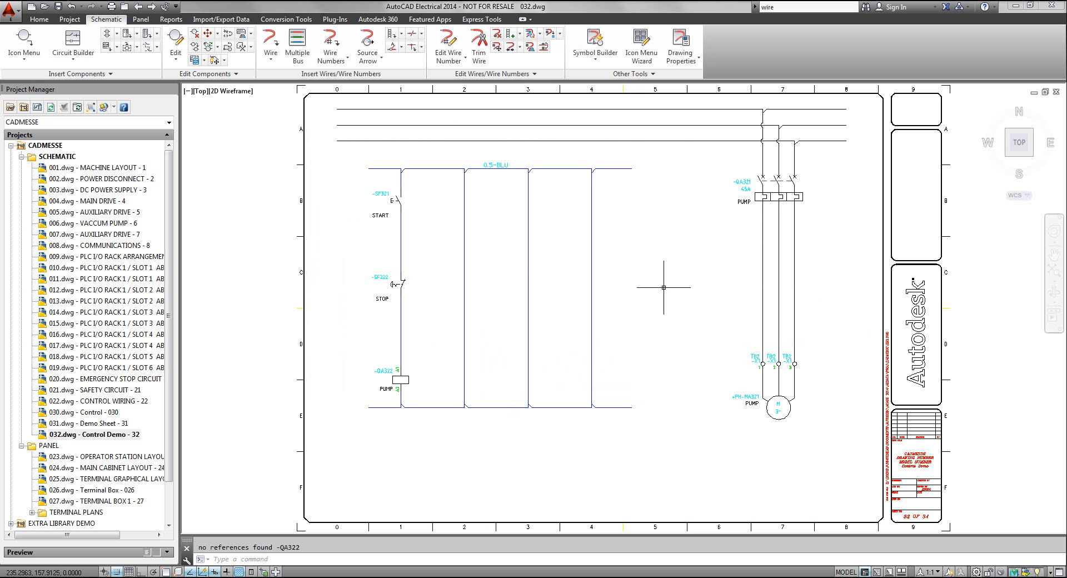
Insert a Main Contact - 3 Poles NO (Power) on the pump motor wires between breaker and terminals, at X 297.5, Y 165, built to the right
{"action": "left_click", "coordinate": [25, 43]}
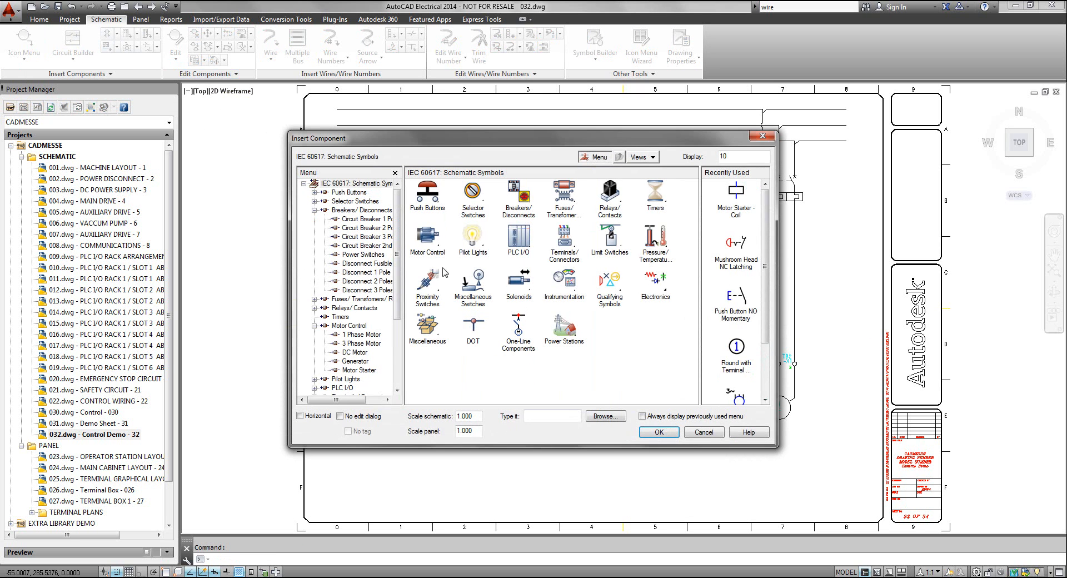
{"action": "left_click", "coordinate": [428, 236]}
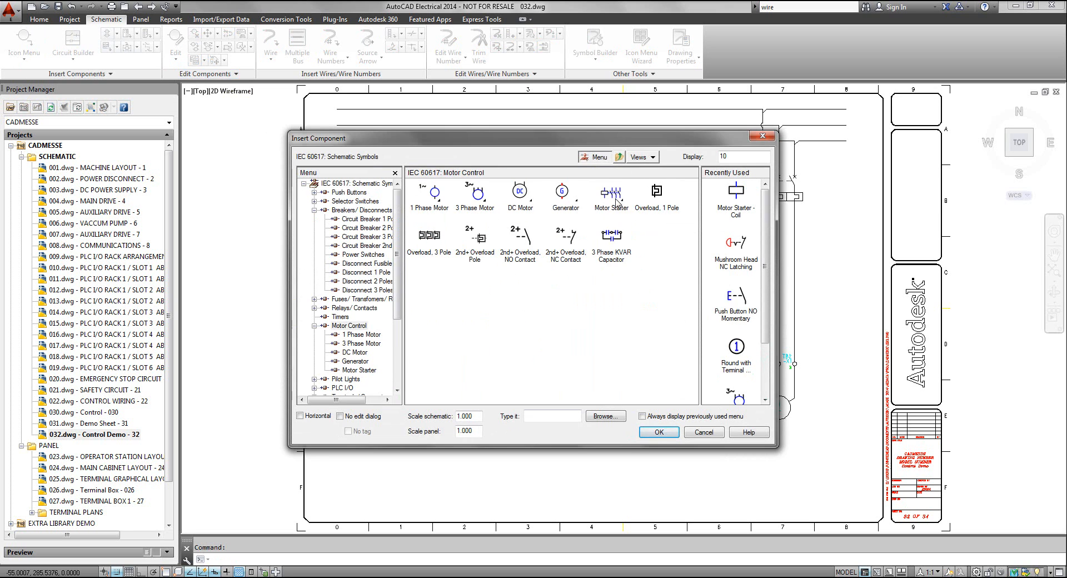
{"action": "left_click", "coordinate": [610, 192]}
{"action": "left_click", "coordinate": [567, 201]}
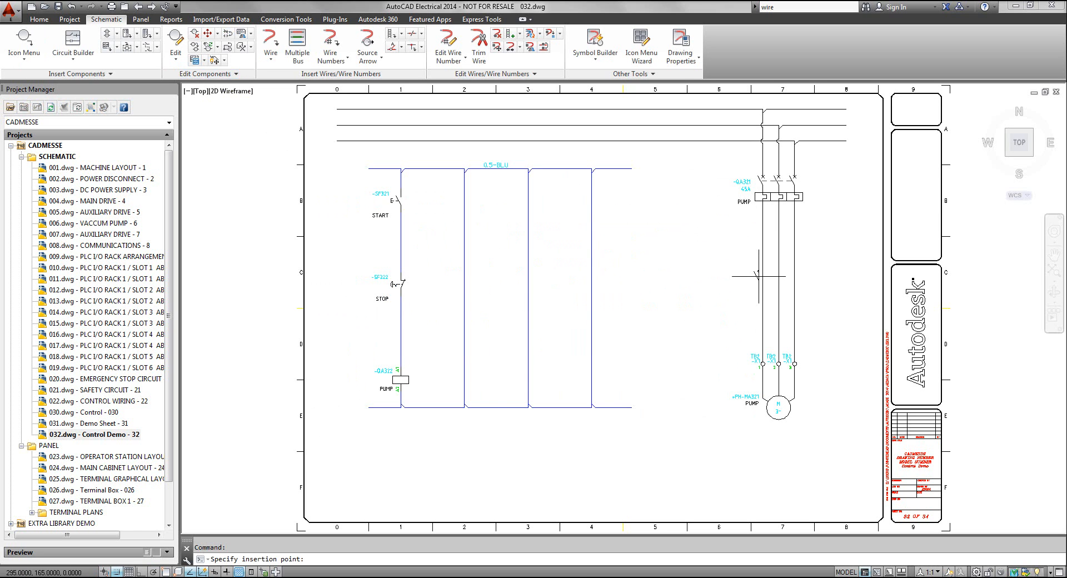
{"action": "left_click", "coordinate": [761, 276]}
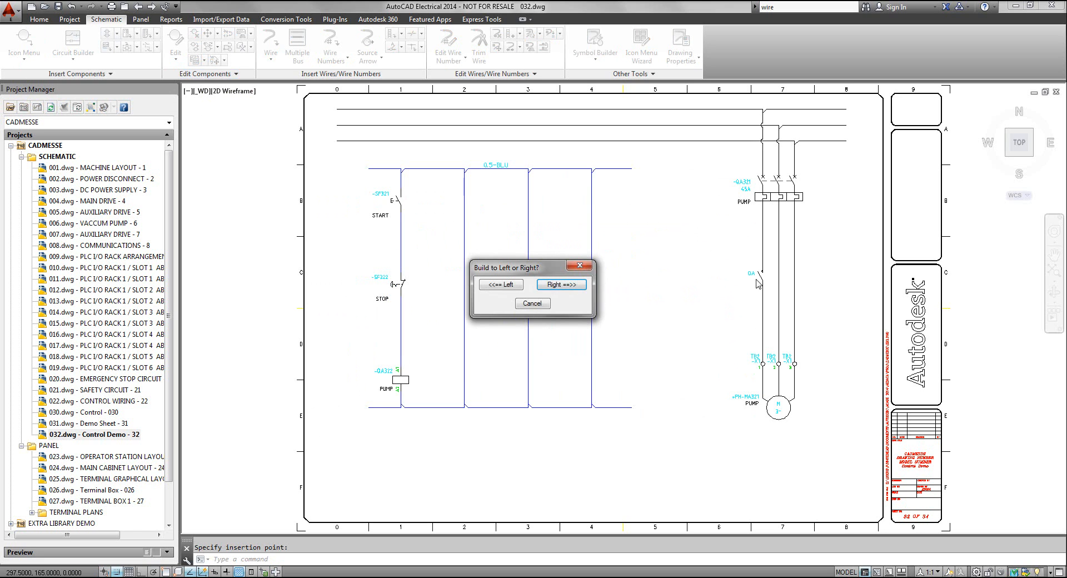
{"action": "left_click_drag", "start_coordinate": [537, 265], "coordinate": [624, 240]}
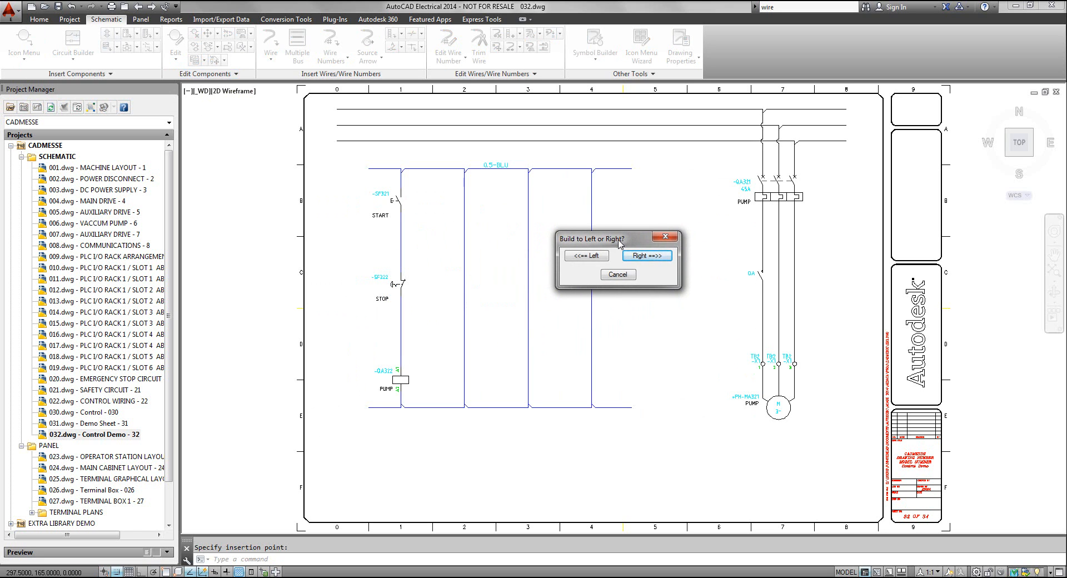
{"action": "left_click", "coordinate": [648, 256]}
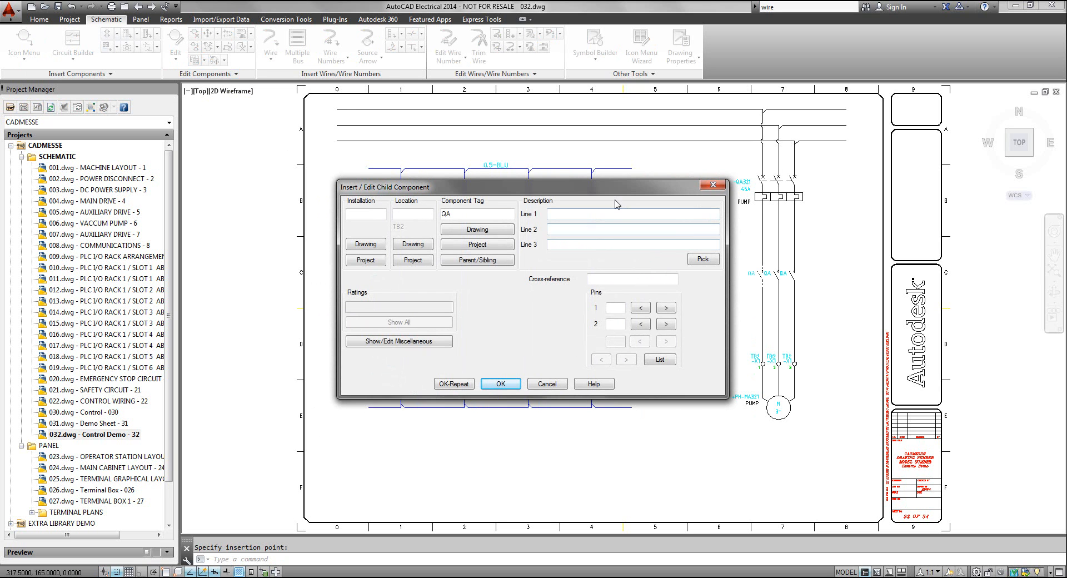
Link the three-pole main contact to the PUMP coil QA322 as its parent and accept the child component data
{"action": "mouse_move", "coordinate": [610, 194]}
{"action": "left_mouse_down"}
{"action": "mouse_move", "coordinate": [697, 155]}
{"action": "mouse_move", "coordinate": [738, 118]}
{"action": "mouse_move", "coordinate": [601, 115]}
{"action": "left_mouse_up"}
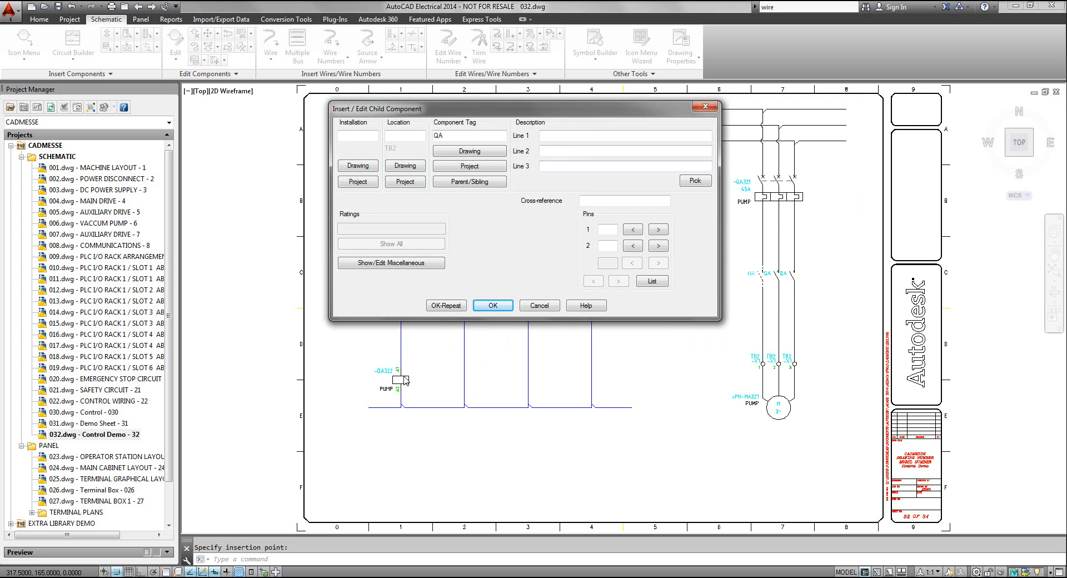
{"action": "left_click_drag", "start_coordinate": [581, 109], "coordinate": [596, 105]}
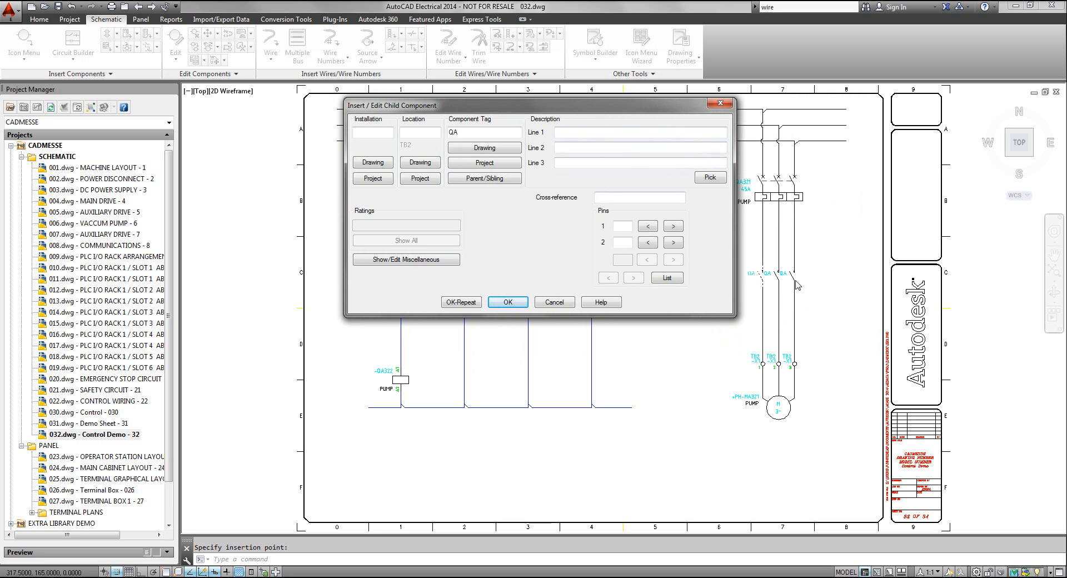
{"action": "left_click", "coordinate": [479, 179]}
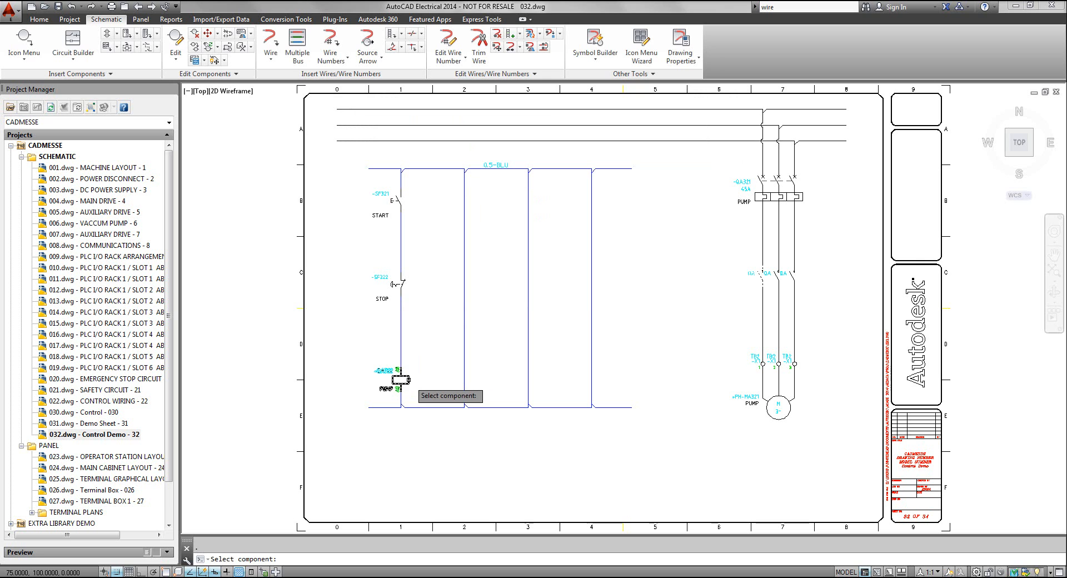
{"action": "left_click", "coordinate": [401, 380]}
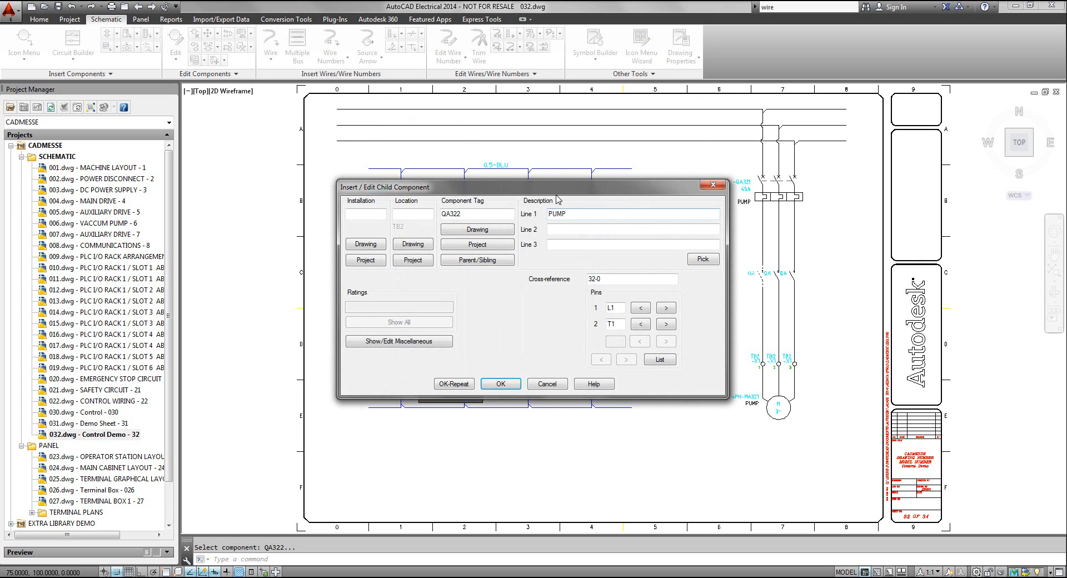
{"action": "left_click_drag", "start_coordinate": [550, 188], "coordinate": [526, 81]}
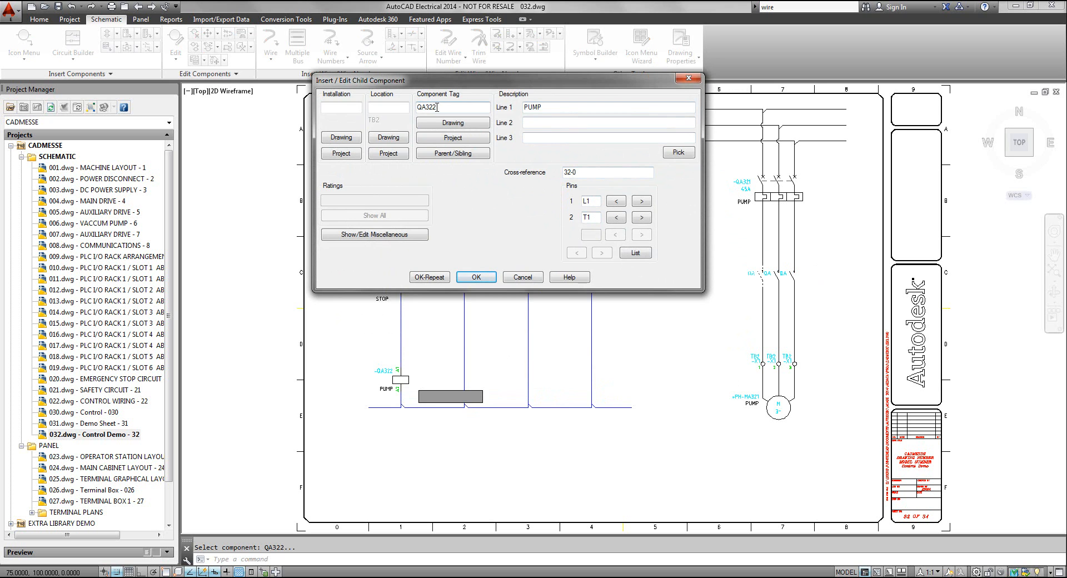
{"action": "left_click", "coordinate": [476, 277]}
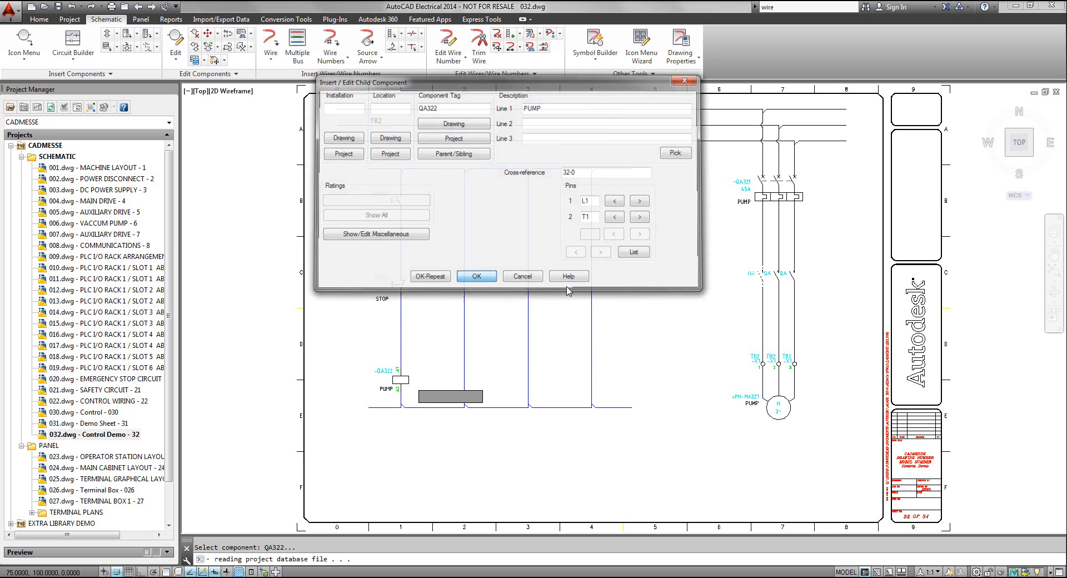
Move the QA322 contact table straight below the ladder's lower rail, clear of the wires, beneath the PUMP coil
{"action": "scroll", "coordinate": [777, 283], "scroll_direction": "up", "scroll_amount": 5}
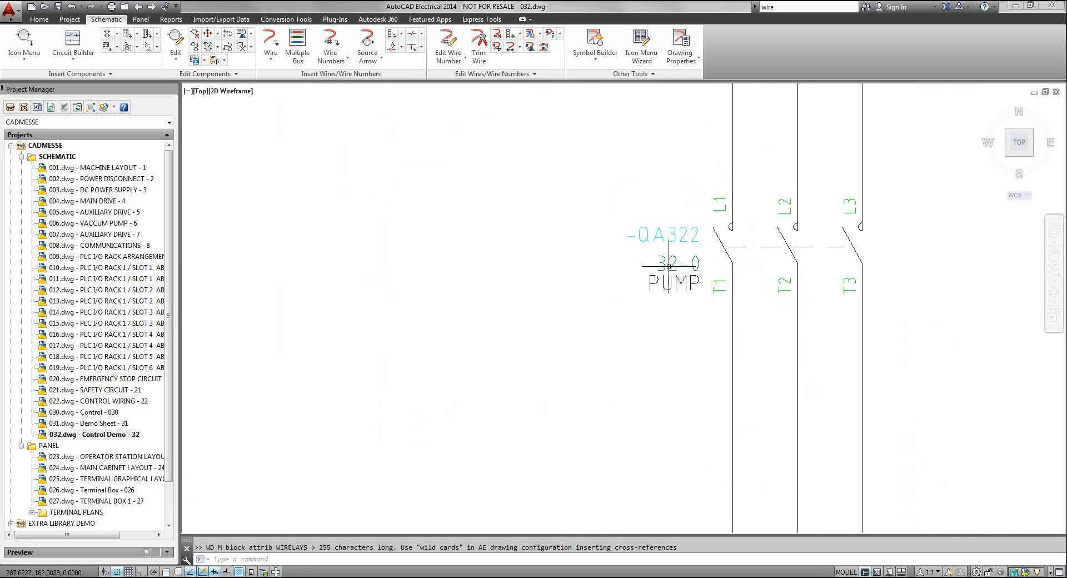
{"action": "scroll", "coordinate": [664, 280], "scroll_direction": "down", "scroll_amount": 4}
{"action": "scroll", "coordinate": [664, 280], "scroll_direction": "down", "scroll_amount": 3}
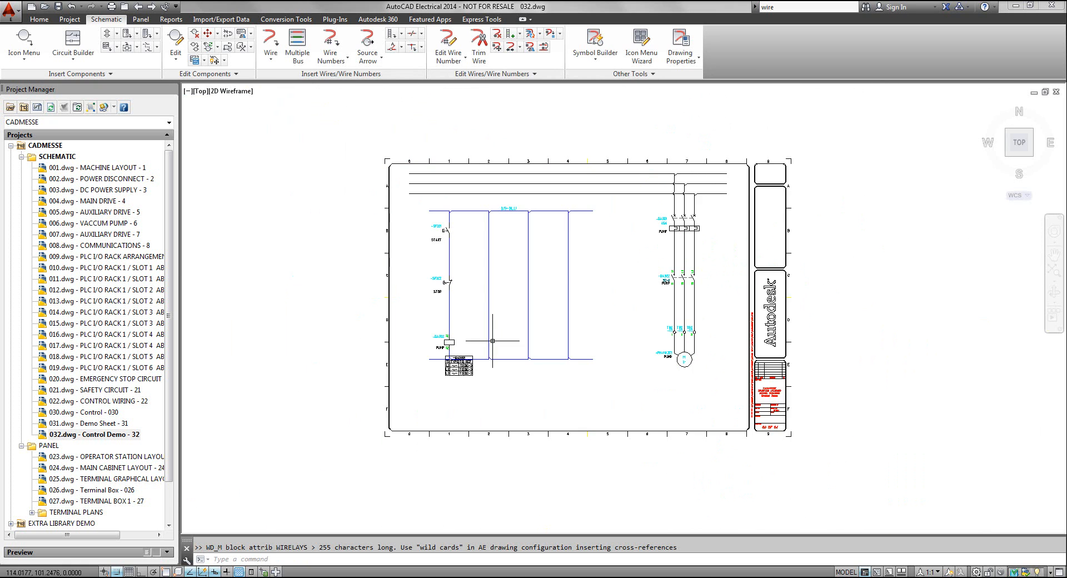
{"action": "scroll", "coordinate": [439, 367], "scroll_direction": "up", "scroll_amount": 6}
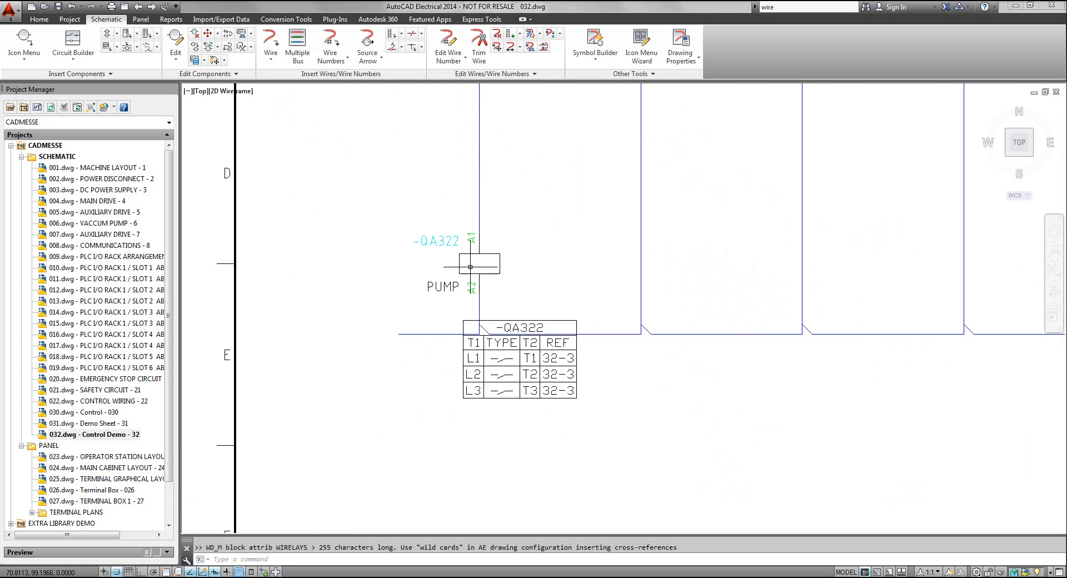
{"action": "scroll", "coordinate": [519, 295], "scroll_direction": "down", "scroll_amount": 6}
{"action": "scroll", "coordinate": [522, 334], "scroll_direction": "up", "scroll_amount": 6}
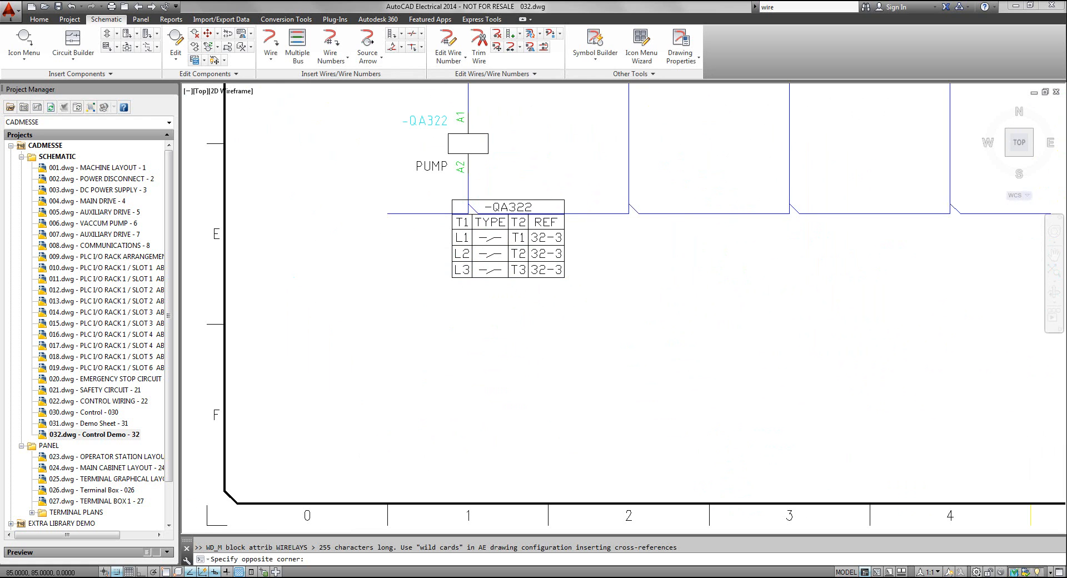
{"action": "left_click", "coordinate": [525, 201]}
{"action": "type", "text": "M"}
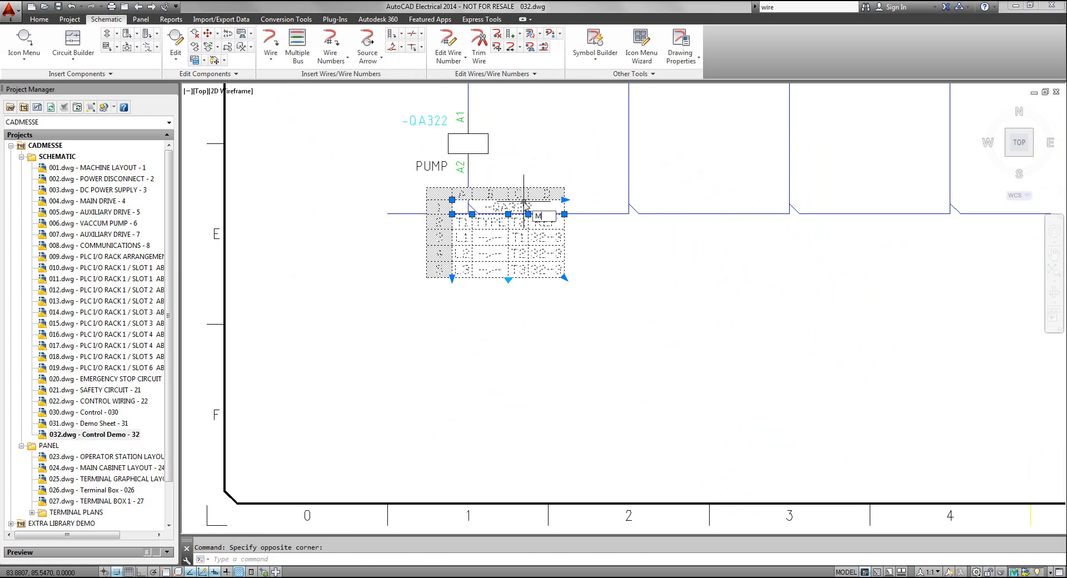
{"action": "key", "text": "Return"}
{"action": "left_click", "coordinate": [518, 205]}
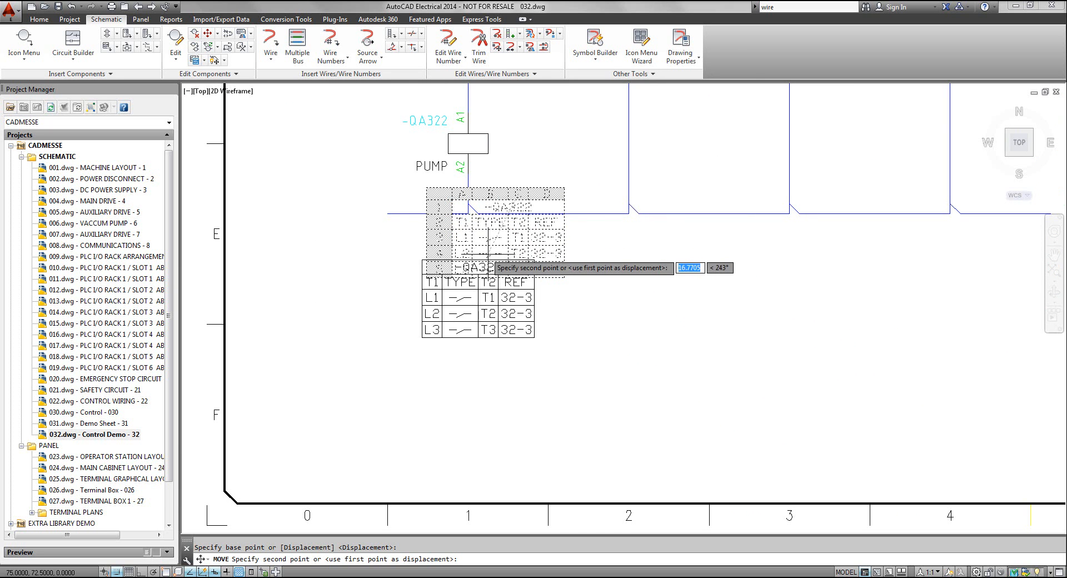
{"action": "left_click", "coordinate": [488, 254]}
Insert a motor starter 2nd+ Contact NO on the second rung, level with the START button, at X 110, Y 212.5
{"action": "scroll", "coordinate": [614, 296], "scroll_direction": "up", "scroll_amount": 2}
{"action": "scroll", "coordinate": [615, 303], "scroll_direction": "down", "scroll_amount": 2}
{"action": "scroll", "coordinate": [615, 317], "scroll_direction": "down", "scroll_amount": 2}
{"action": "mouse_move", "coordinate": [589, 351]}
{"action": "middle_mouse_down"}
{"action": "mouse_move", "coordinate": [550, 409]}
{"action": "mouse_move", "coordinate": [549, 502]}
{"action": "middle_mouse_up"}
{"action": "mouse_move", "coordinate": [554, 366]}
{"action": "middle_mouse_down"}
{"action": "mouse_move", "coordinate": [543, 396]}
{"action": "mouse_move", "coordinate": [544, 386]}
{"action": "middle_mouse_up"}
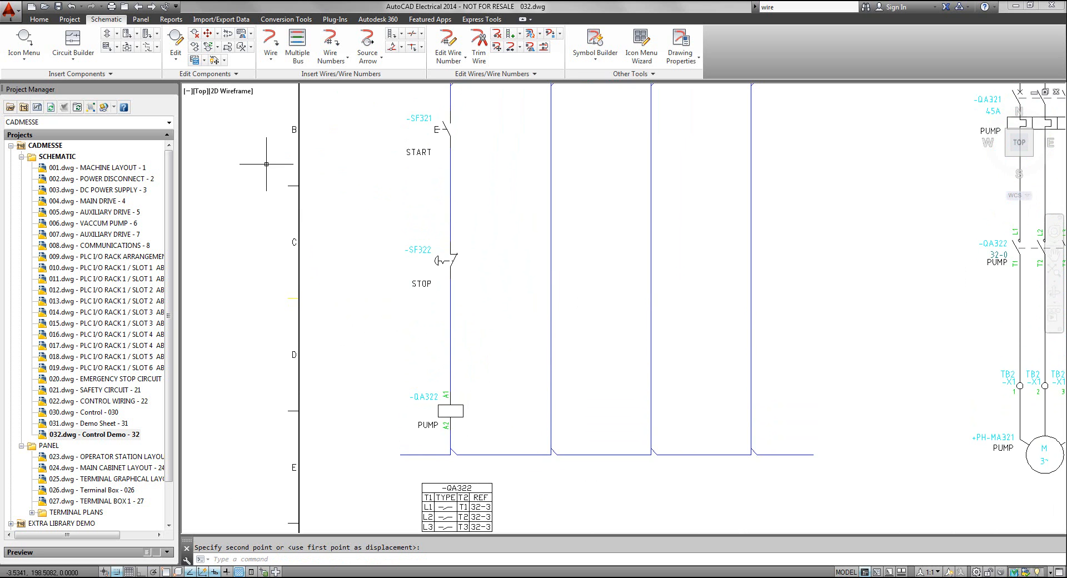
{"action": "left_click", "coordinate": [22, 62]}
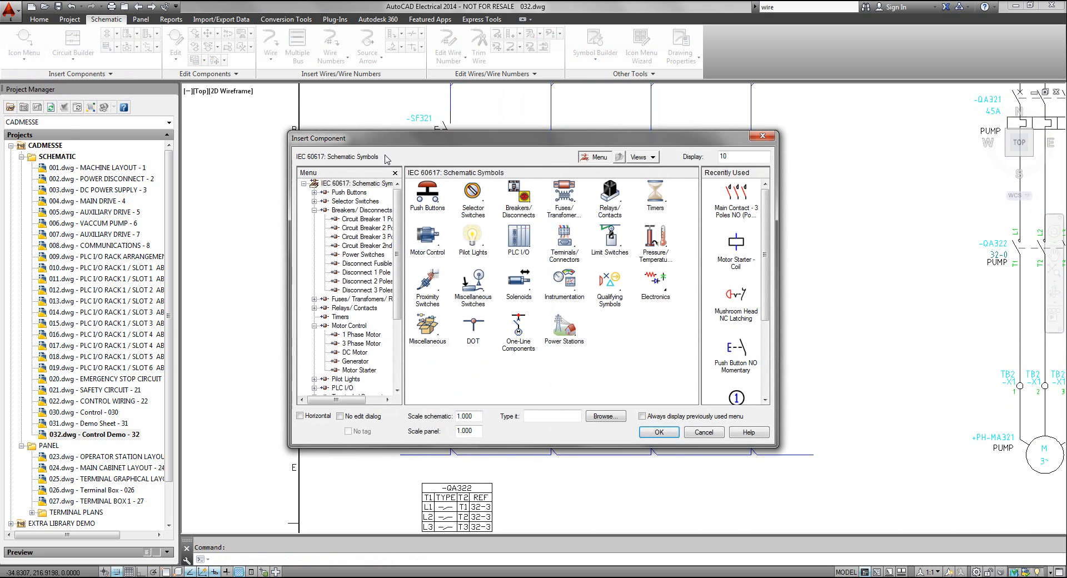
{"action": "left_click", "coordinate": [426, 239]}
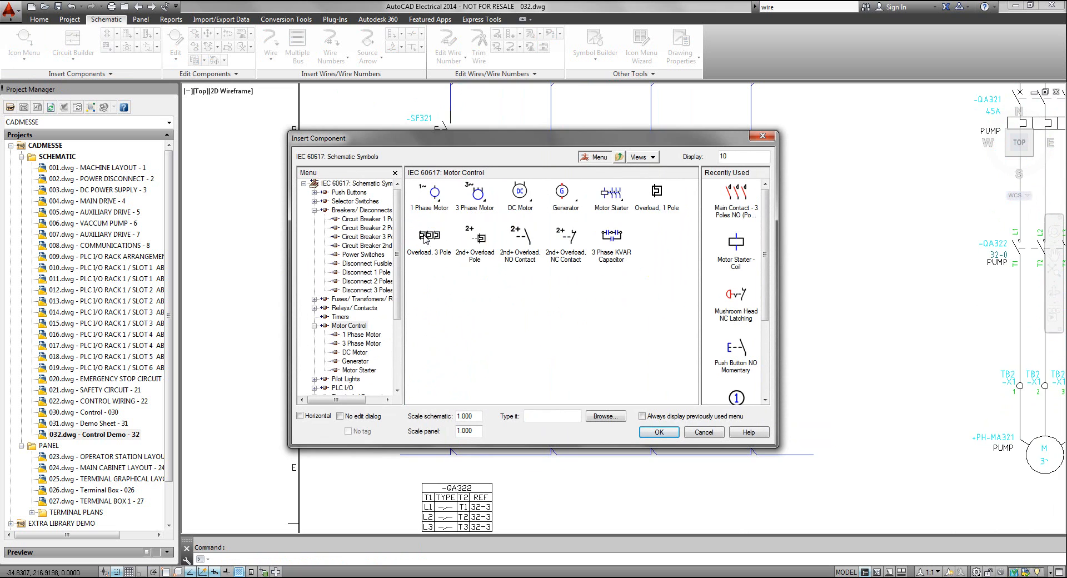
{"action": "left_click", "coordinate": [611, 194]}
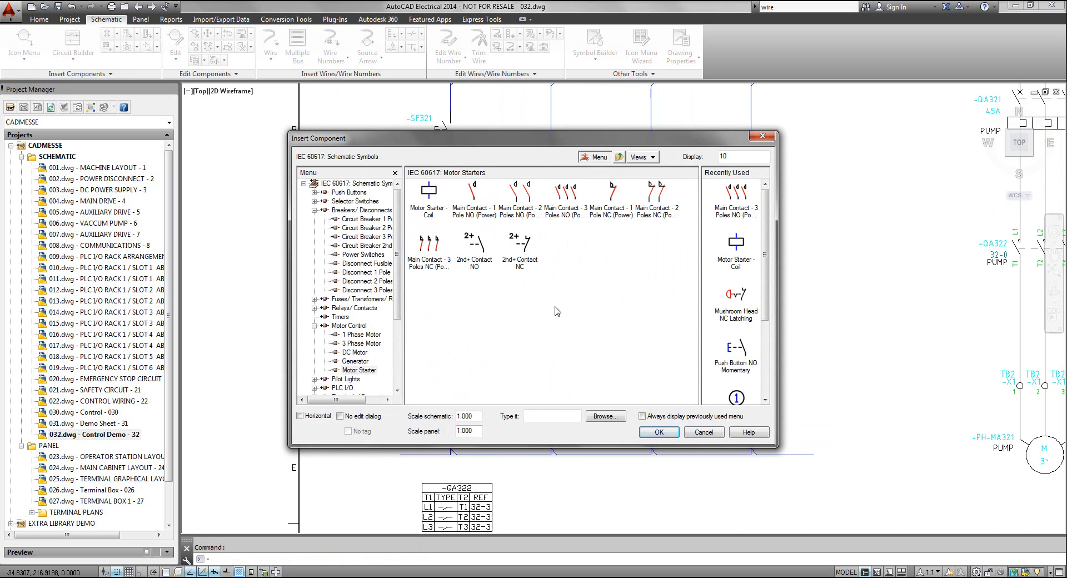
{"action": "left_click", "coordinate": [479, 244]}
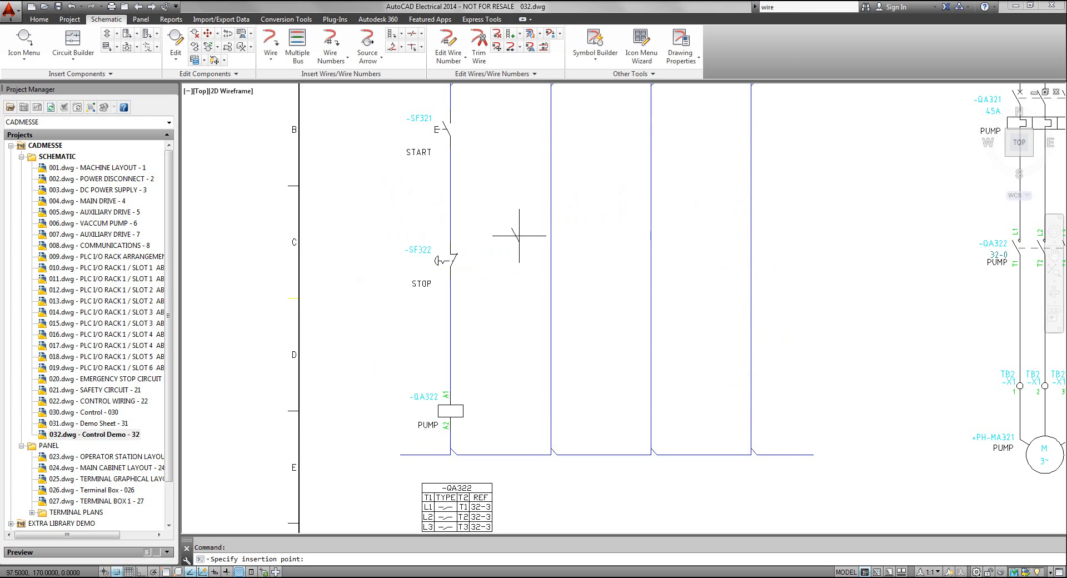
{"action": "left_click", "coordinate": [550, 129]}
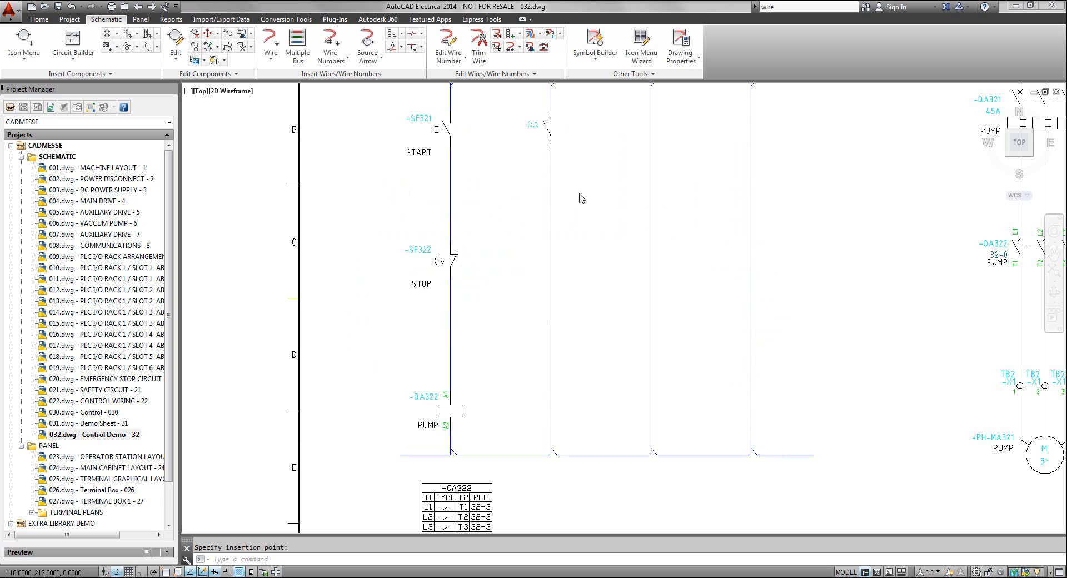
Link the contact beside the START button to the PUMP coil QA322 as its parent and accept the component
{"action": "left_click", "coordinate": [476, 260]}
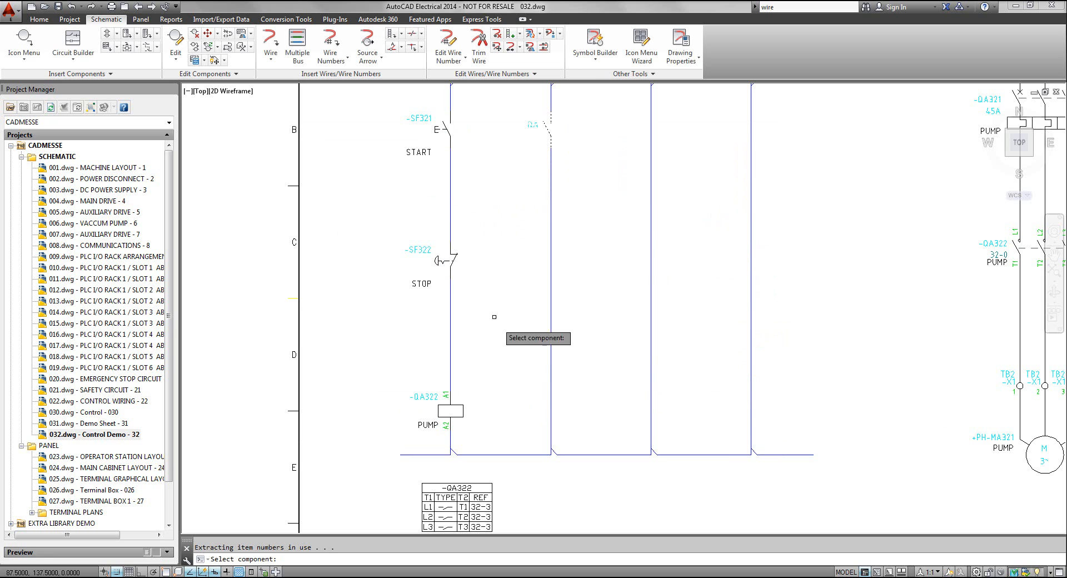
{"action": "left_click", "coordinate": [458, 406]}
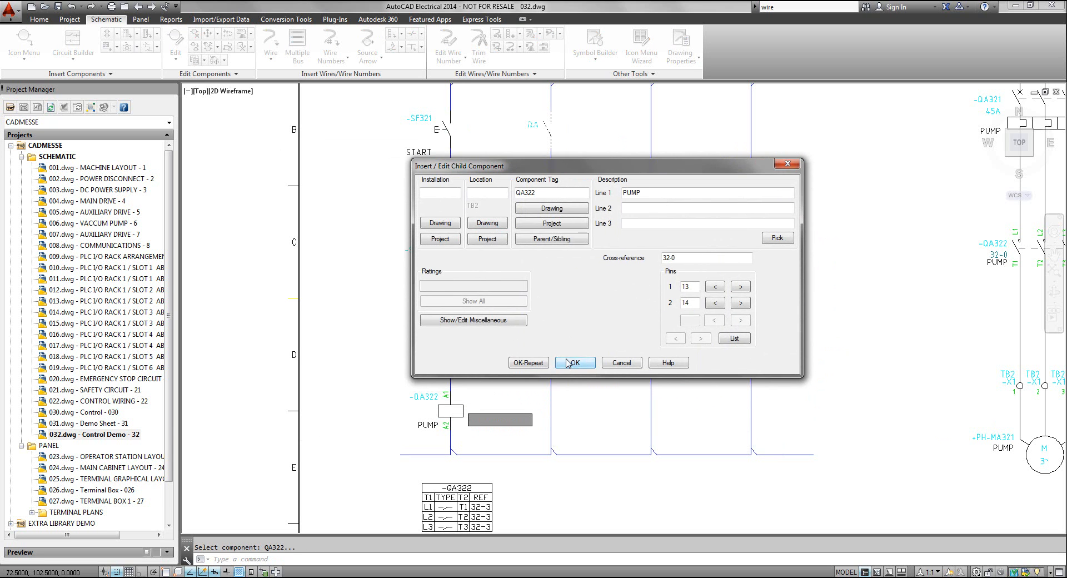
{"action": "left_click", "coordinate": [567, 365]}
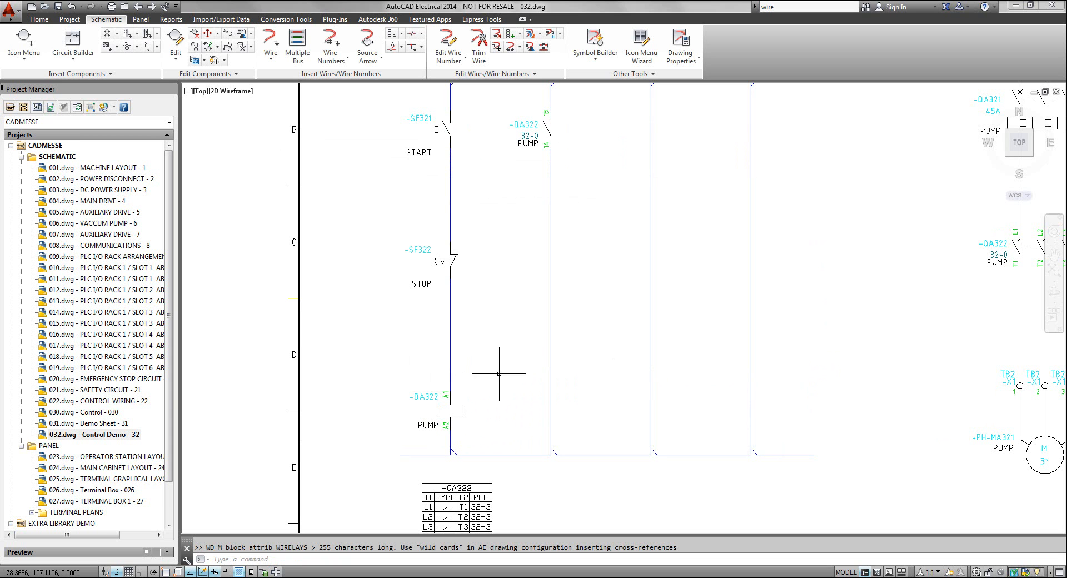
Insert another motor starter 2nd+ Contact NO on the second rung, level with the STOP button, at X 110, Y 160
{"action": "left_click", "coordinate": [23, 42]}
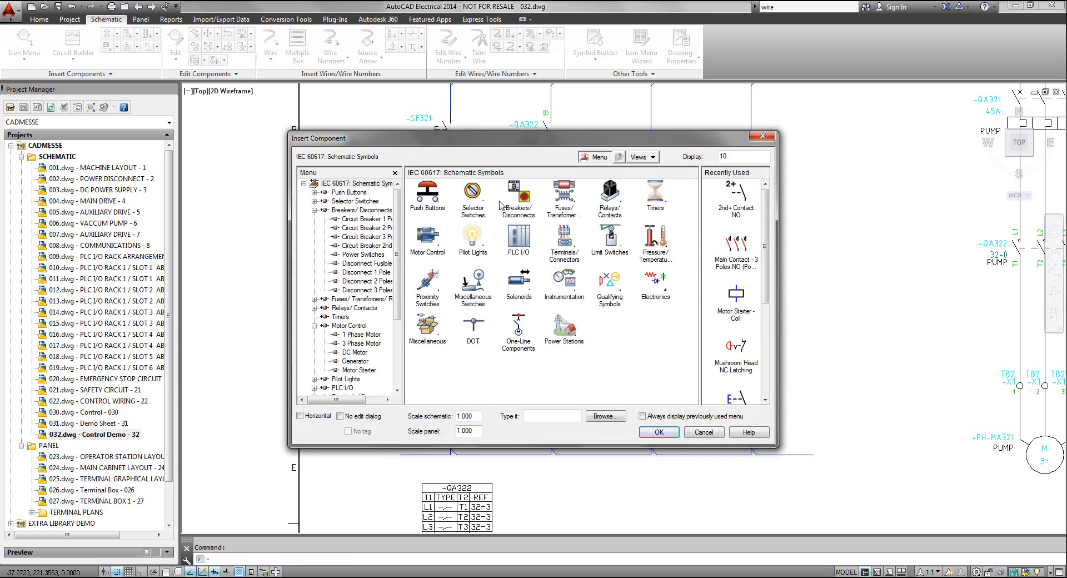
{"action": "left_click", "coordinate": [426, 245]}
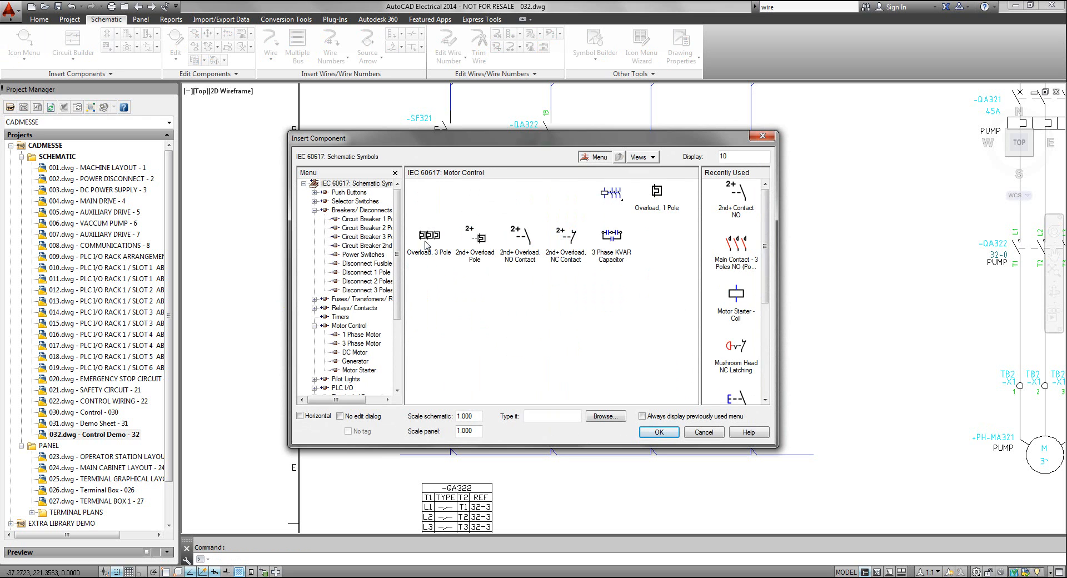
{"action": "left_click", "coordinate": [618, 195]}
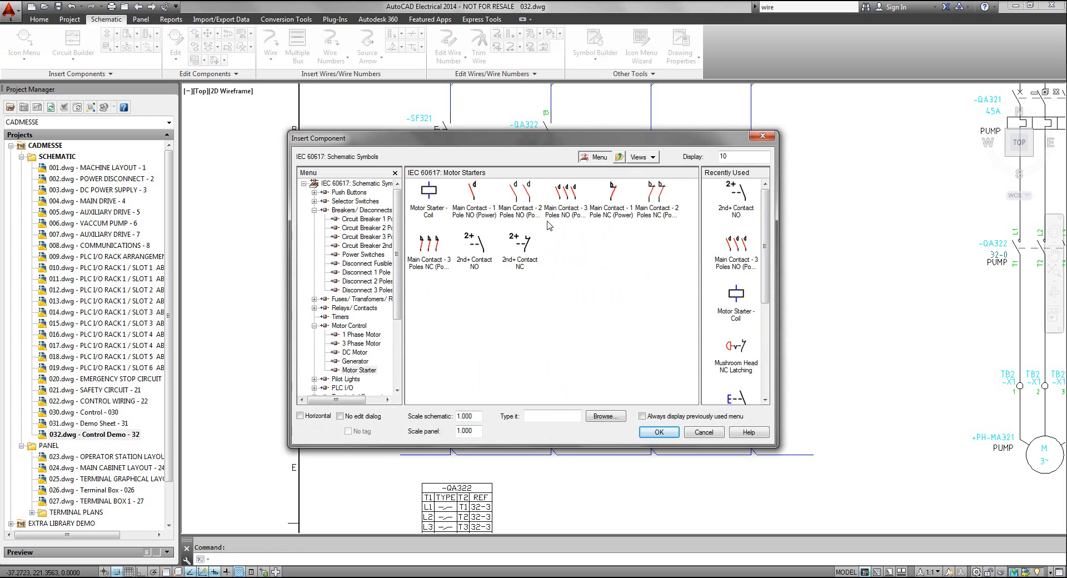
{"action": "left_click", "coordinate": [474, 248]}
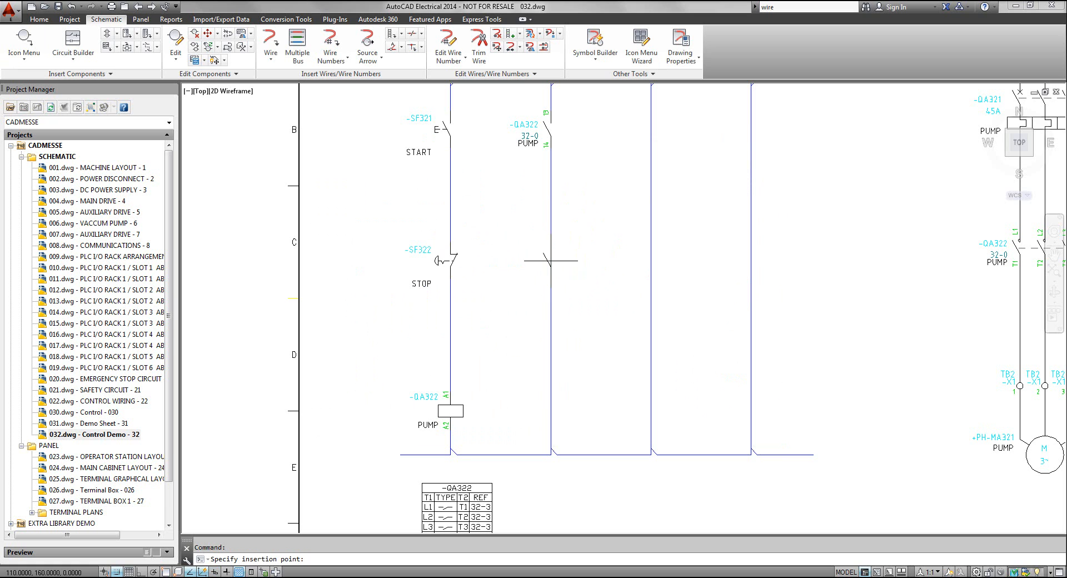
{"action": "left_click", "coordinate": [551, 261]}
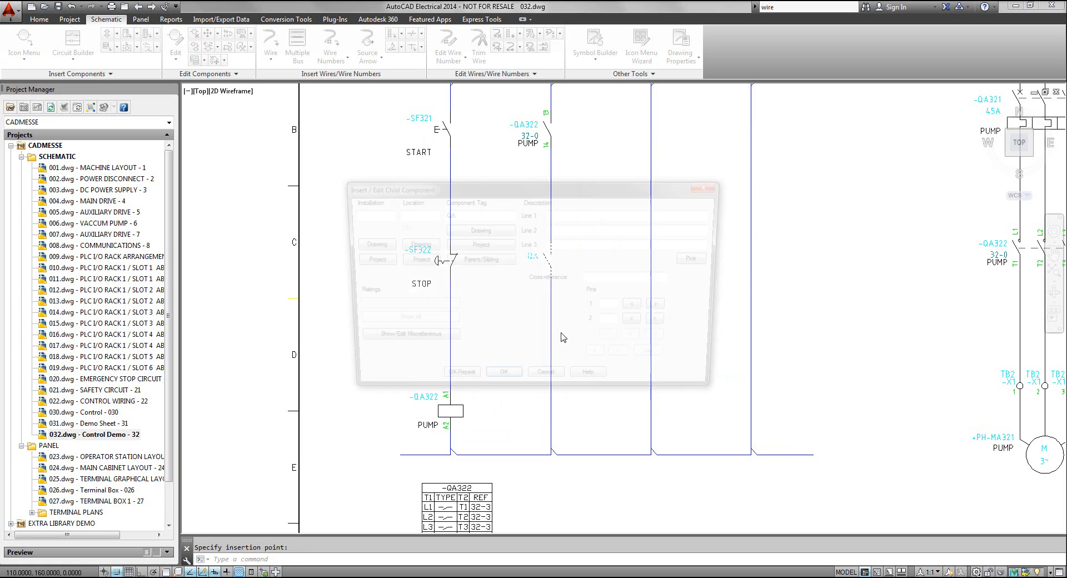
Try to link the contact beside the STOP button to the PUMP coil QA322 as its parent, and cancel the insertion
{"action": "left_click", "coordinate": [484, 261]}
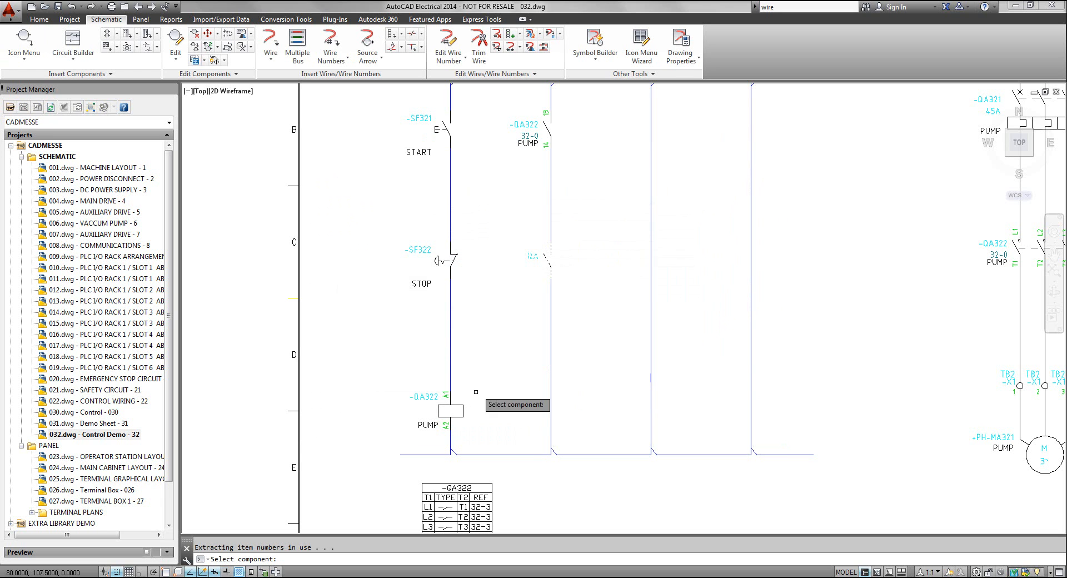
{"action": "left_click", "coordinate": [529, 423]}
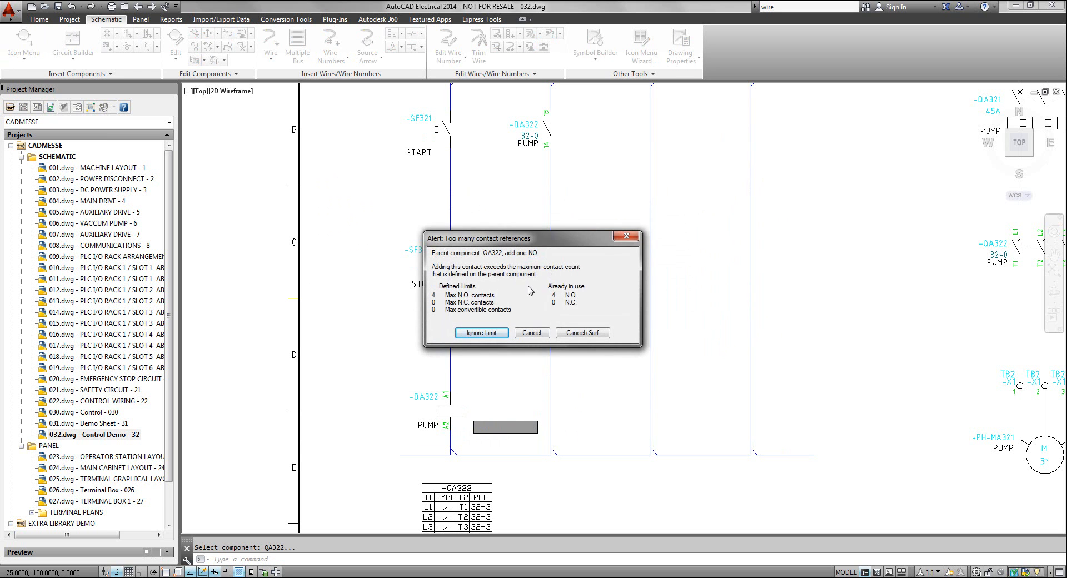
{"action": "left_click_drag", "start_coordinate": [549, 240], "coordinate": [753, 123]}
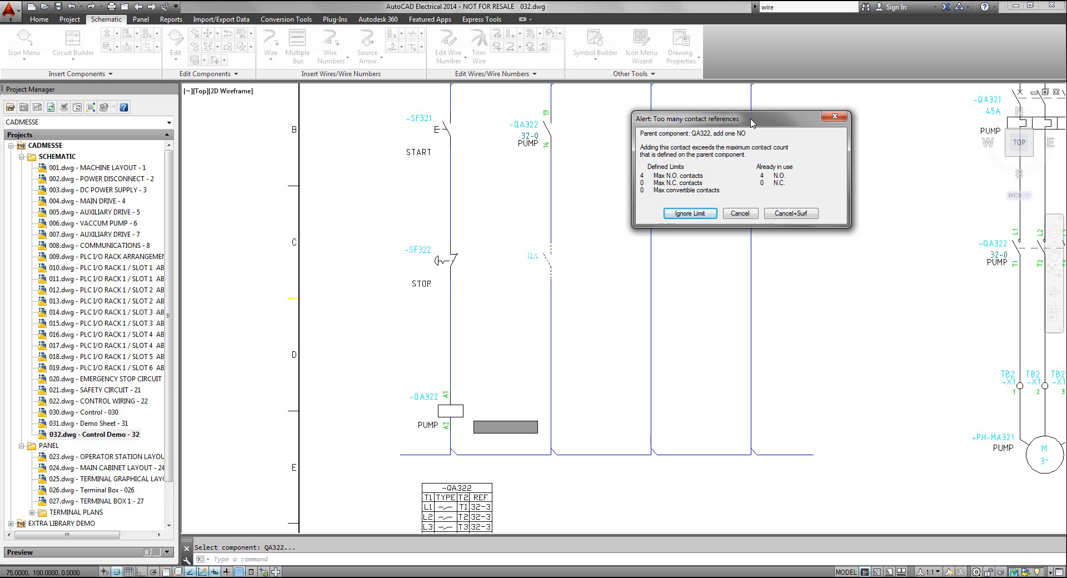
{"action": "left_click", "coordinate": [737, 213]}
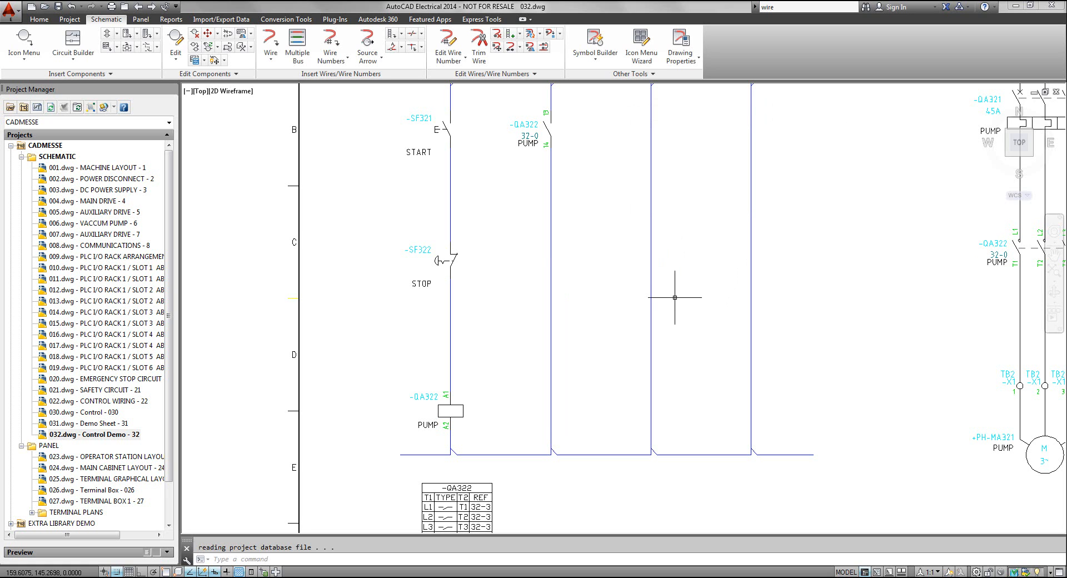
Insert a horizontal wire at Y 182.5 between the START and STOP buttons, joining the first rung to the second rung
{"action": "middle_click_drag", "start_coordinate": [672, 304], "coordinate": [671, 332]}
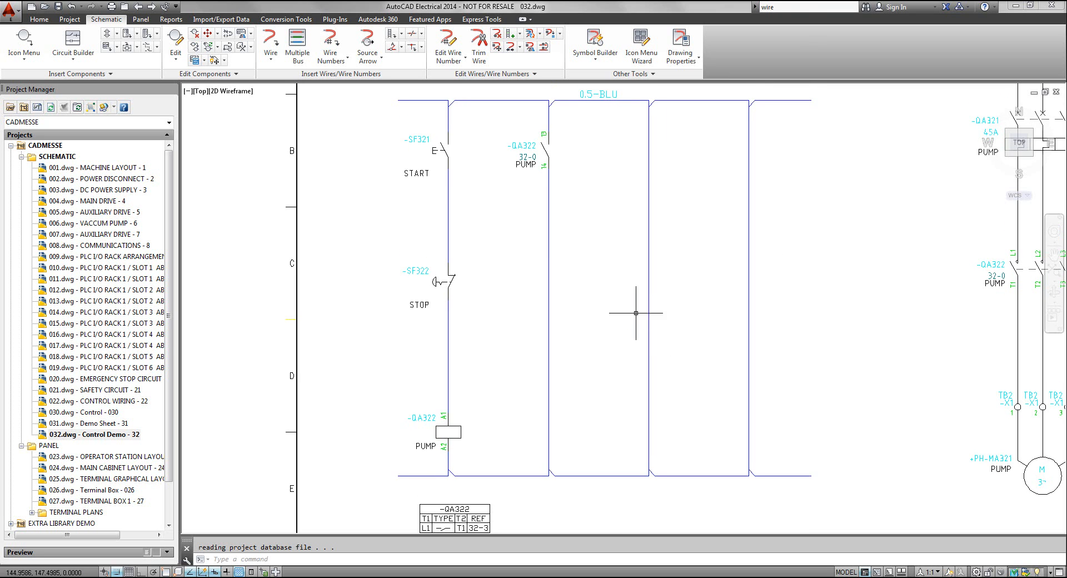
{"action": "middle_click_drag", "start_coordinate": [634, 311], "coordinate": [580, 316]}
{"action": "scroll", "coordinate": [581, 316], "scroll_direction": "down", "scroll_amount": 2}
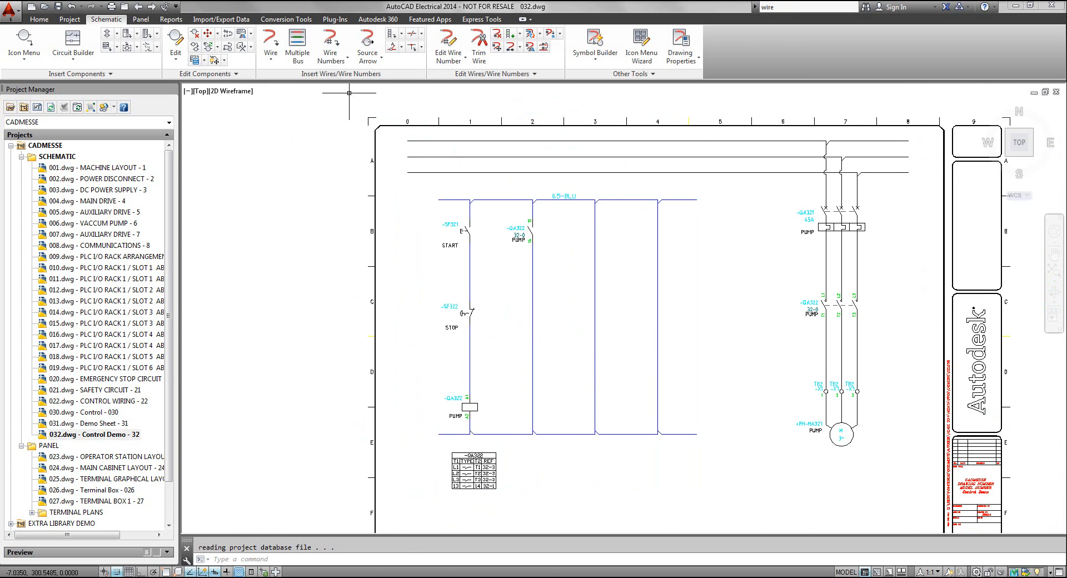
{"action": "left_click", "coordinate": [271, 41]}
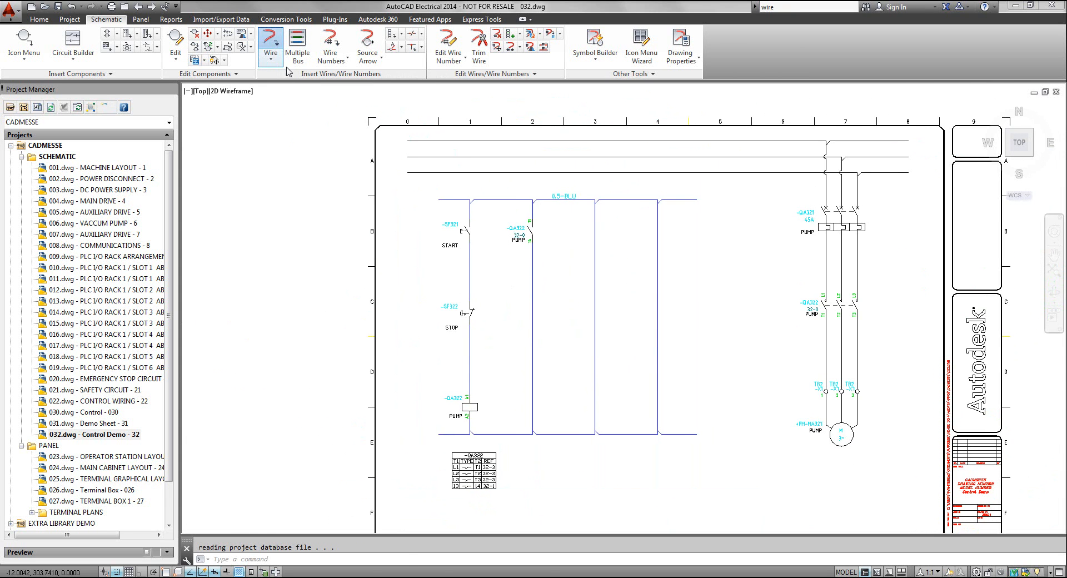
{"action": "left_click", "coordinate": [470, 278]}
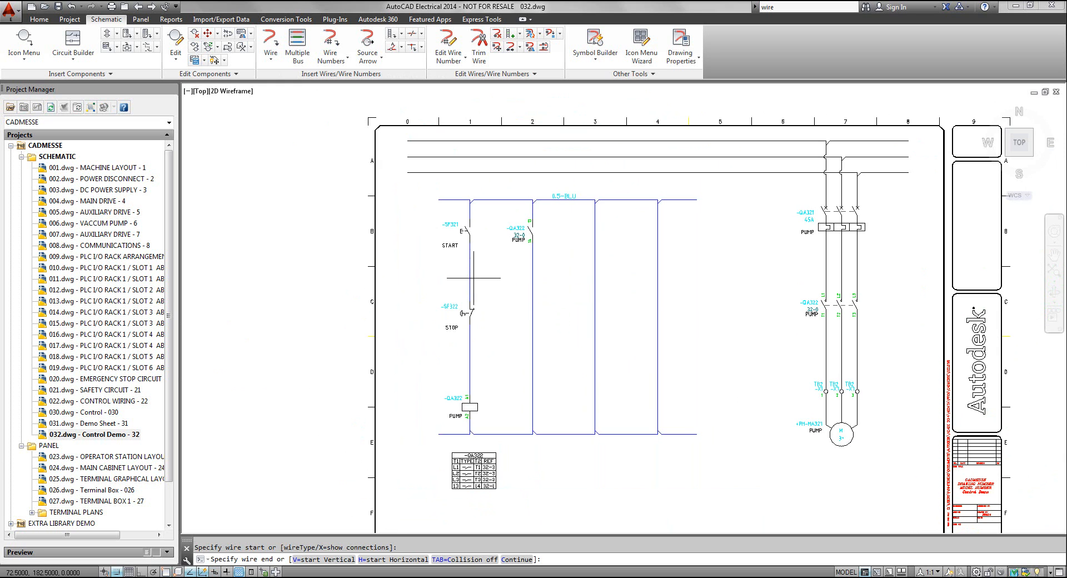
{"action": "left_click", "coordinate": [532, 278]}
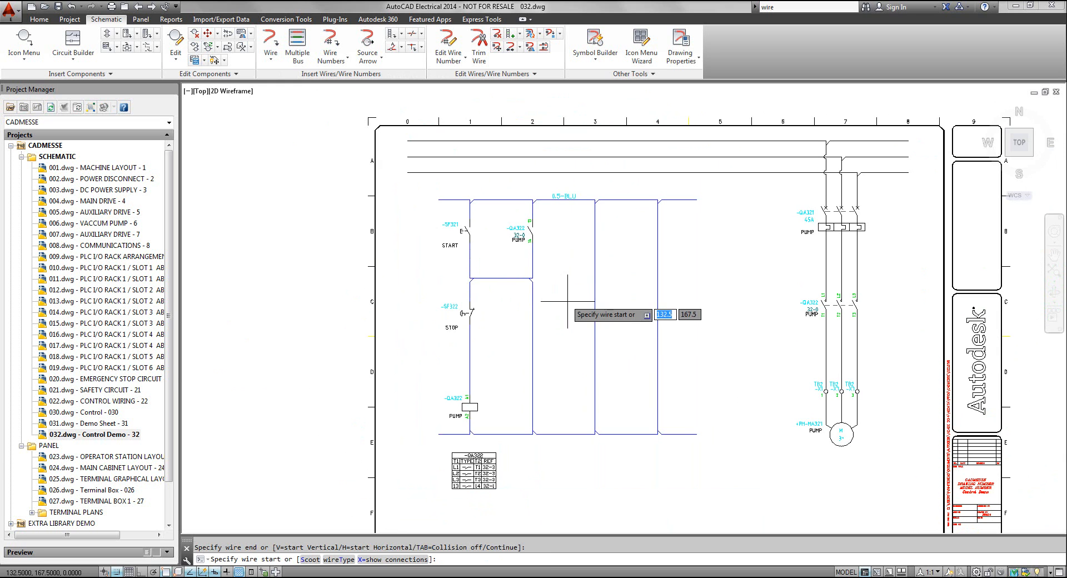
Trim away the second rung below the new horizontal wire and the whole third and fourth rungs, using a fence selection
{"action": "left_click", "coordinate": [479, 43]}
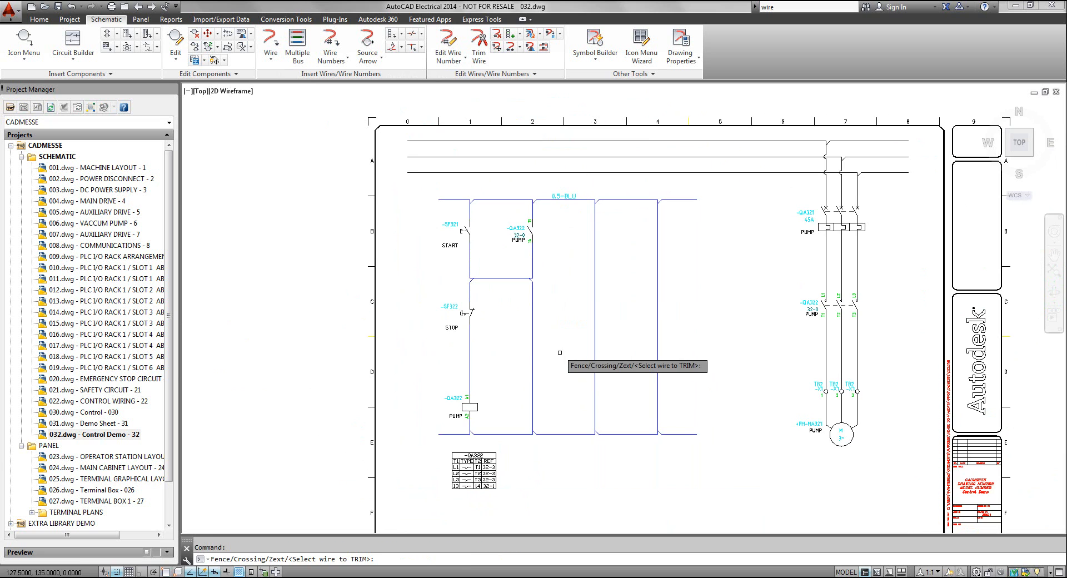
{"action": "type", "text": "F"}
{"action": "key", "text": "Return"}
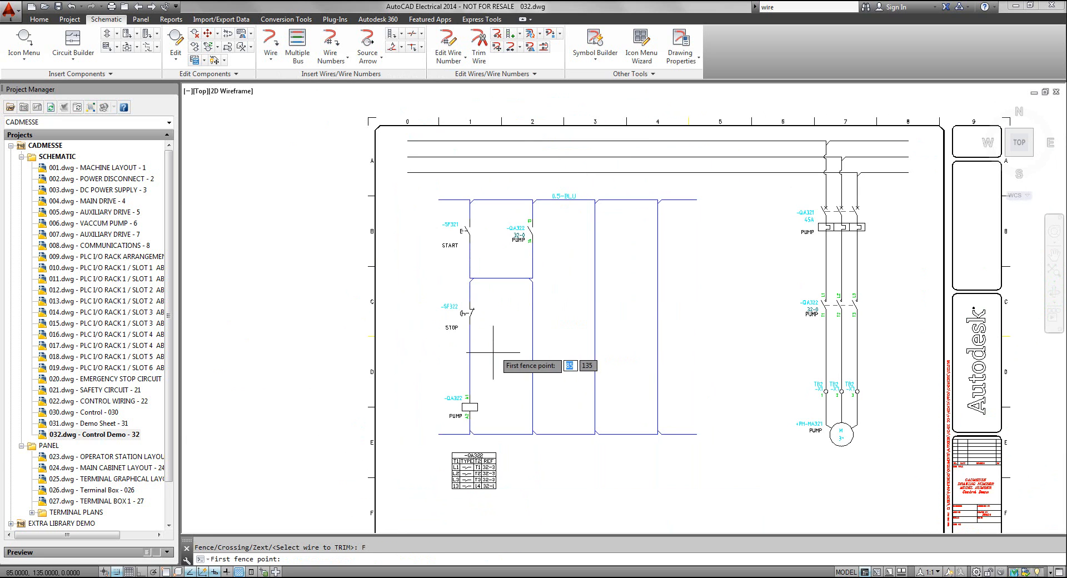
{"action": "left_click", "coordinate": [521, 353]}
{"action": "left_click", "coordinate": [701, 360]}
{"action": "key", "text": "Return"}
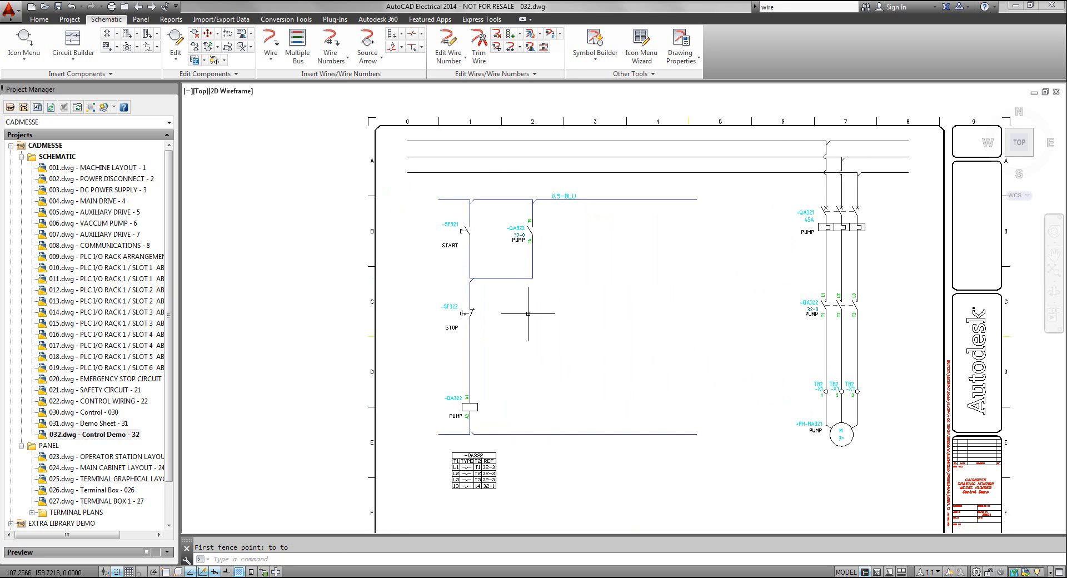
Toggle the angled tee marker on the START–STOP rung through its orientations, ending with the branch wire slanting down toward STOP
{"action": "scroll", "coordinate": [471, 296], "scroll_direction": "up", "scroll_amount": 3}
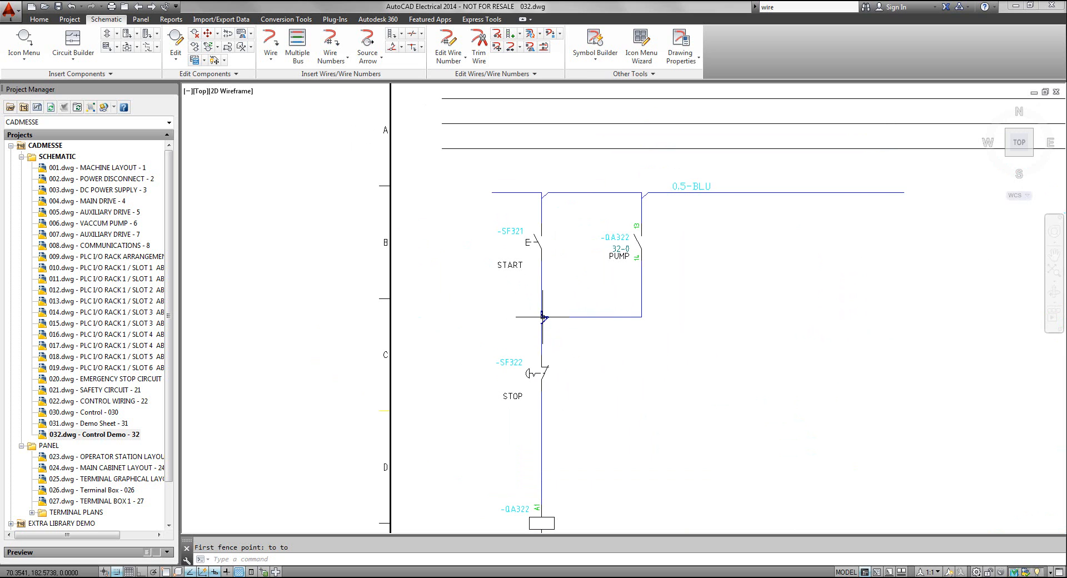
{"action": "right_click", "coordinate": [543, 317]}
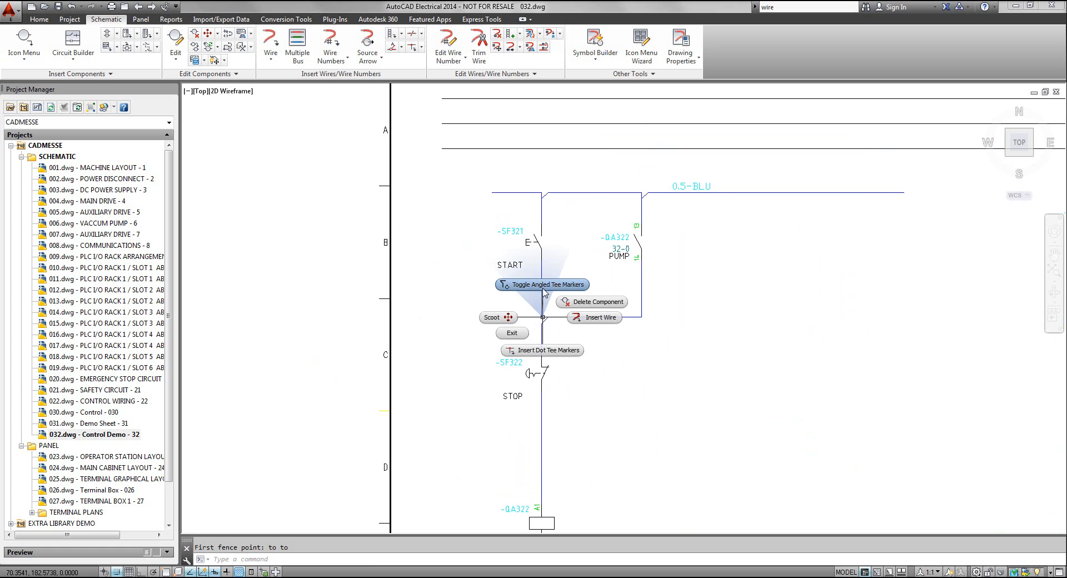
{"action": "left_click", "coordinate": [544, 291]}
{"action": "right_click", "coordinate": [554, 299]}
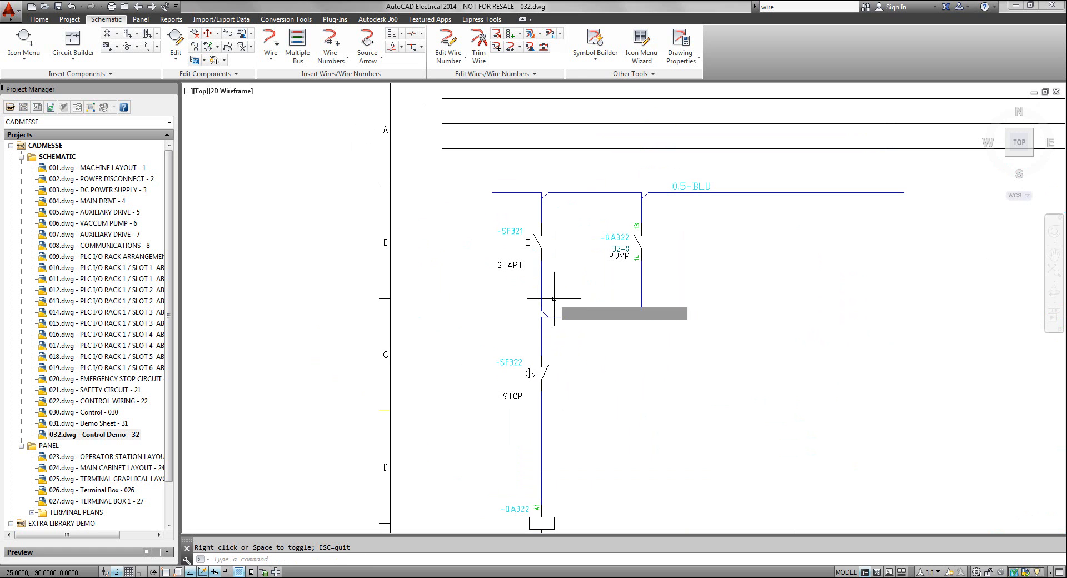
{"action": "right_click", "coordinate": [555, 299]}
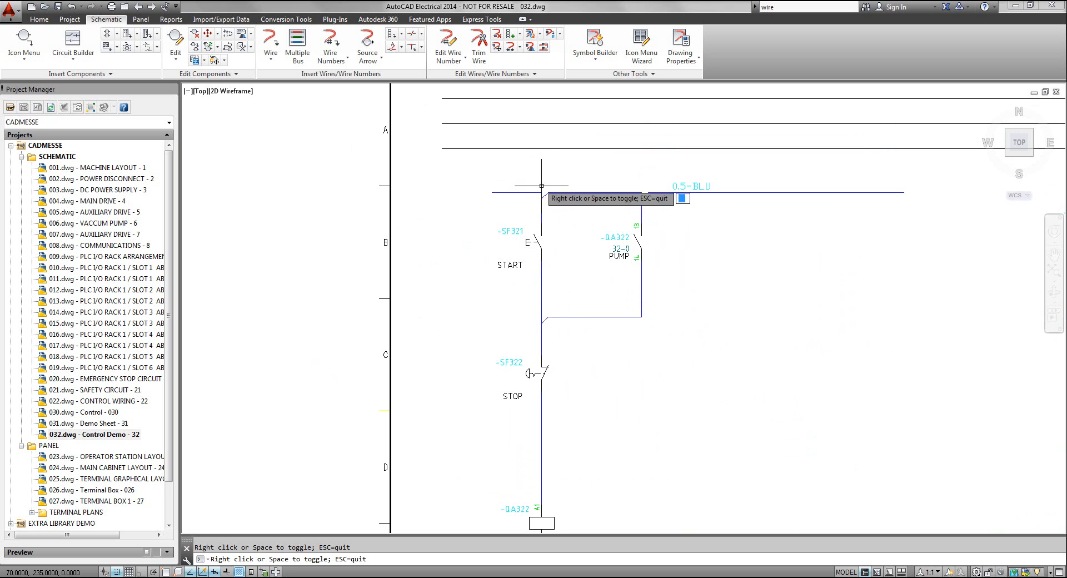
{"action": "key", "text": "Escape"}
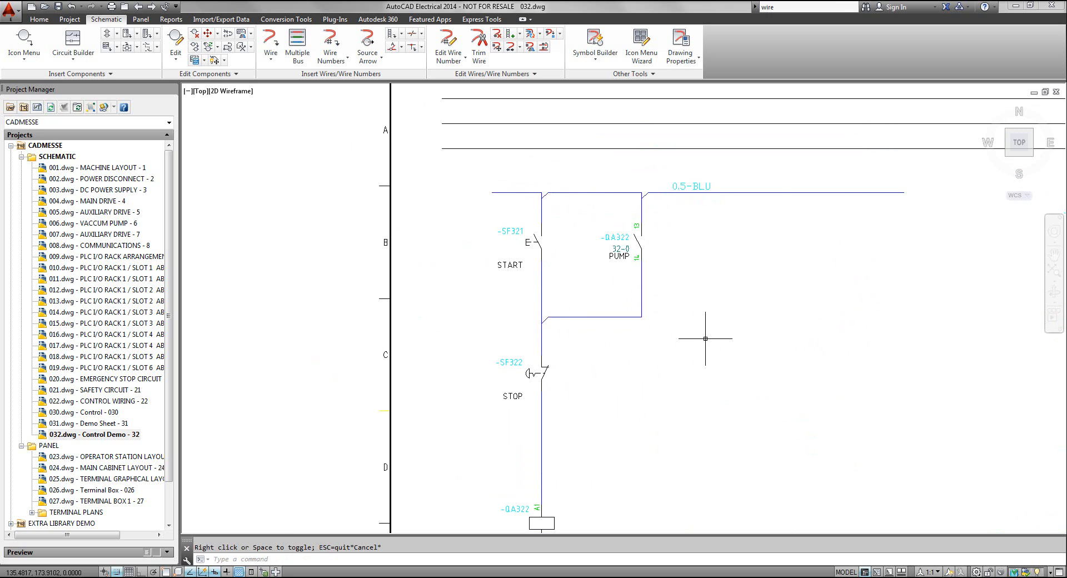
{"action": "scroll", "coordinate": [743, 359], "scroll_direction": "down", "scroll_amount": 2}
{"action": "middle_click_drag", "start_coordinate": [744, 359], "coordinate": [522, 284]}
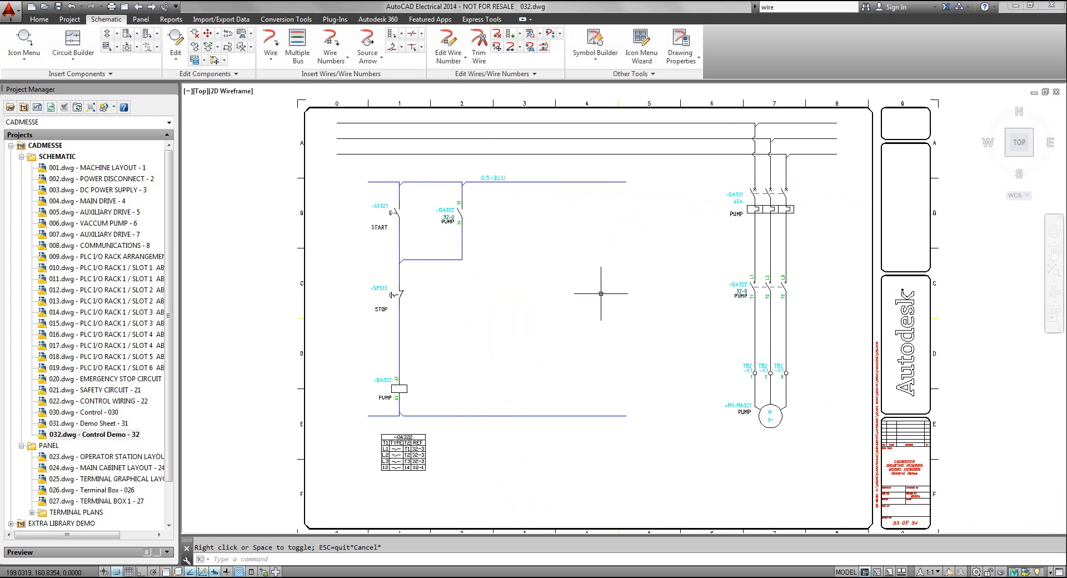
{"action": "middle_click_drag", "start_coordinate": [609, 298], "coordinate": [619, 289]}
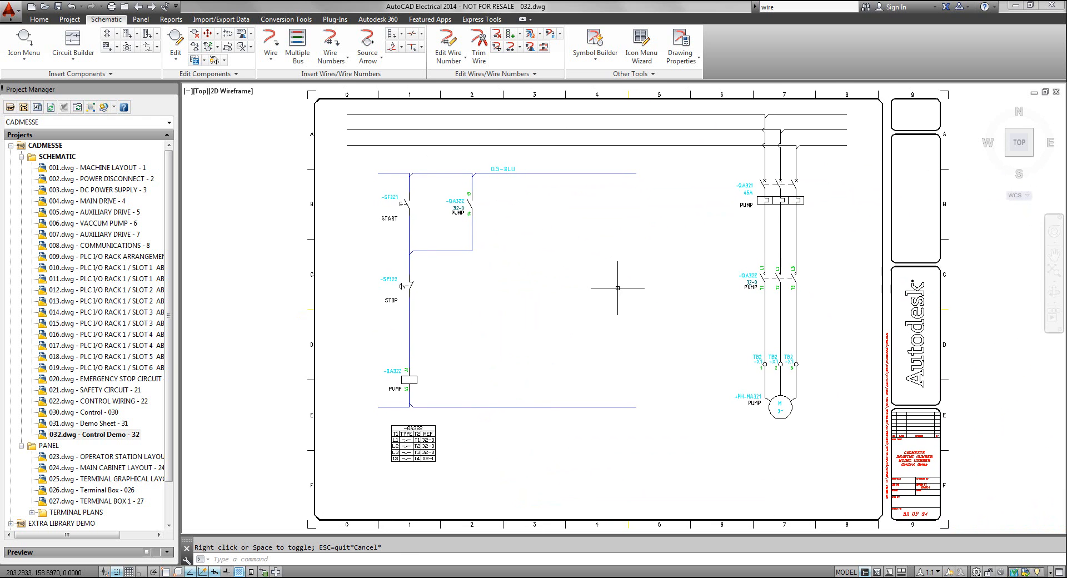
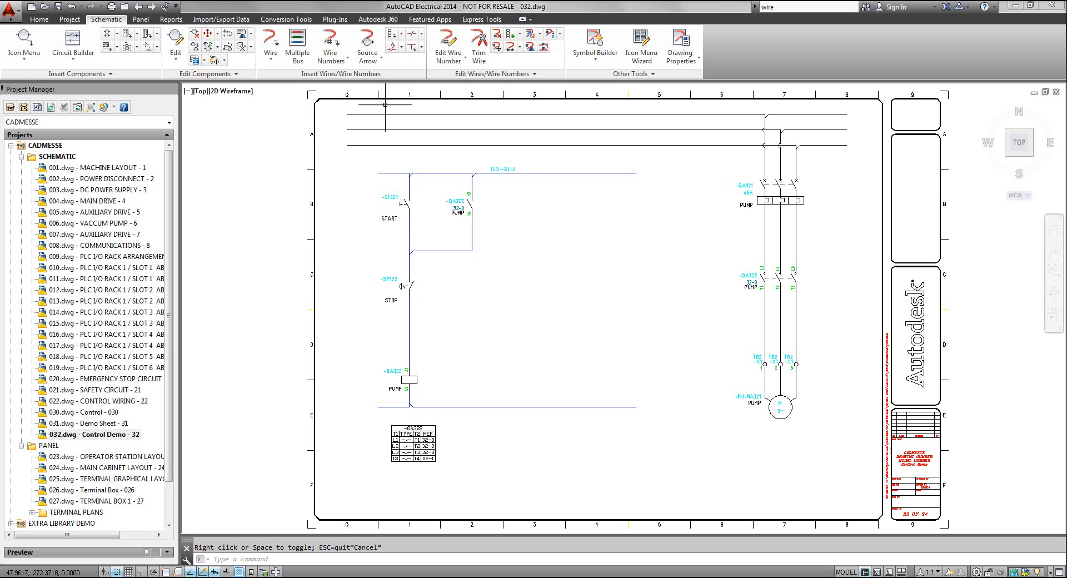
Insert a destination arrow at the left end of the top phase wire, matched to project source code 31-1L1, and update the source
{"action": "left_click", "coordinate": [366, 66]}
{"action": "left_click", "coordinate": [392, 102]}
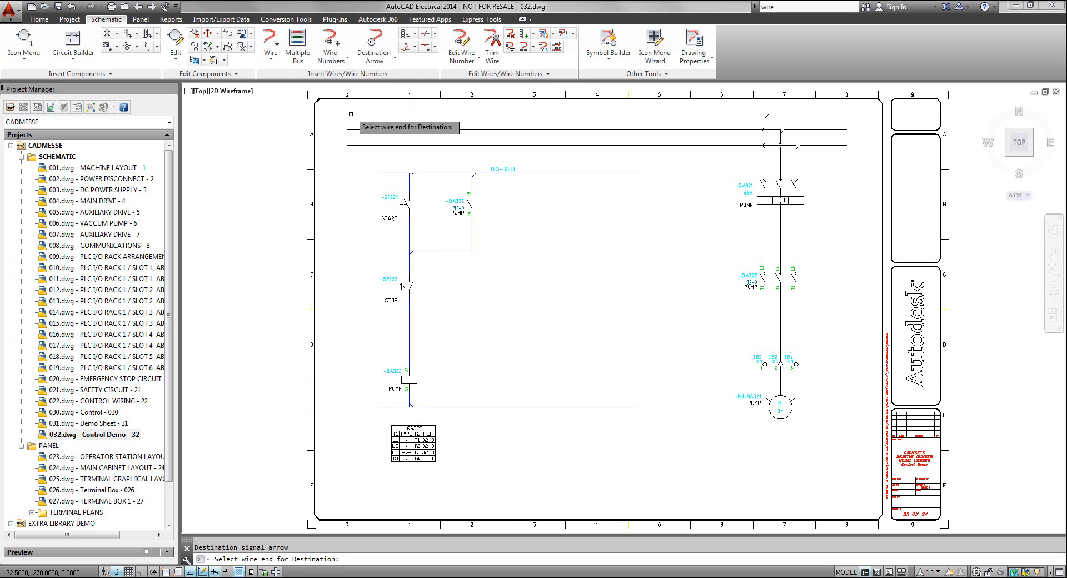
{"action": "left_click", "coordinate": [352, 115]}
{"action": "left_click_drag", "start_coordinate": [471, 208], "coordinate": [616, 144]}
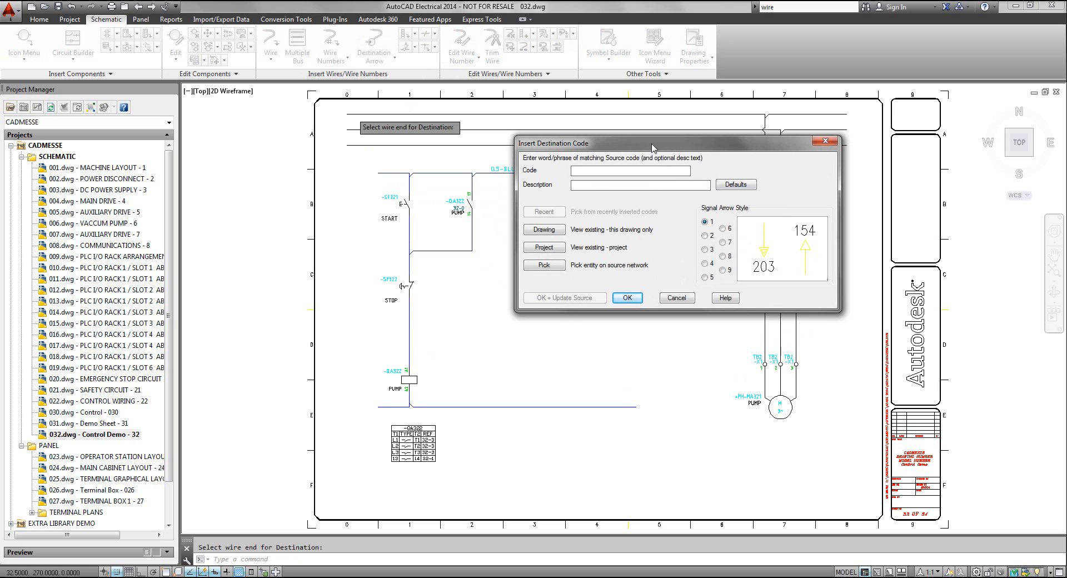
{"action": "left_click_drag", "start_coordinate": [654, 147], "coordinate": [656, 189]}
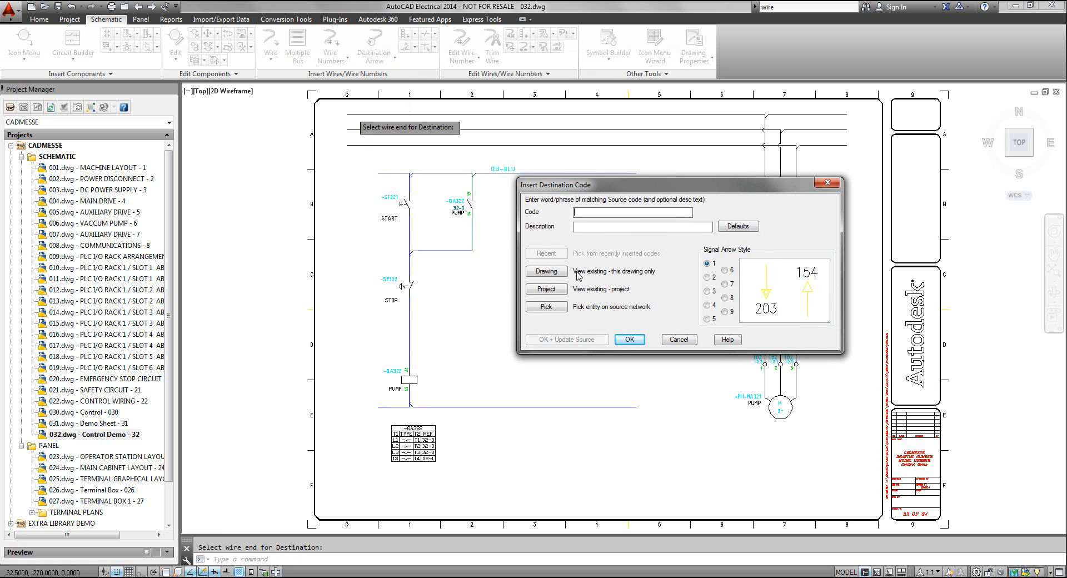
{"action": "left_click", "coordinate": [547, 293]}
{"action": "left_click", "coordinate": [547, 290]}
{"action": "left_click_drag", "start_coordinate": [501, 174], "coordinate": [579, 119]}
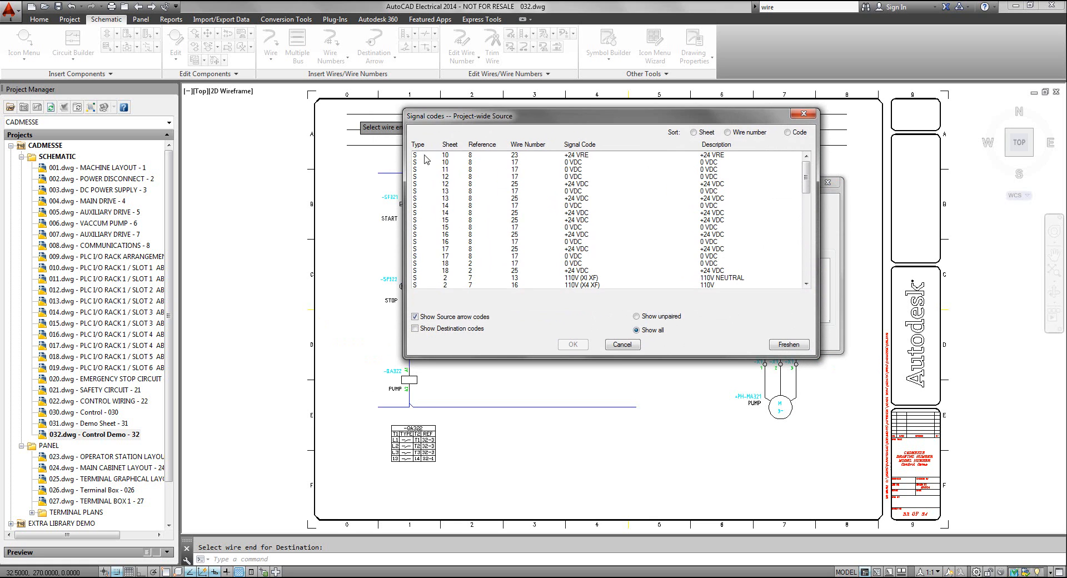
{"action": "left_click_drag", "start_coordinate": [527, 121], "coordinate": [566, 105]}
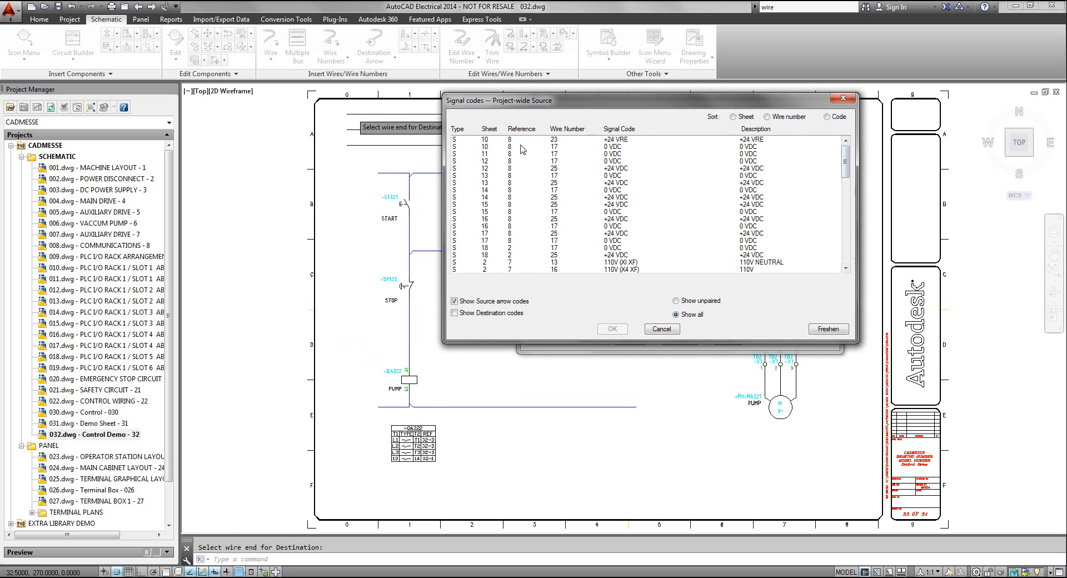
{"action": "left_click_drag", "start_coordinate": [848, 163], "coordinate": [848, 237]}
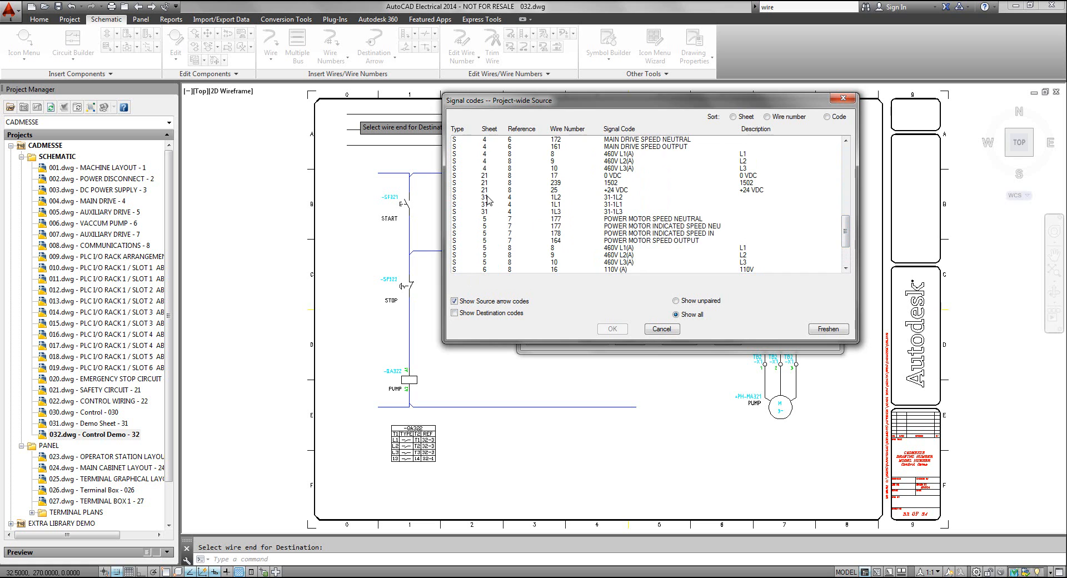
{"action": "left_click", "coordinate": [553, 205]}
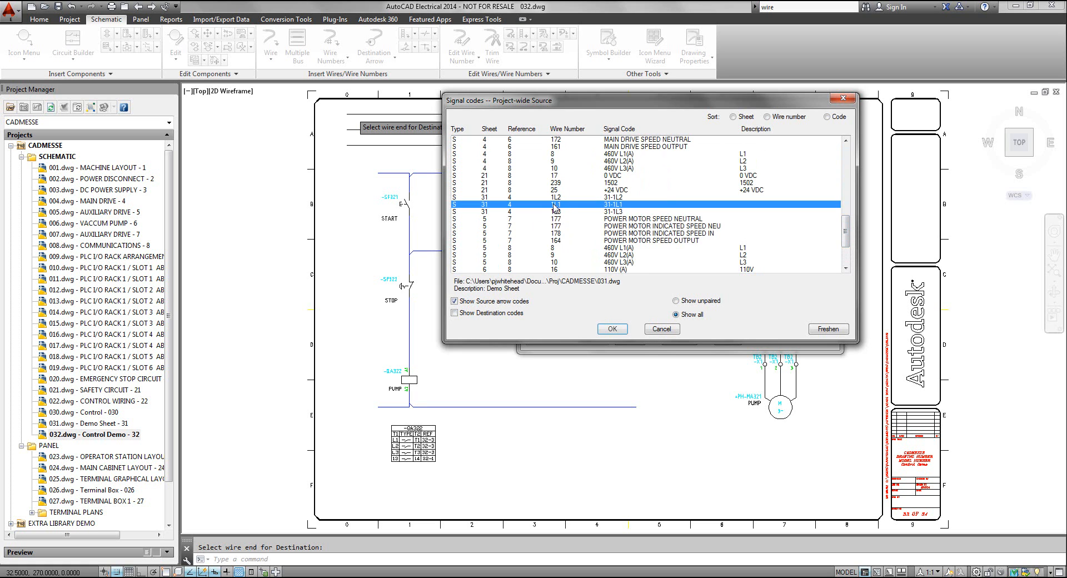
{"action": "left_click", "coordinate": [612, 329]}
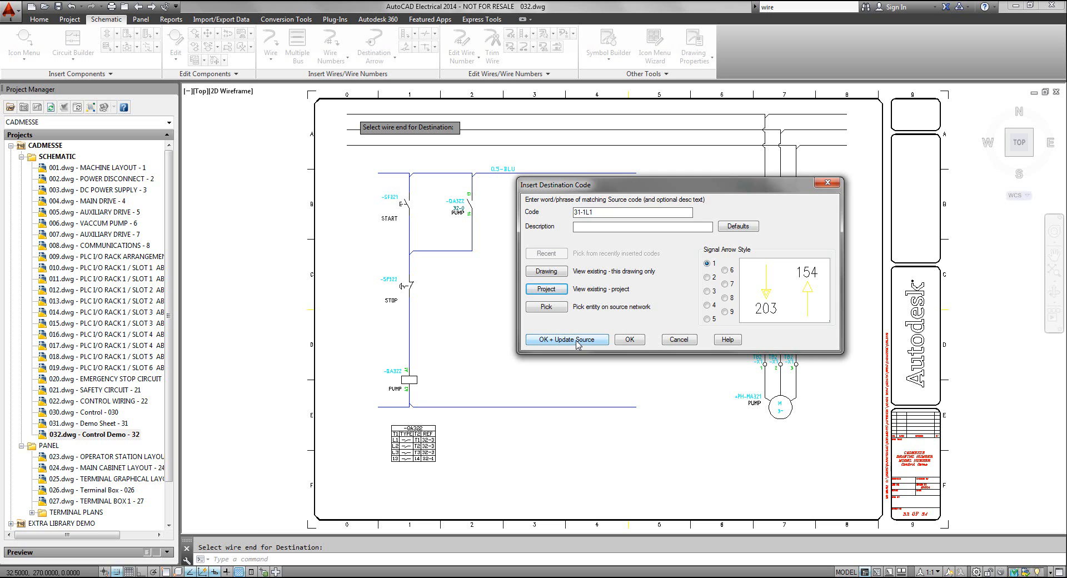
{"action": "left_click", "coordinate": [577, 341]}
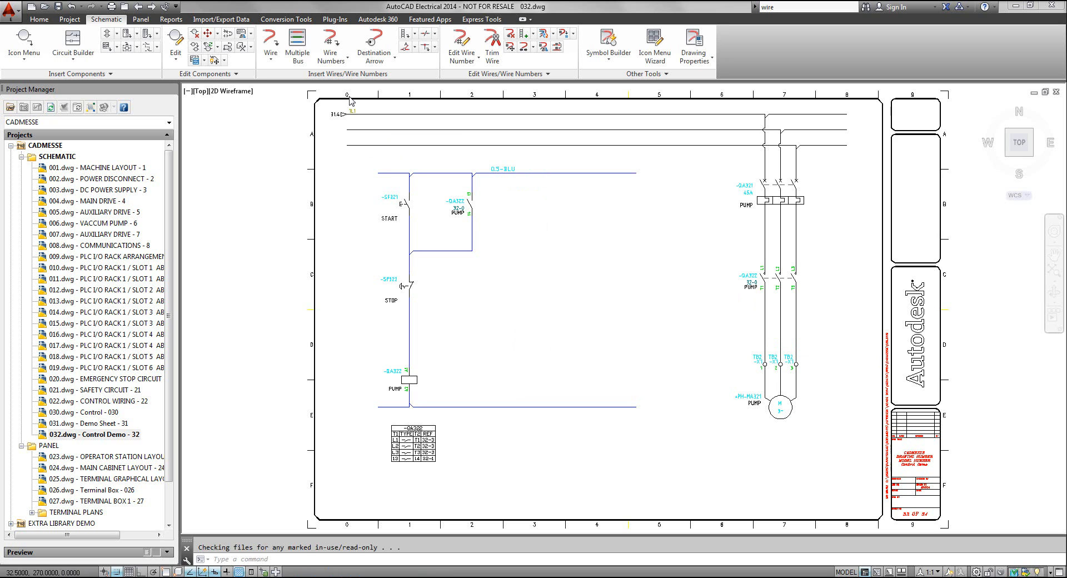
Insert a destination arrow at the left end of the second phase wire, using sheet 31's source code 31-1L2, and update the source
{"action": "scroll", "coordinate": [367, 116], "scroll_direction": "up", "scroll_amount": 3}
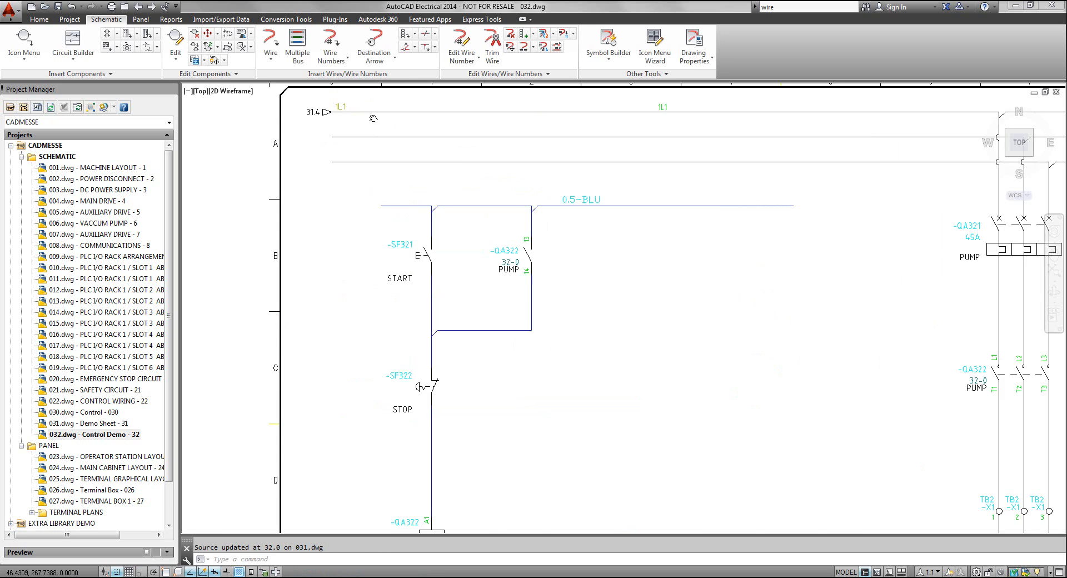
{"action": "scroll", "coordinate": [322, 167], "scroll_direction": "up", "scroll_amount": 2}
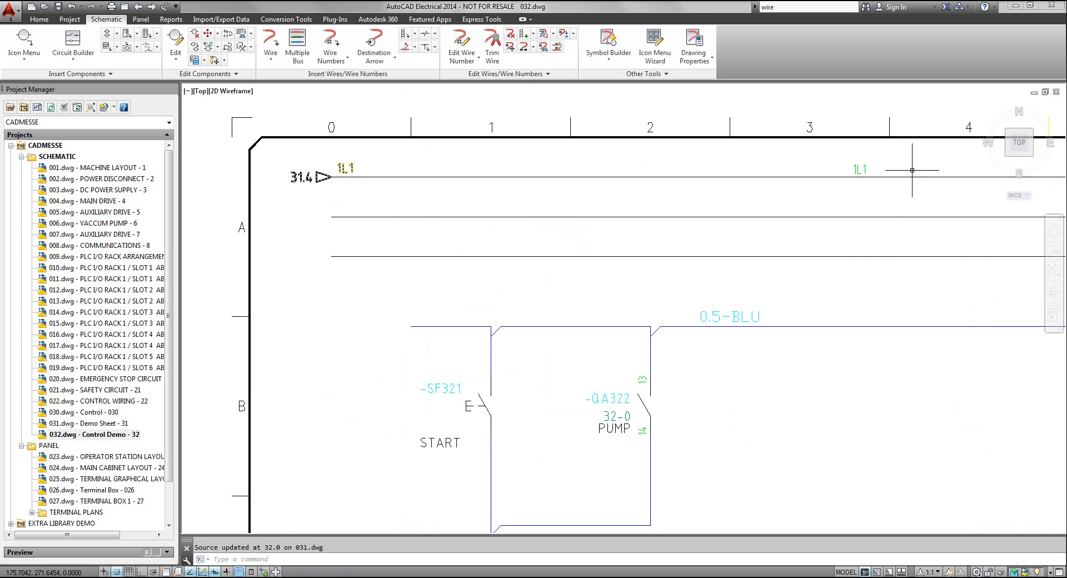
{"action": "scroll", "coordinate": [865, 179], "scroll_direction": "down", "scroll_amount": 1}
{"action": "scroll", "coordinate": [863, 180], "scroll_direction": "up", "scroll_amount": 2}
{"action": "scroll", "coordinate": [862, 182], "scroll_direction": "down", "scroll_amount": 3}
{"action": "middle_click_drag", "start_coordinate": [859, 194], "coordinate": [807, 151]}
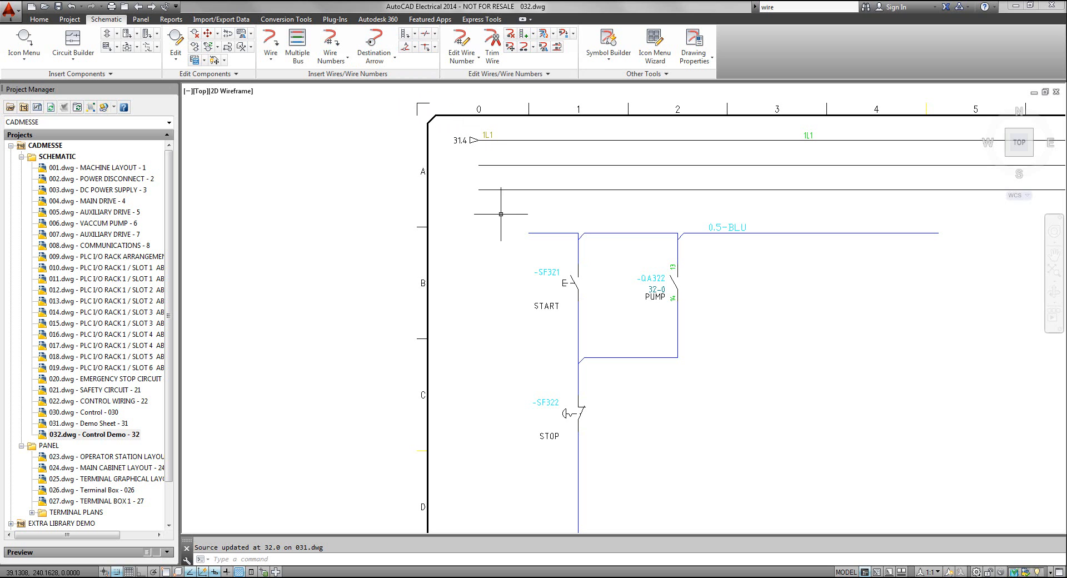
{"action": "key", "text": "Return"}
{"action": "left_click", "coordinate": [488, 166]}
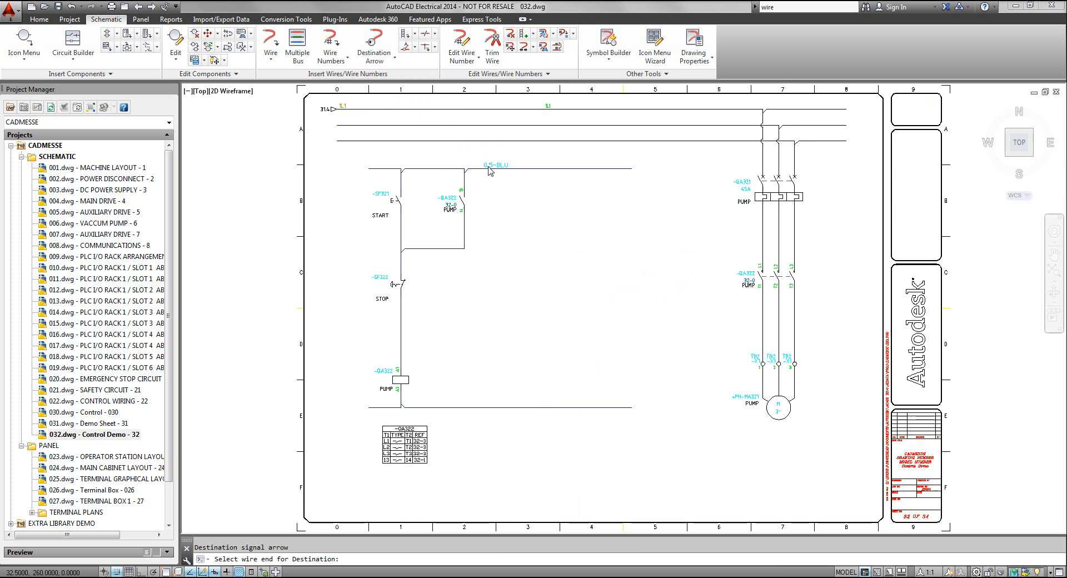
{"action": "left_click", "coordinate": [406, 314]}
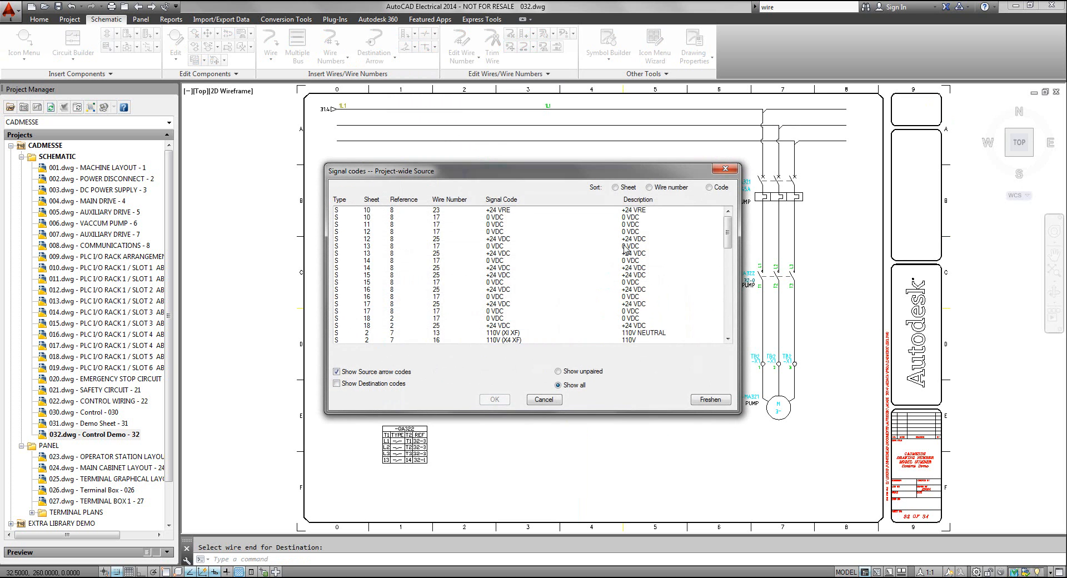
{"action": "left_click_drag", "start_coordinate": [729, 236], "coordinate": [731, 245]}
{"action": "left_click_drag", "start_coordinate": [737, 264], "coordinate": [736, 302]}
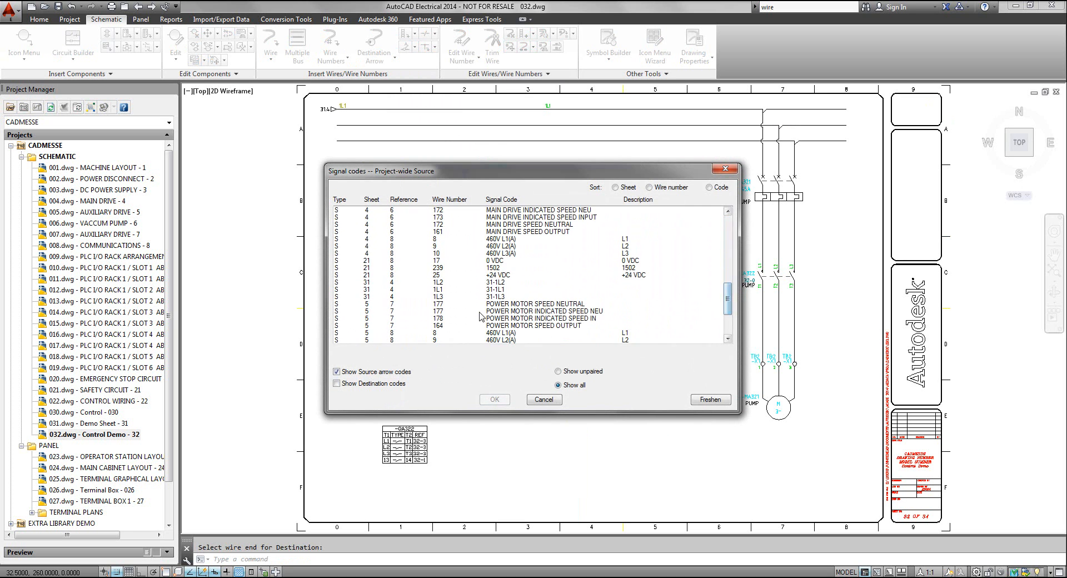
{"action": "left_click", "coordinate": [442, 282]}
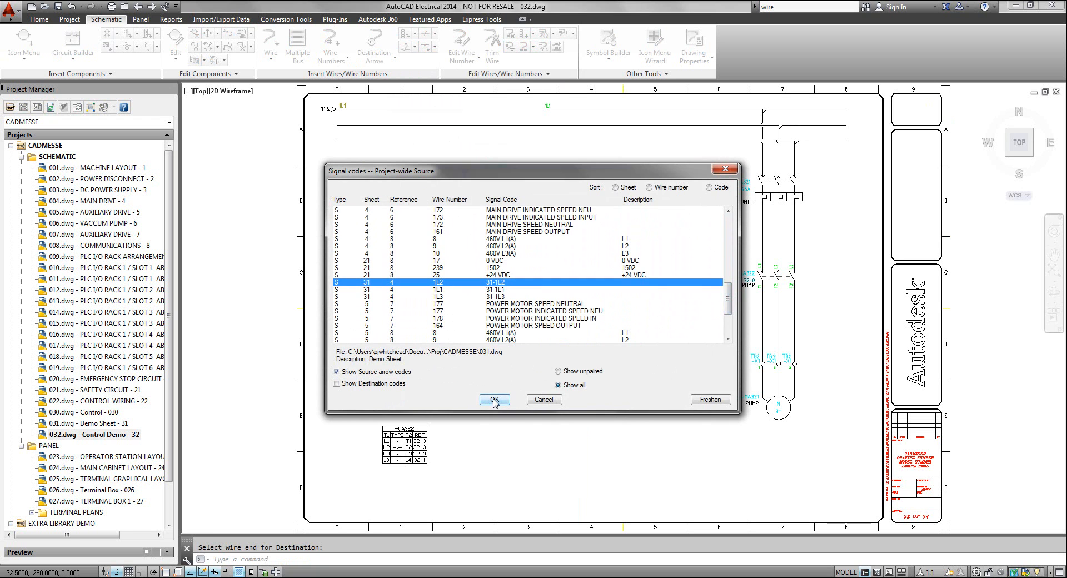
{"action": "left_click", "coordinate": [494, 400]}
{"action": "left_click", "coordinate": [417, 363]}
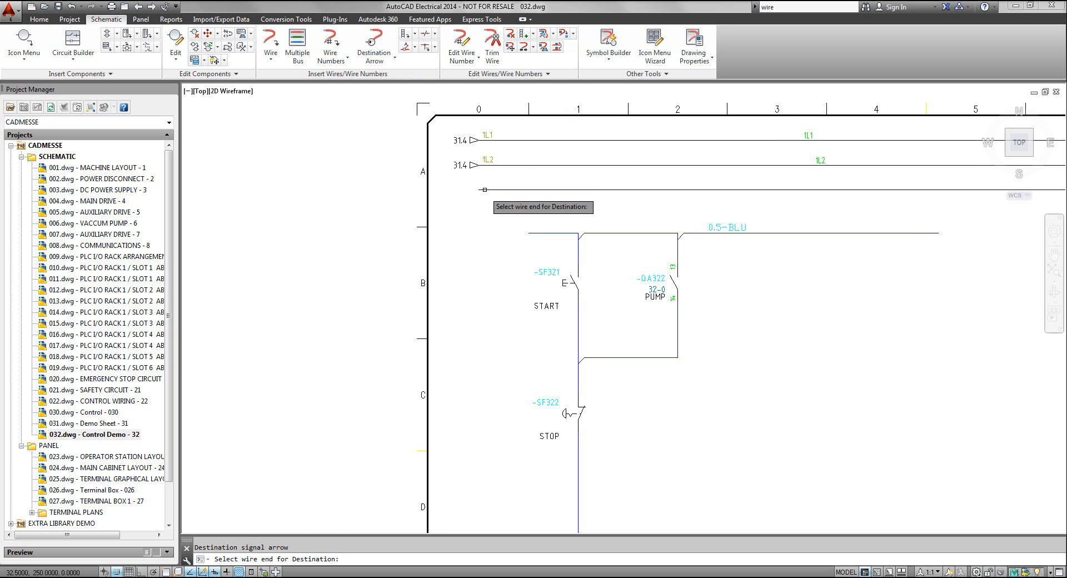
Insert a destination arrow at the left end of the third phase wire with project source code 31-1L3, and update the source
{"action": "left_click", "coordinate": [485, 190]}
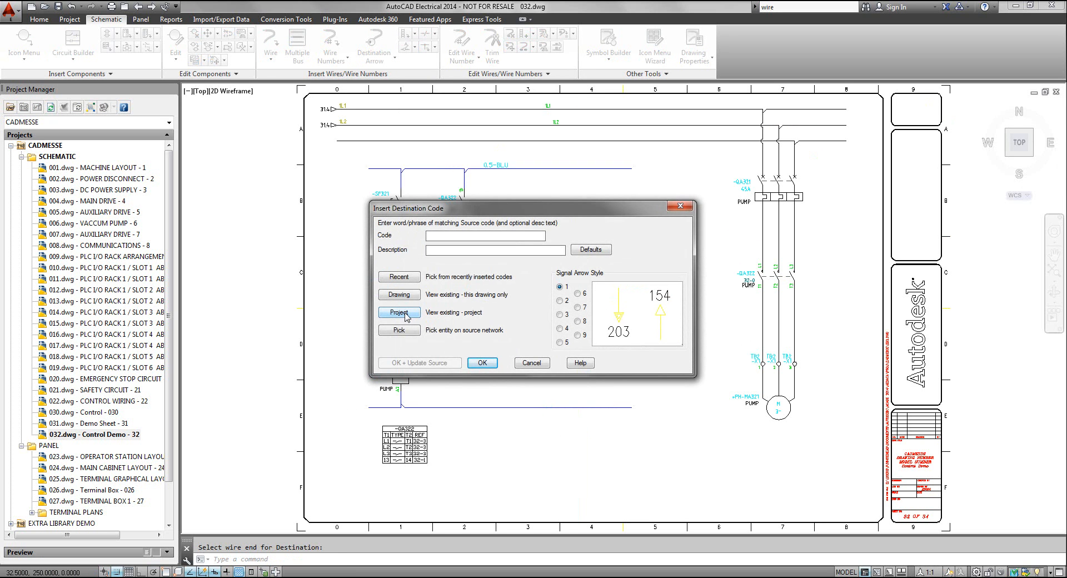
{"action": "left_click", "coordinate": [399, 313]}
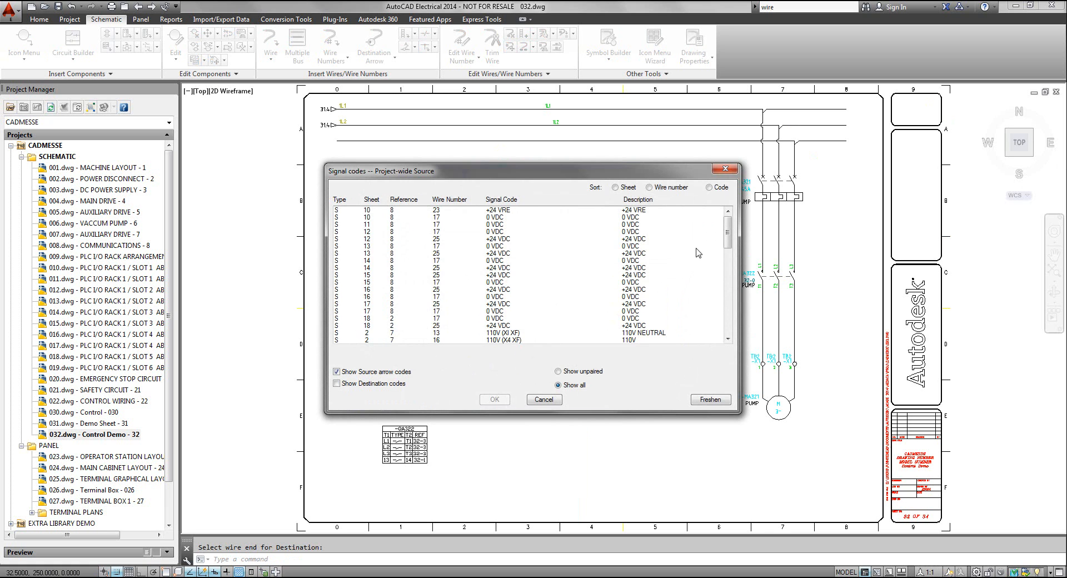
{"action": "left_click_drag", "start_coordinate": [727, 232], "coordinate": [734, 300]}
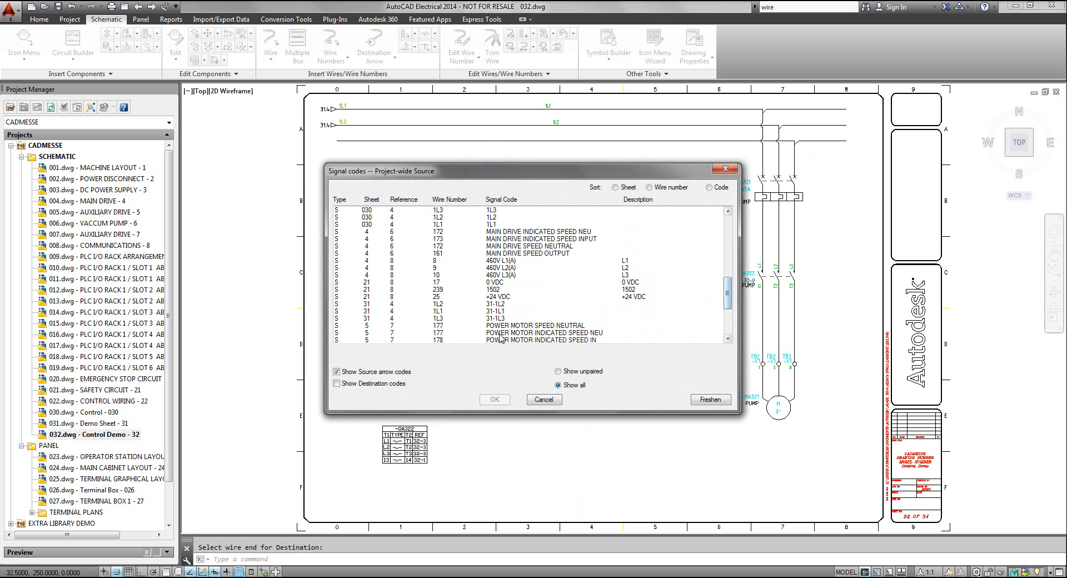
{"action": "left_click", "coordinate": [443, 319]}
{"action": "left_click", "coordinate": [494, 399]}
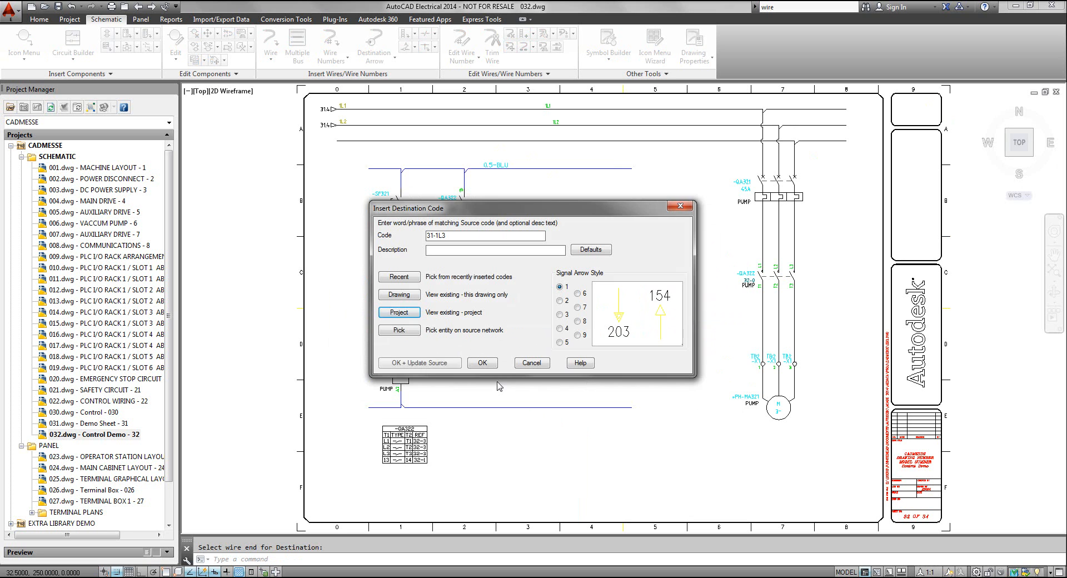
{"action": "left_click", "coordinate": [420, 364]}
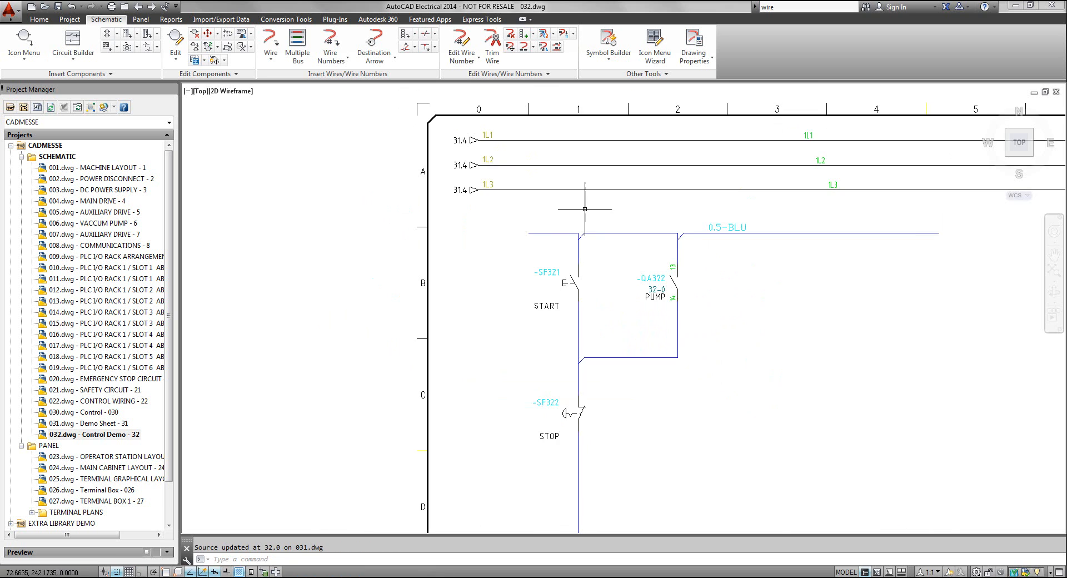
Insert a source arrow coded 32-1L1 at the right end of the top phase wire, declining the matching destination arrow
{"action": "scroll", "coordinate": [596, 275], "scroll_direction": "down", "scroll_amount": 4}
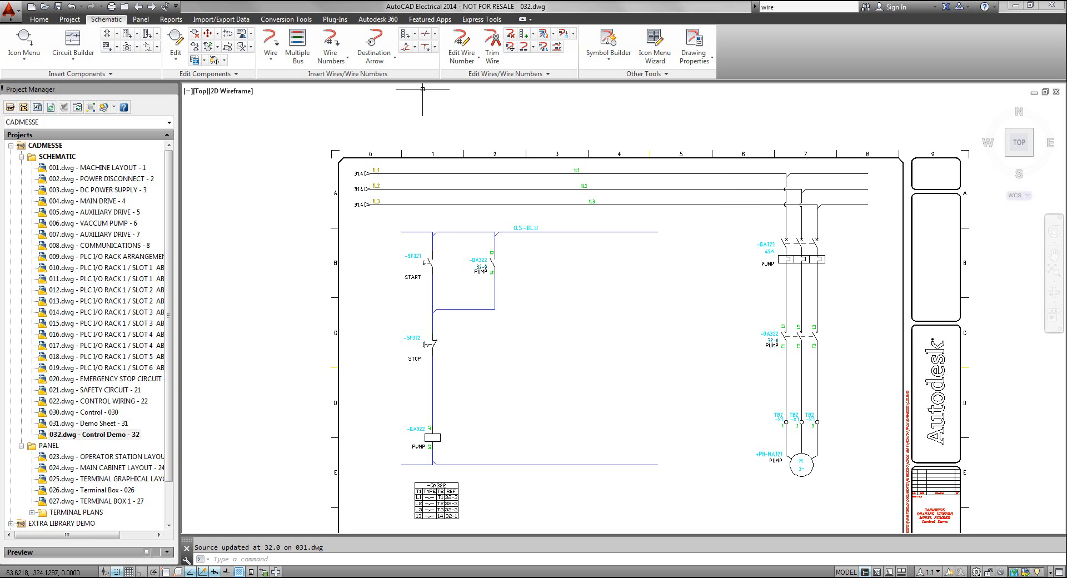
{"action": "left_click", "coordinate": [370, 67]}
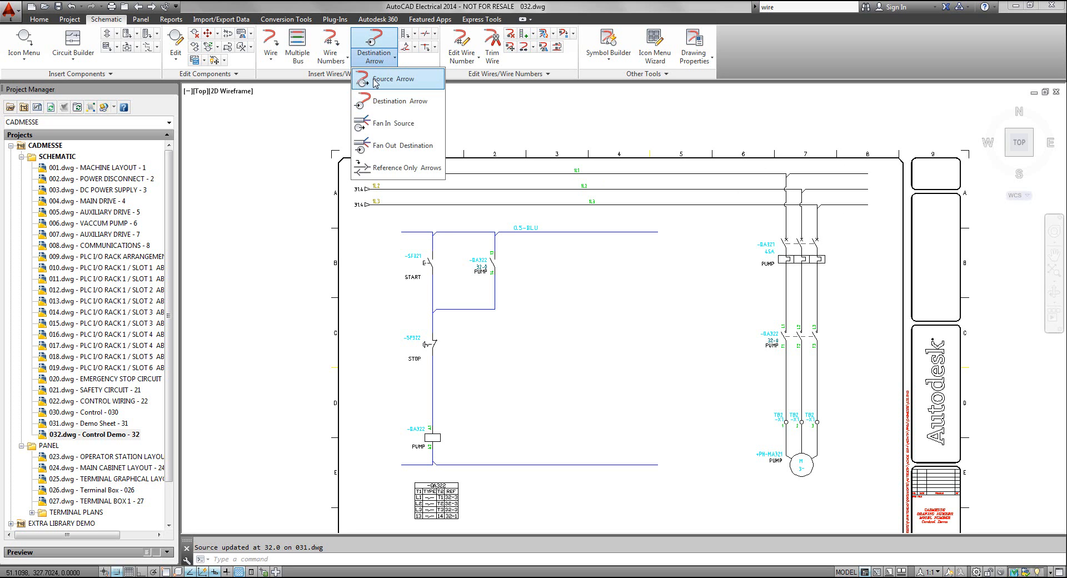
{"action": "left_click", "coordinate": [381, 101]}
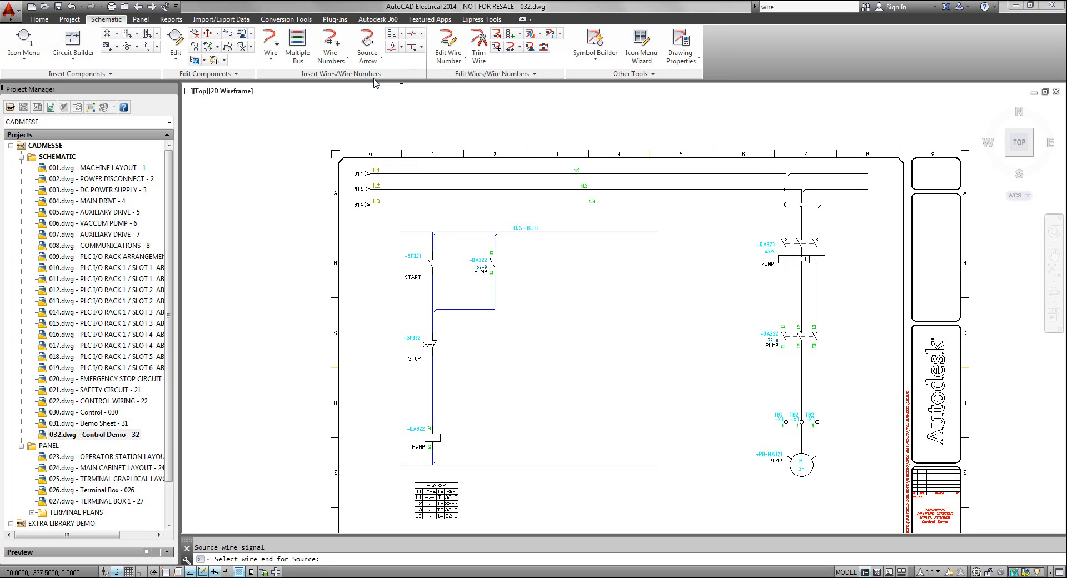
{"action": "left_click", "coordinate": [864, 174]}
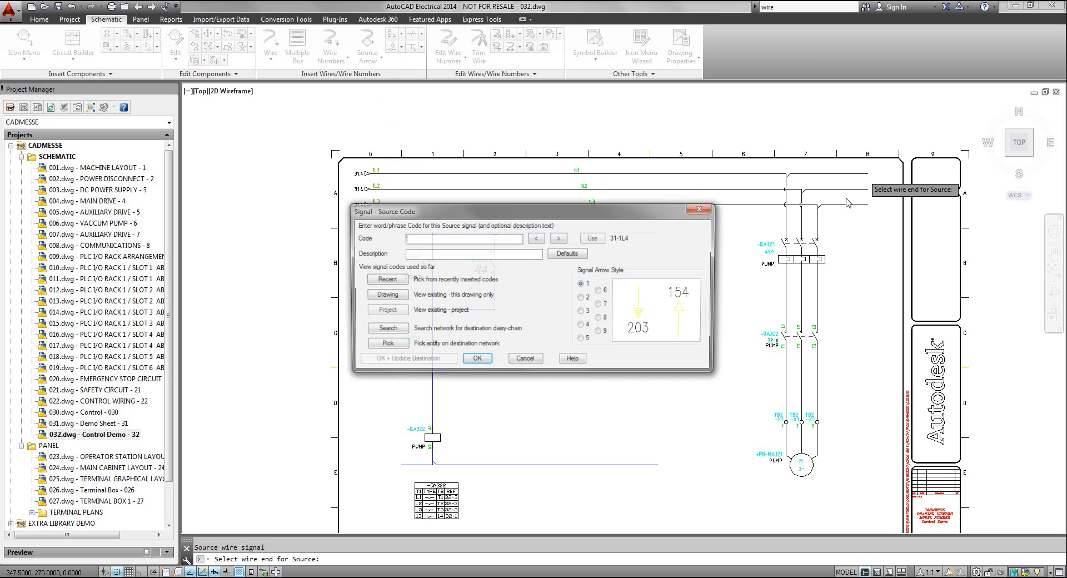
{"action": "left_click_drag", "start_coordinate": [533, 214], "coordinate": [534, 169]}
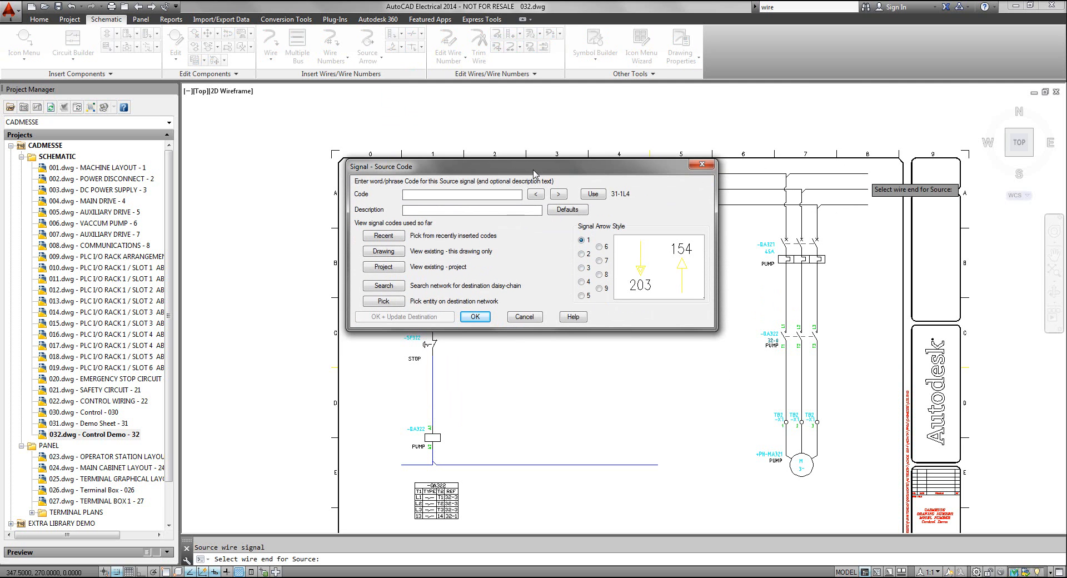
{"action": "left_click_drag", "start_coordinate": [533, 171], "coordinate": [638, 248]}
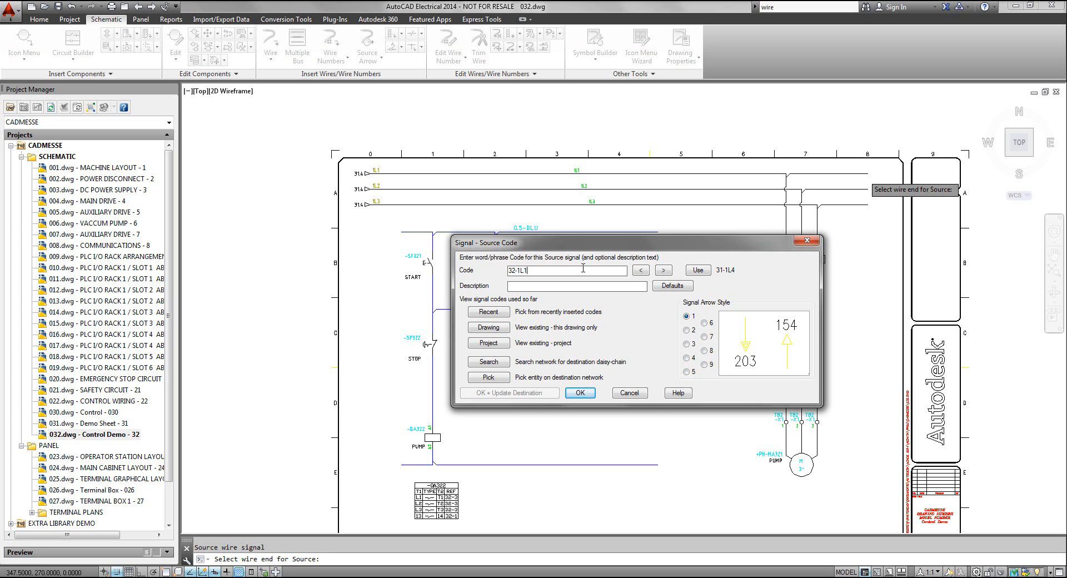
{"action": "left_click", "coordinate": [579, 392]}
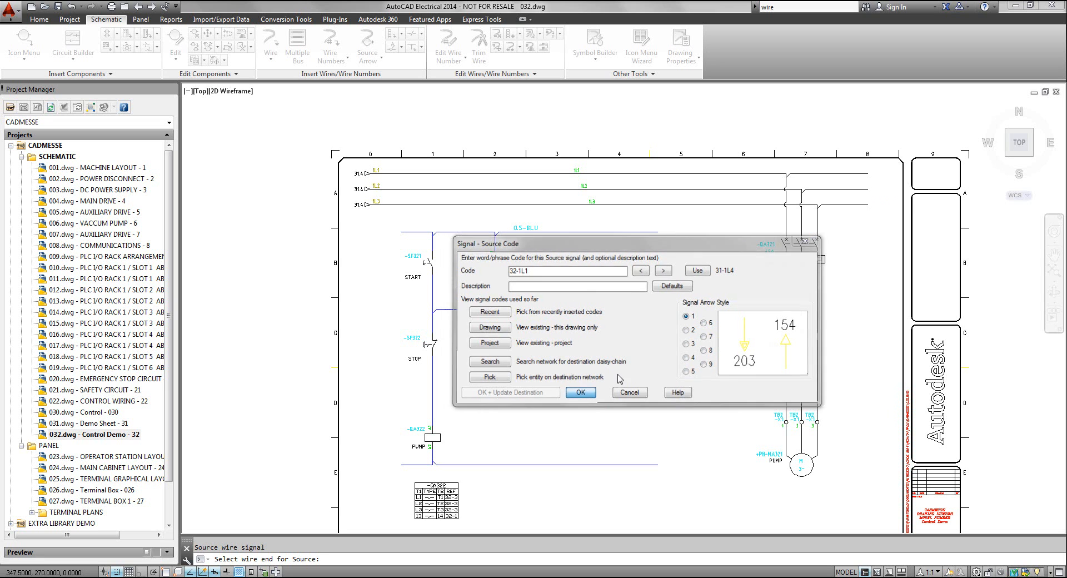
{"action": "left_click_drag", "start_coordinate": [547, 272], "coordinate": [558, 243]}
{"action": "left_click", "coordinate": [561, 264]}
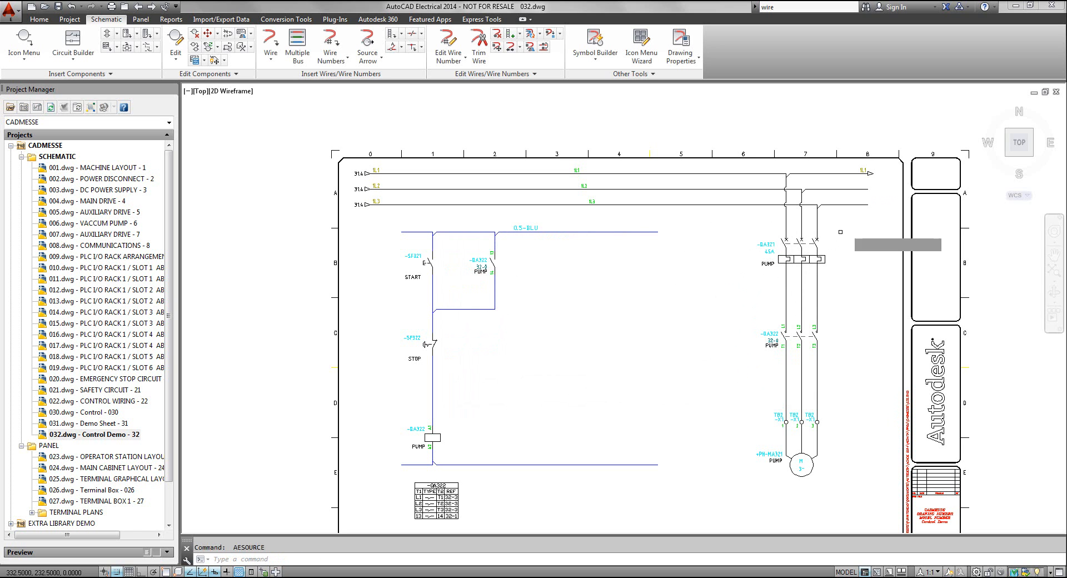
Add a source arrow at the right end of the second phase wire with the suggested code 32-1L2, without a matching destination arrow
{"action": "left_click", "coordinate": [865, 189]}
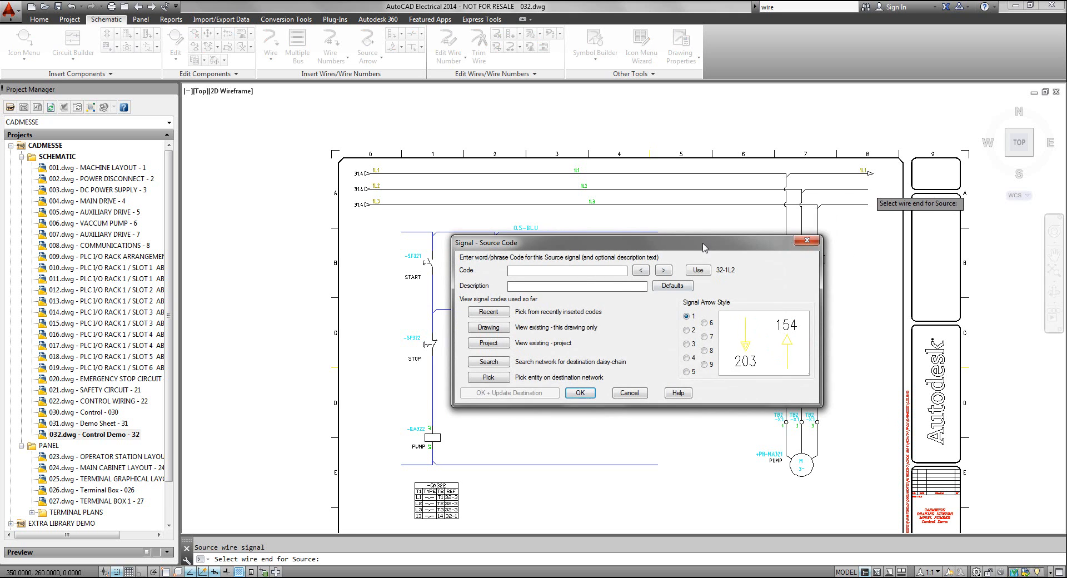
{"action": "left_click_drag", "start_coordinate": [703, 245], "coordinate": [639, 194]}
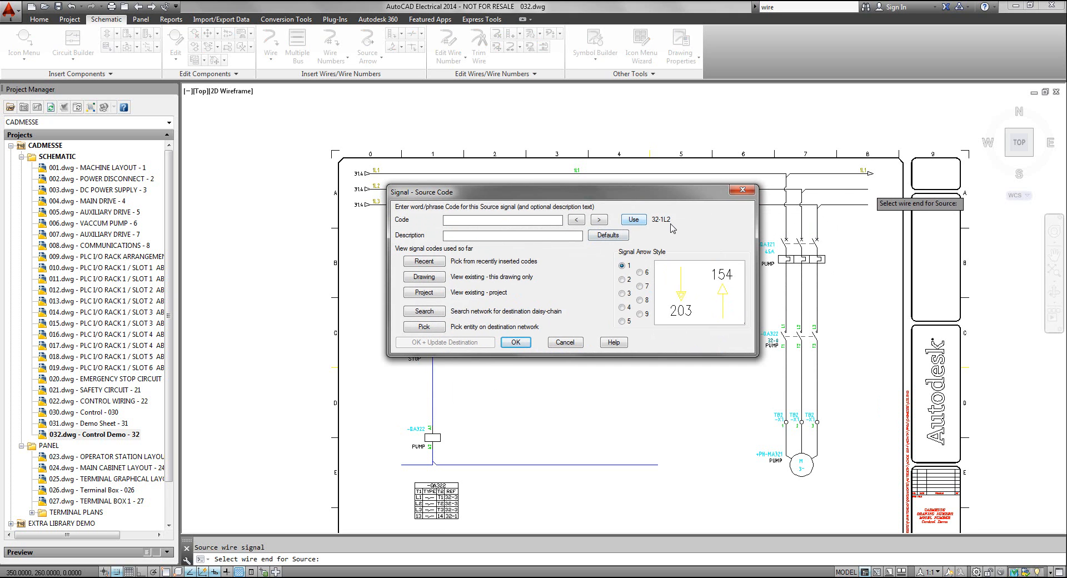
{"action": "left_click", "coordinate": [634, 219]}
{"action": "left_click", "coordinate": [515, 342]}
{"action": "left_click", "coordinate": [548, 296]}
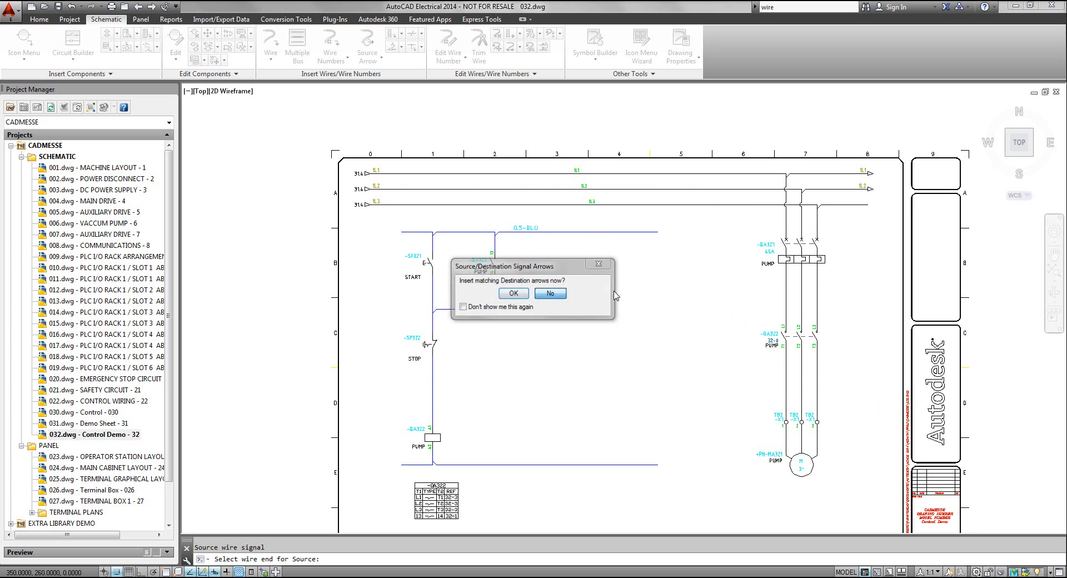
Add a source arrow at the right end of the third phase wire with the suggested next code, skipping the matching destination arrow
{"action": "left_click", "coordinate": [864, 205]}
{"action": "left_click", "coordinate": [633, 220]}
{"action": "left_click", "coordinate": [523, 342]}
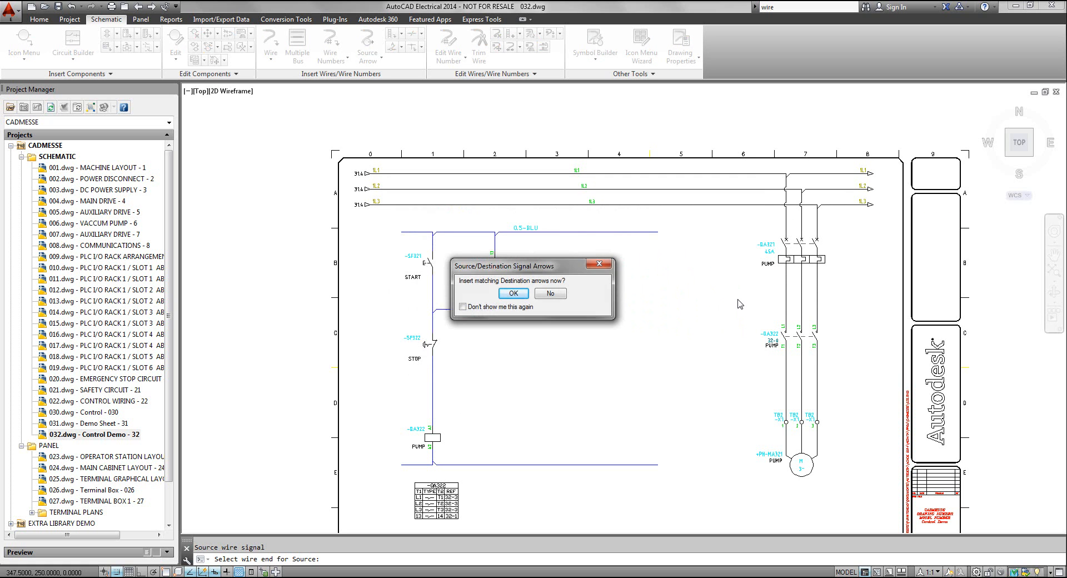
{"action": "left_click", "coordinate": [550, 293]}
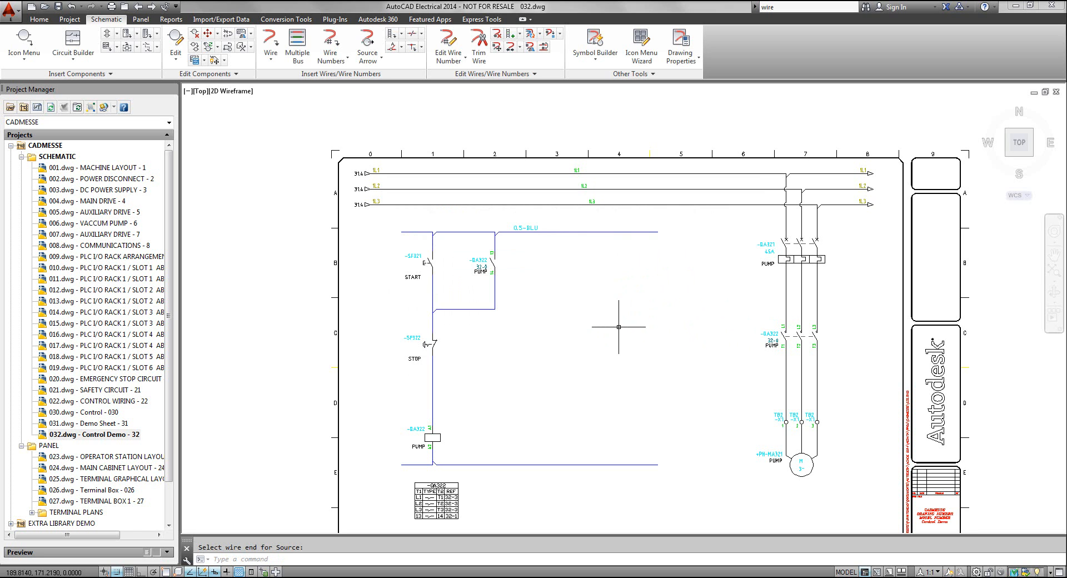
Insert a destination arrow at the left end of the upper control wire with project source code P0301 (24VDC), and update the source
{"action": "middle_click_drag", "start_coordinate": [603, 226], "coordinate": [581, 168]}
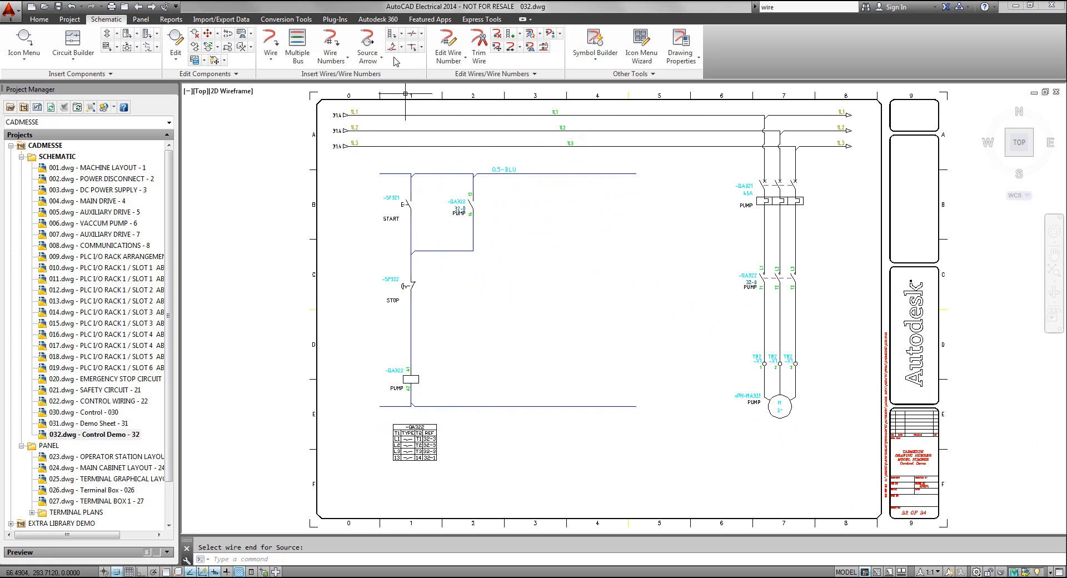
{"action": "left_click", "coordinate": [371, 62]}
{"action": "left_click", "coordinate": [392, 101]}
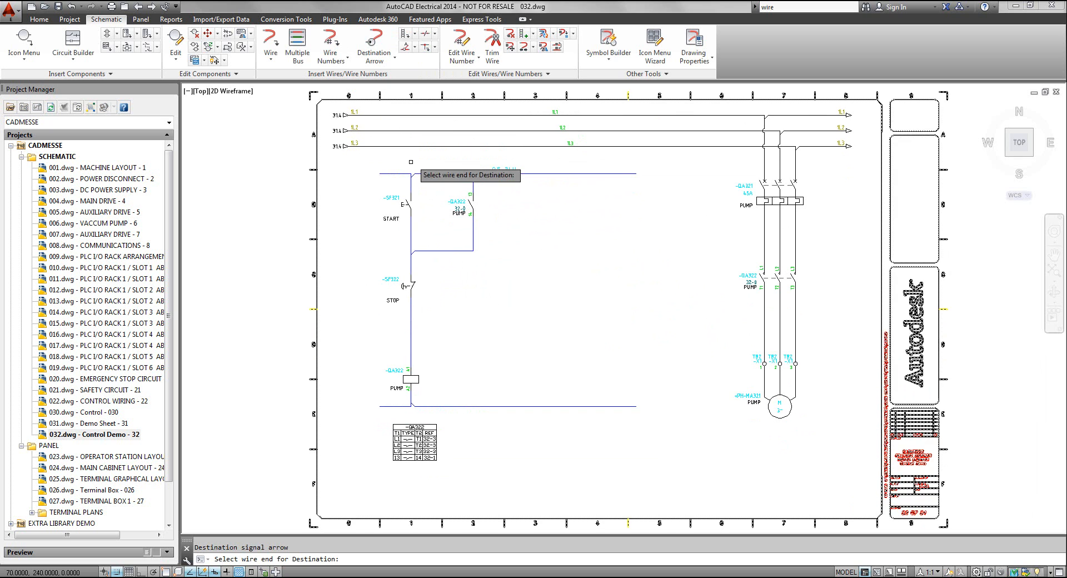
{"action": "left_click", "coordinate": [384, 173]}
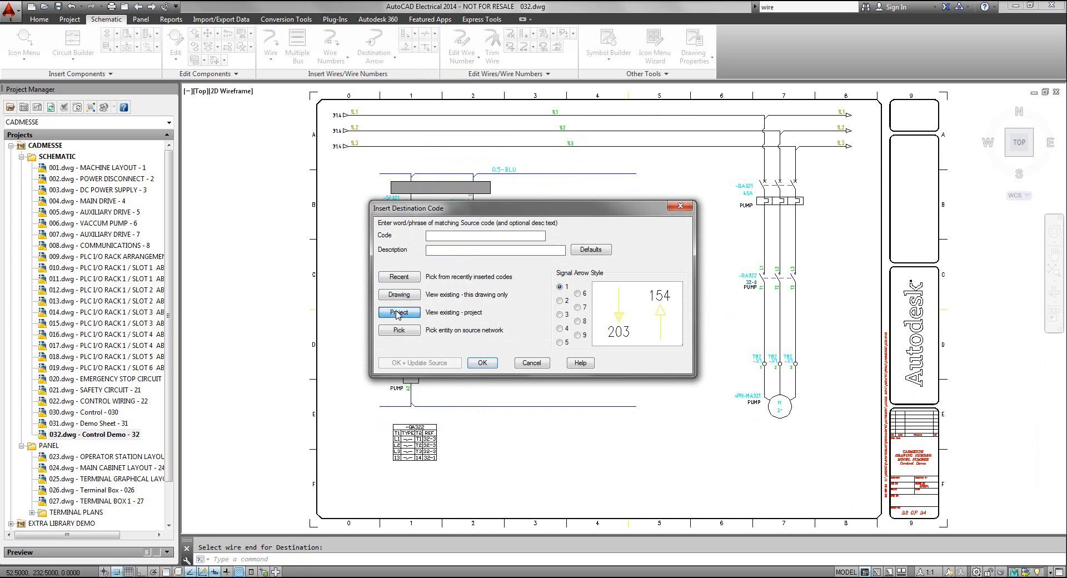
{"action": "left_click", "coordinate": [398, 313]}
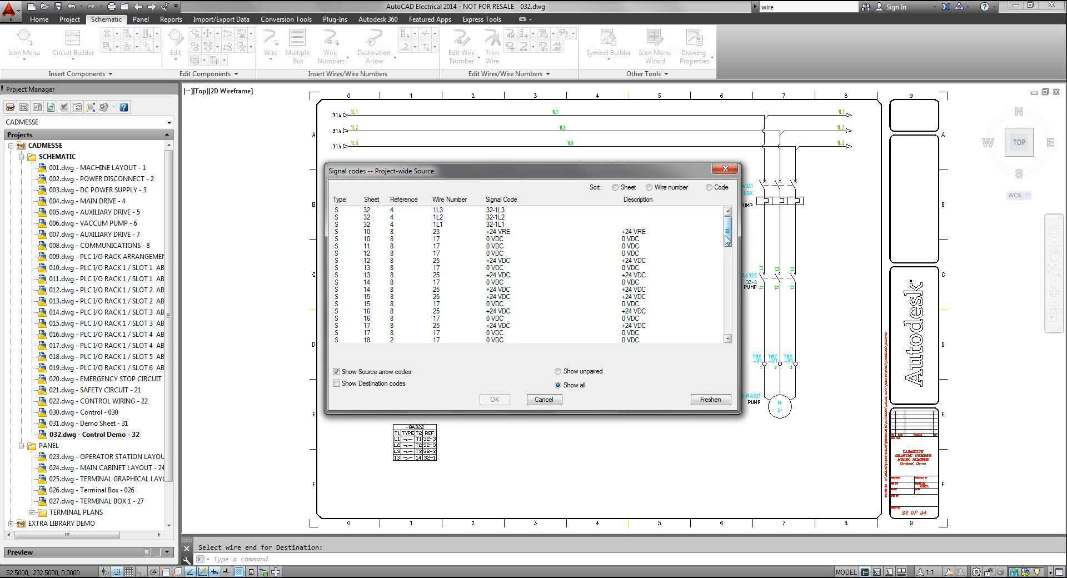
{"action": "left_click_drag", "start_coordinate": [726, 239], "coordinate": [730, 284]}
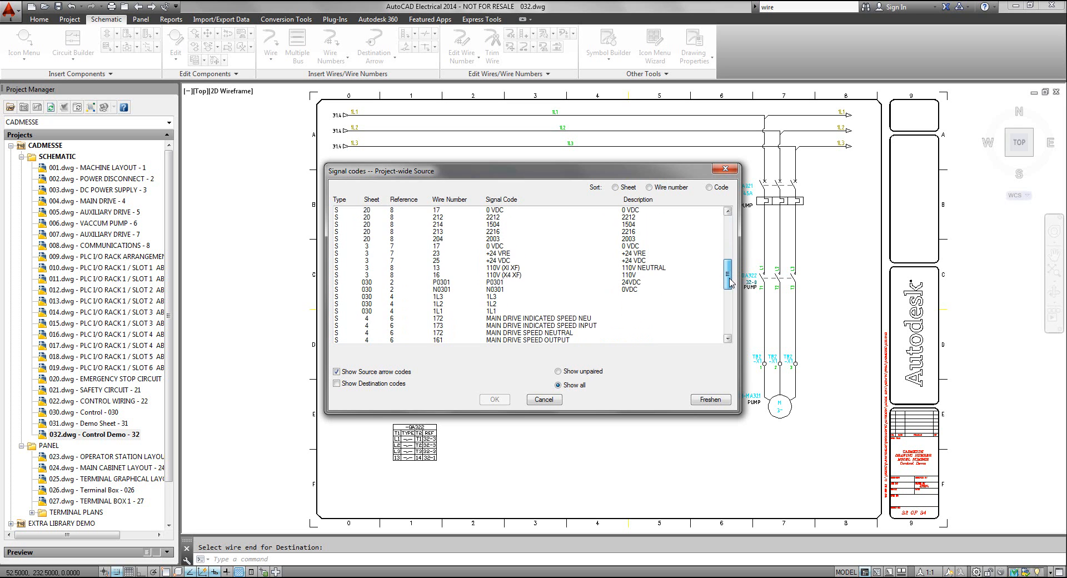
{"action": "left_click", "coordinate": [447, 285]}
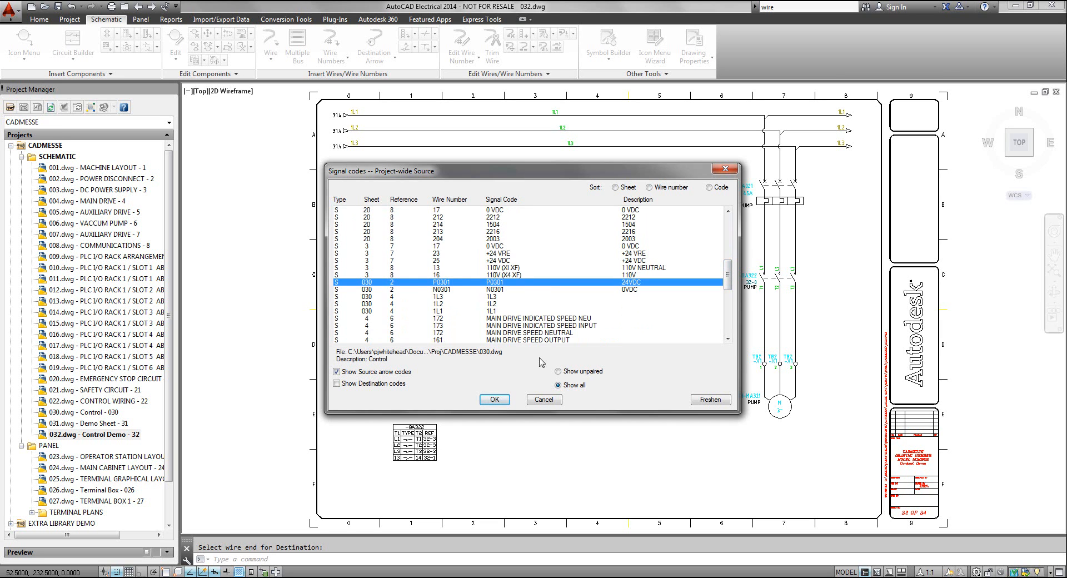
{"action": "left_click", "coordinate": [506, 405]}
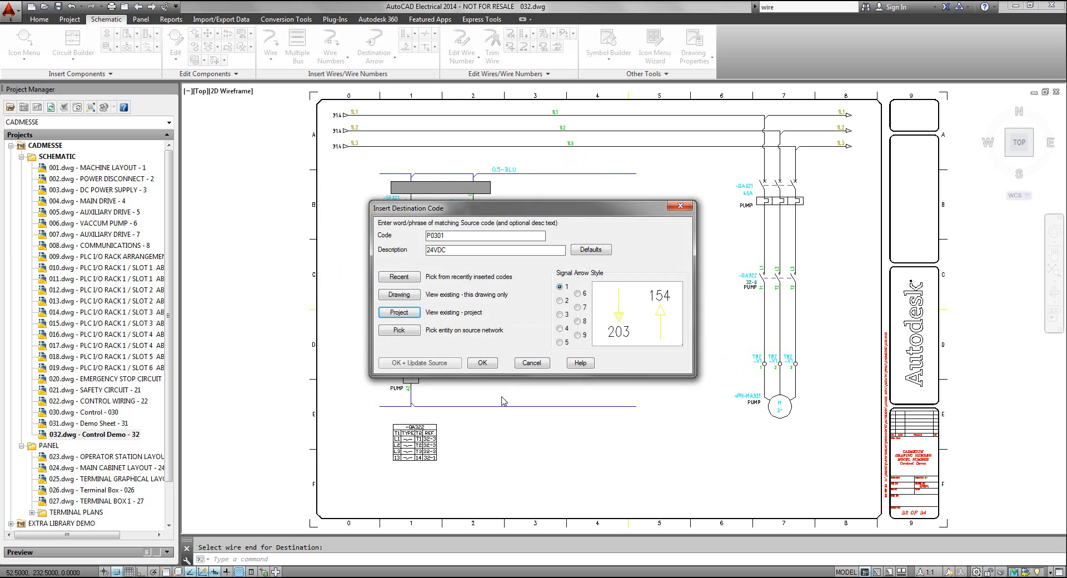
{"action": "left_click", "coordinate": [452, 366]}
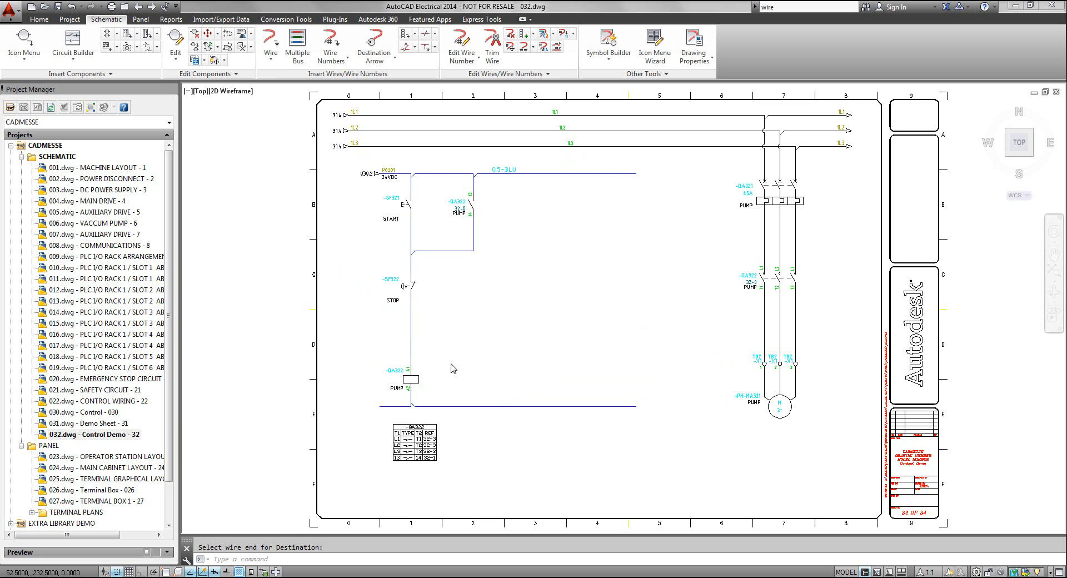
Insert a destination arrow at the left end of the lower control wire with project source code N0301 (0VDC), and update the source
{"action": "left_click", "coordinate": [374, 42]}
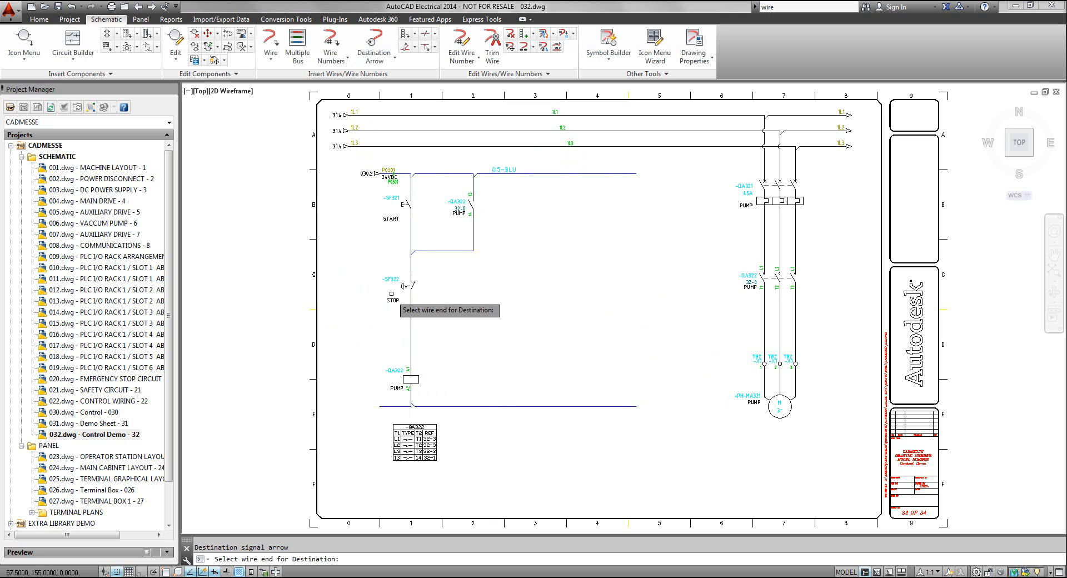
{"action": "left_click", "coordinate": [388, 407]}
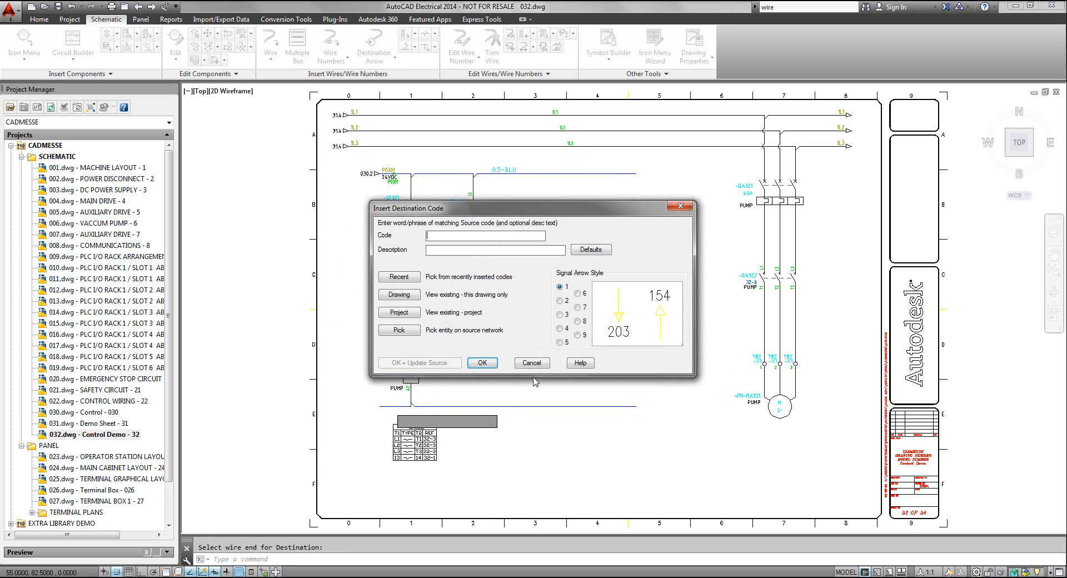
{"action": "left_click", "coordinate": [399, 313]}
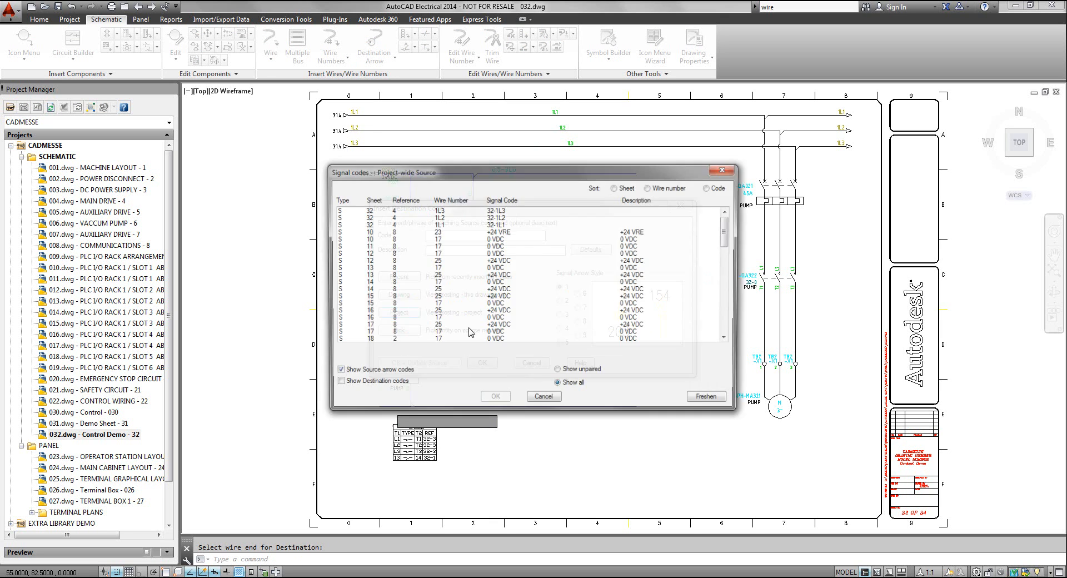
{"action": "left_click_drag", "start_coordinate": [727, 234], "coordinate": [732, 289]}
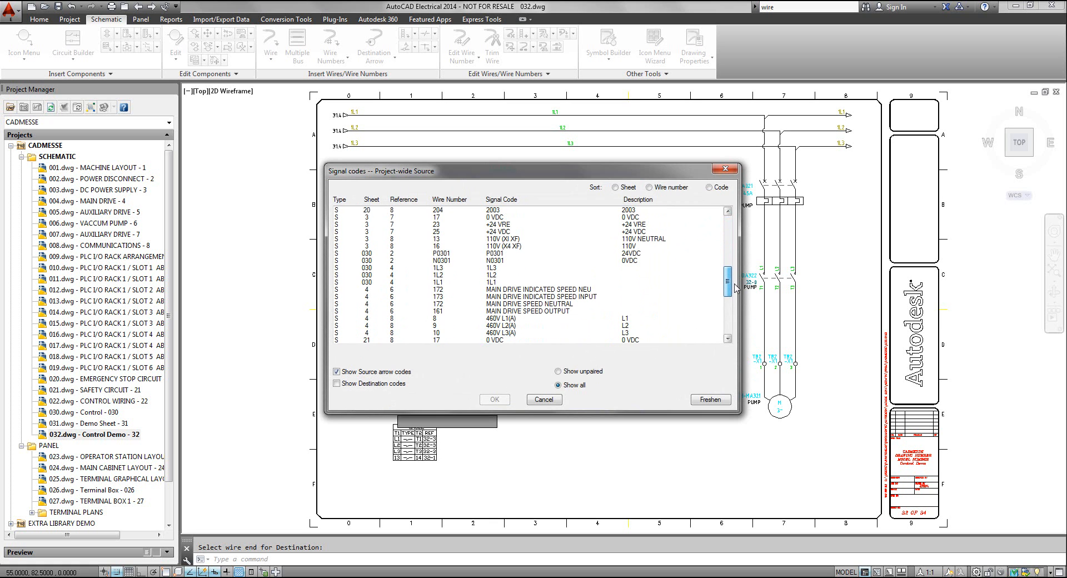
{"action": "left_click", "coordinate": [452, 263]}
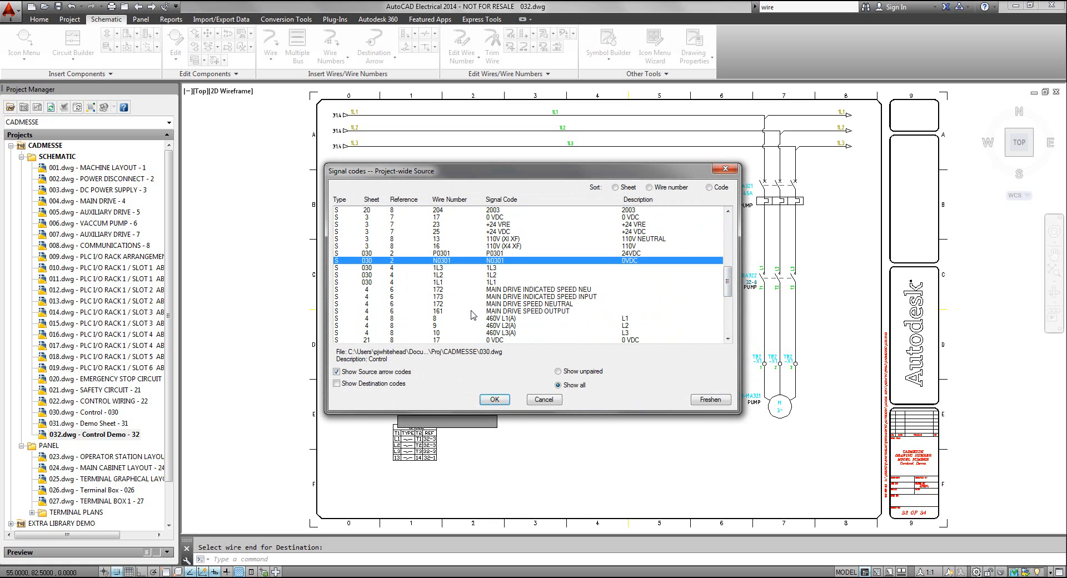
{"action": "left_click", "coordinate": [503, 399]}
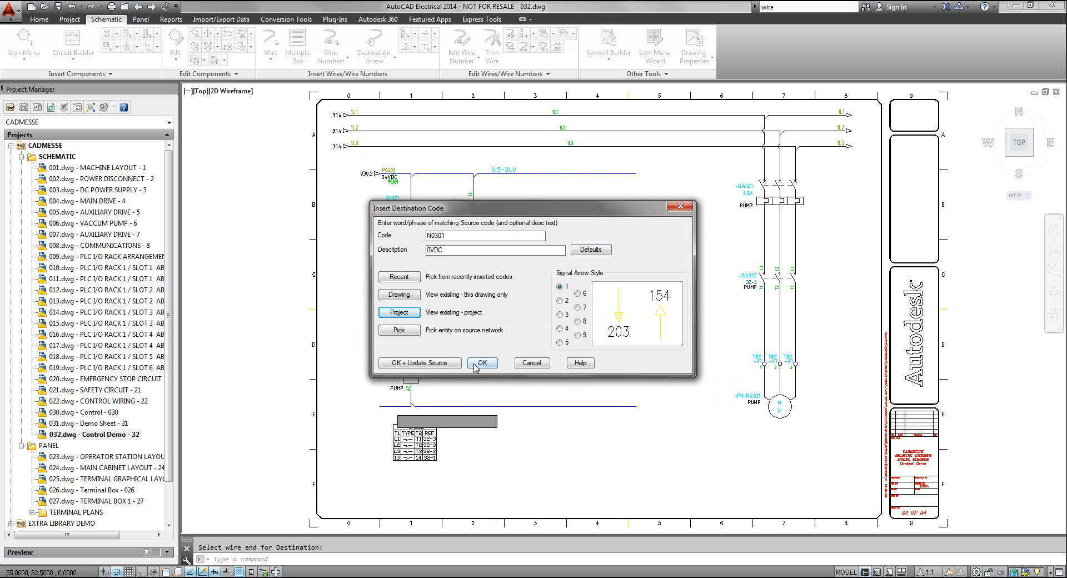
{"action": "left_click", "coordinate": [432, 364]}
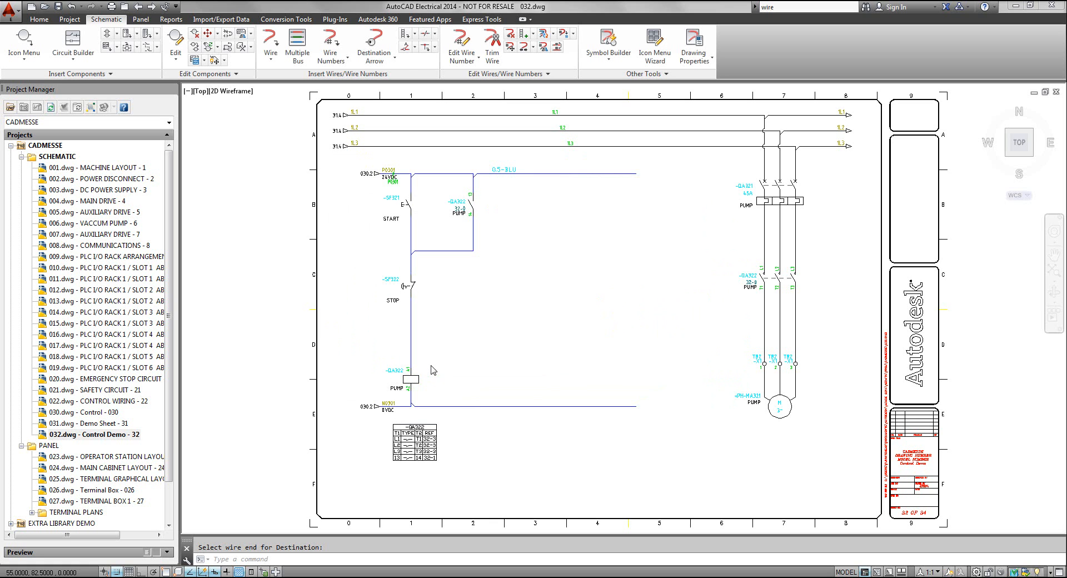
Configure 3 Phase wire numbering with prefix 32 on hold, base U on increment and suffix 1 on hold
{"action": "middle_click", "coordinate": [531, 357]}
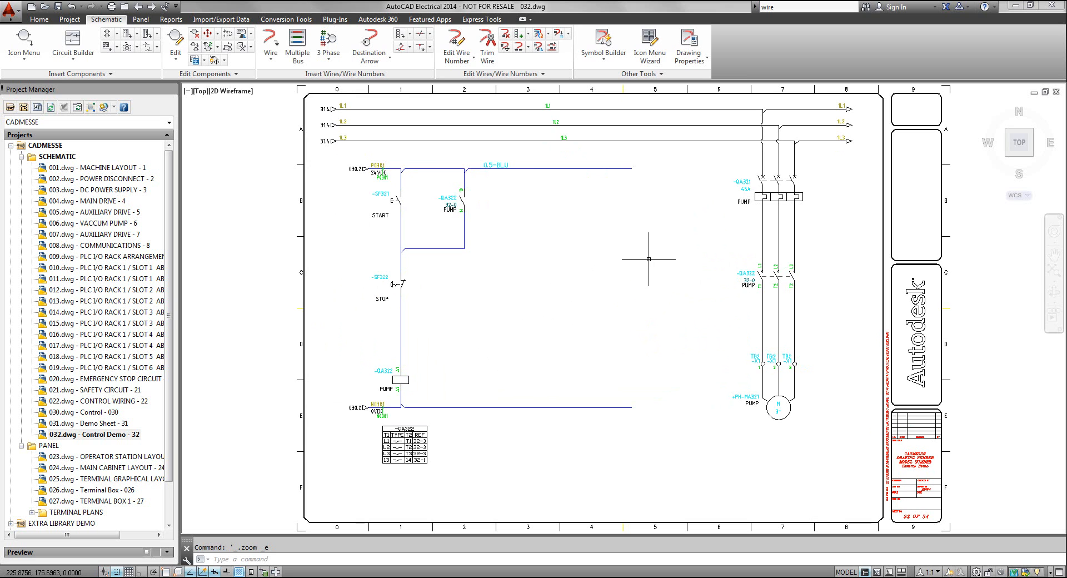
{"action": "scroll", "coordinate": [669, 252], "scroll_direction": "up", "scroll_amount": 2}
{"action": "middle_click_drag", "start_coordinate": [668, 254], "coordinate": [537, 264]}
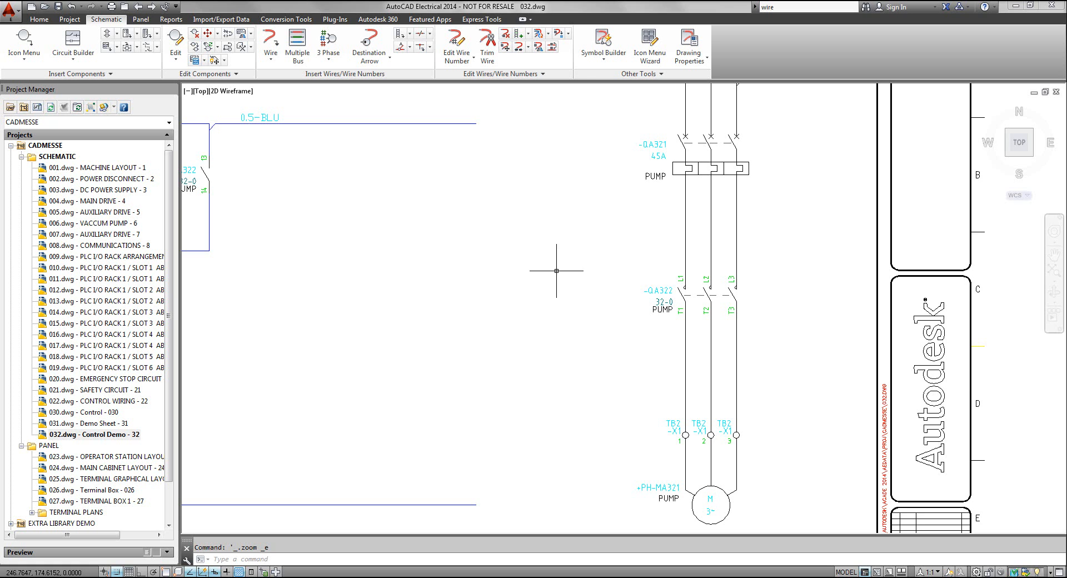
{"action": "middle_click_drag", "start_coordinate": [617, 254], "coordinate": [609, 230]}
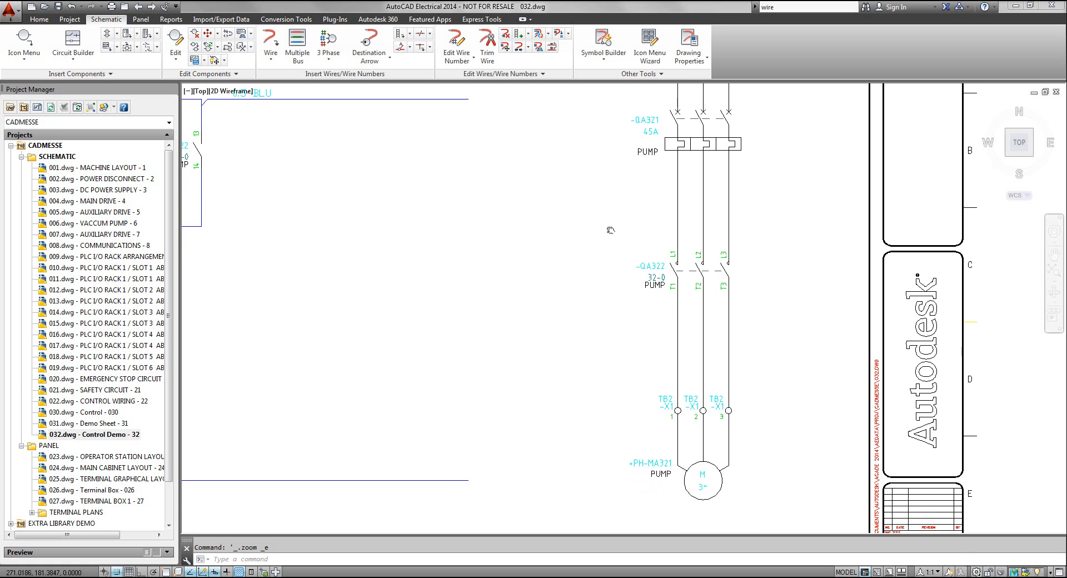
{"action": "left_click", "coordinate": [327, 42]}
{"action": "left_click_drag", "start_coordinate": [490, 223], "coordinate": [387, 156]}
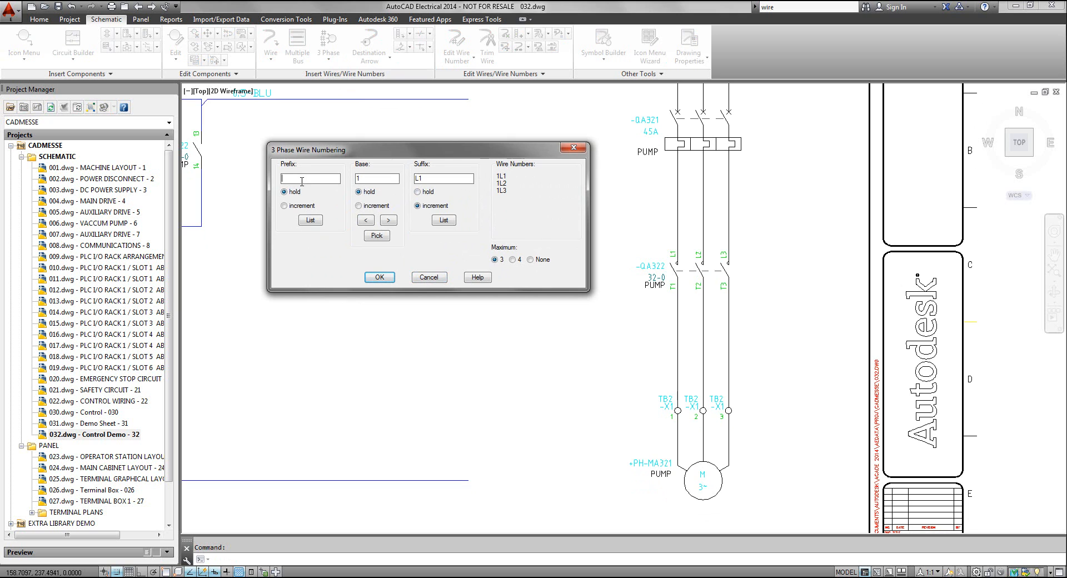
{"action": "left_click", "coordinate": [371, 179]}
{"action": "left_click", "coordinate": [360, 207]}
{"action": "double_click", "coordinate": [439, 181]}
{"action": "left_click", "coordinate": [418, 192]}
{"action": "left_click", "coordinate": [378, 276]}
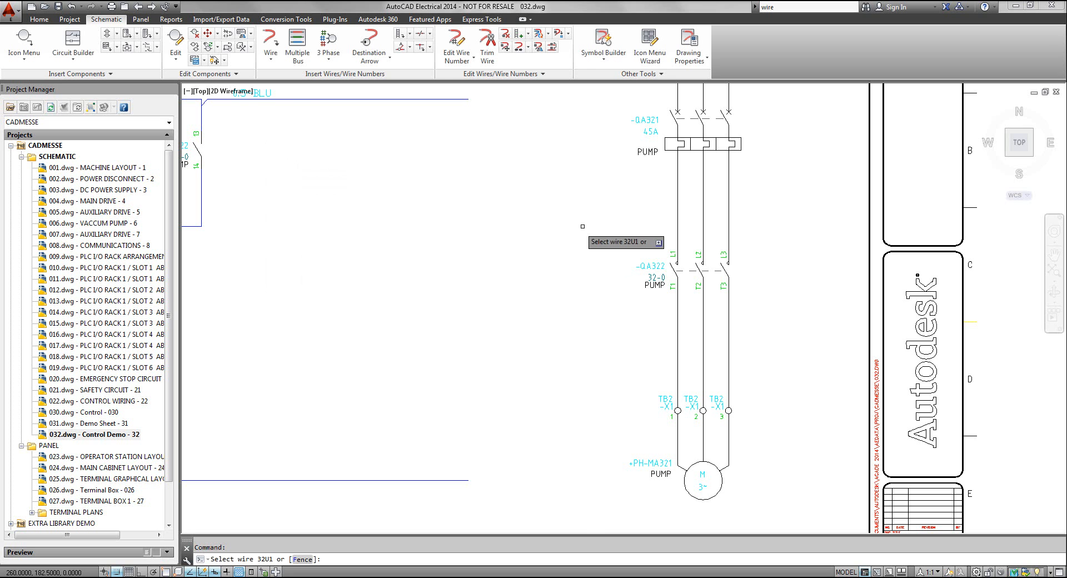
Number the three motor wires between -QA321 and -QA322 as 32U1, 32V1 and 32W1 using a fence selection
{"action": "type", "text": "F"}
{"action": "key", "text": "Return"}
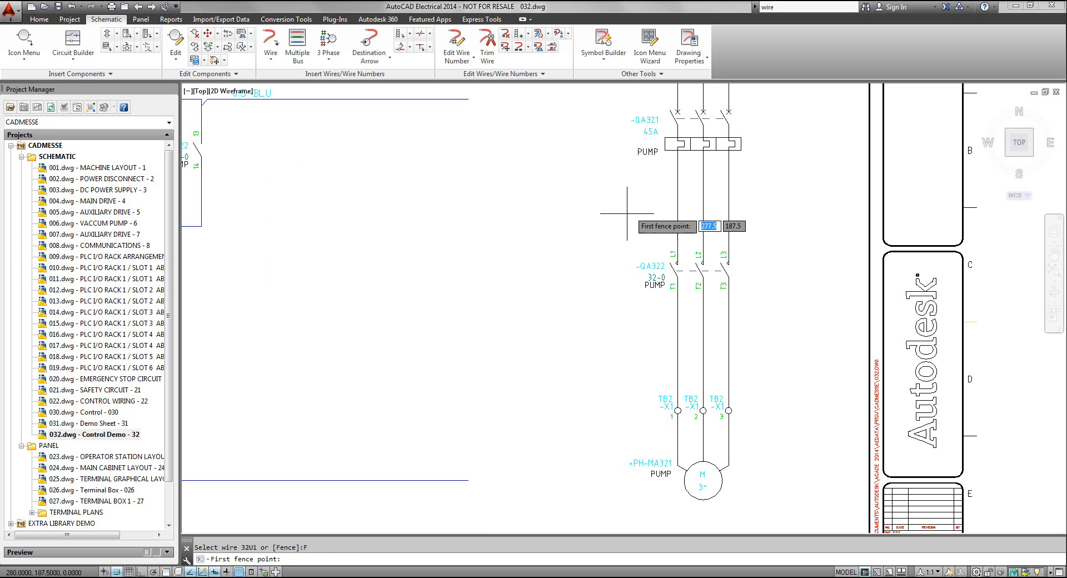
{"action": "left_click", "coordinate": [770, 215]}
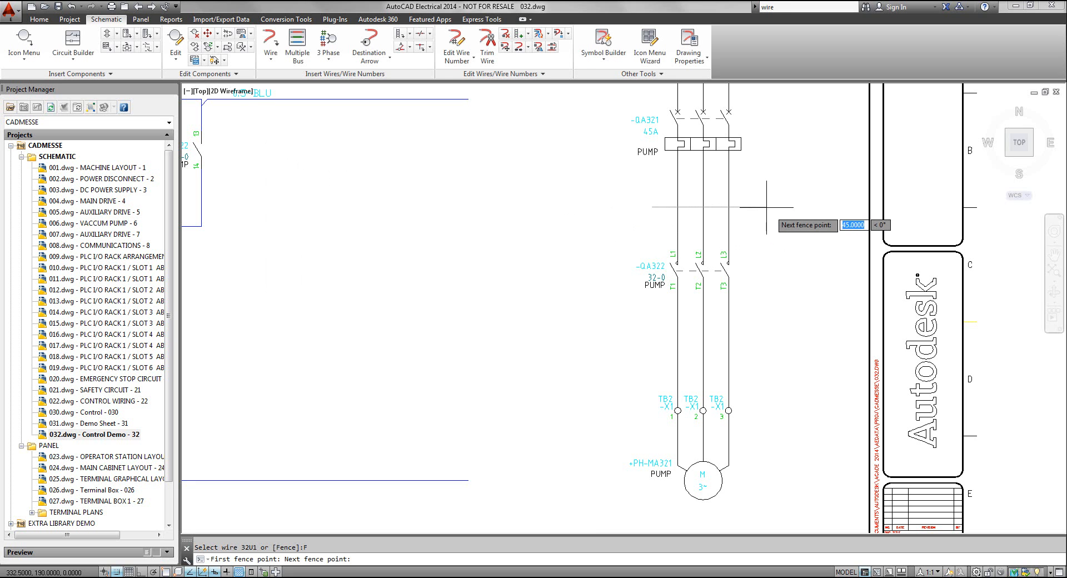
Number the three wires between contactor -QA322 and the TB2 terminals as 32U2, 32V2 and 32W2 by fence, and end the numbering
{"action": "left_click_drag", "start_coordinate": [641, 223], "coordinate": [595, 245]}
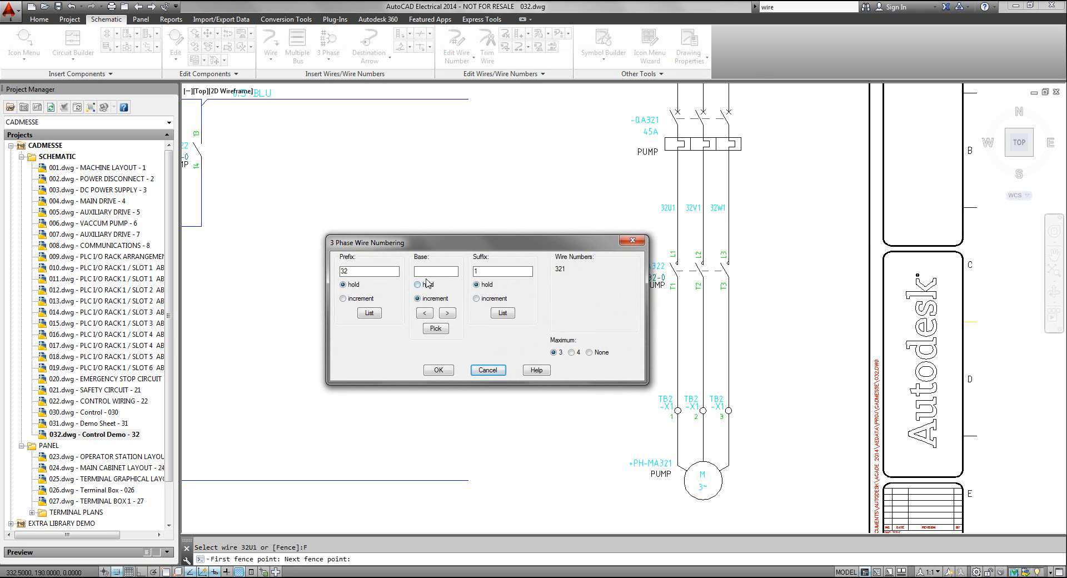
{"action": "left_click", "coordinate": [434, 272]}
{"action": "left_click_drag", "start_coordinate": [489, 272], "coordinate": [453, 270]}
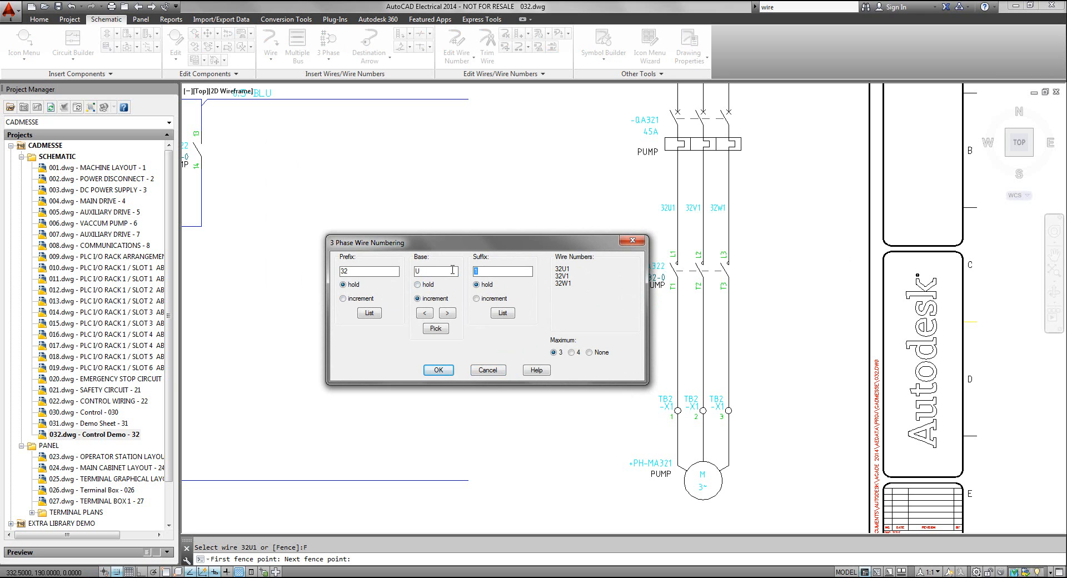
{"action": "left_click", "coordinate": [438, 370]}
{"action": "type", "text": "F"}
{"action": "key", "text": "Return"}
{"action": "left_click", "coordinate": [646, 359]}
{"action": "left_click", "coordinate": [741, 354]}
{"action": "key", "text": "Return"}
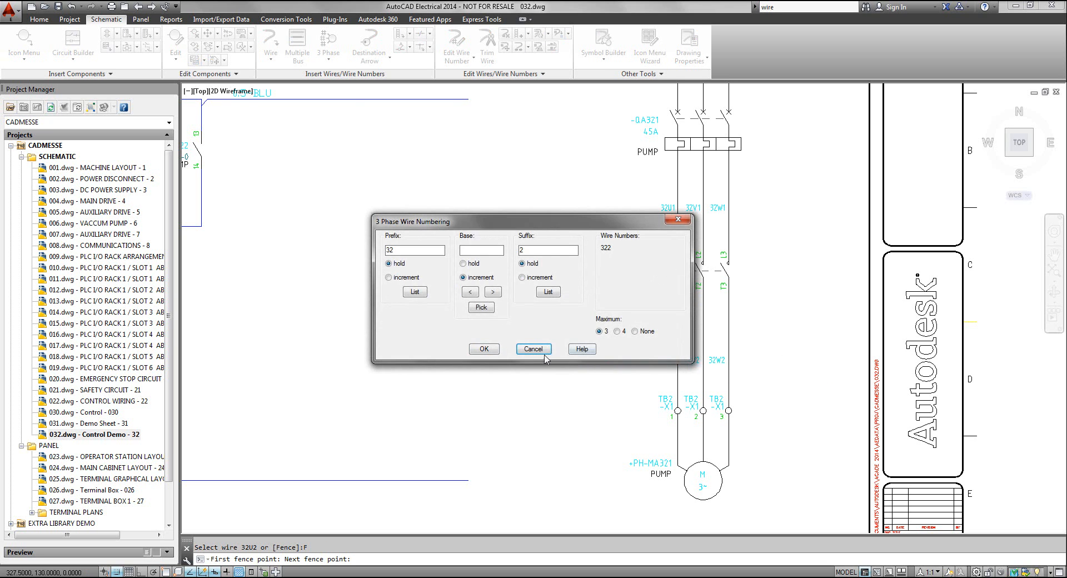
{"action": "left_click", "coordinate": [533, 349]}
Number the remaining wires drawing-wide with Tag/retag all, sequential from 1, keeping signal cross-referencing and database freshening enabled
{"action": "scroll", "coordinate": [695, 359], "scroll_direction": "up", "scroll_amount": 5}
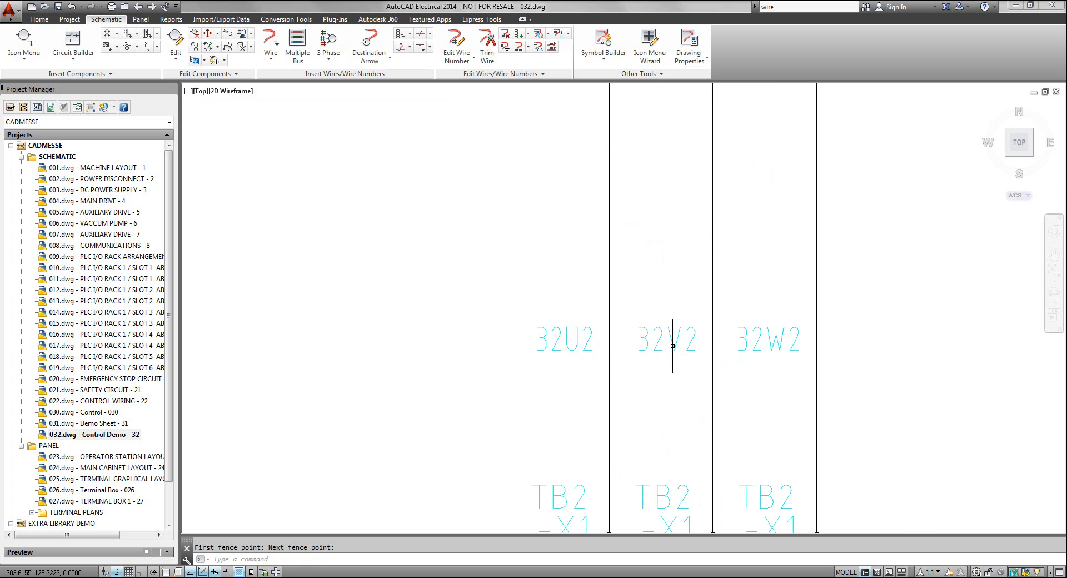
{"action": "scroll", "coordinate": [759, 345], "scroll_direction": "down", "scroll_amount": 5}
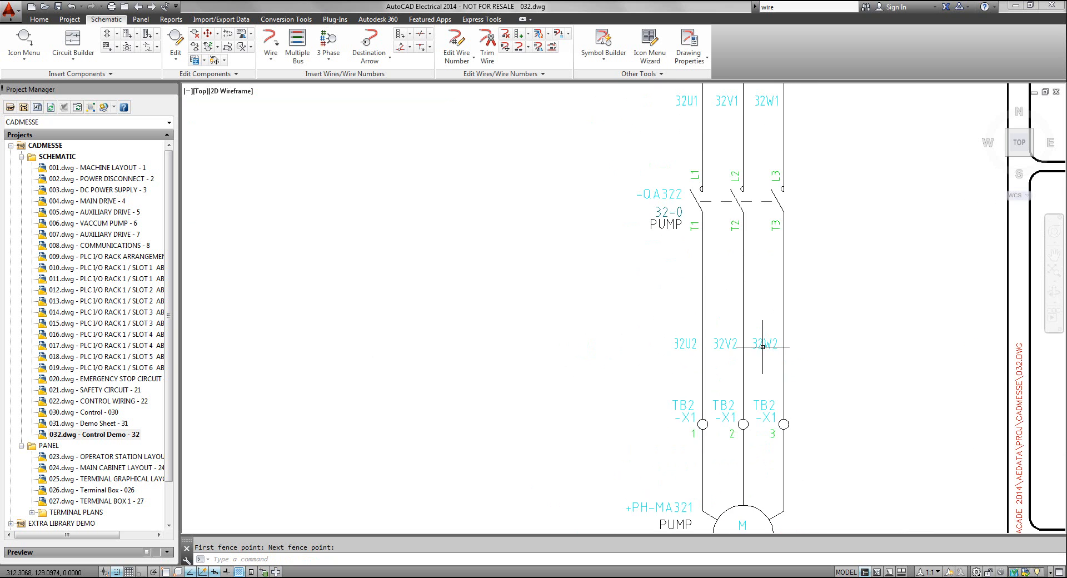
{"action": "scroll", "coordinate": [722, 353], "scroll_direction": "down", "scroll_amount": 3}
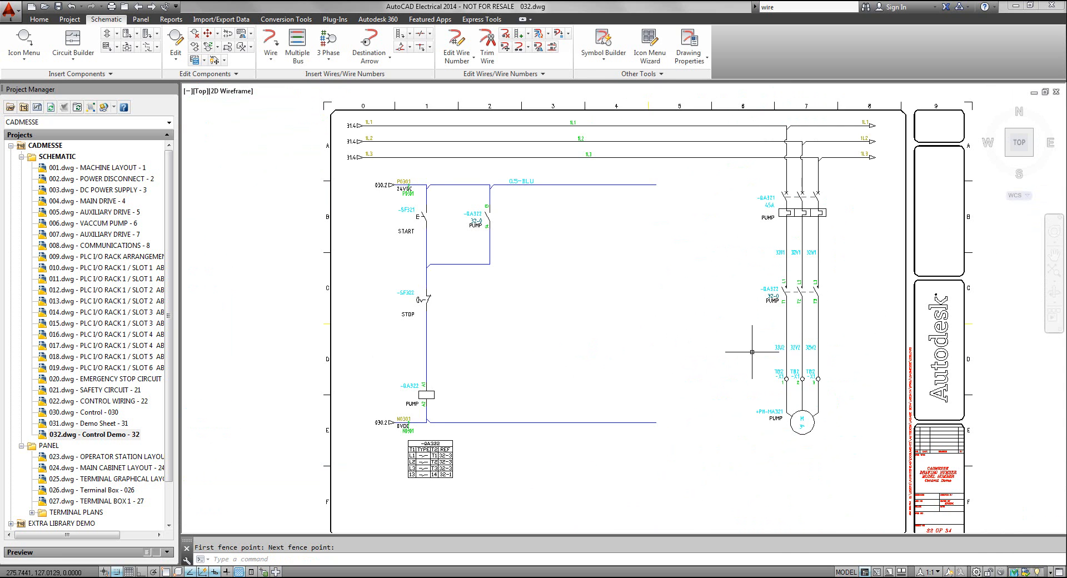
{"action": "scroll", "coordinate": [665, 347], "scroll_direction": "up", "scroll_amount": 2}
{"action": "middle_click_drag", "start_coordinate": [664, 348], "coordinate": [683, 387]}
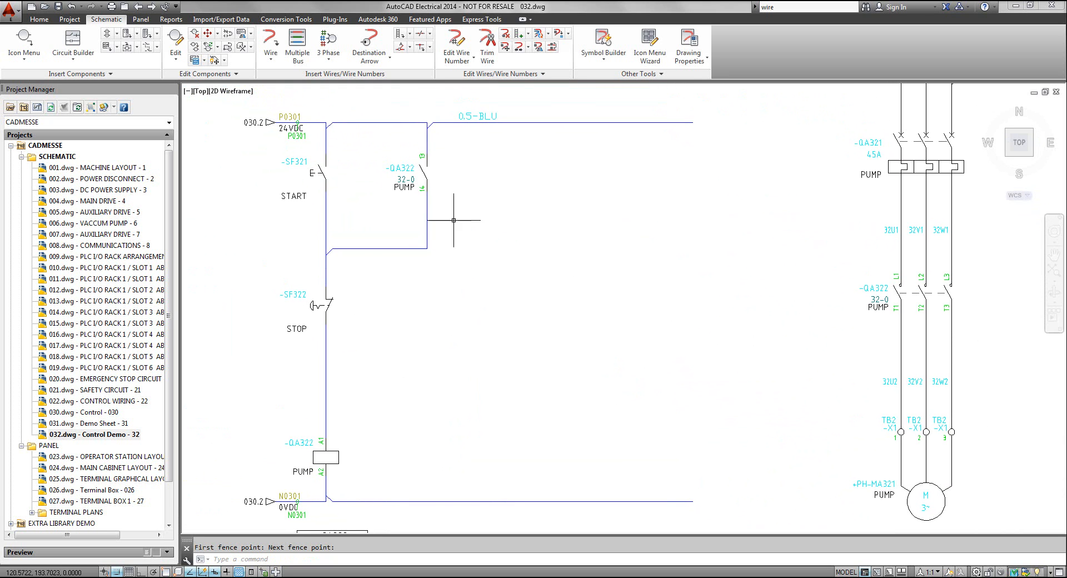
{"action": "left_click", "coordinate": [328, 62]}
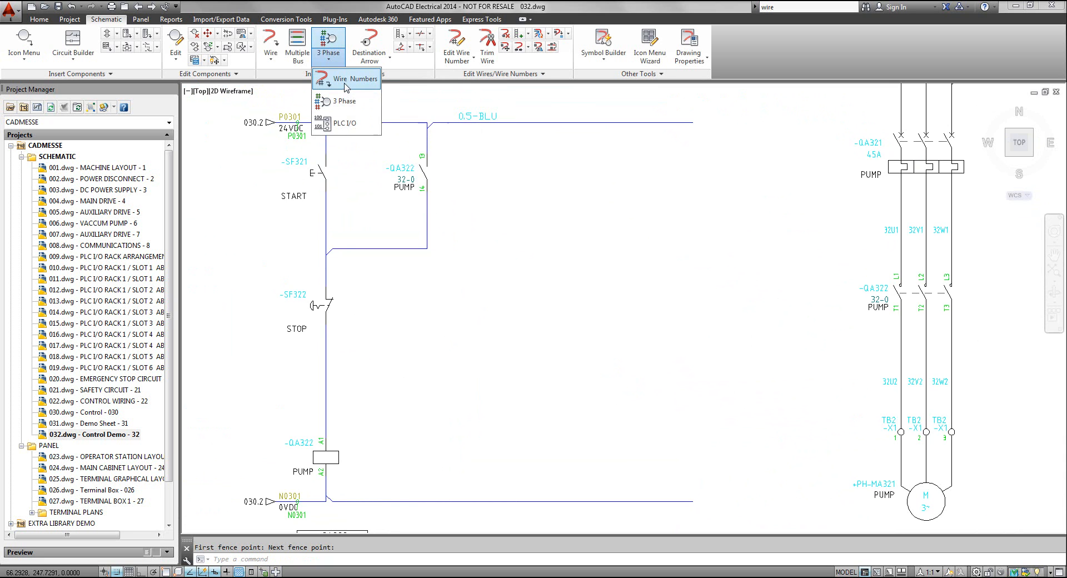
{"action": "left_click", "coordinate": [346, 85]}
{"action": "left_click_drag", "start_coordinate": [538, 217], "coordinate": [678, 101]}
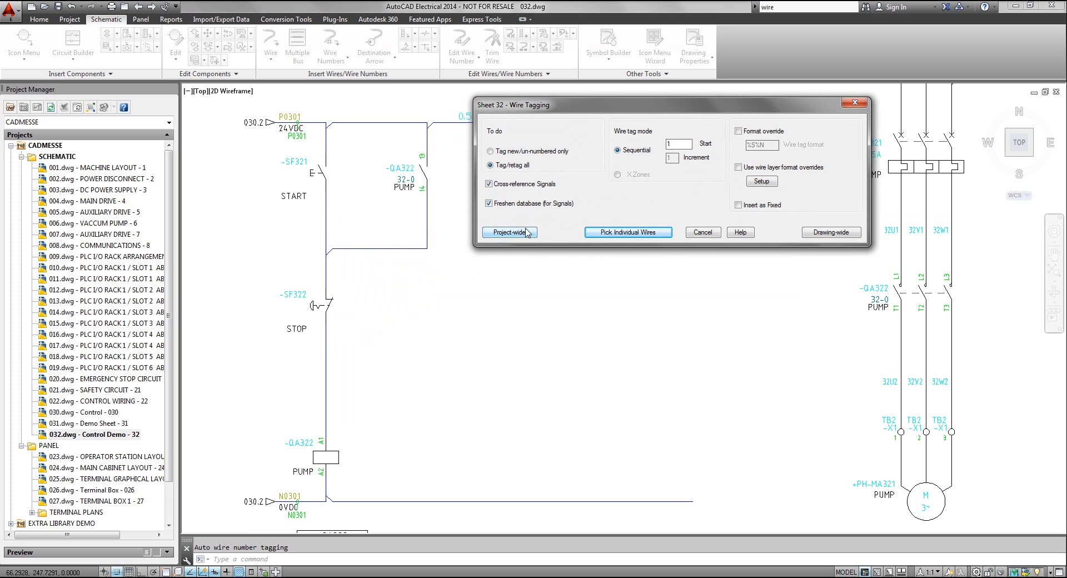
{"action": "left_click", "coordinate": [829, 232]}
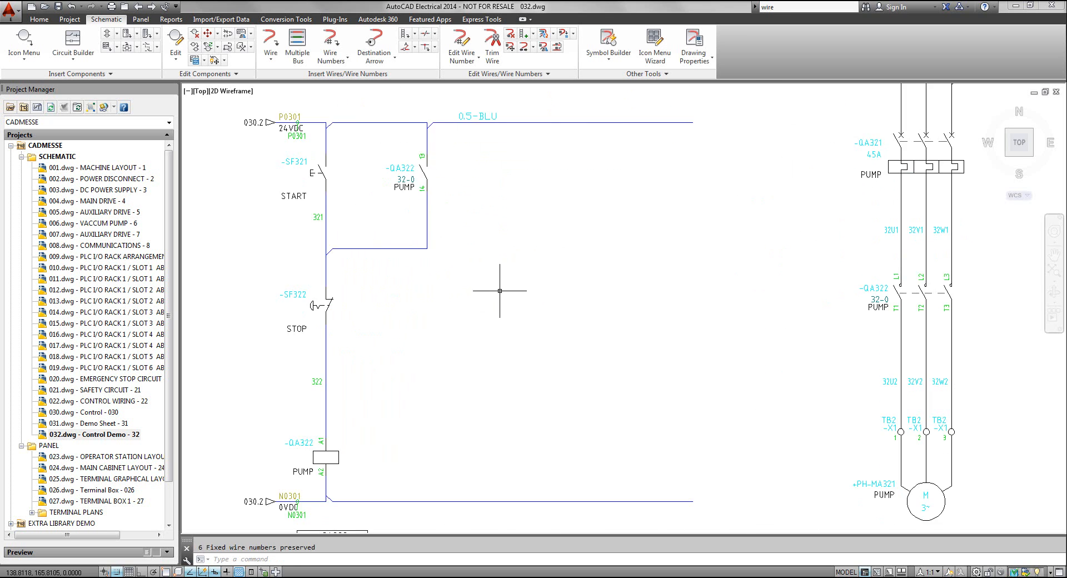
{"action": "scroll", "coordinate": [314, 232], "scroll_direction": "up", "scroll_amount": 4}
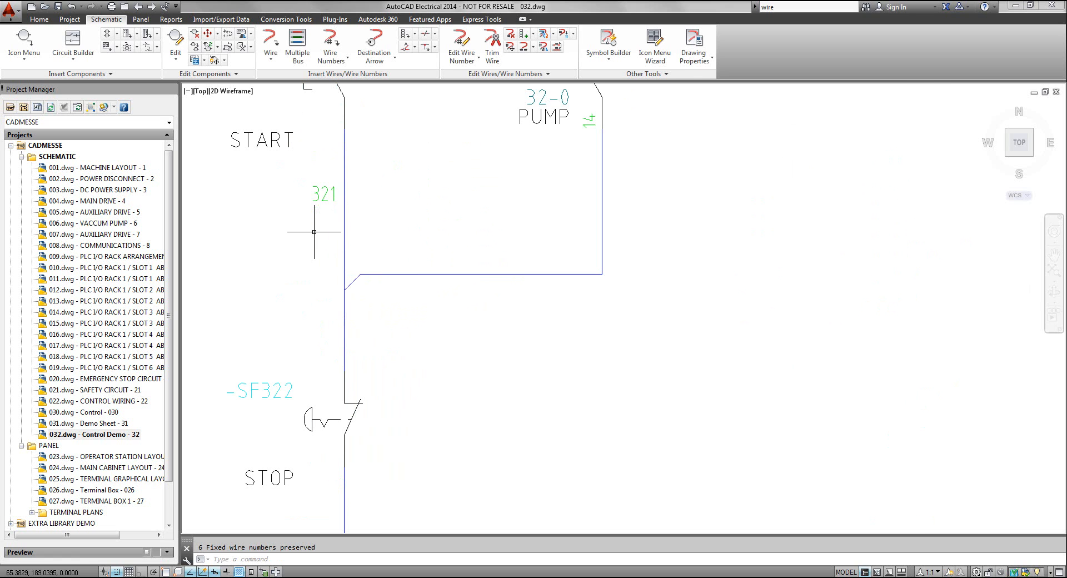
{"action": "middle_click_drag", "start_coordinate": [324, 224], "coordinate": [369, 202]}
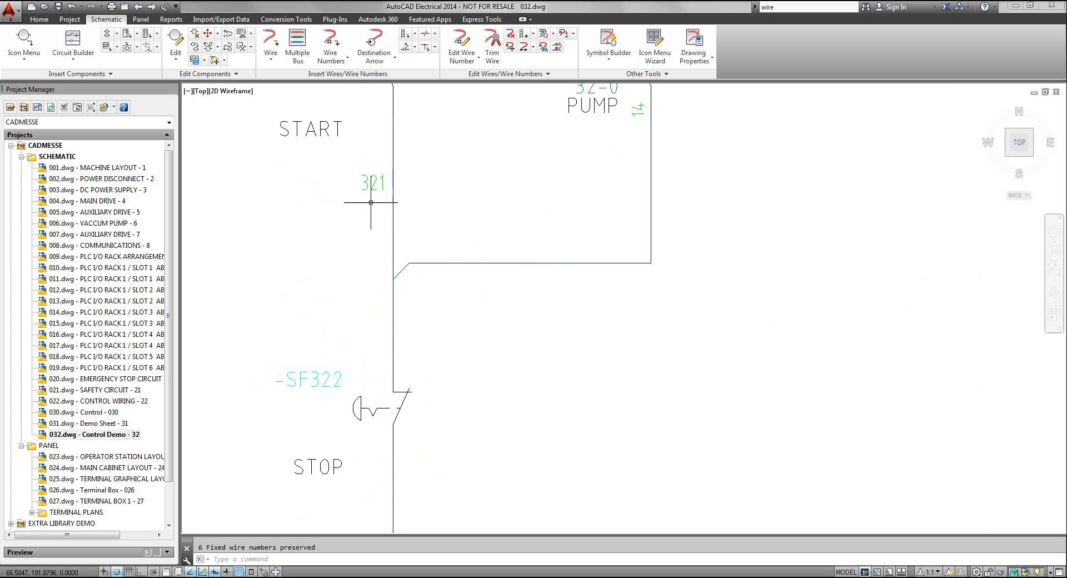
{"action": "scroll", "coordinate": [371, 199], "scroll_direction": "down", "scroll_amount": 2}
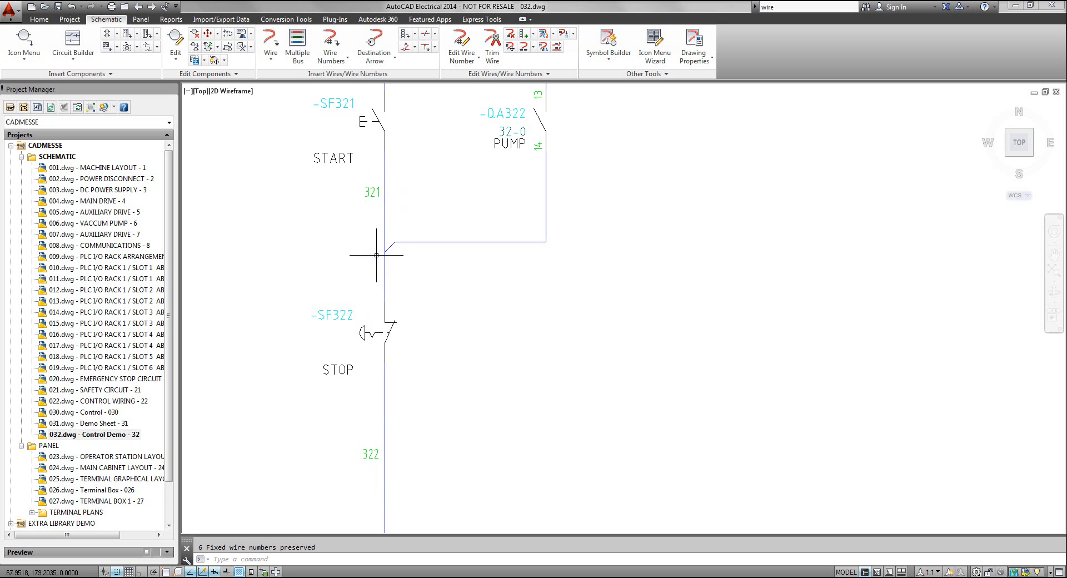
Hide the duplicate N0301 wire number below the 0VDC signal arrow
{"action": "scroll", "coordinate": [467, 445], "scroll_direction": "up", "scroll_amount": 4}
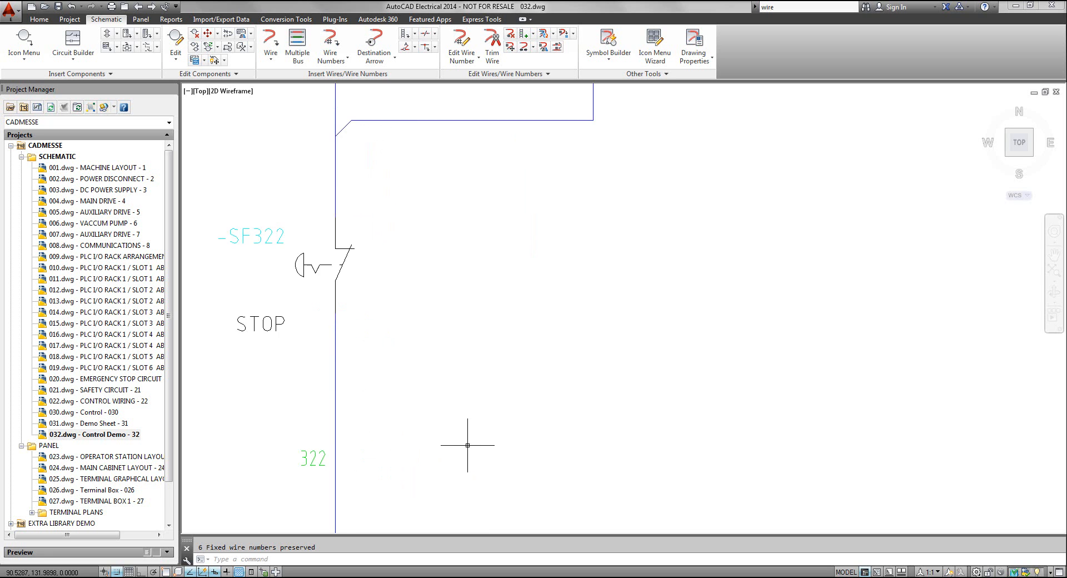
{"action": "scroll", "coordinate": [468, 444], "scroll_direction": "down", "scroll_amount": 8}
{"action": "middle_click_drag", "start_coordinate": [484, 416], "coordinate": [458, 336]}
{"action": "scroll", "coordinate": [450, 428], "scroll_direction": "up", "scroll_amount": 5}
{"action": "middle_click_drag", "start_coordinate": [452, 424], "coordinate": [476, 392]}
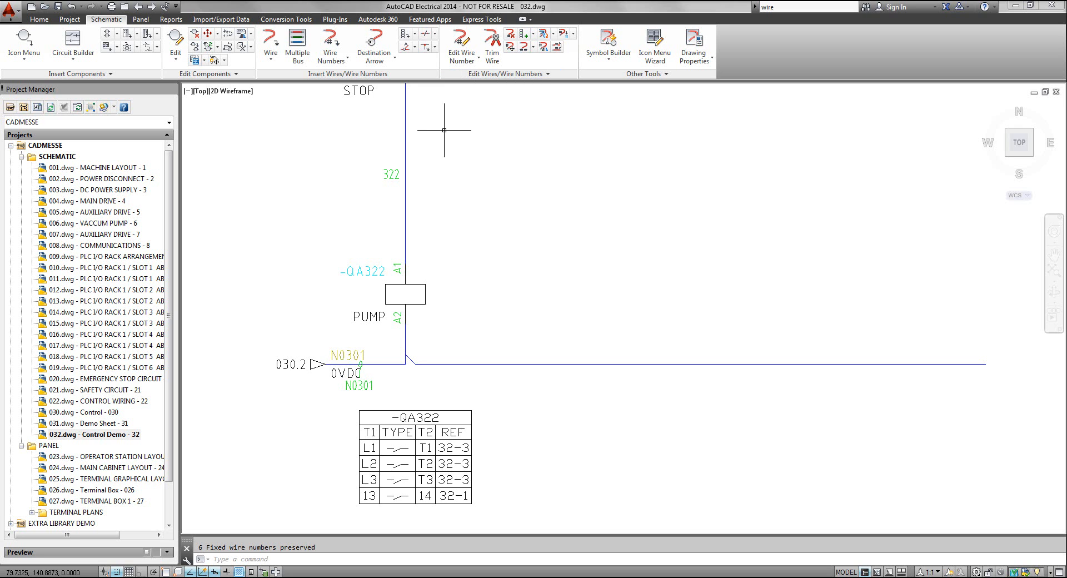
{"action": "left_click", "coordinate": [462, 61]}
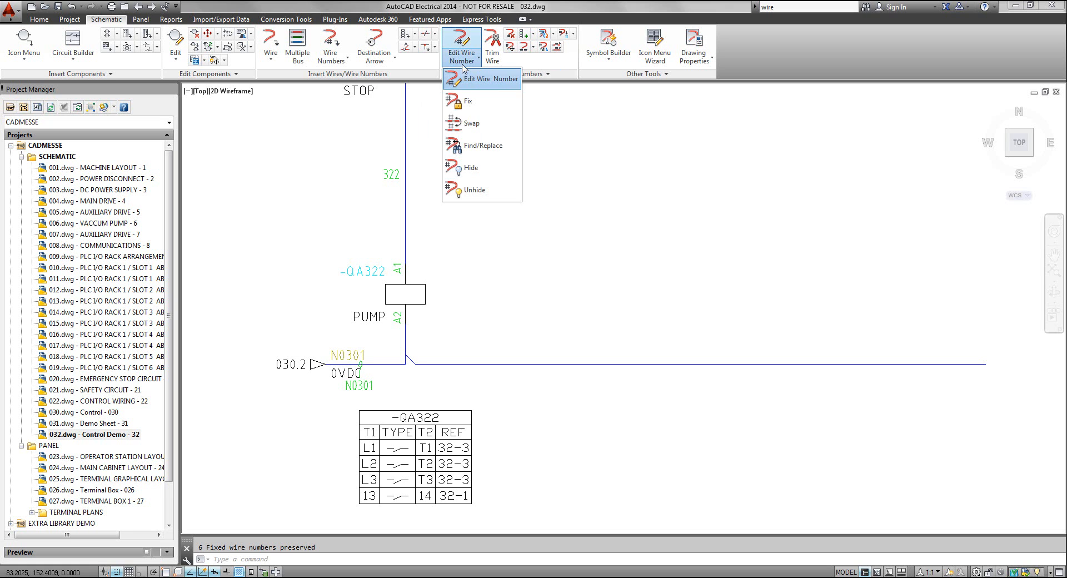
{"action": "left_click", "coordinate": [468, 168]}
{"action": "left_click", "coordinate": [365, 384]}
Hide the duplicate P0301 wire number below the 24VDC signal arrow
{"action": "scroll", "coordinate": [446, 333], "scroll_direction": "up", "scroll_amount": 2}
{"action": "mouse_move", "coordinate": [445, 335]}
{"action": "middle_mouse_down"}
{"action": "mouse_move", "coordinate": [446, 389]}
{"action": "mouse_move", "coordinate": [484, 493]}
{"action": "middle_mouse_up"}
{"action": "scroll", "coordinate": [485, 480], "scroll_direction": "down", "scroll_amount": 2}
{"action": "scroll", "coordinate": [440, 245], "scroll_direction": "down", "scroll_amount": 1}
{"action": "scroll", "coordinate": [443, 253], "scroll_direction": "down", "scroll_amount": 4}
{"action": "scroll", "coordinate": [444, 236], "scroll_direction": "up", "scroll_amount": 7}
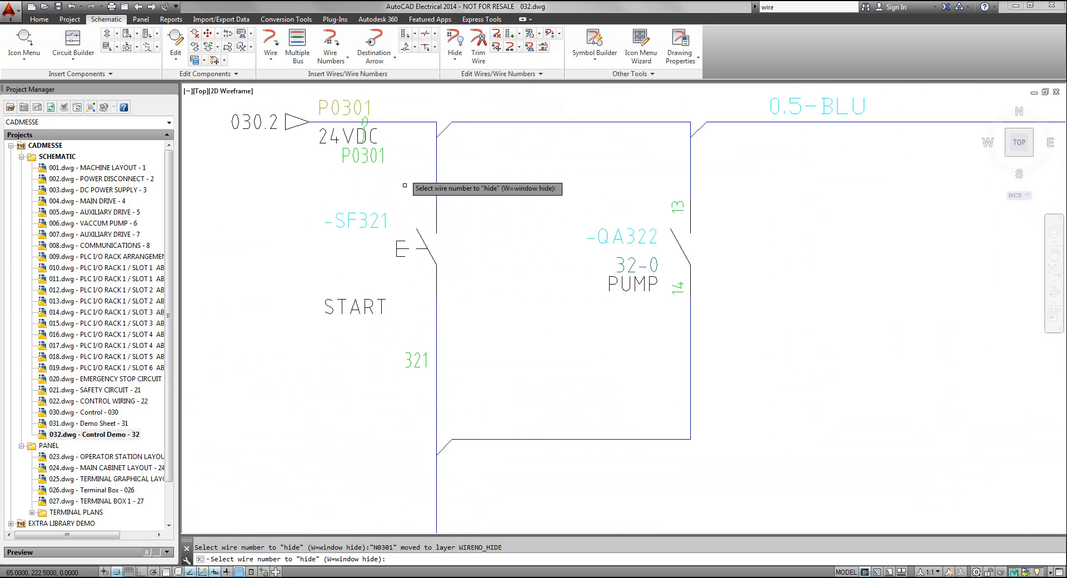
{"action": "left_click", "coordinate": [357, 154]}
{"action": "middle_click_drag", "start_coordinate": [572, 263], "coordinate": [573, 268]}
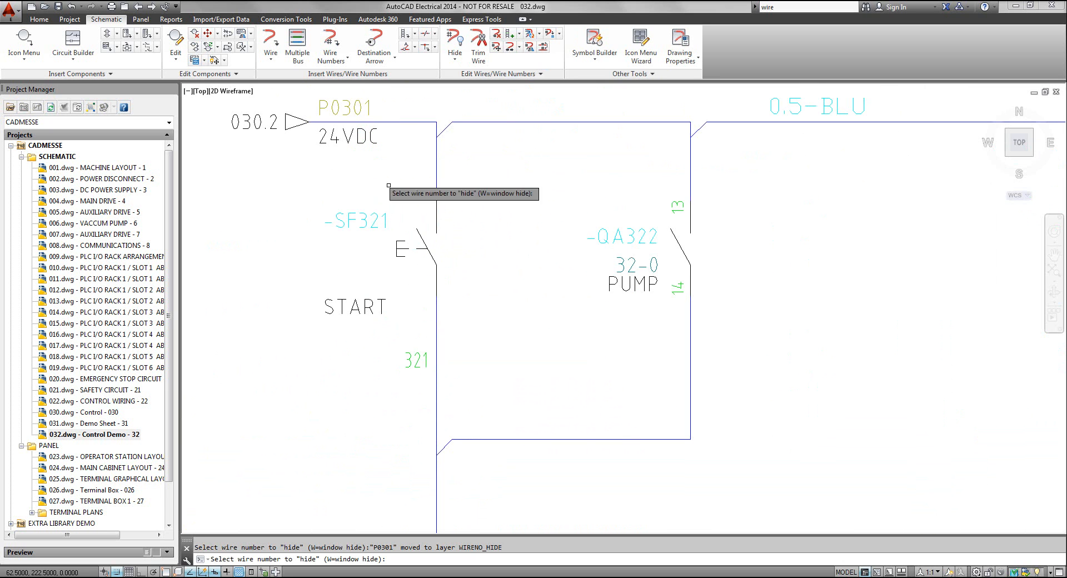
Hide the wire numbers 1L1, 1L2 and 1L3 on the three-phase bus and end the hide command
{"action": "scroll", "coordinate": [573, 268], "scroll_direction": "down", "scroll_amount": 2}
{"action": "scroll", "coordinate": [734, 294], "scroll_direction": "down", "scroll_amount": 3}
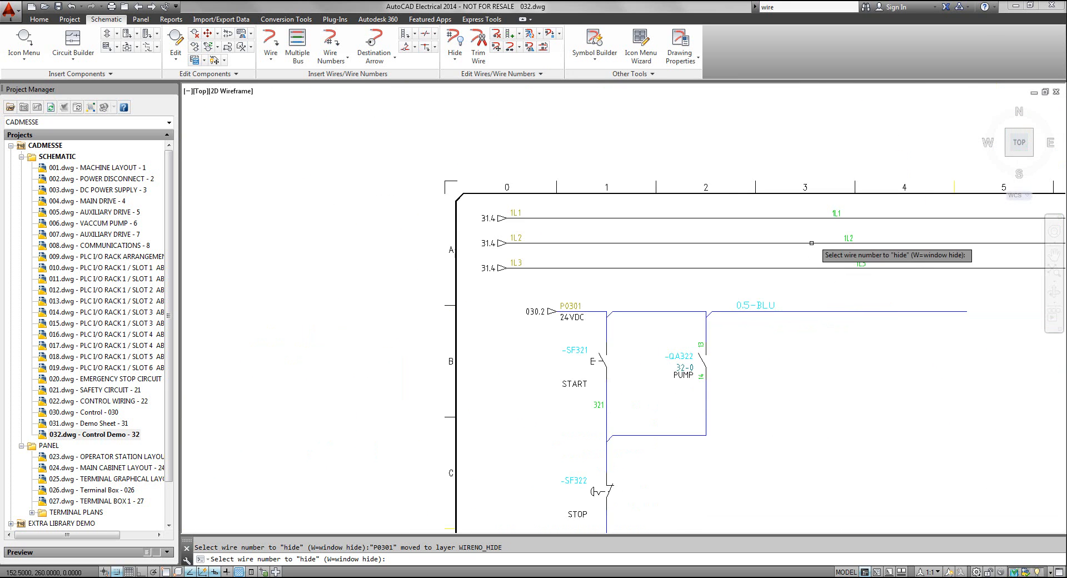
{"action": "left_click", "coordinate": [835, 213]}
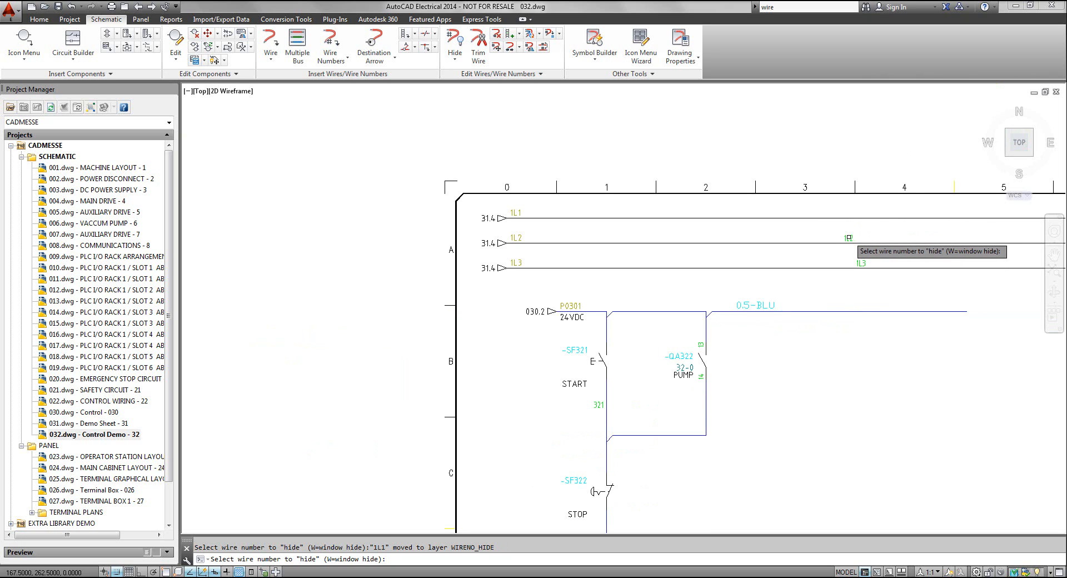
{"action": "left_click", "coordinate": [848, 237]}
{"action": "left_click", "coordinate": [860, 264]}
{"action": "key", "text": "Escape"}
{"action": "middle_click", "coordinate": [826, 283]}
{"action": "middle_click", "coordinate": [827, 282]}
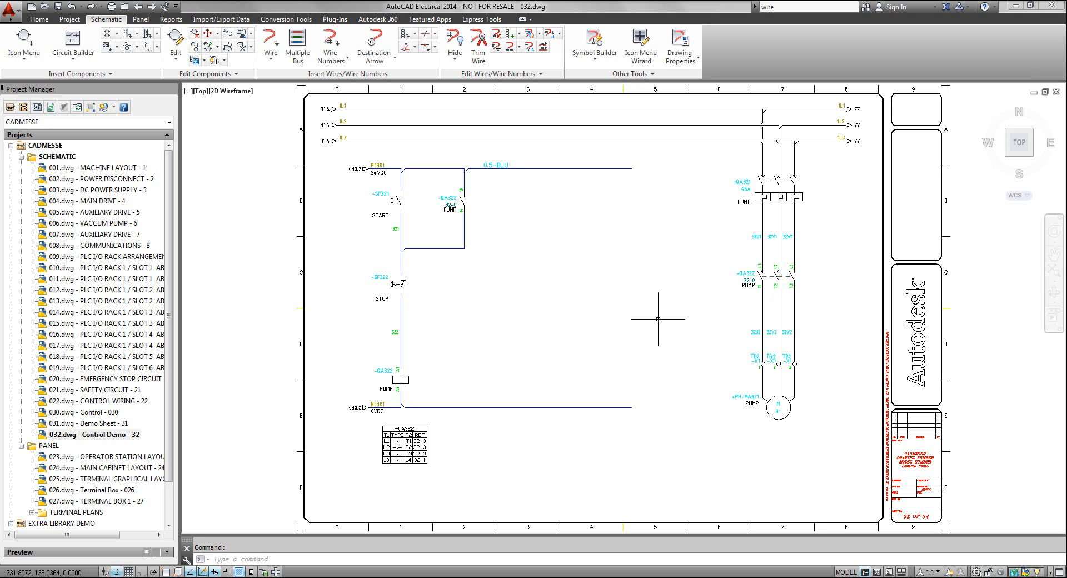
Create a project drawing named 028 with description TERMINAL BOX 2, location code TB2 and sheet 28, applying the project default values
{"action": "left_click", "coordinate": [38, 107]}
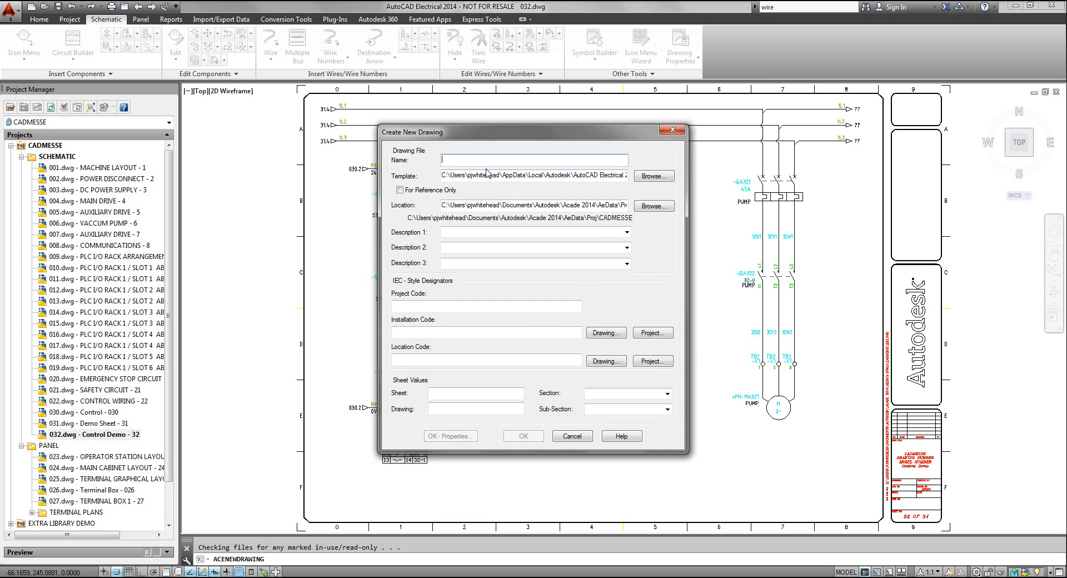
{"action": "type", "text": "028"}
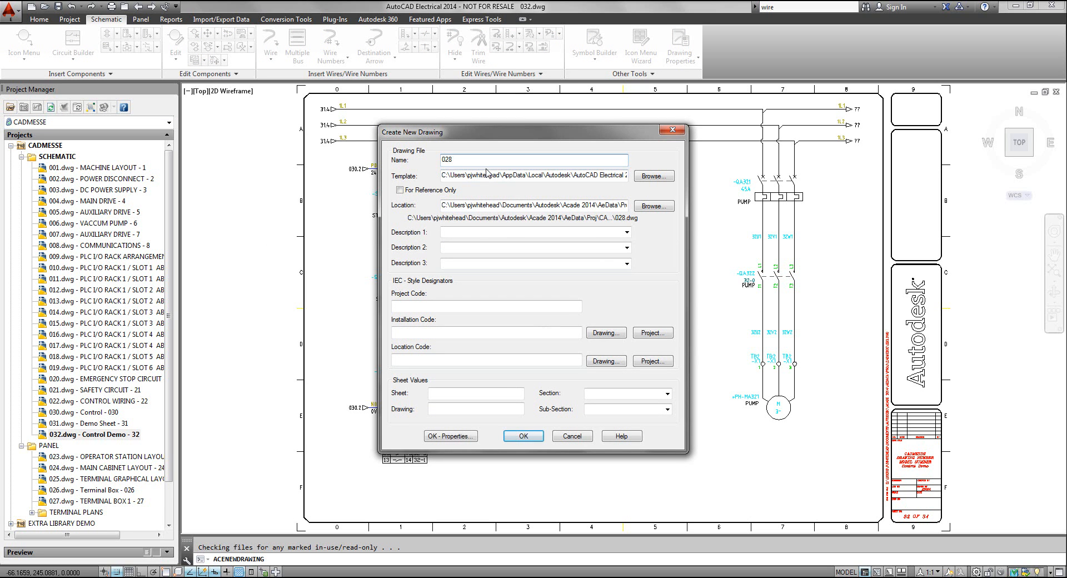
{"action": "left_click", "coordinate": [461, 233]}
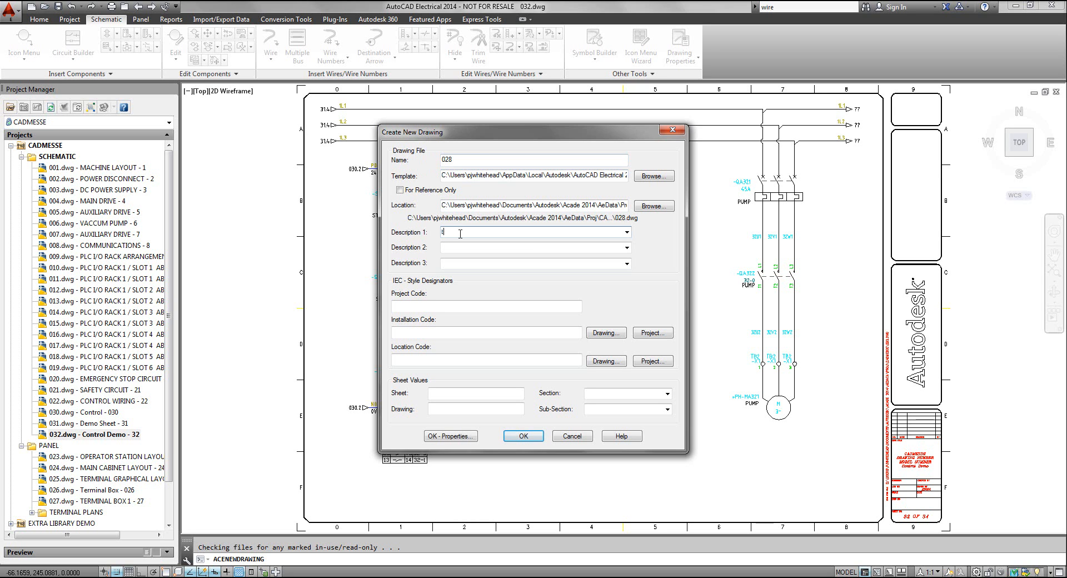
{"action": "type", "text": "TERMINAL BOX 2"}
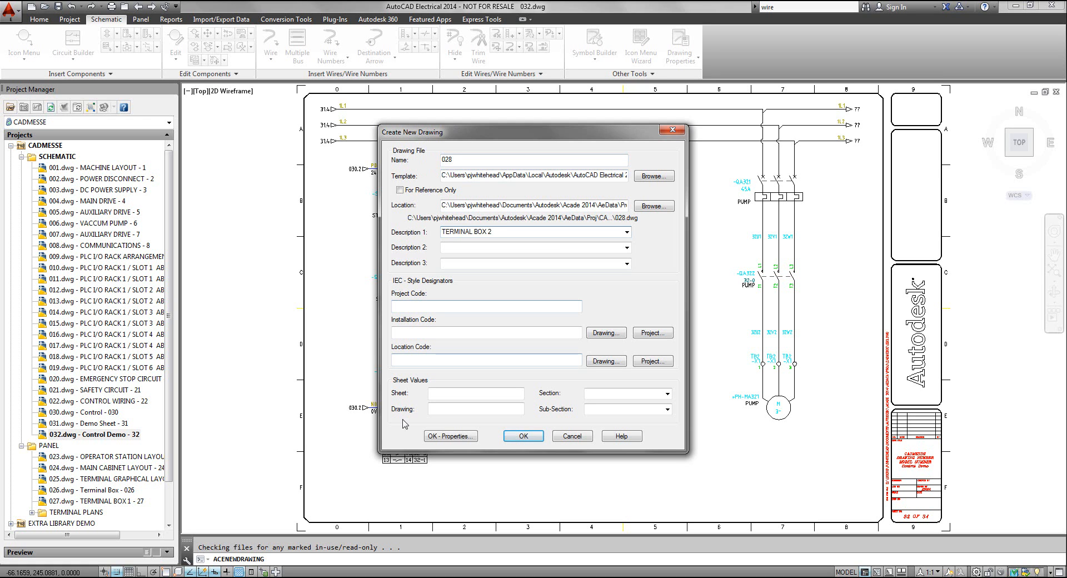
{"action": "left_click", "coordinate": [415, 361]}
{"action": "type", "text": "TB2"}
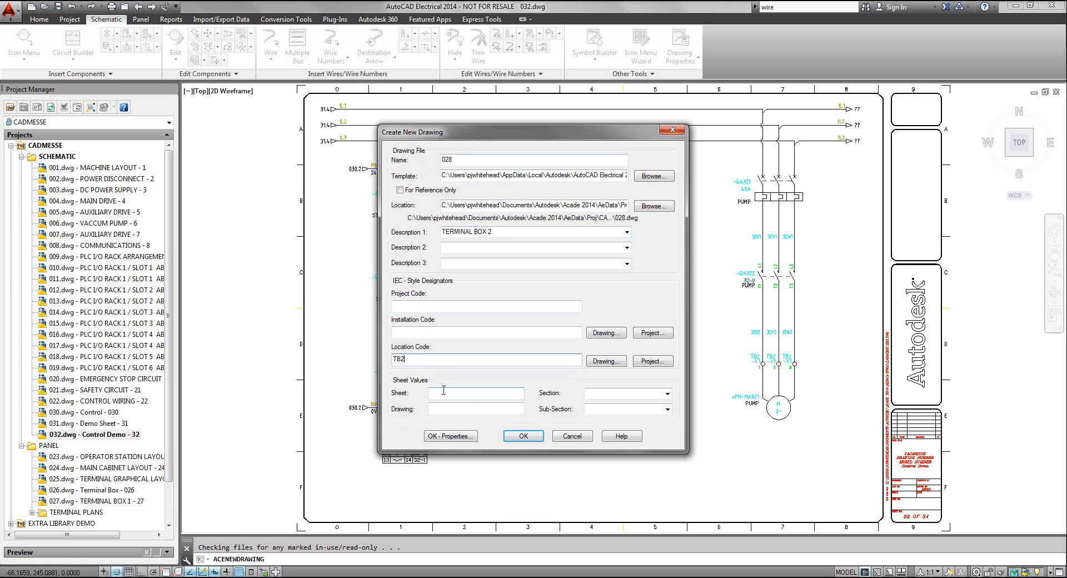
{"action": "left_click", "coordinate": [448, 391]}
{"action": "left_click", "coordinate": [523, 436]}
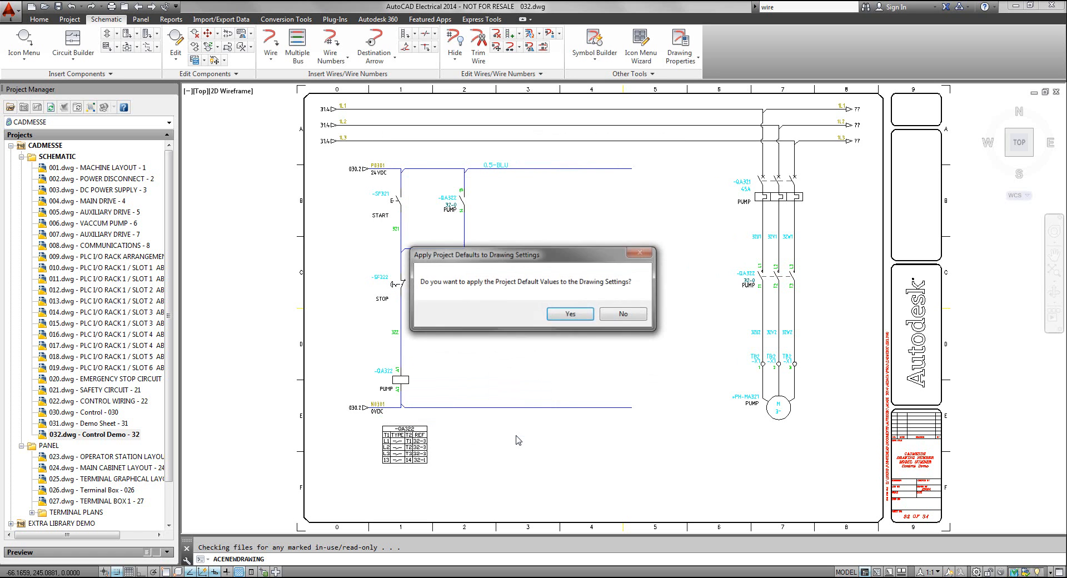
{"action": "left_click", "coordinate": [568, 314]}
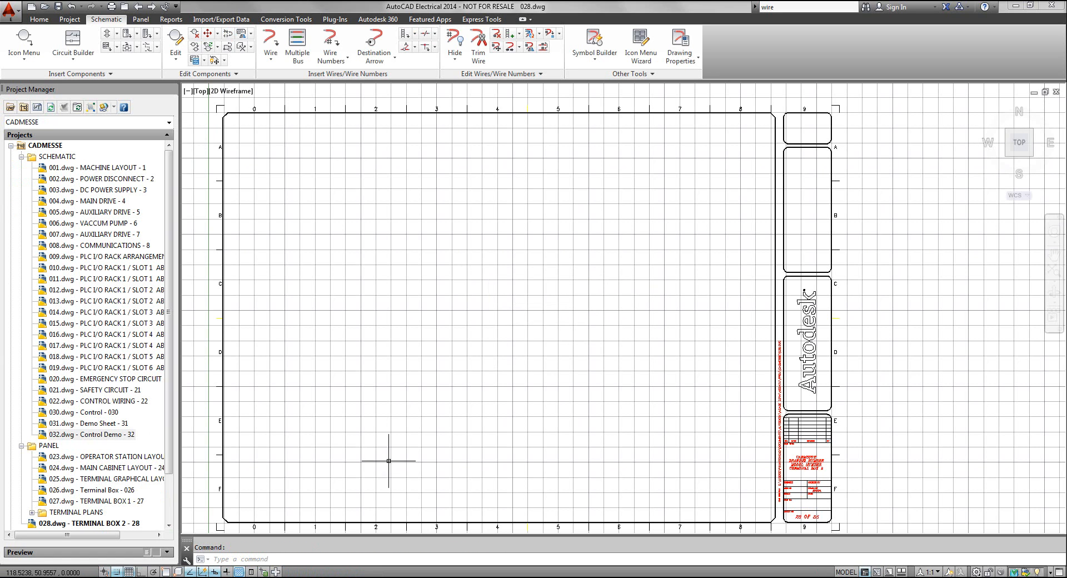
Turn off the grid in drawing 028 and open the panel footprint library, accepting insertion of the WD_PNLM block
{"action": "key", "text": "F7"}
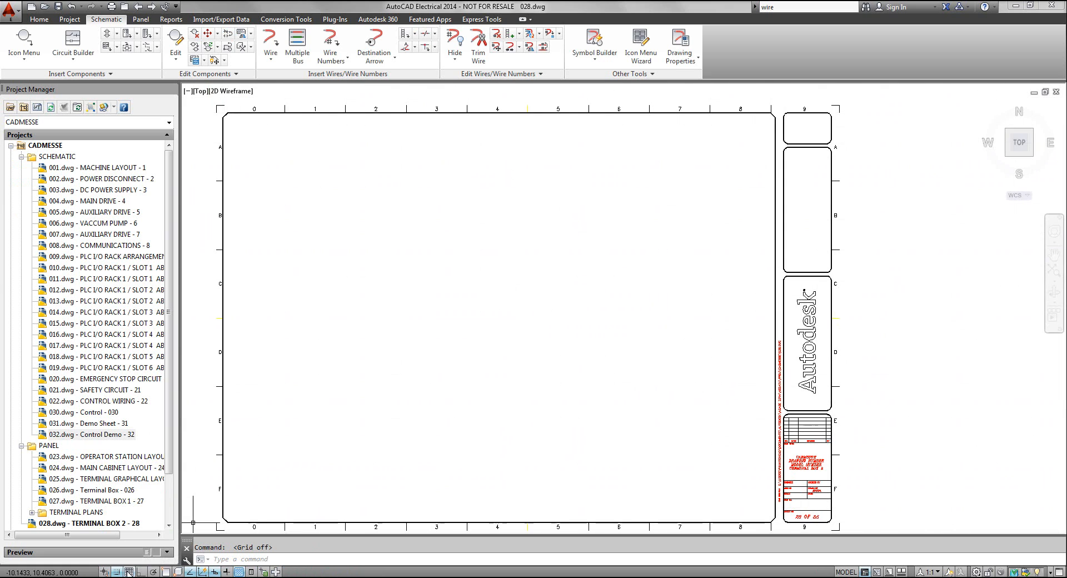
{"action": "middle_click_drag", "start_coordinate": [365, 457], "coordinate": [389, 443]}
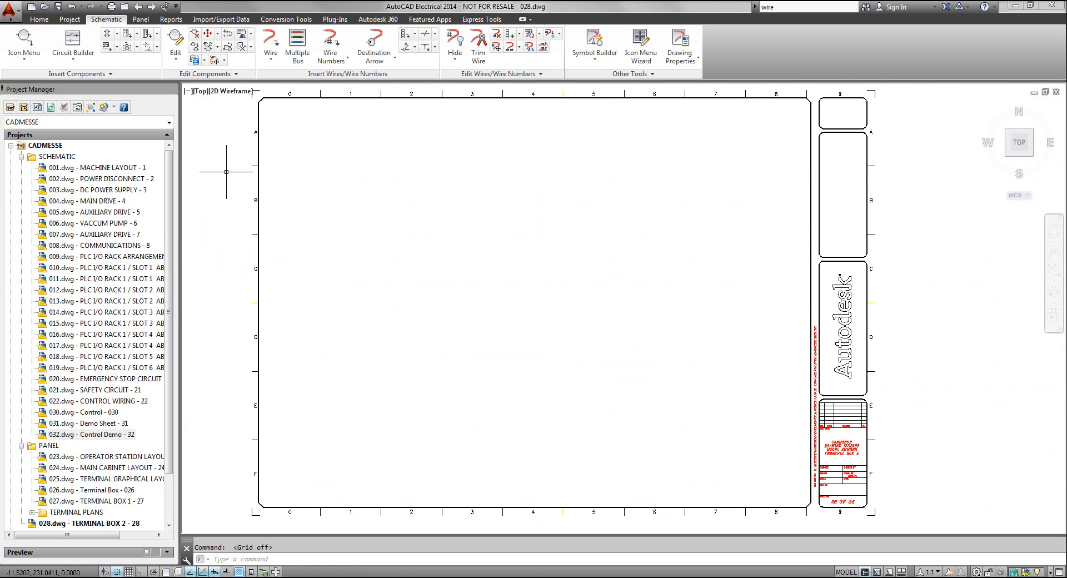
{"action": "left_click", "coordinate": [141, 20]}
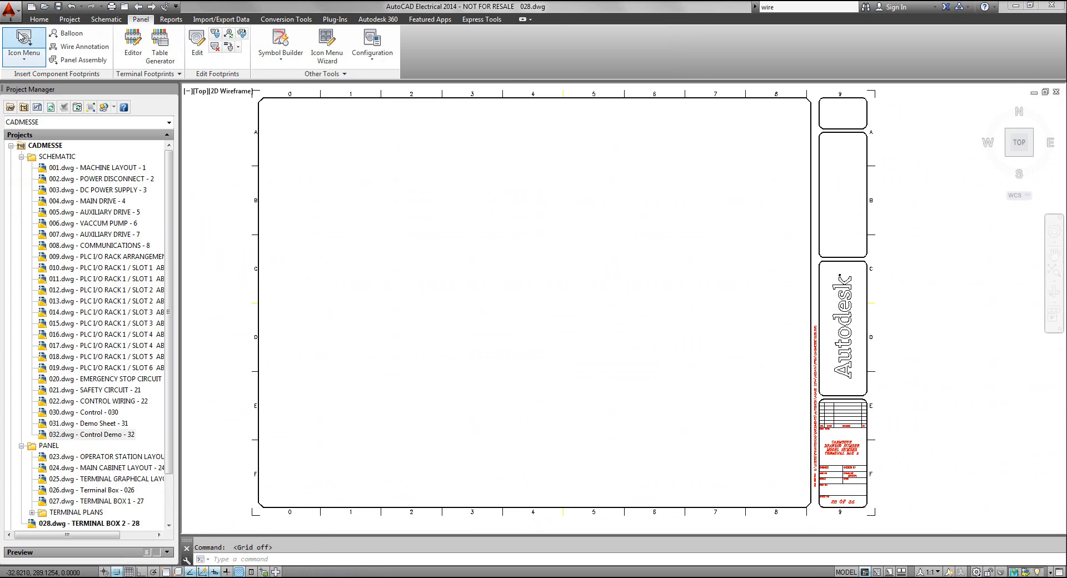
{"action": "left_click", "coordinate": [21, 39]}
{"action": "left_click", "coordinate": [484, 353]}
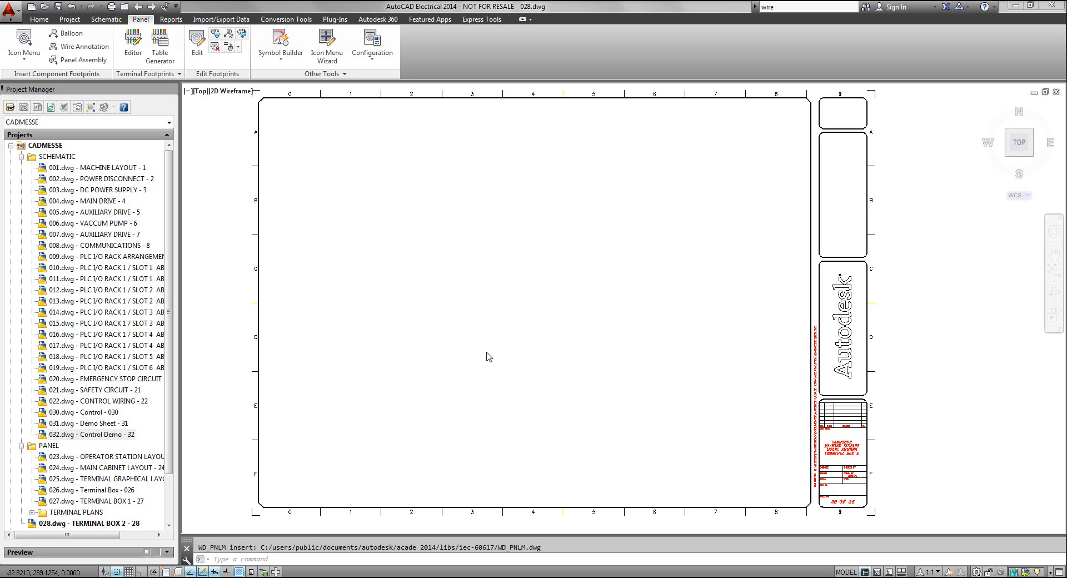
{"action": "left_click_drag", "start_coordinate": [561, 143], "coordinate": [481, 94]}
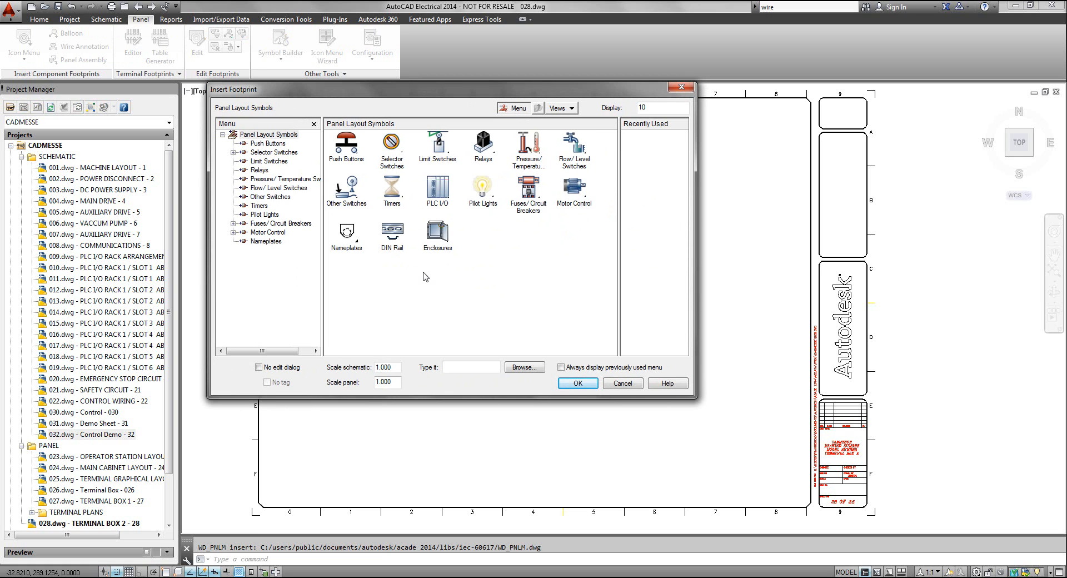
Choose an enclosure footprint and assign the Rittal AE series compact enclosure 1060.600 from the parts catalog
{"action": "left_click", "coordinate": [438, 244]}
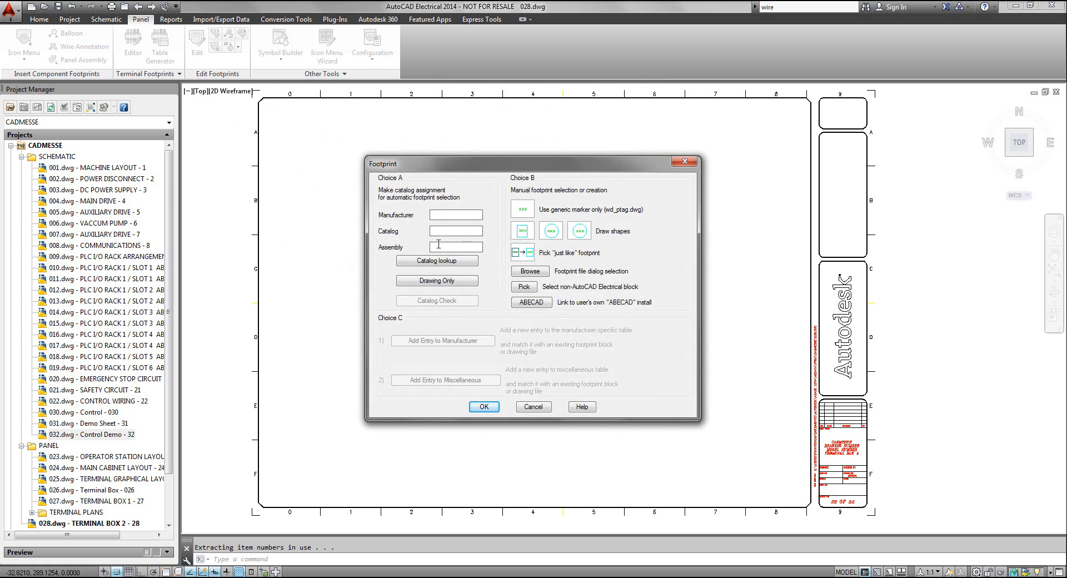
{"action": "left_click", "coordinate": [437, 263]}
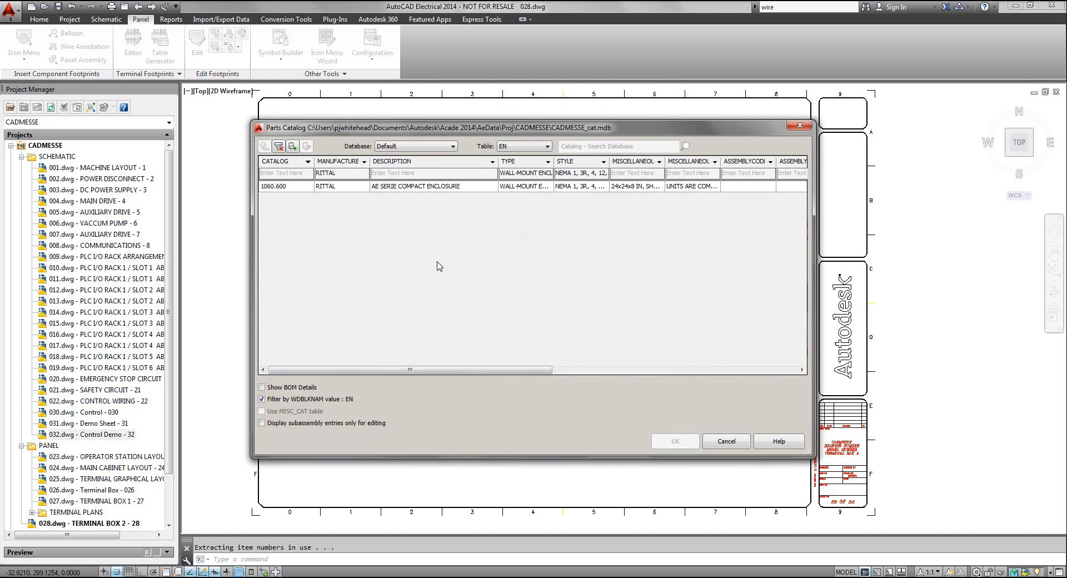
{"action": "left_click", "coordinate": [429, 186]}
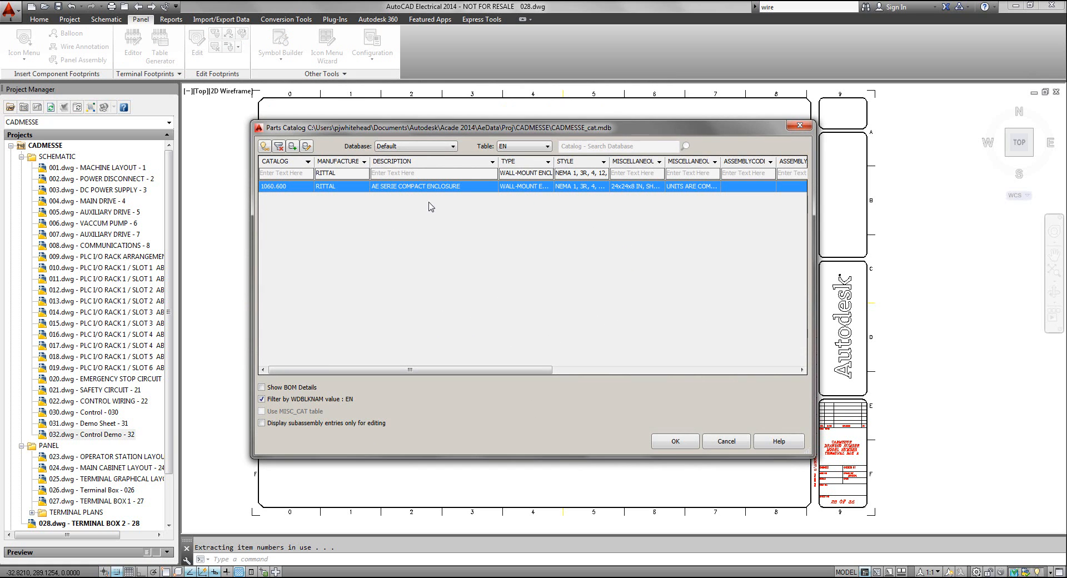
{"action": "left_click", "coordinate": [676, 441]}
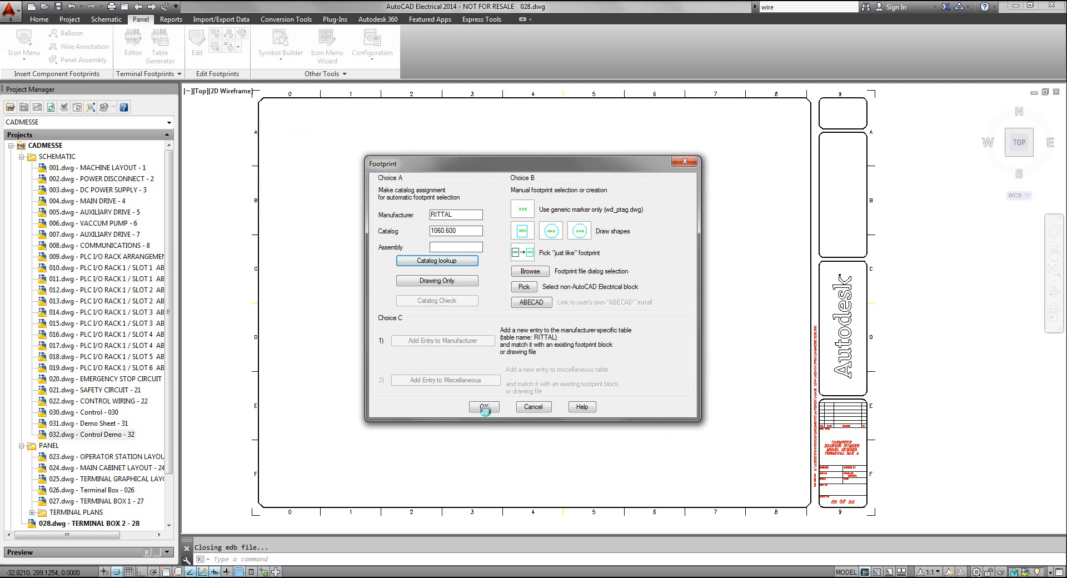
{"action": "left_click", "coordinate": [485, 407]}
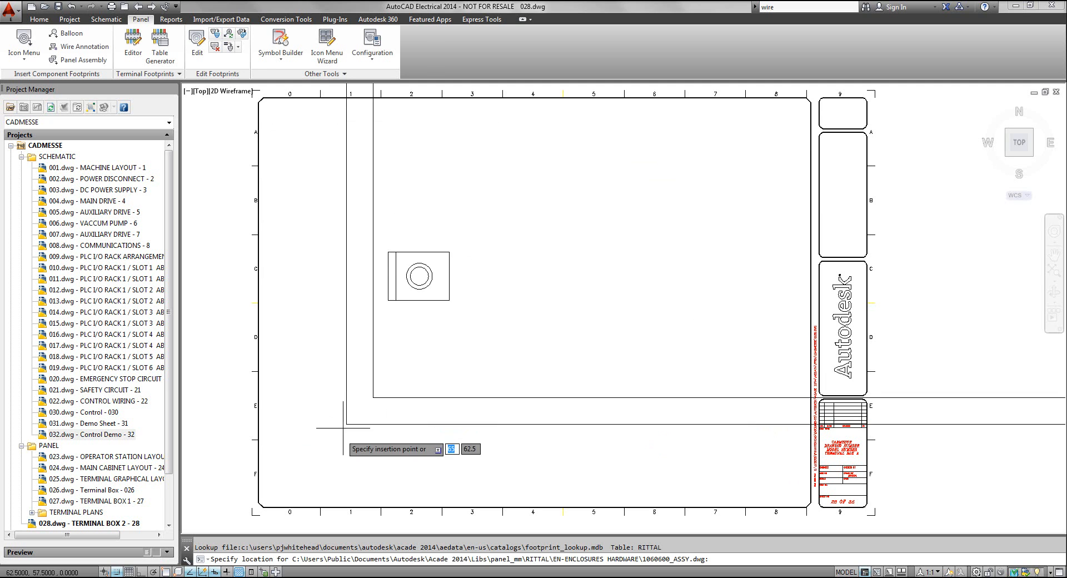
Place the enclosure footprint in the sheet's lower-left area with ortho on and zero rotation, with description TERMINAL BOX
{"action": "key", "text": "F8"}
{"action": "left_click", "coordinate": [320, 386]}
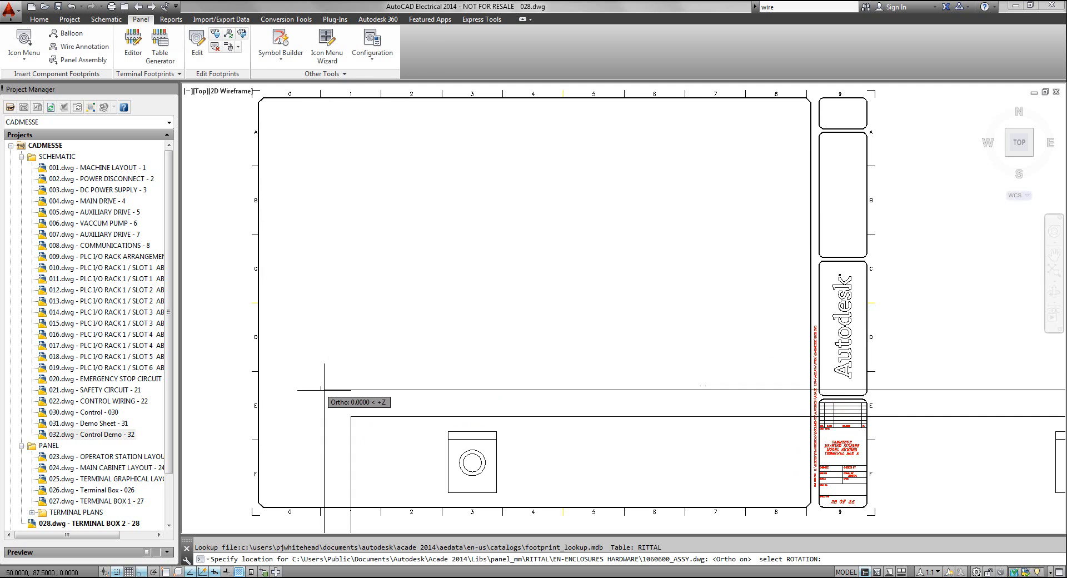
{"action": "left_click", "coordinate": [457, 392]}
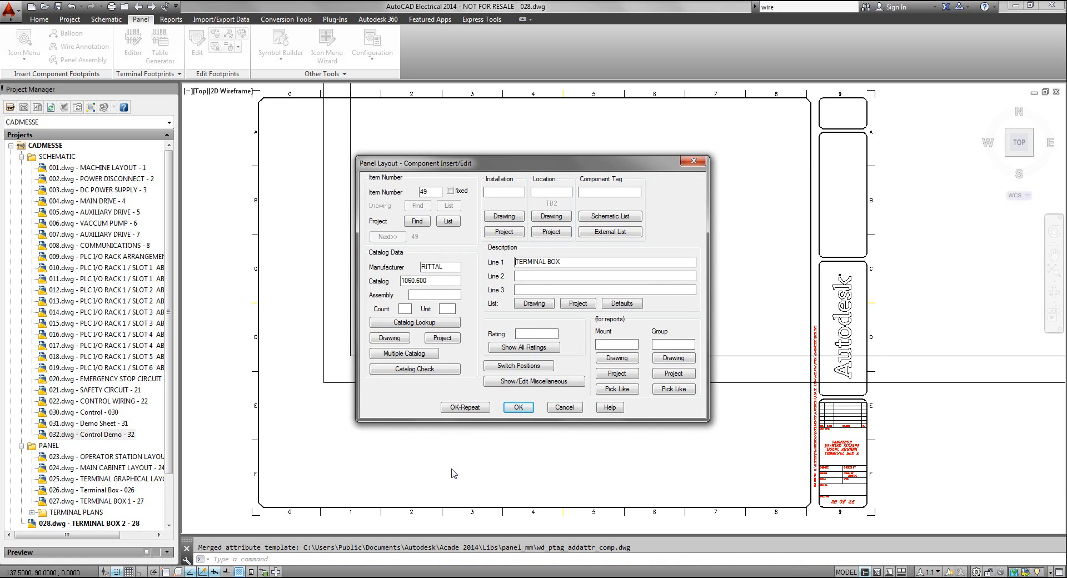
{"action": "left_click", "coordinate": [518, 408]}
Erase the unneeded object to the right of the enclosure's side view
{"action": "scroll", "coordinate": [624, 416], "scroll_direction": "up", "scroll_amount": 5}
{"action": "scroll", "coordinate": [624, 416], "scroll_direction": "down", "scroll_amount": 6}
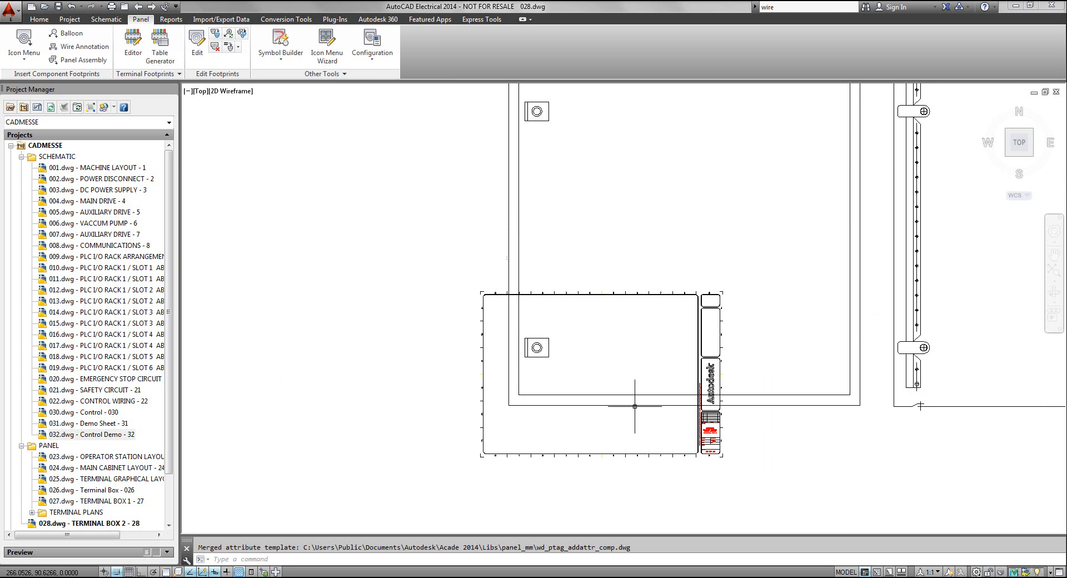
{"action": "middle_click_drag", "start_coordinate": [653, 356], "coordinate": [656, 357]}
{"action": "scroll", "coordinate": [746, 384], "scroll_direction": "up", "scroll_amount": 2}
{"action": "scroll", "coordinate": [746, 385], "scroll_direction": "down", "scroll_amount": 2}
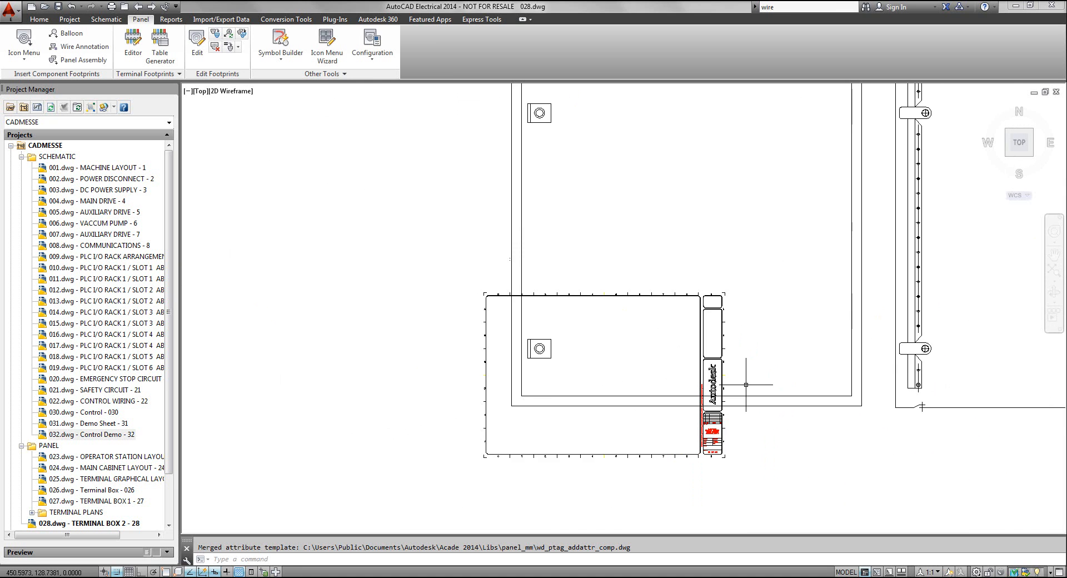
{"action": "mouse_move", "coordinate": [746, 384]}
{"action": "middle_mouse_down"}
{"action": "mouse_move", "coordinate": [567, 386]}
{"action": "mouse_move", "coordinate": [469, 411]}
{"action": "mouse_move", "coordinate": [351, 415]}
{"action": "mouse_move", "coordinate": [338, 427]}
{"action": "middle_mouse_up"}
{"action": "left_click", "coordinate": [881, 356]}
{"action": "key", "text": "Delete"}
{"action": "mouse_move", "coordinate": [474, 388]}
{"action": "middle_mouse_down"}
{"action": "mouse_move", "coordinate": [706, 372]}
{"action": "mouse_move", "coordinate": [775, 351]}
{"action": "middle_mouse_up"}
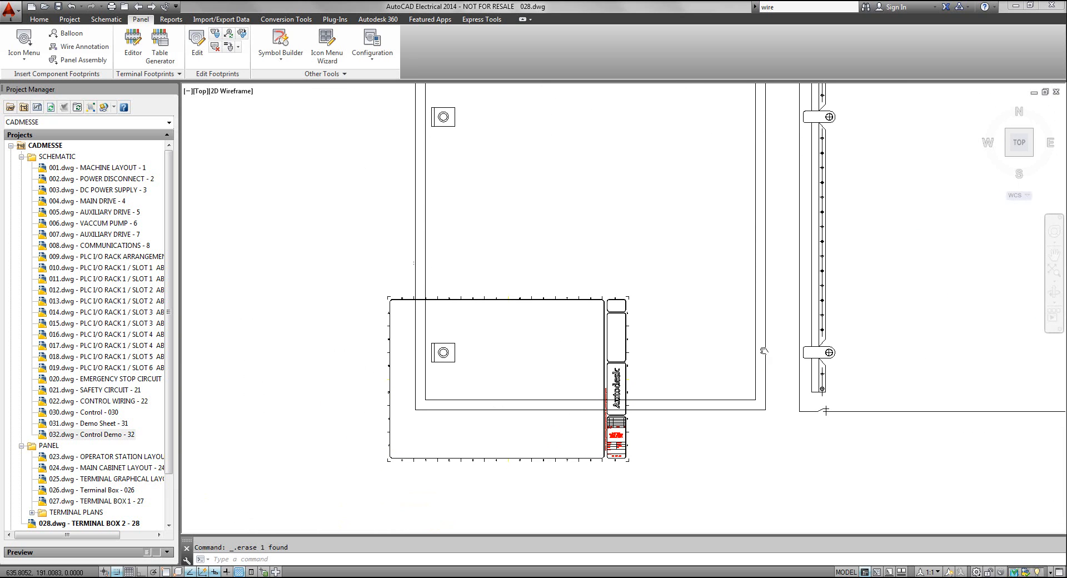
Scale the drawing border and title block by a factor of 4 from the border's lower-left corner
{"action": "right_click", "coordinate": [399, 461]}
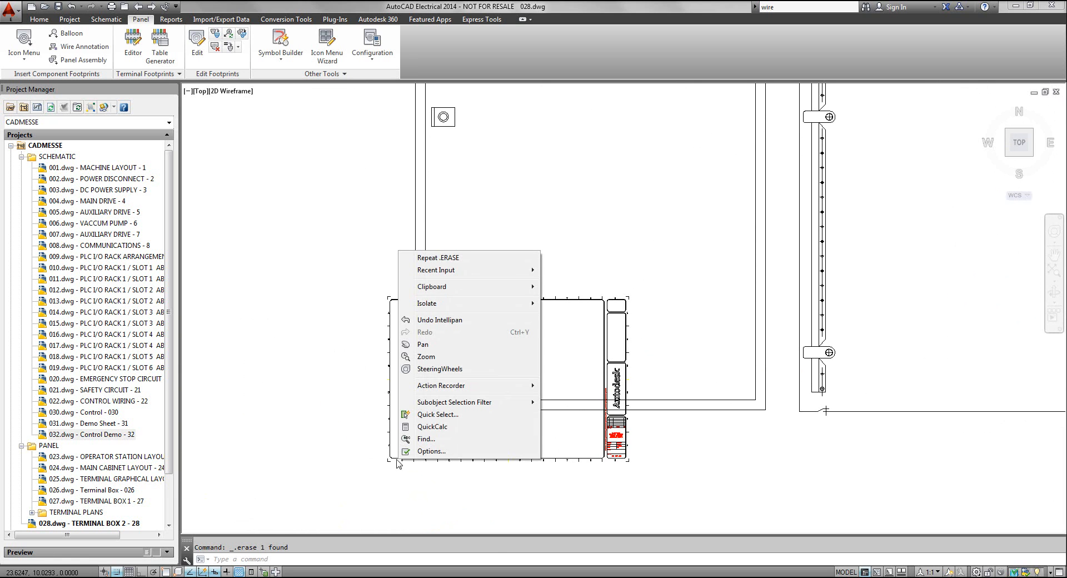
{"action": "left_click", "coordinate": [399, 462]}
{"action": "left_click", "coordinate": [396, 457]}
{"action": "left_click", "coordinate": [386, 467]}
{"action": "right_click", "coordinate": [408, 443]}
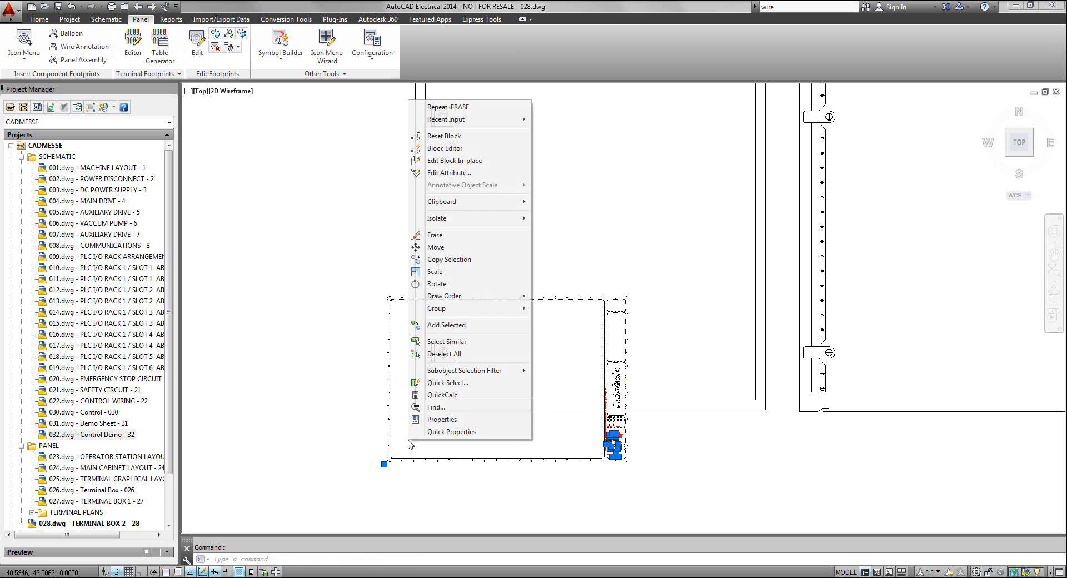
{"action": "left_click", "coordinate": [436, 271]}
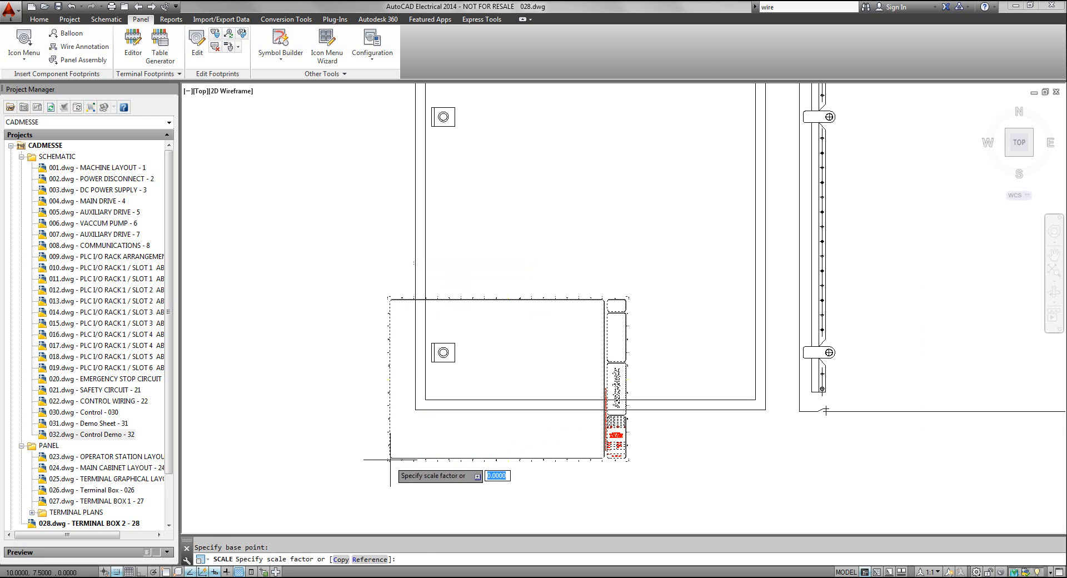
{"action": "left_click", "coordinate": [388, 459]}
{"action": "type", "text": "4"}
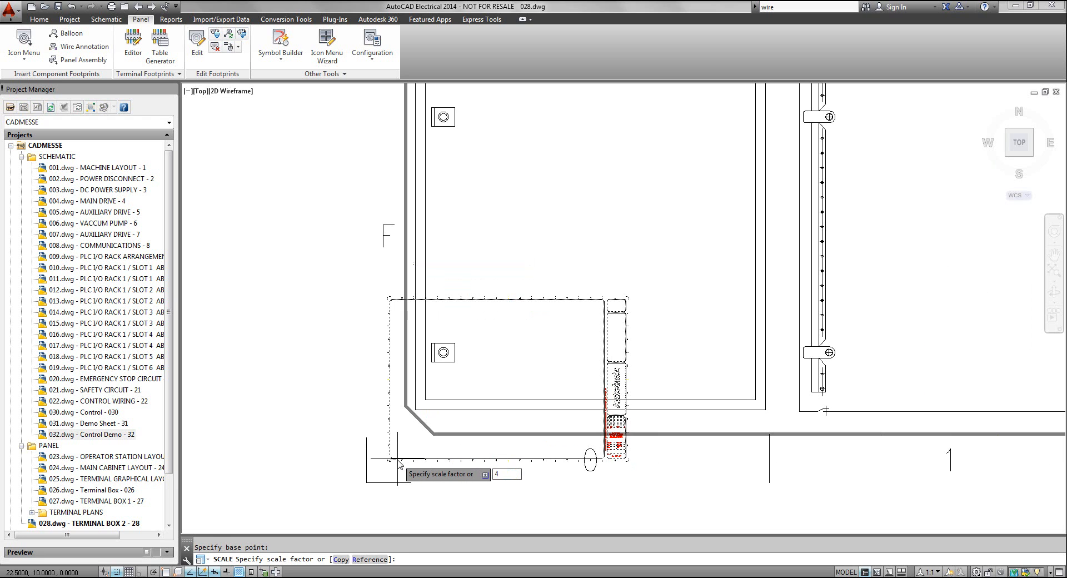
{"action": "key", "text": "Return"}
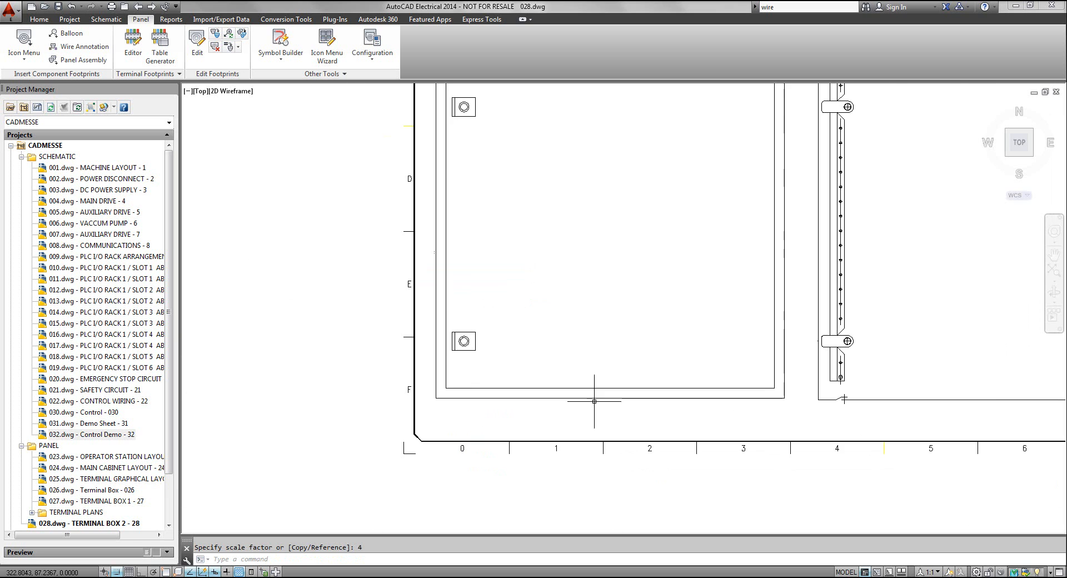
Move both enclosure views together into the upper part of the enlarged drawing border
{"action": "mouse_move", "coordinate": [582, 321]}
{"action": "middle_mouse_down"}
{"action": "mouse_move", "coordinate": [505, 374]}
{"action": "mouse_move", "coordinate": [463, 385]}
{"action": "middle_mouse_up"}
{"action": "scroll", "coordinate": [585, 369], "scroll_direction": "up", "scroll_amount": 4}
{"action": "scroll", "coordinate": [587, 360], "scroll_direction": "down", "scroll_amount": 4}
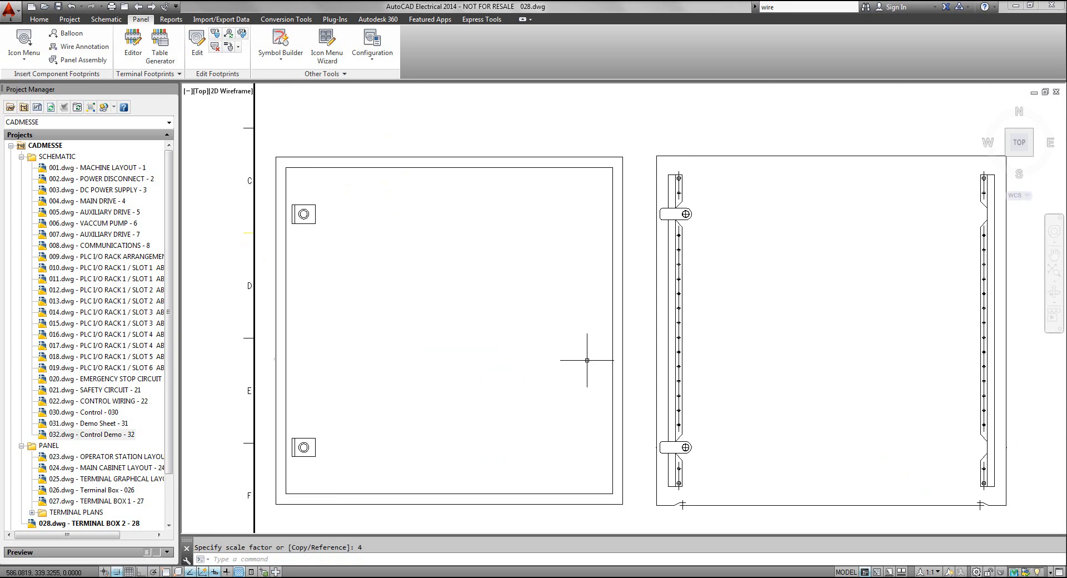
{"action": "middle_click", "coordinate": [587, 360]}
{"action": "middle_click", "coordinate": [587, 360]}
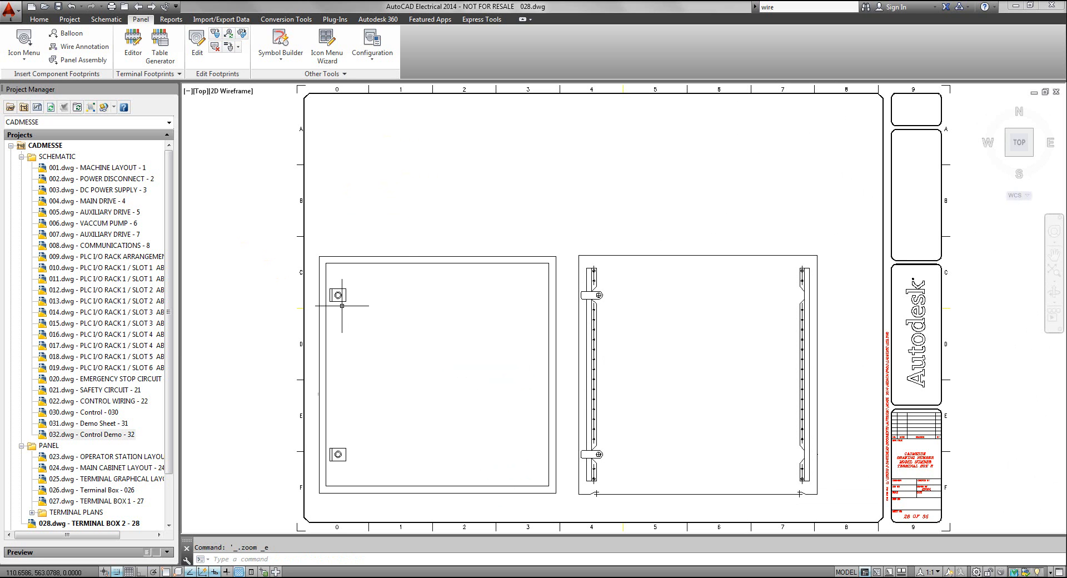
{"action": "left_click", "coordinate": [379, 256]}
{"action": "left_click", "coordinate": [641, 255]}
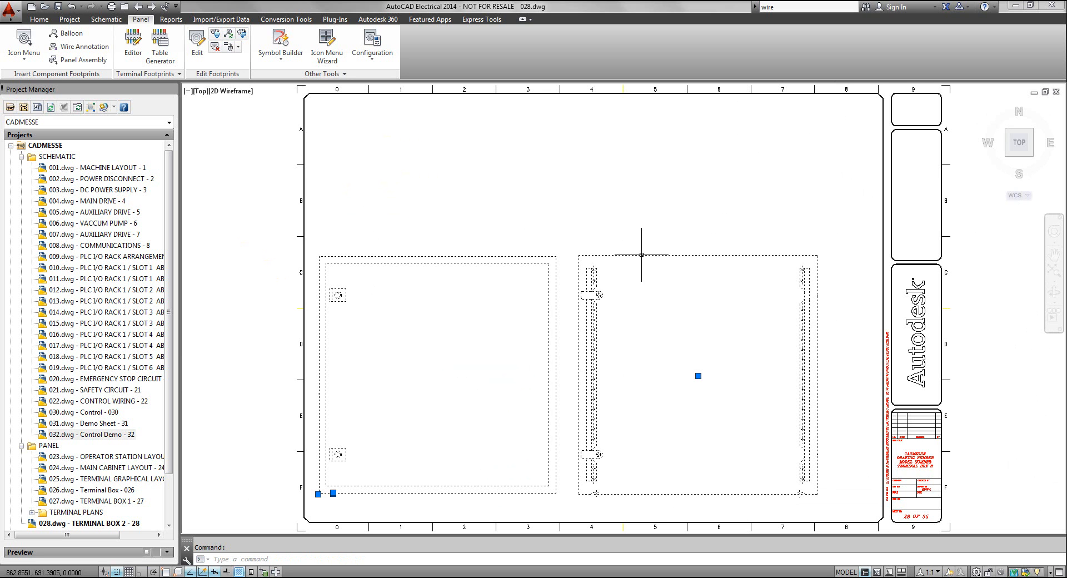
{"action": "type", "text": "m"}
{"action": "key", "text": "Return"}
{"action": "left_click", "coordinate": [641, 255]}
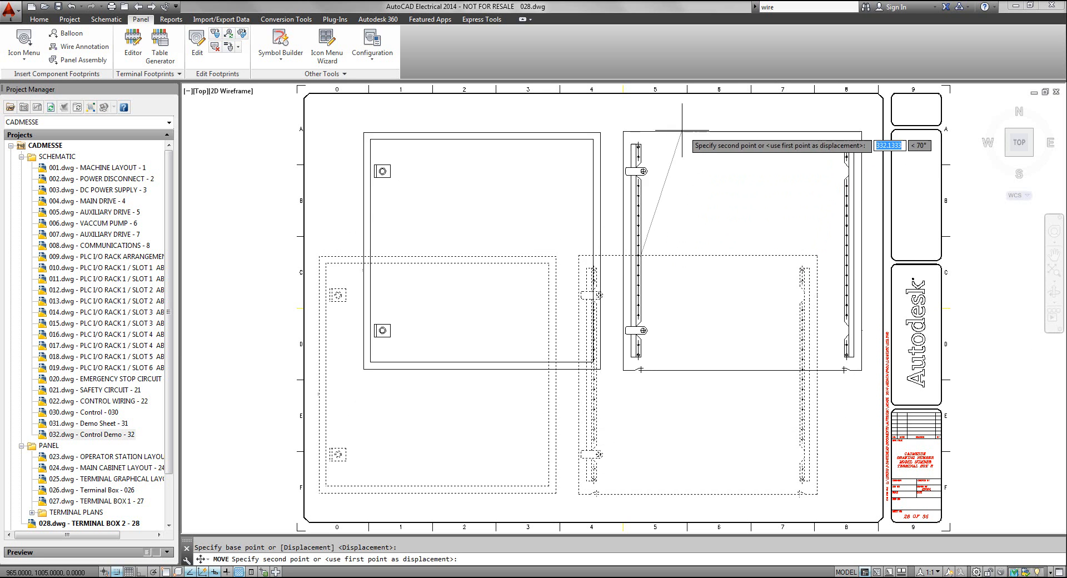
{"action": "left_click", "coordinate": [667, 123]}
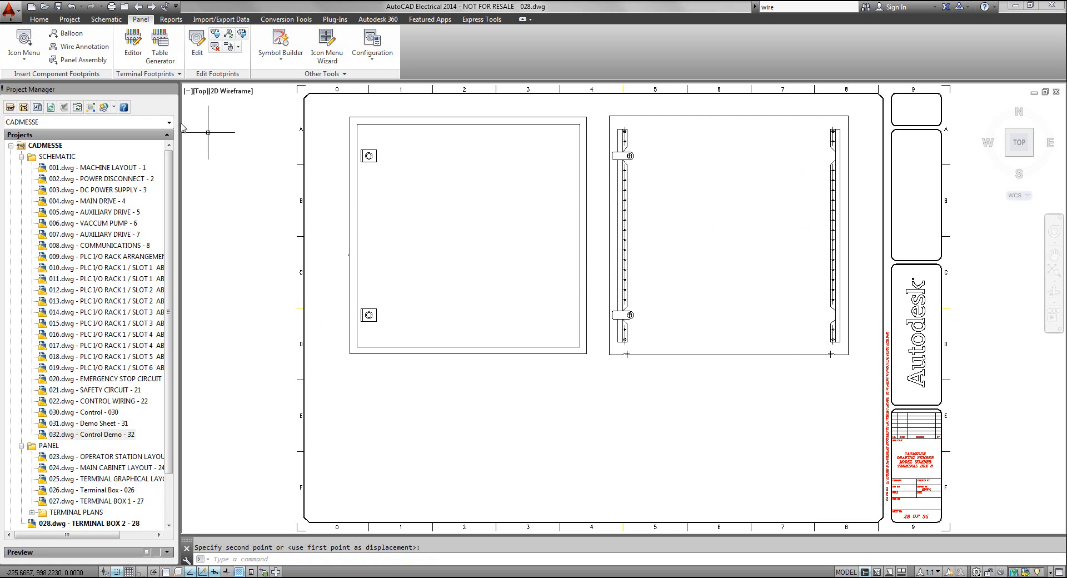
Extract the project's schematic components list for panel insertion, limited to named location TB2 and processing all drawings
{"action": "left_click", "coordinate": [22, 57]}
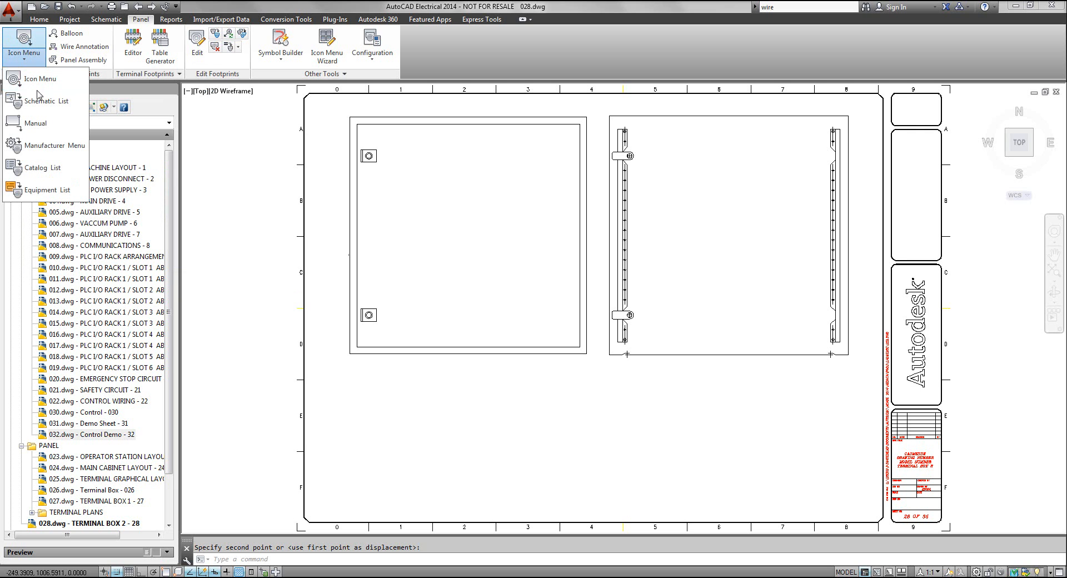
{"action": "left_click", "coordinate": [39, 102]}
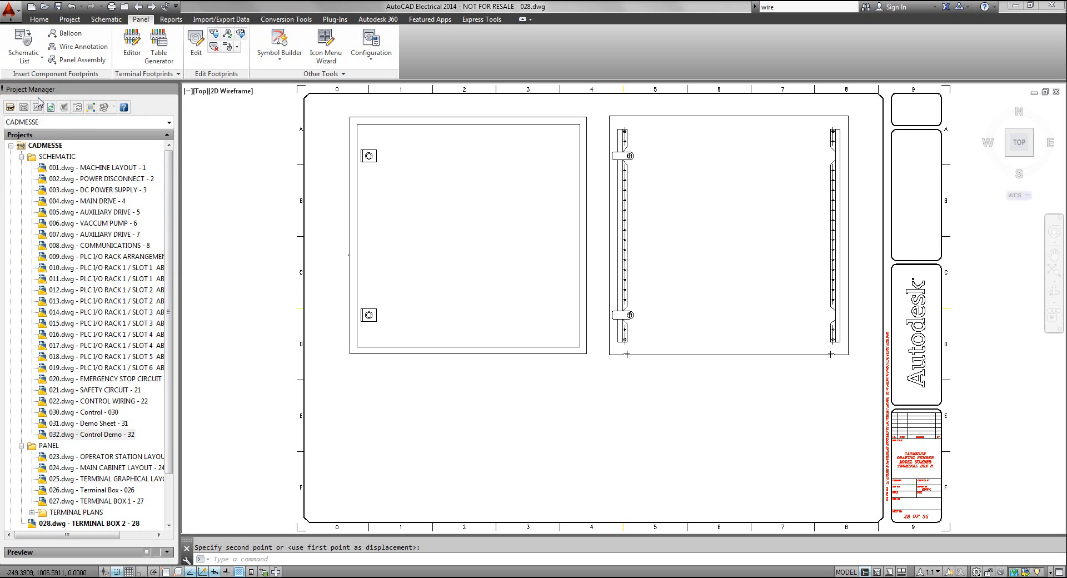
{"action": "left_click_drag", "start_coordinate": [542, 228], "coordinate": [386, 124]}
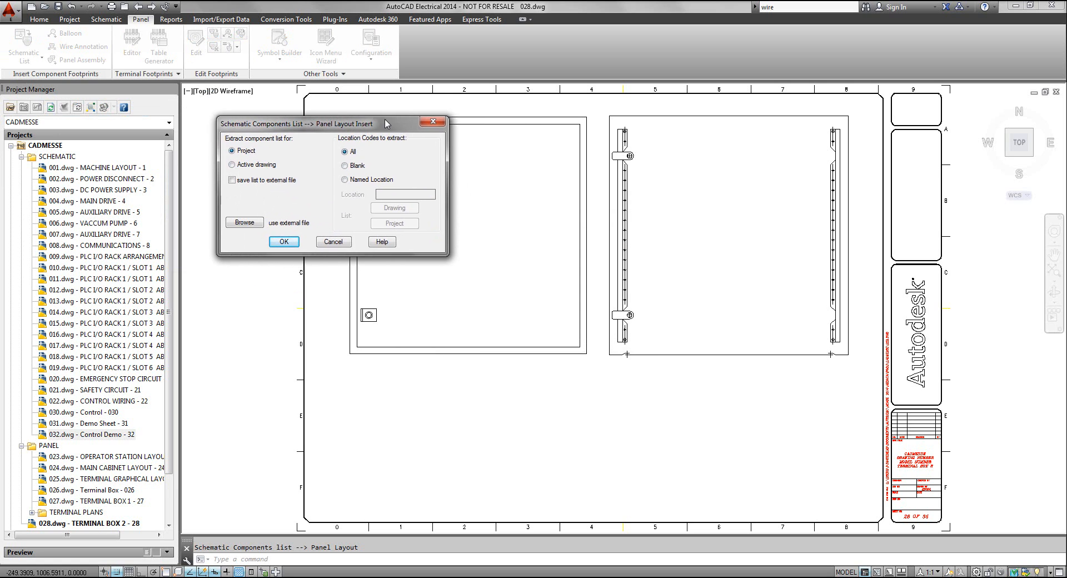
{"action": "left_click", "coordinate": [345, 181]}
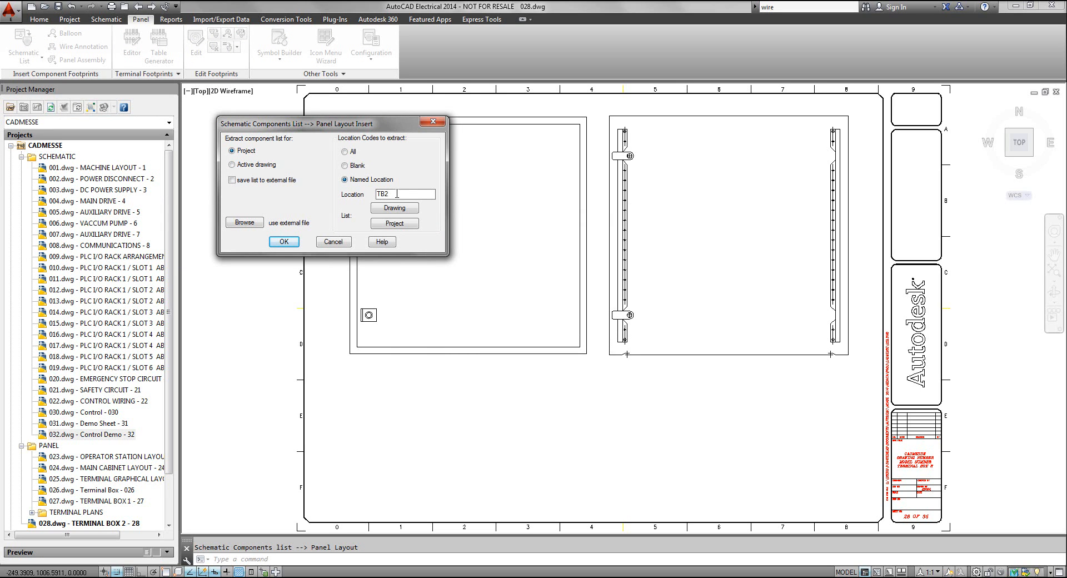
{"action": "left_click", "coordinate": [283, 243]}
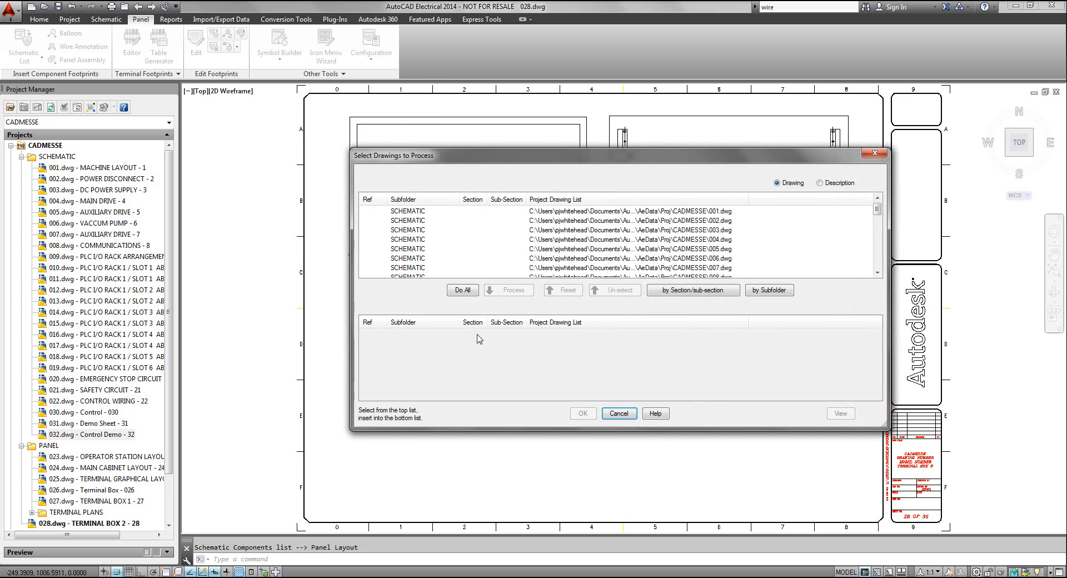
{"action": "left_click", "coordinate": [459, 291]}
{"action": "left_click", "coordinate": [584, 416]}
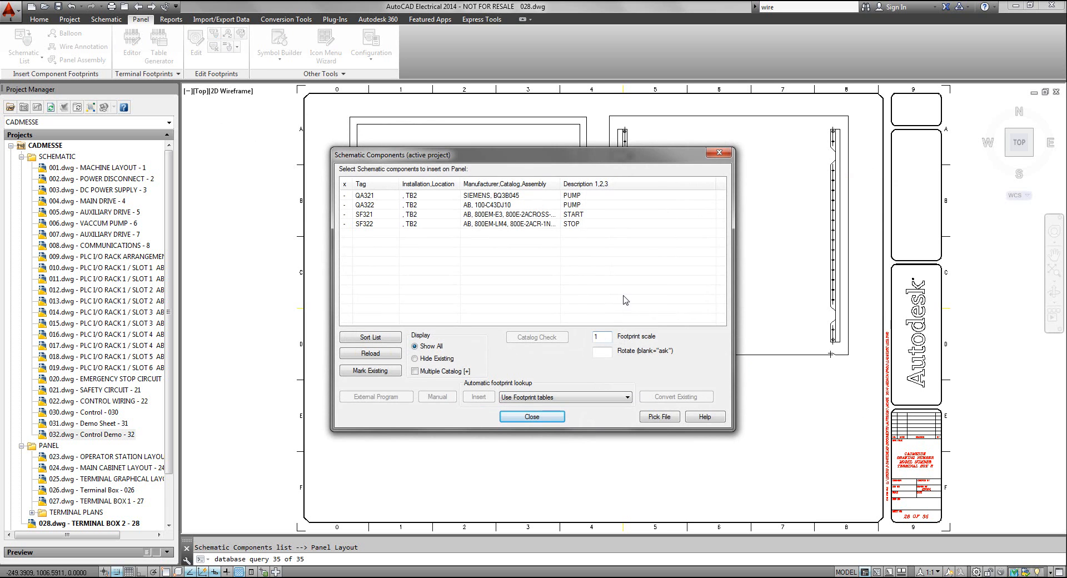
Insert the footprint of PUMP component QA321 at the upper left inside the right-hand enclosure view, unrotated, accepting its component data
{"action": "left_click_drag", "start_coordinate": [525, 160], "coordinate": [329, 170]}
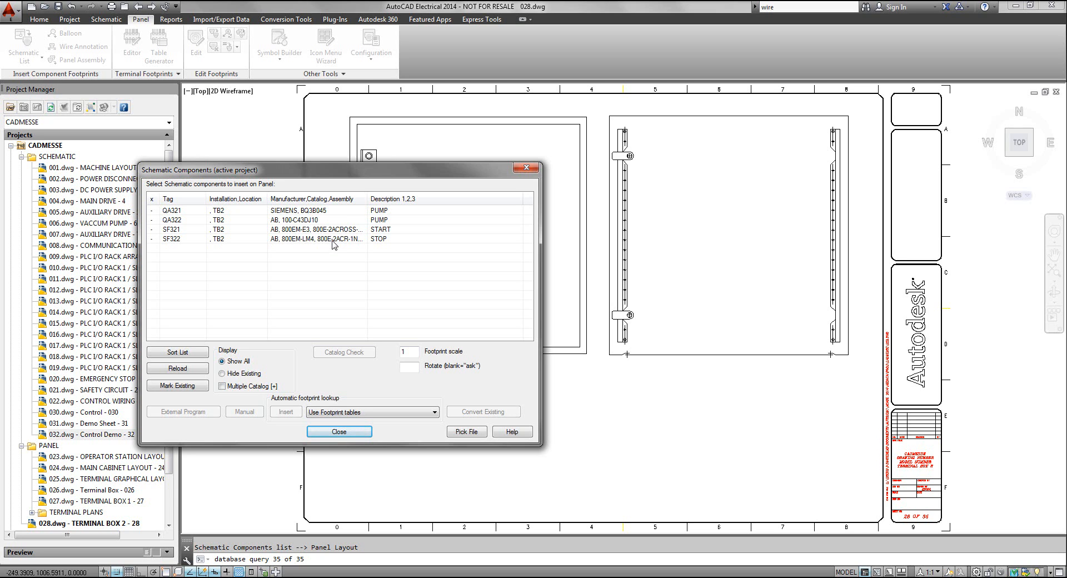
{"action": "left_click", "coordinate": [296, 214]}
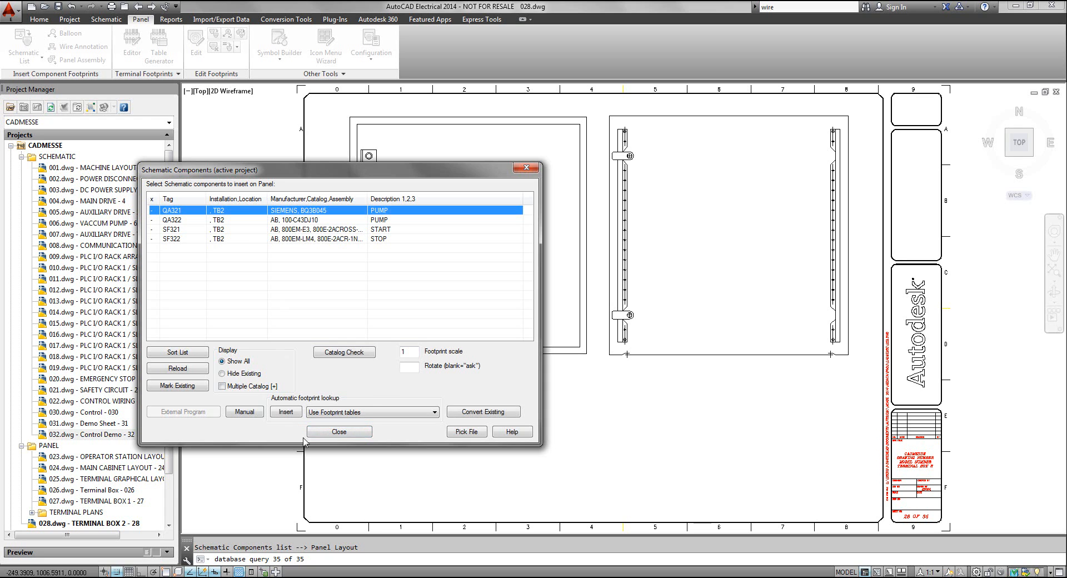
{"action": "left_click", "coordinate": [285, 413]}
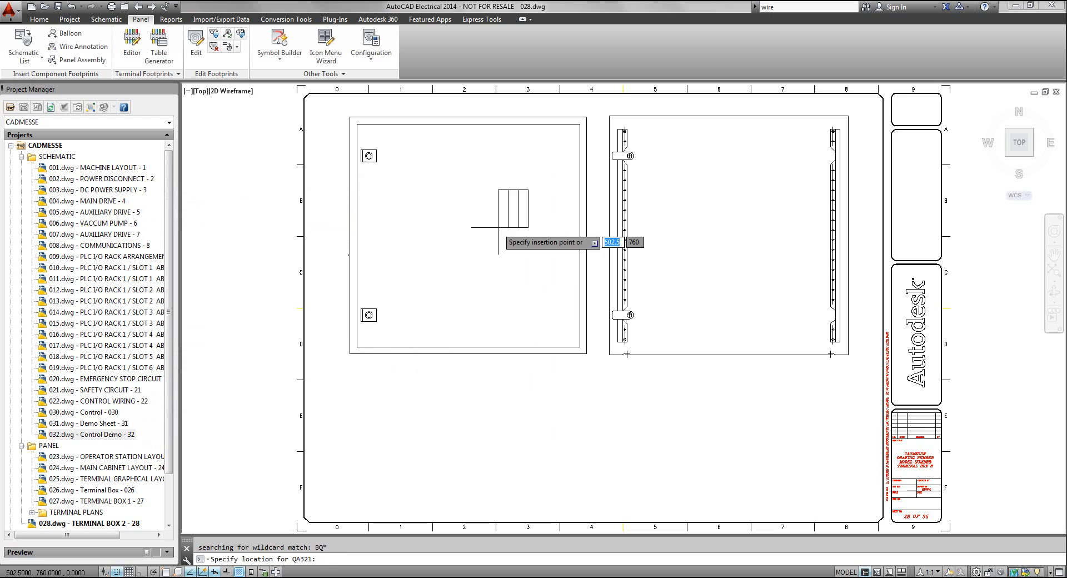
{"action": "key", "text": "F8"}
{"action": "left_click", "coordinate": [661, 165]}
{"action": "left_click", "coordinate": [701, 165]}
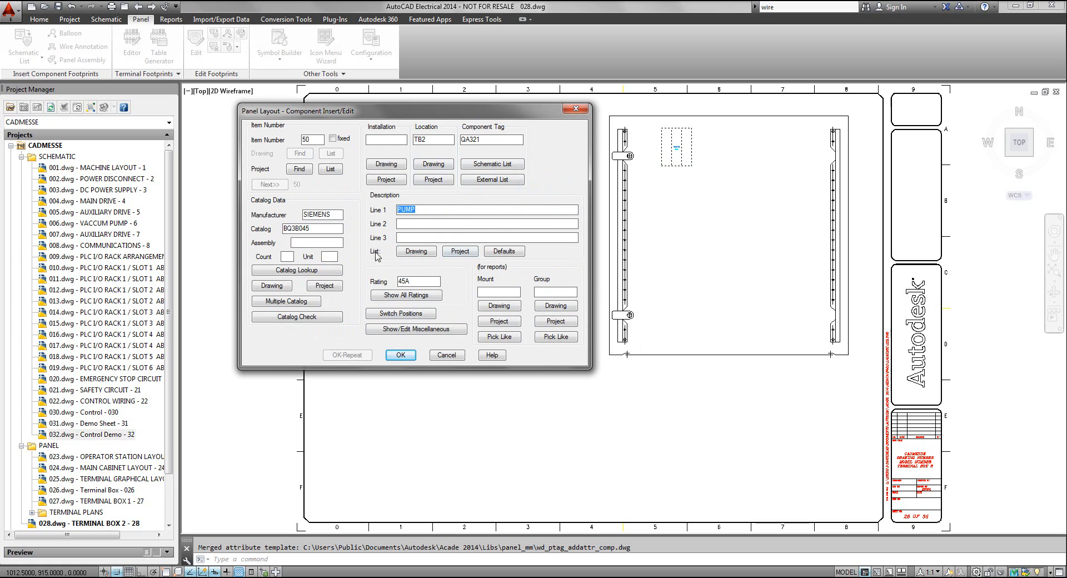
{"action": "left_click", "coordinate": [400, 356]}
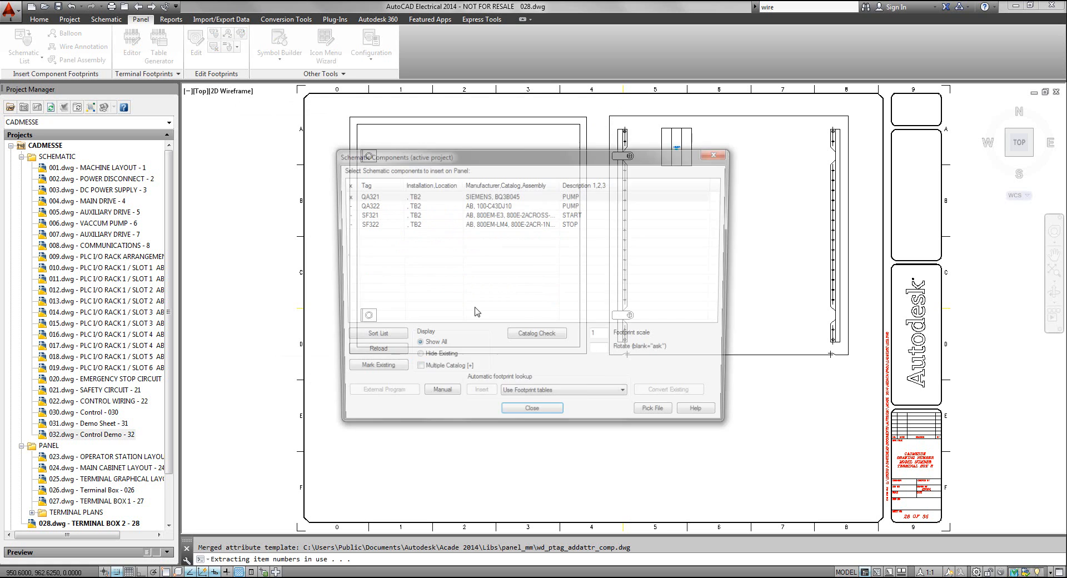
Hide existing components in the list and insert the QA322 footprint below QA321 in the right-hand enclosure view, accepting its data
{"action": "left_click_drag", "start_coordinate": [500, 156], "coordinate": [388, 162]}
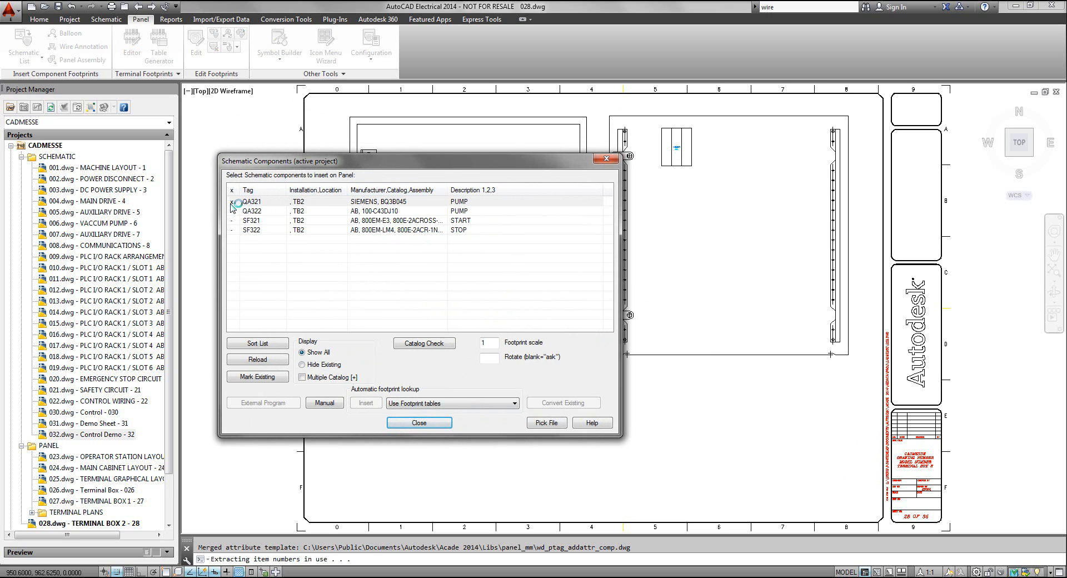
{"action": "left_click", "coordinate": [302, 366]}
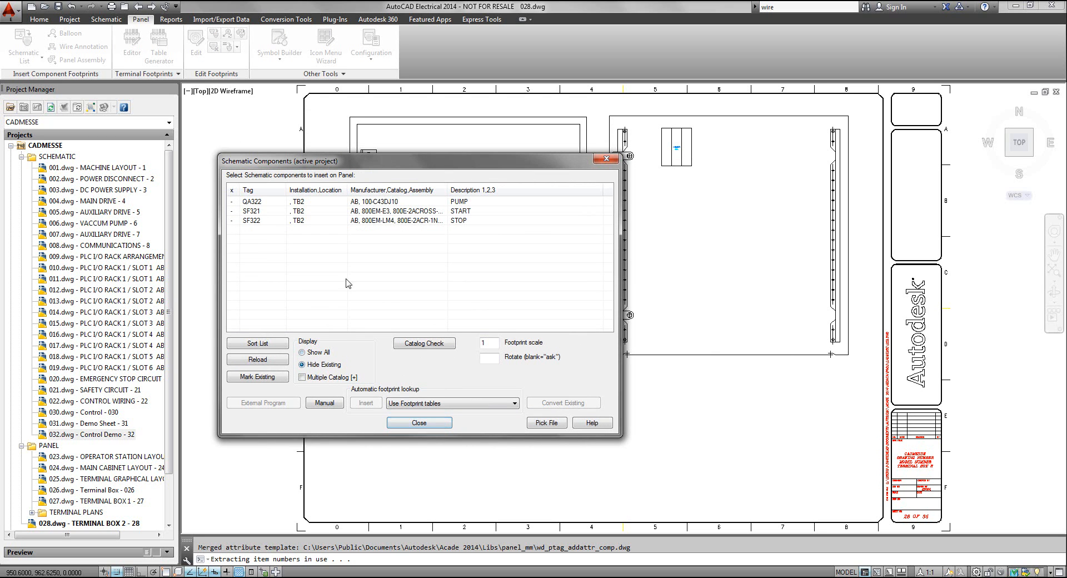
{"action": "left_click", "coordinate": [254, 202]}
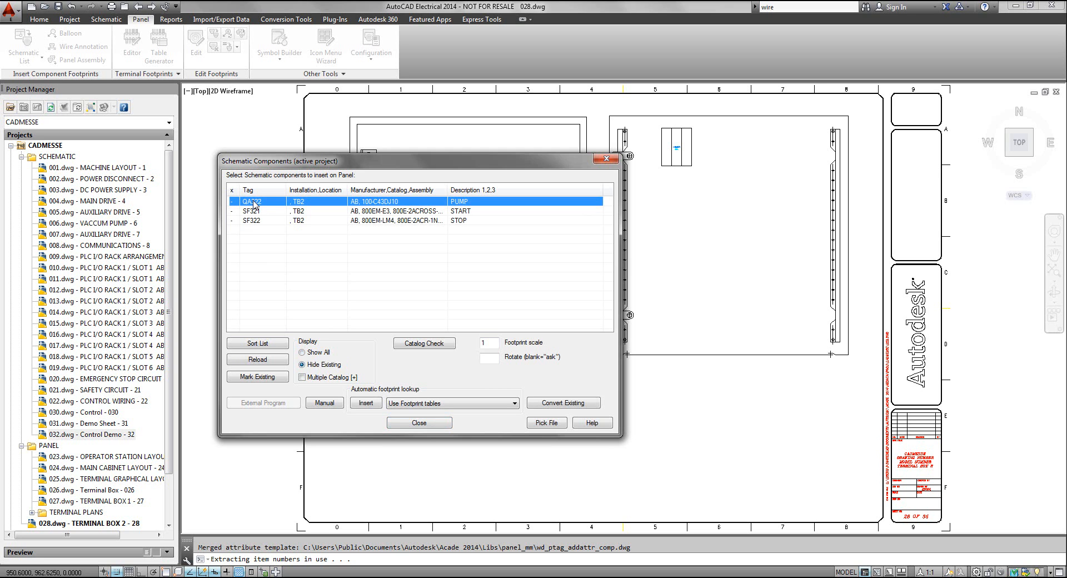
{"action": "left_click", "coordinate": [365, 404]}
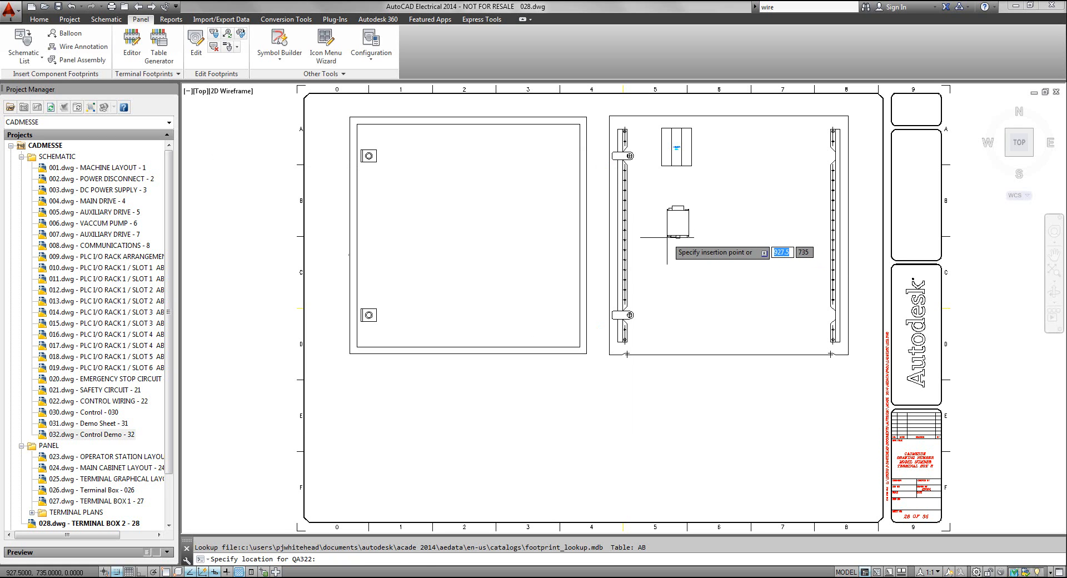
{"action": "left_click", "coordinate": [650, 238]}
{"action": "left_click", "coordinate": [520, 405]}
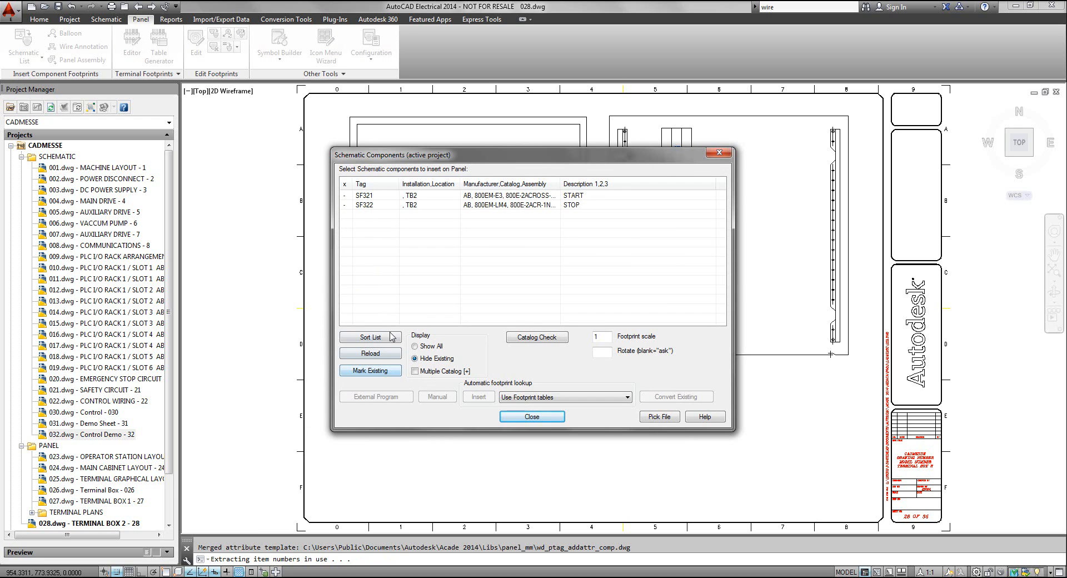
Insert START button SF321 and STOP button SF322 together with prompted locations, placing SF321 unrotated near the left-hand enclosure view's upper left
{"action": "left_click", "coordinate": [371, 197]}
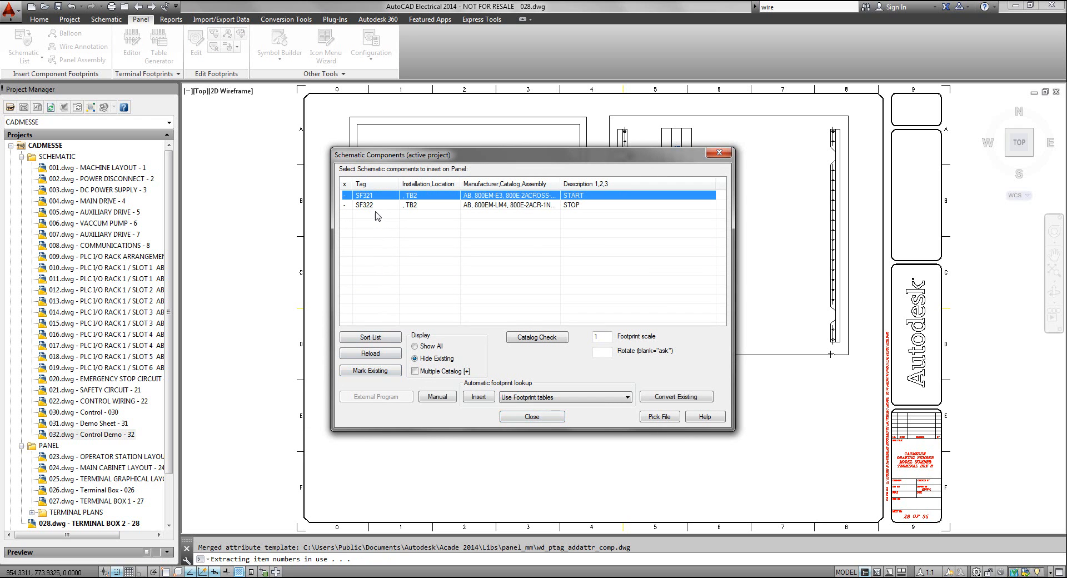
{"action": "left_click", "coordinate": [372, 205], "text": "shift"}
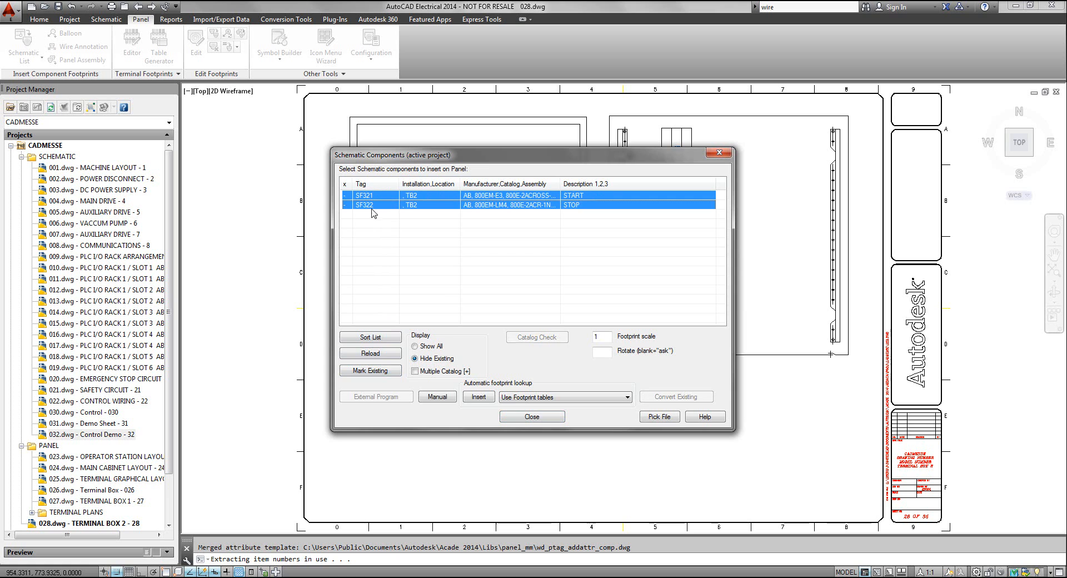
{"action": "left_click", "coordinate": [479, 398]}
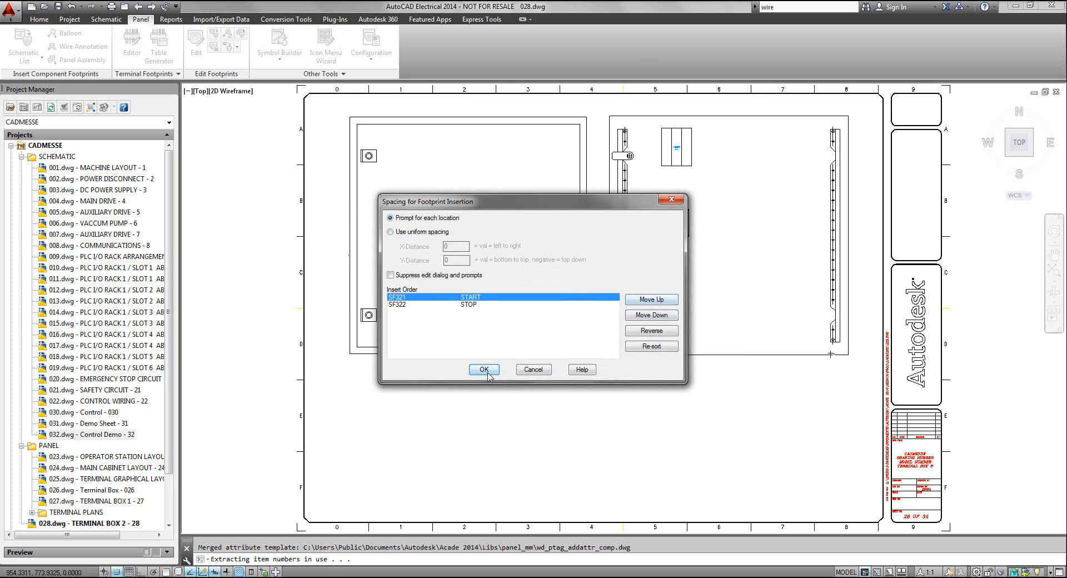
{"action": "left_click", "coordinate": [484, 376]}
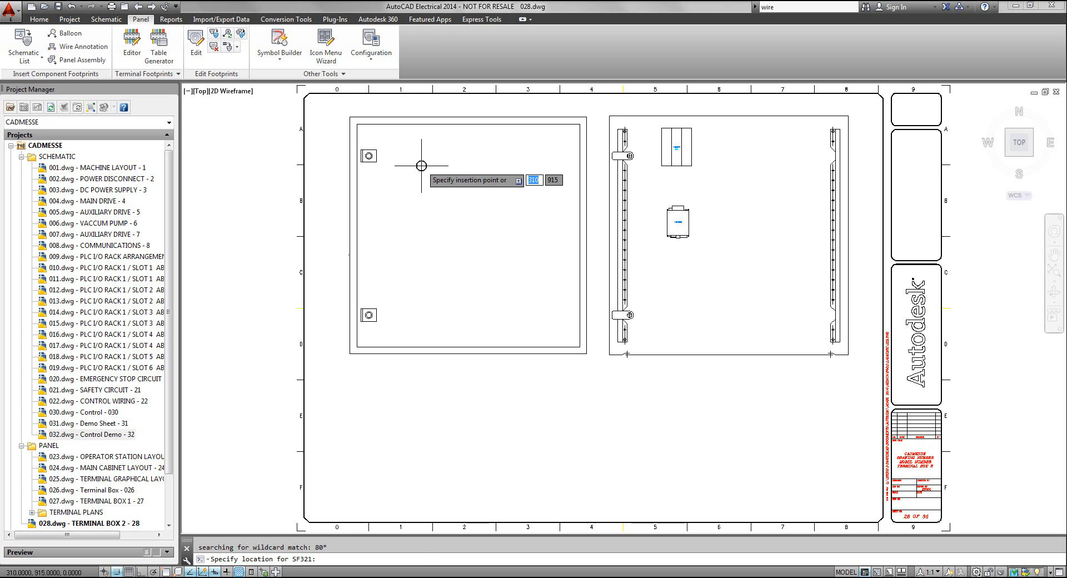
{"action": "key", "text": "F8"}
{"action": "left_click", "coordinate": [422, 166]}
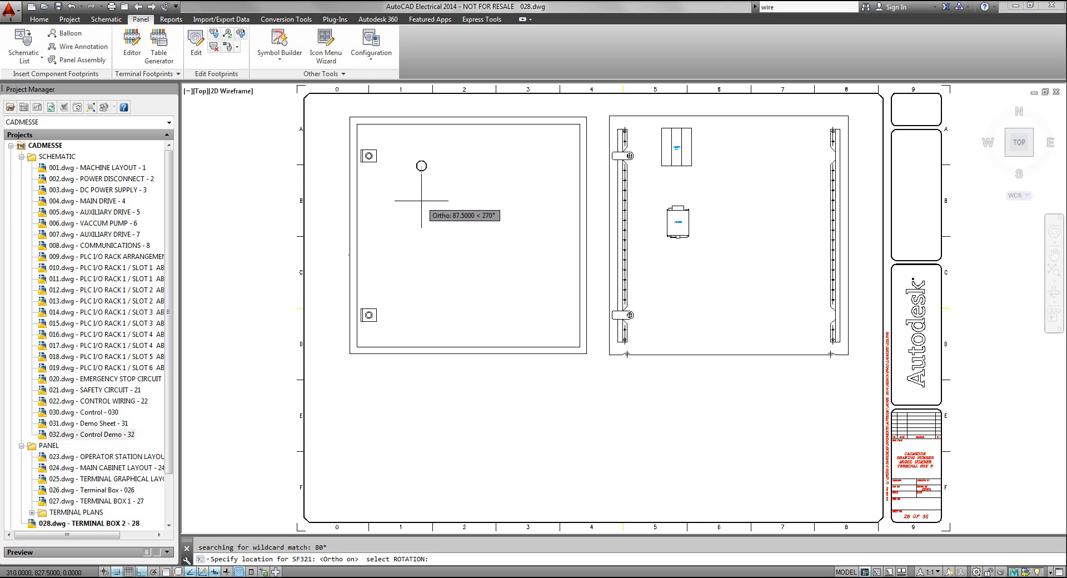
{"action": "left_click", "coordinate": [447, 174]}
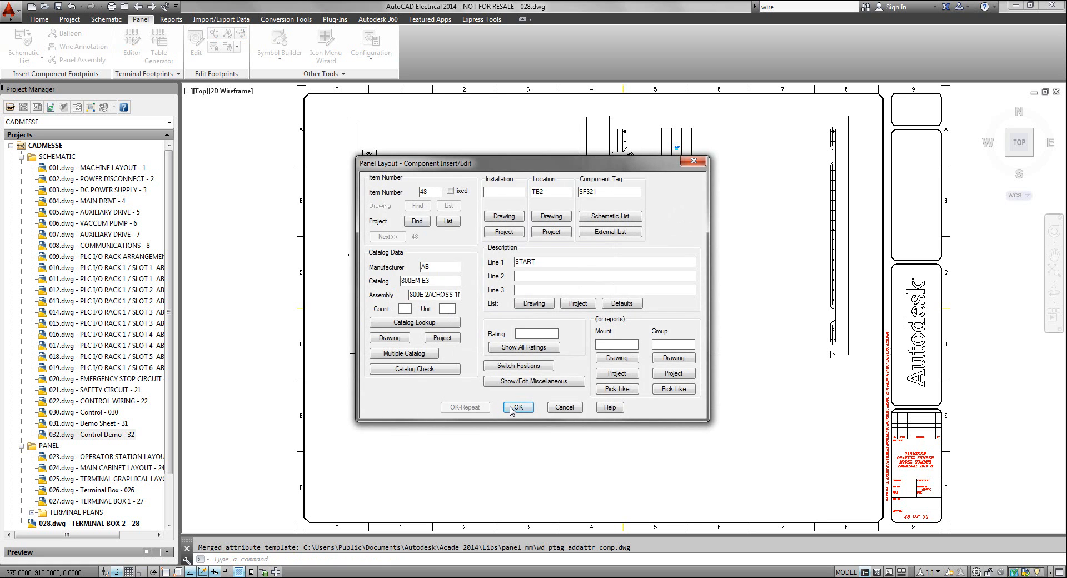
{"action": "left_click", "coordinate": [516, 407]}
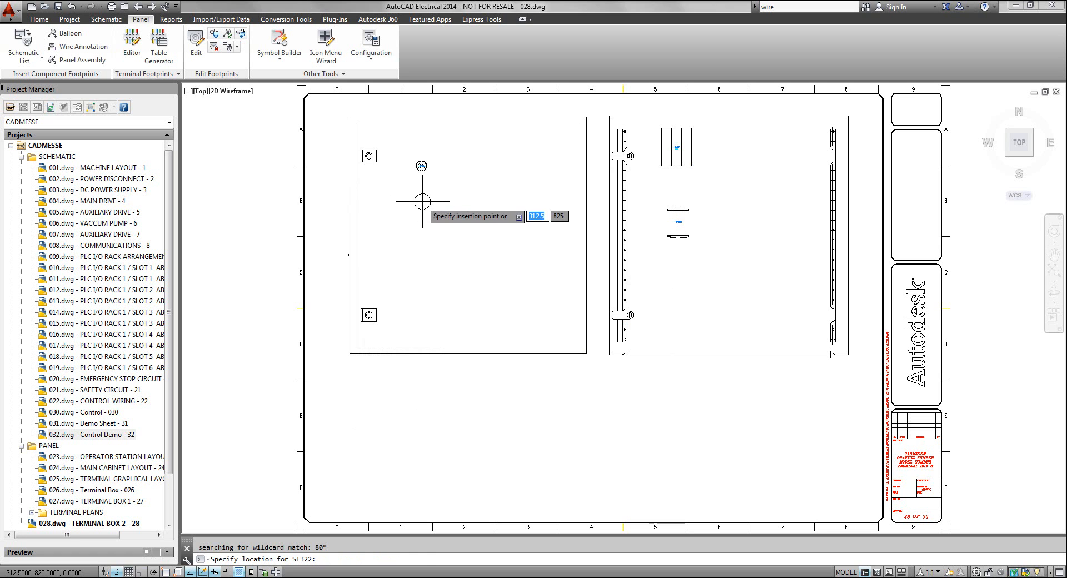
Place the STOP button SF322 footprint directly below SF321 in the left-hand enclosure view and accept its component data
{"action": "key", "text": "F8"}
{"action": "left_click", "coordinate": [422, 201]}
{"action": "left_click", "coordinate": [423, 202]}
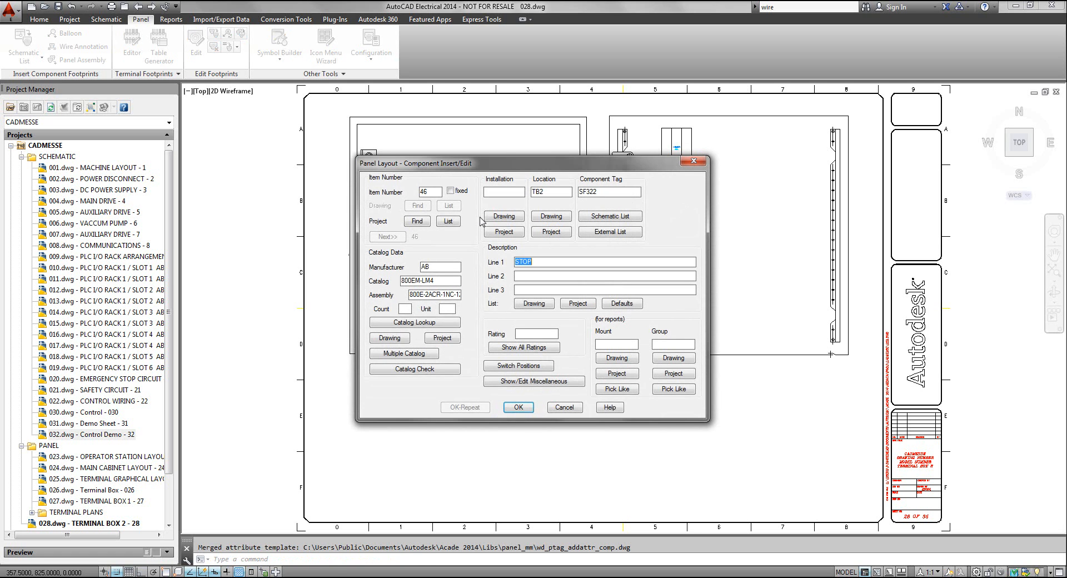
{"action": "left_click", "coordinate": [518, 407]}
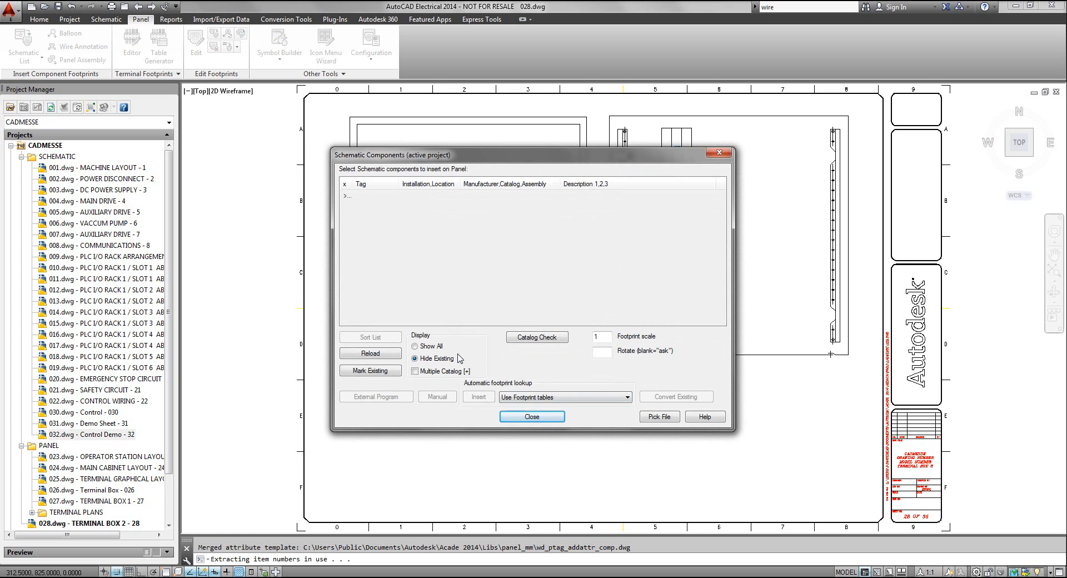
Close the schematic component list and align the STOP button footprint vertically with the START button in the left-hand enclosure view
{"action": "left_click", "coordinate": [534, 417]}
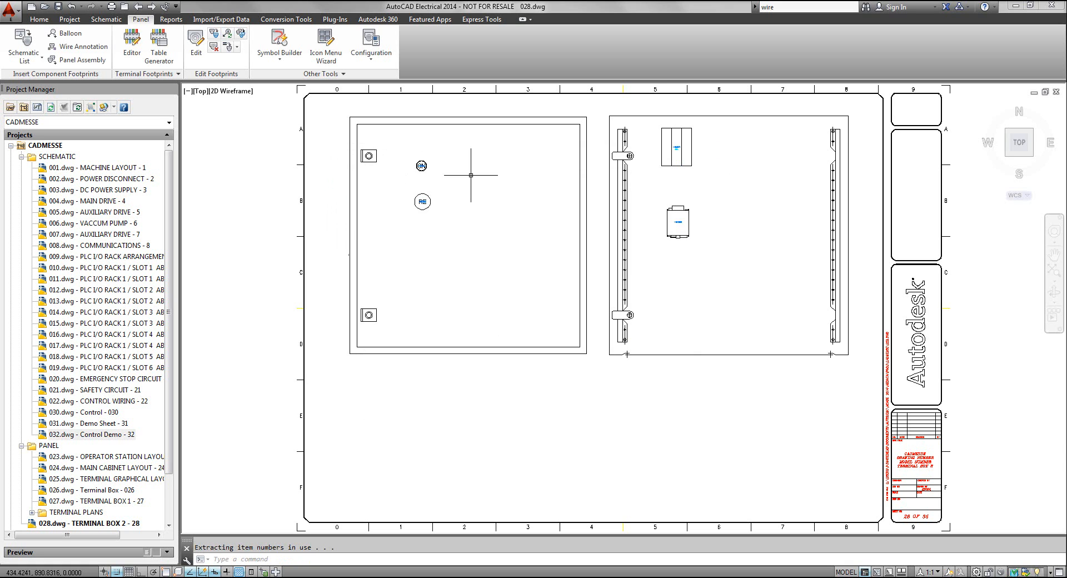
{"action": "scroll", "coordinate": [468, 176], "scroll_direction": "up", "scroll_amount": 2}
{"action": "middle_click_drag", "start_coordinate": [468, 175], "coordinate": [513, 202]}
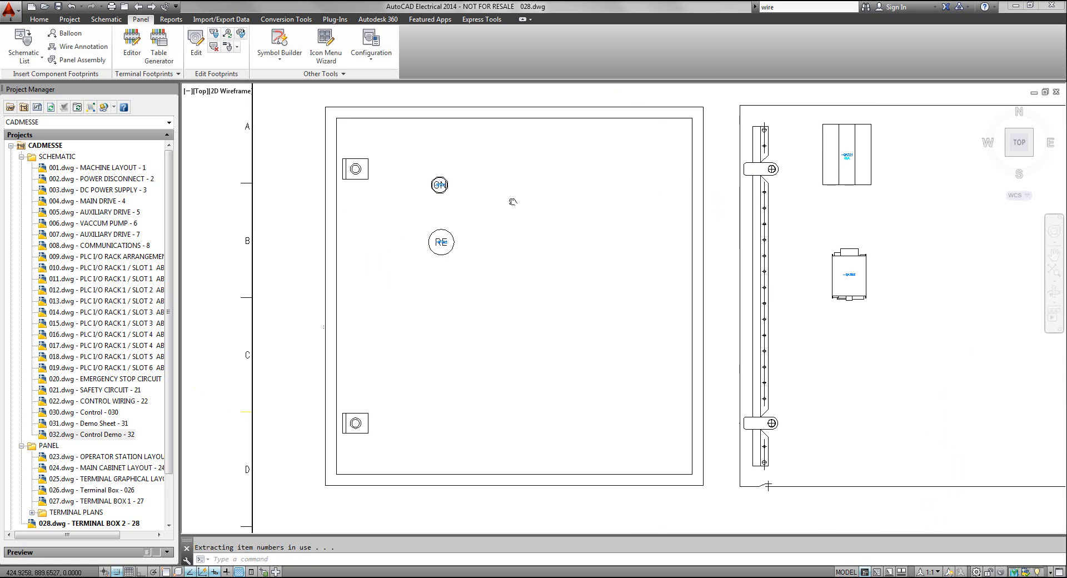
{"action": "right_click", "coordinate": [441, 186]}
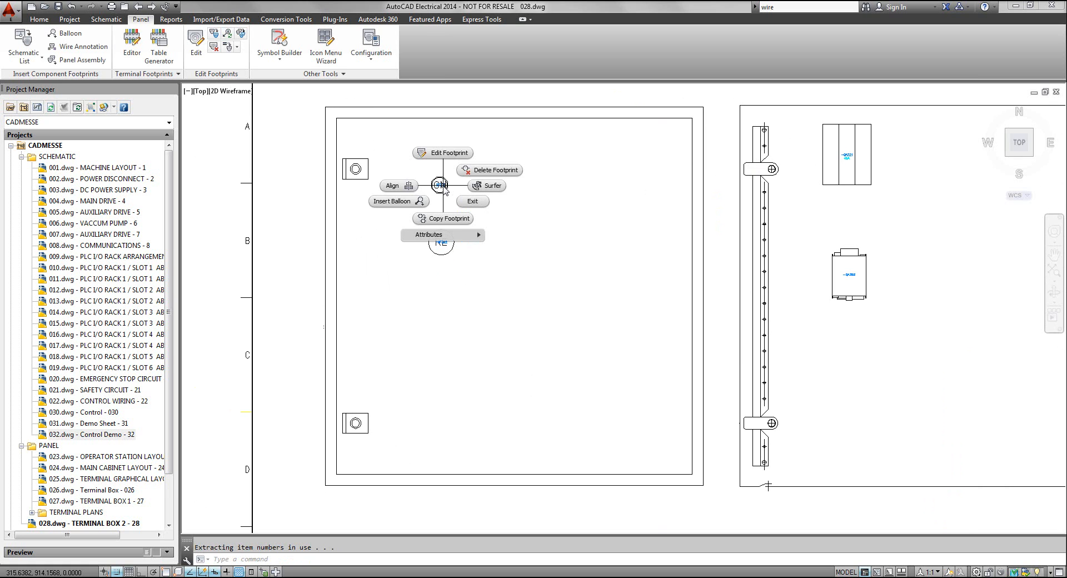
{"action": "left_click", "coordinate": [414, 178]}
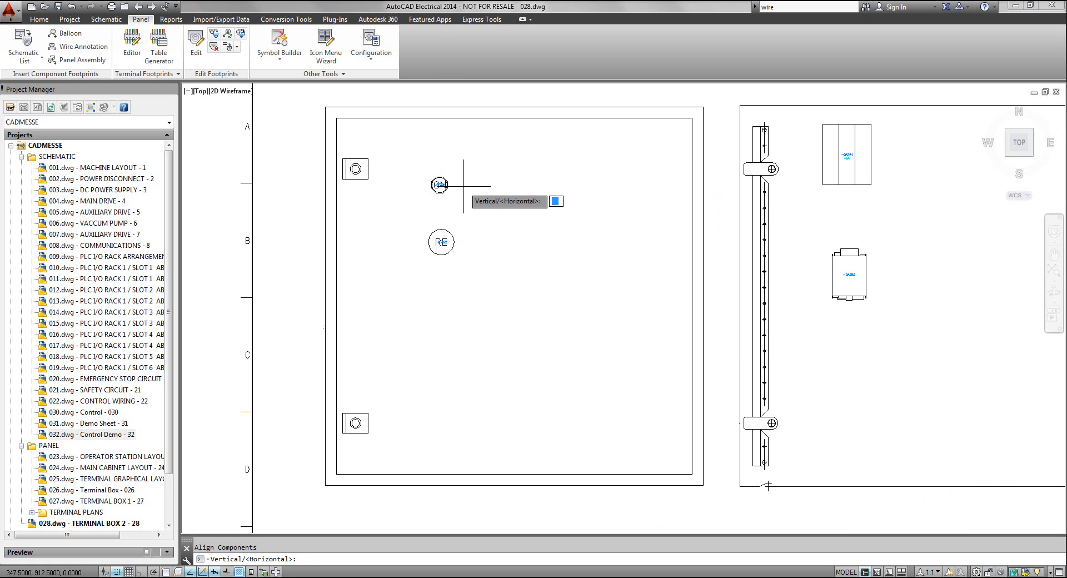
{"action": "type", "text": "v"}
{"action": "key", "text": "Return"}
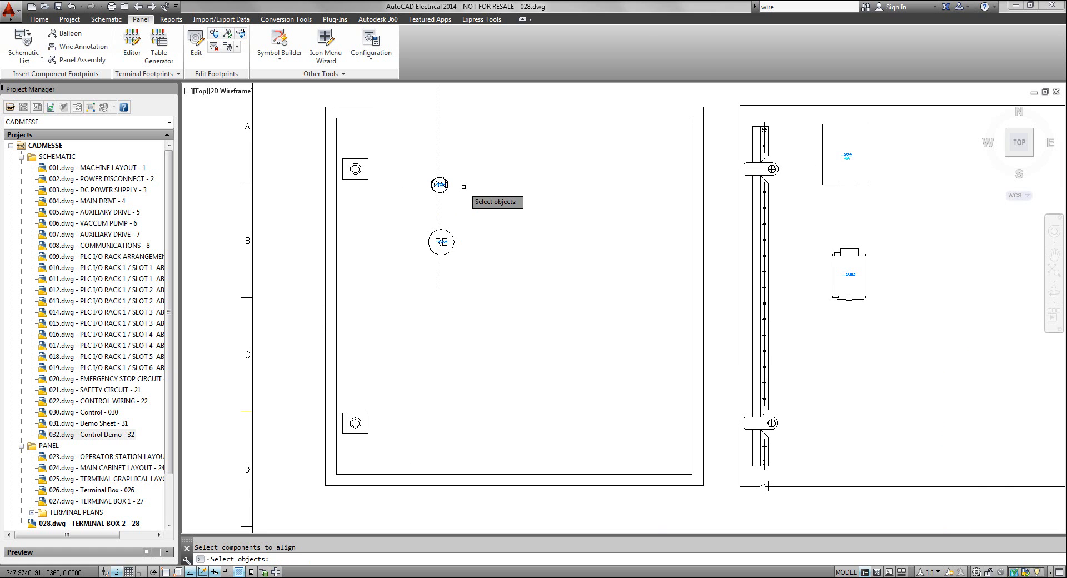
{"action": "left_click", "coordinate": [454, 242]}
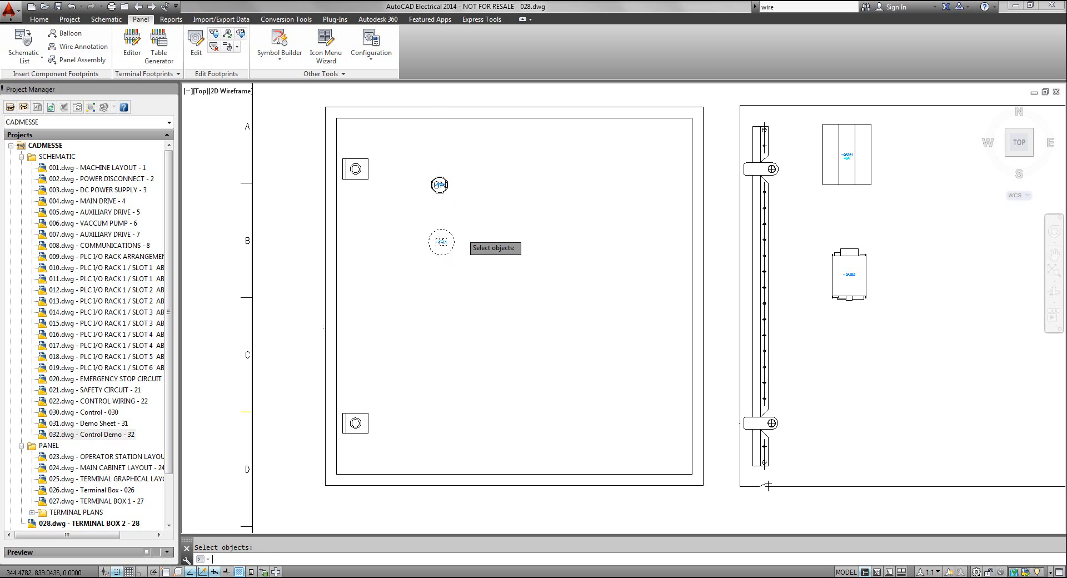
{"action": "key", "text": "Return"}
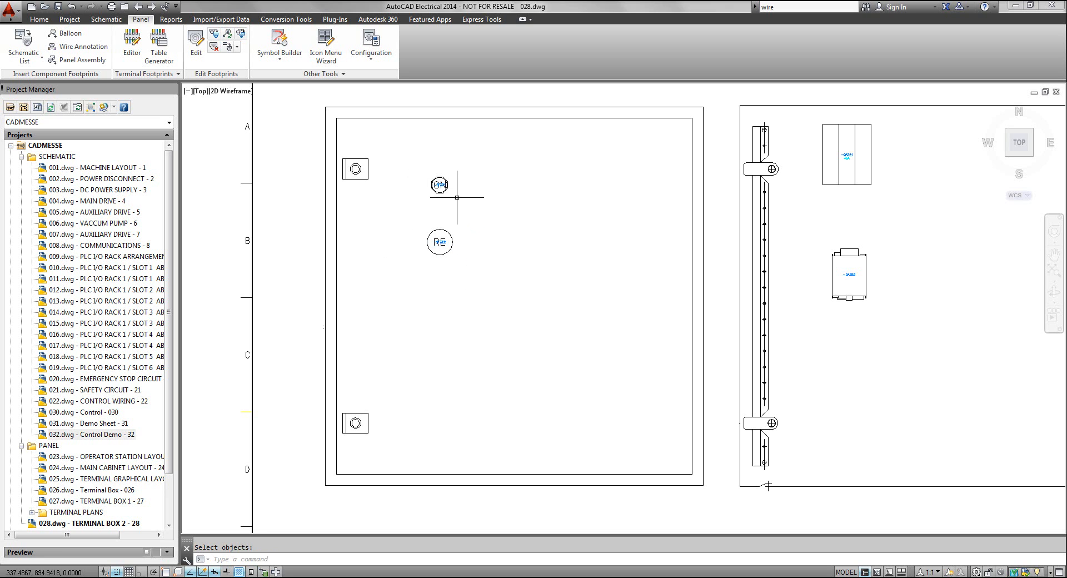
Start a nameplate footprint insertion with catalog lookup, assigning the AB nameplate 800H-W500AE
{"action": "left_click", "coordinate": [36, 59]}
{"action": "left_click", "coordinate": [38, 82]}
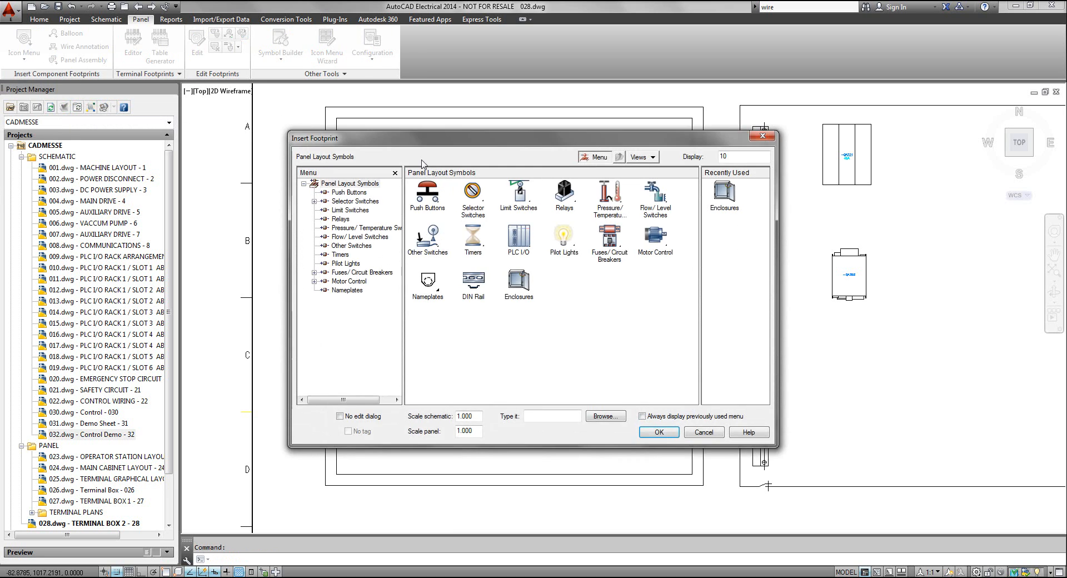
{"action": "left_click_drag", "start_coordinate": [307, 127], "coordinate": [198, 138]}
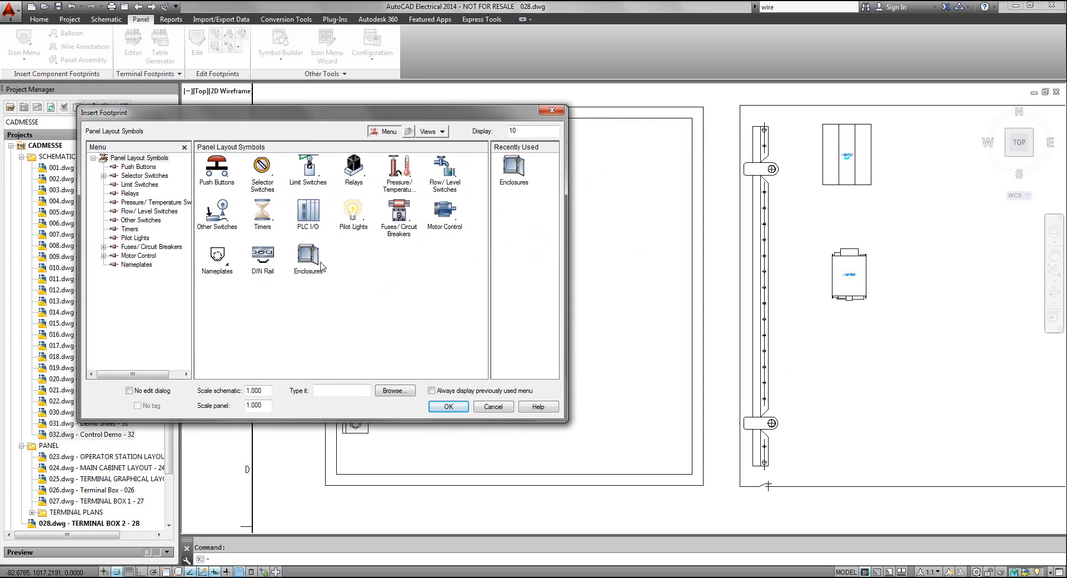
{"action": "left_click", "coordinate": [220, 266]}
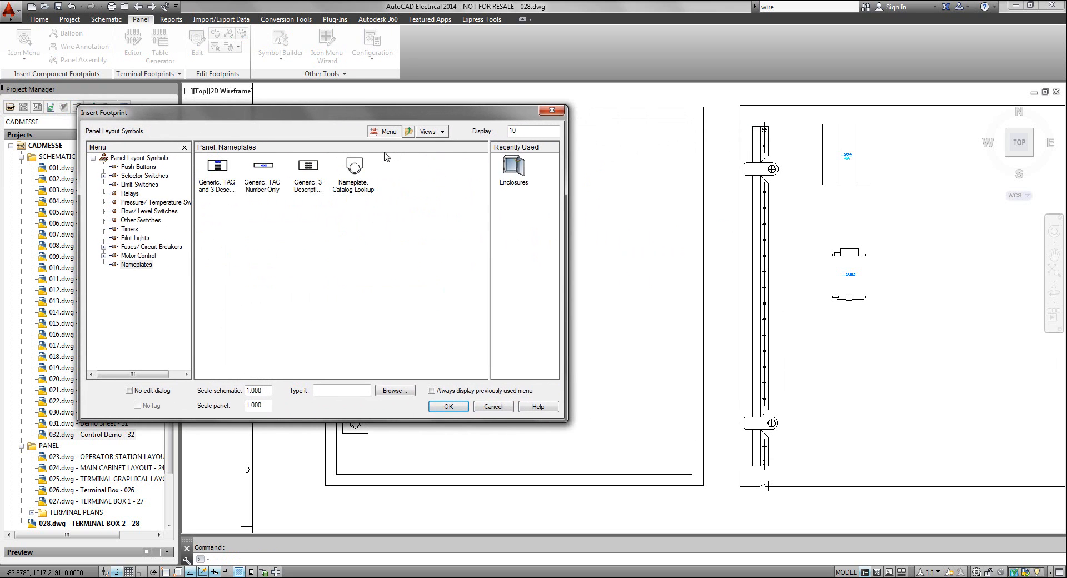
{"action": "left_click", "coordinate": [357, 168]}
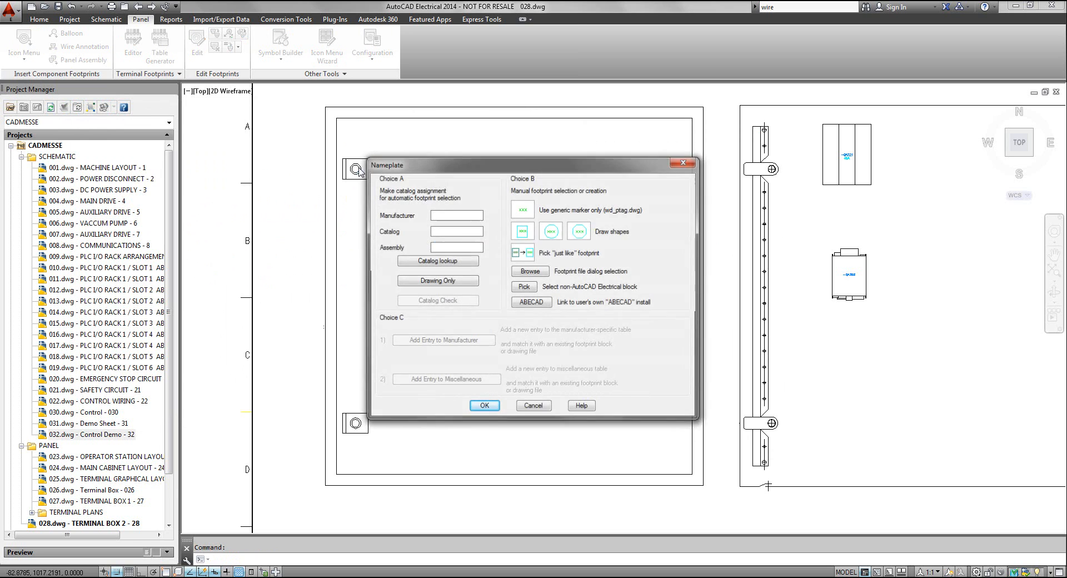
{"action": "mouse_move", "coordinate": [501, 168]}
{"action": "left_mouse_down"}
{"action": "mouse_move", "coordinate": [486, 337]}
{"action": "mouse_move", "coordinate": [708, 220]}
{"action": "mouse_move", "coordinate": [672, 139]}
{"action": "left_mouse_up"}
{"action": "left_click", "coordinate": [624, 232]}
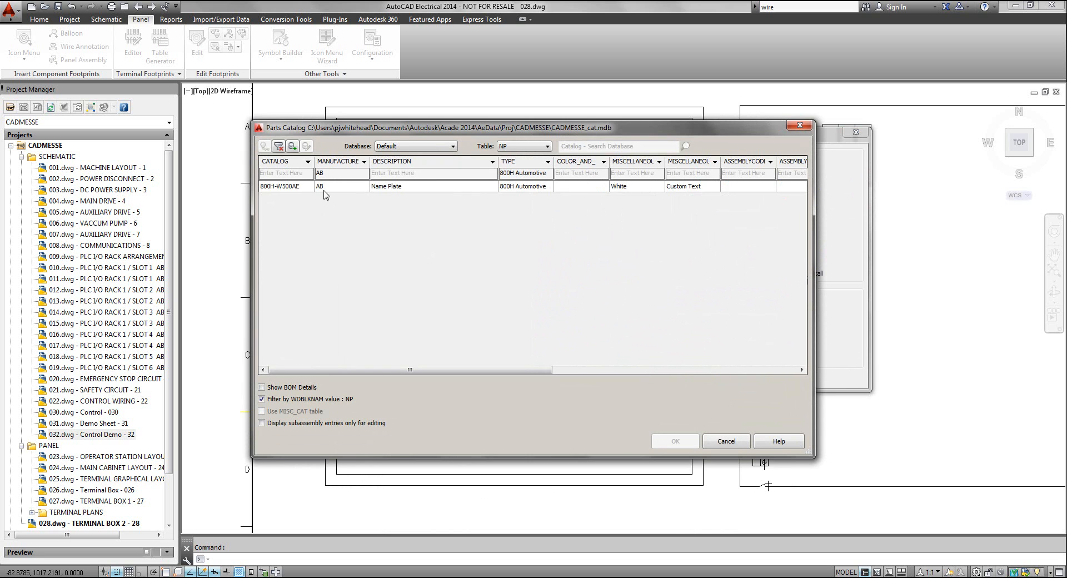
{"action": "left_click", "coordinate": [428, 191]}
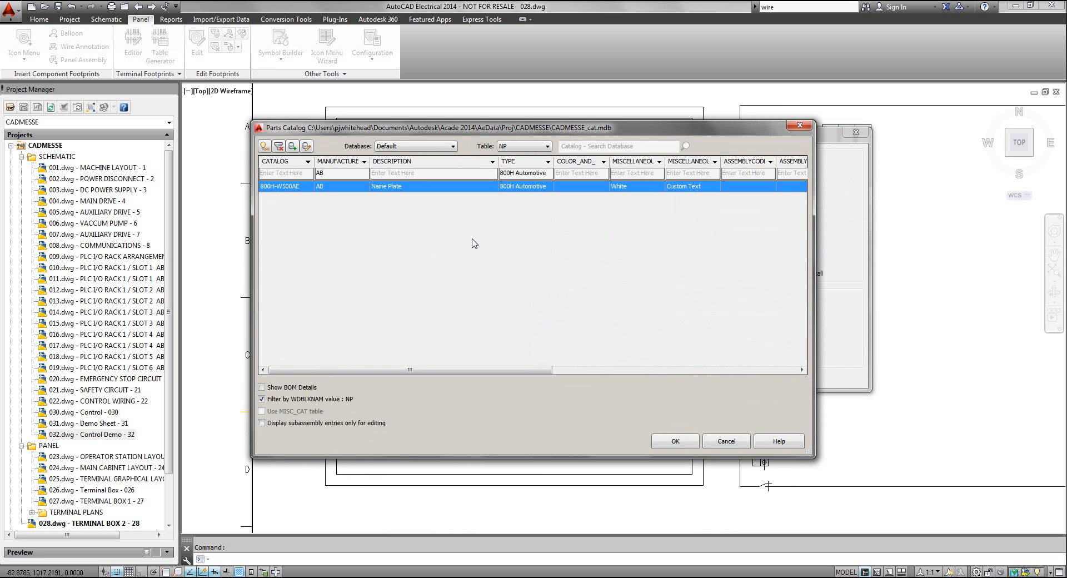
{"action": "left_click", "coordinate": [673, 442]}
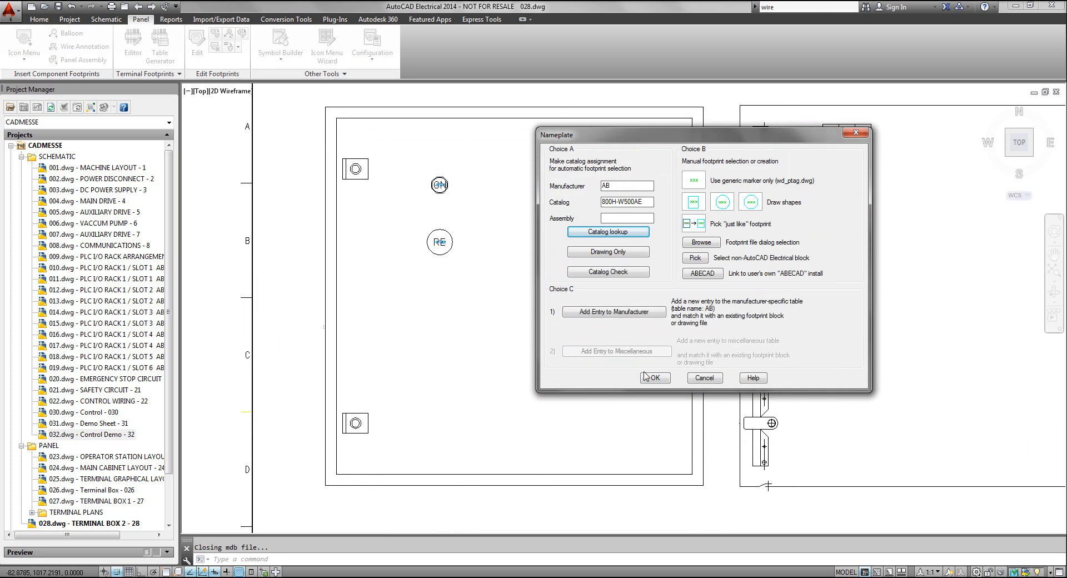
{"action": "left_click", "coordinate": [656, 378]}
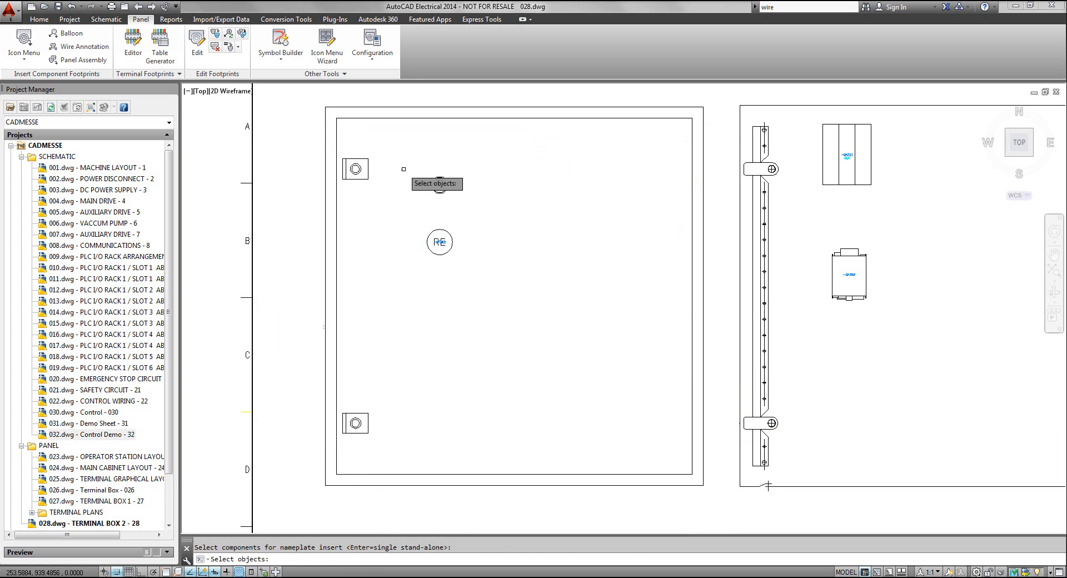
Apply the nameplate to both the START and STOP button footprints and accept the nameplate data for SF322 and SF321
{"action": "left_click", "coordinate": [386, 148]}
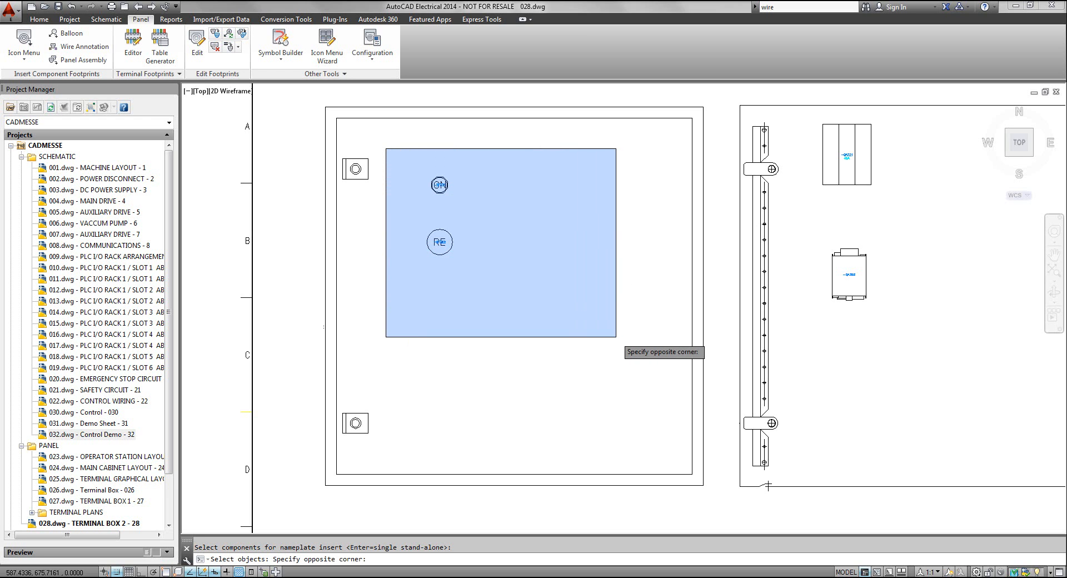
{"action": "left_click", "coordinate": [616, 337]}
{"action": "key", "text": "Return"}
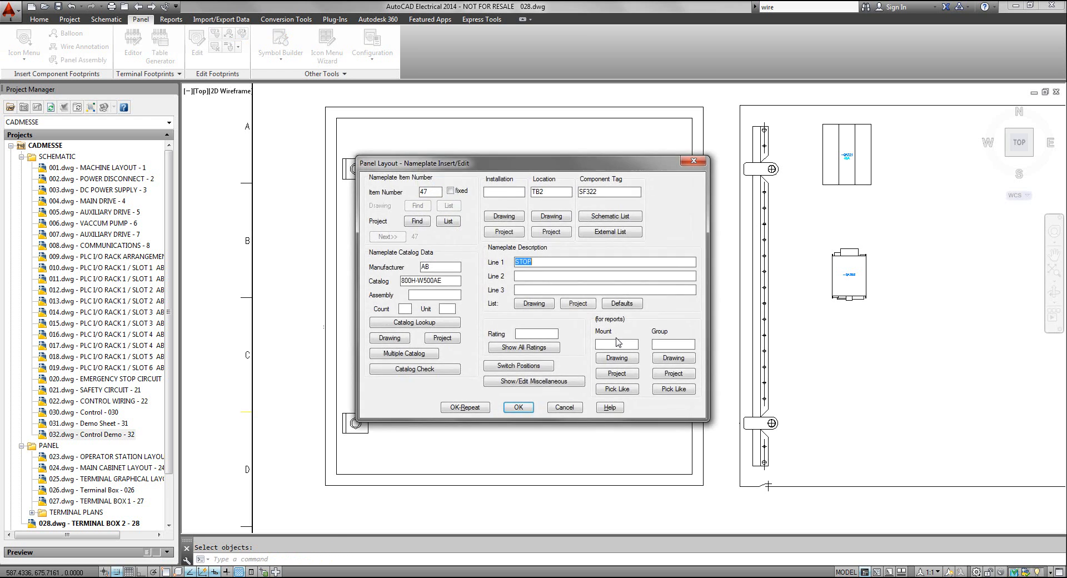
{"action": "left_click", "coordinate": [518, 410]}
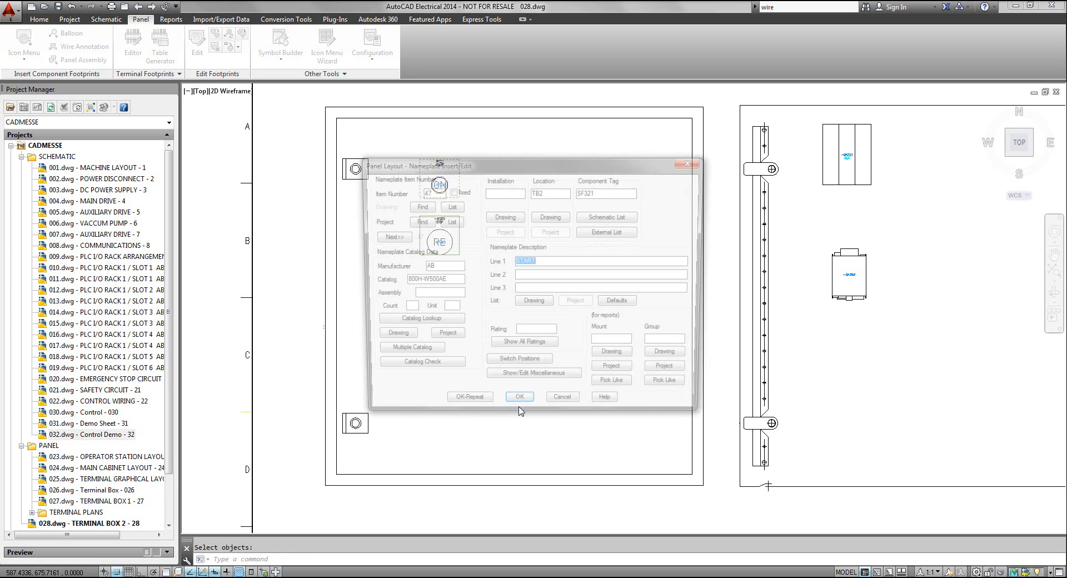
{"action": "left_click", "coordinate": [518, 408]}
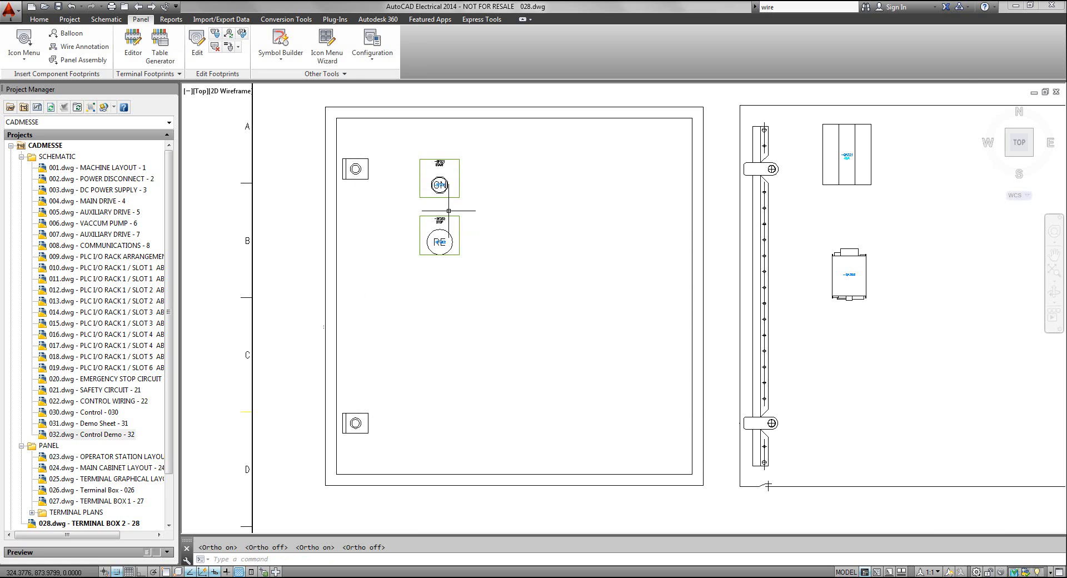
Set up a DIN Rail insertion with the PANDUIT G2X3WH6 slotted white wire duct at scale 25.4
{"action": "scroll", "coordinate": [448, 261], "scroll_direction": "up", "scroll_amount": 4}
{"action": "middle_click_drag", "start_coordinate": [447, 260], "coordinate": [453, 281]}
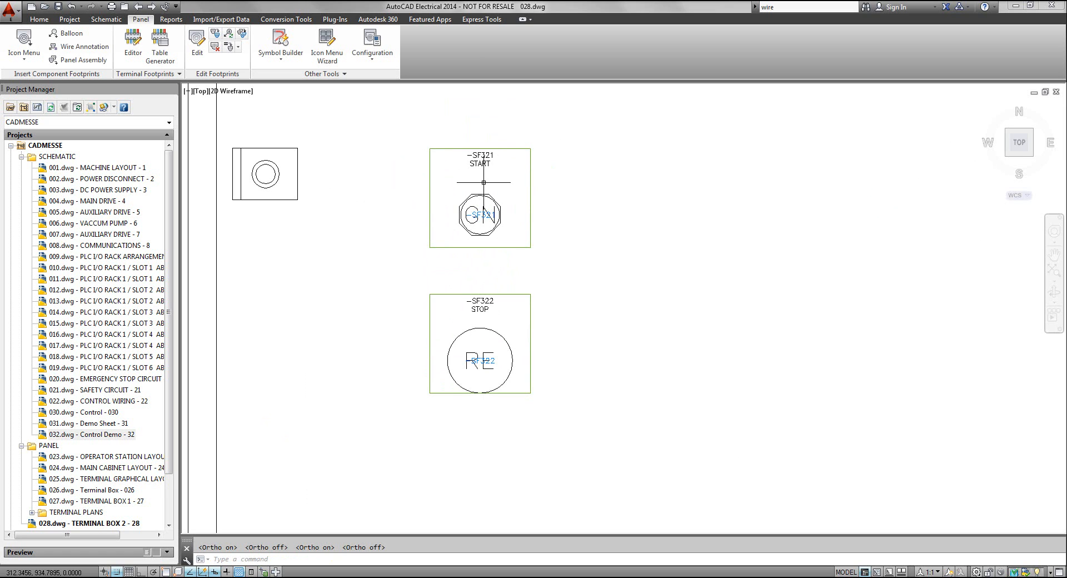
{"action": "scroll", "coordinate": [545, 211], "scroll_direction": "down", "scroll_amount": 4}
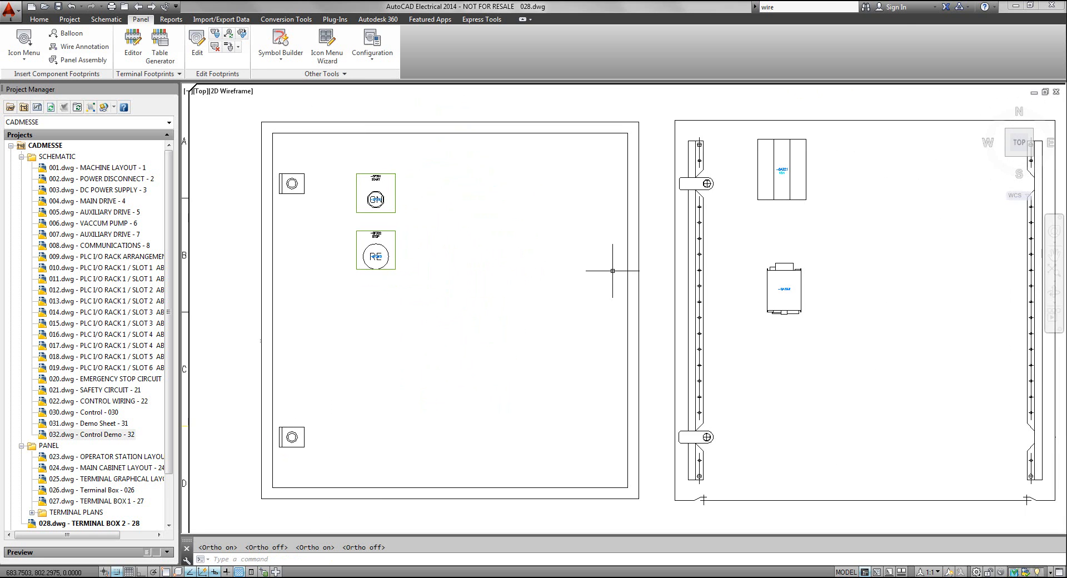
{"action": "middle_click_drag", "start_coordinate": [467, 252], "coordinate": [424, 234]}
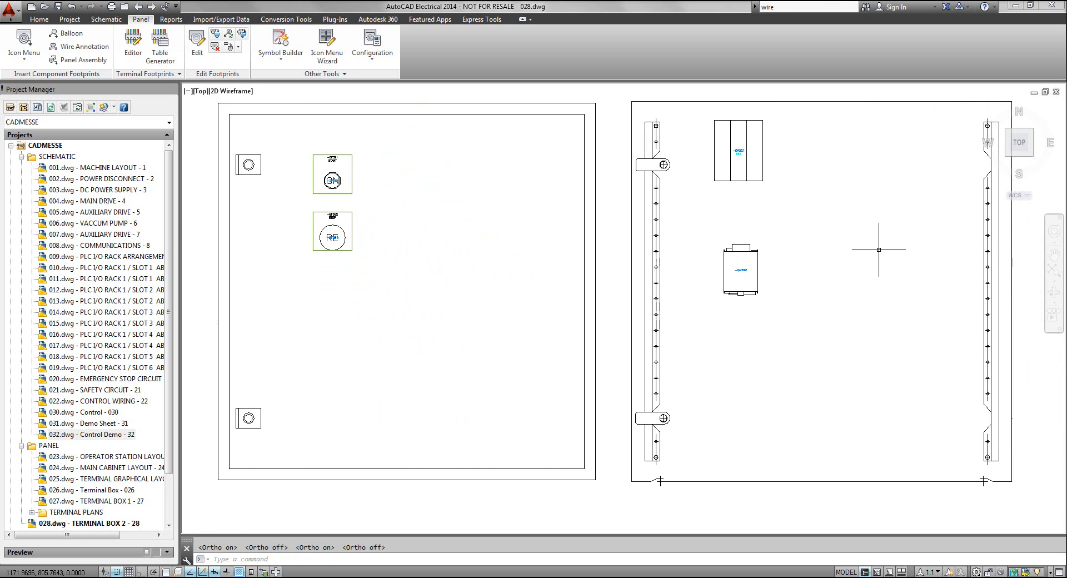
{"action": "middle_click_drag", "start_coordinate": [838, 254], "coordinate": [760, 255]}
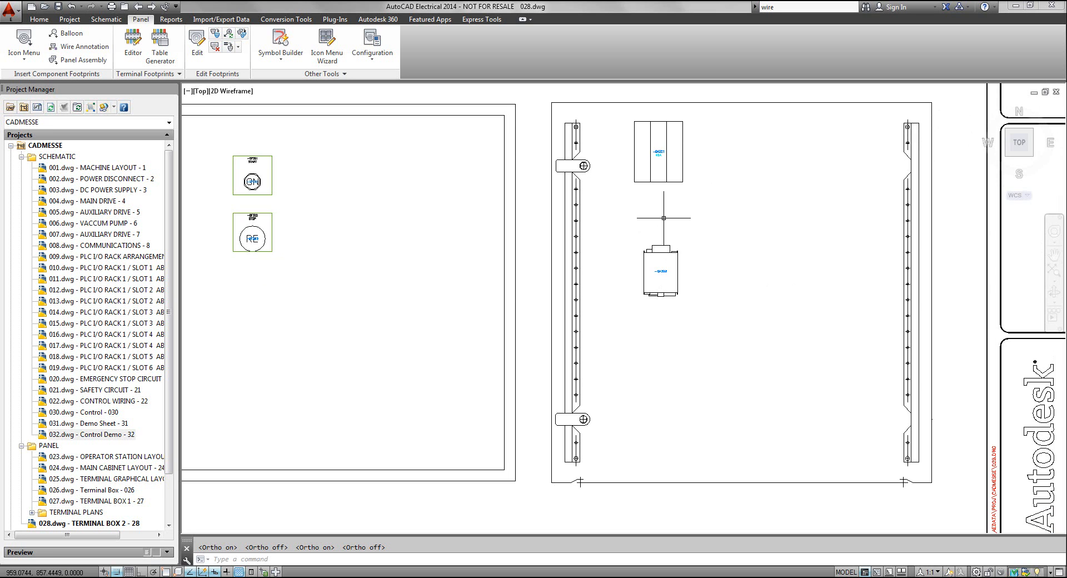
{"action": "left_click", "coordinate": [25, 44]}
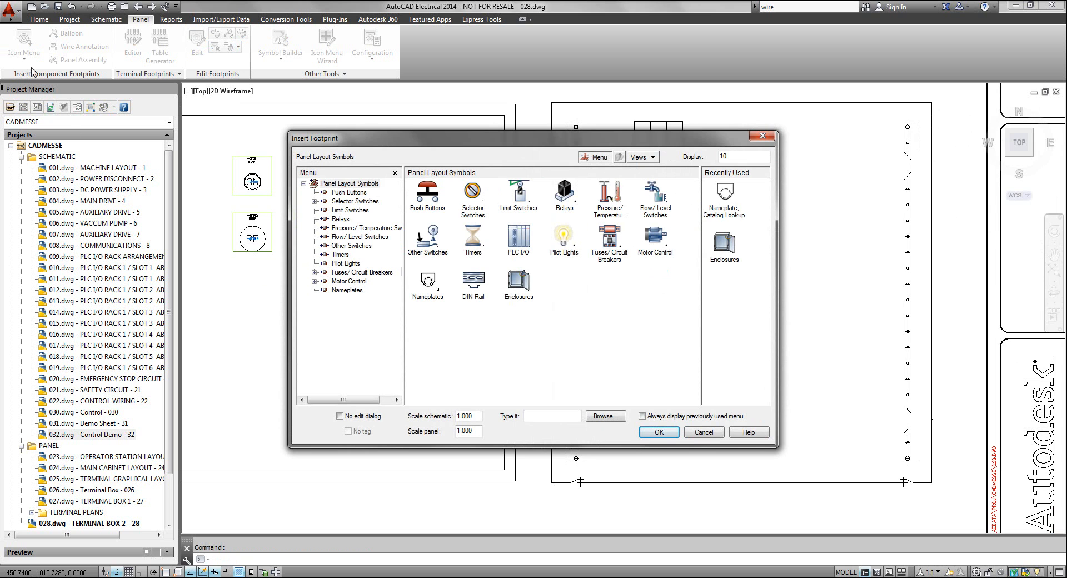
{"action": "left_click", "coordinate": [473, 280]}
{"action": "left_click_drag", "start_coordinate": [478, 210], "coordinate": [280, 134]}
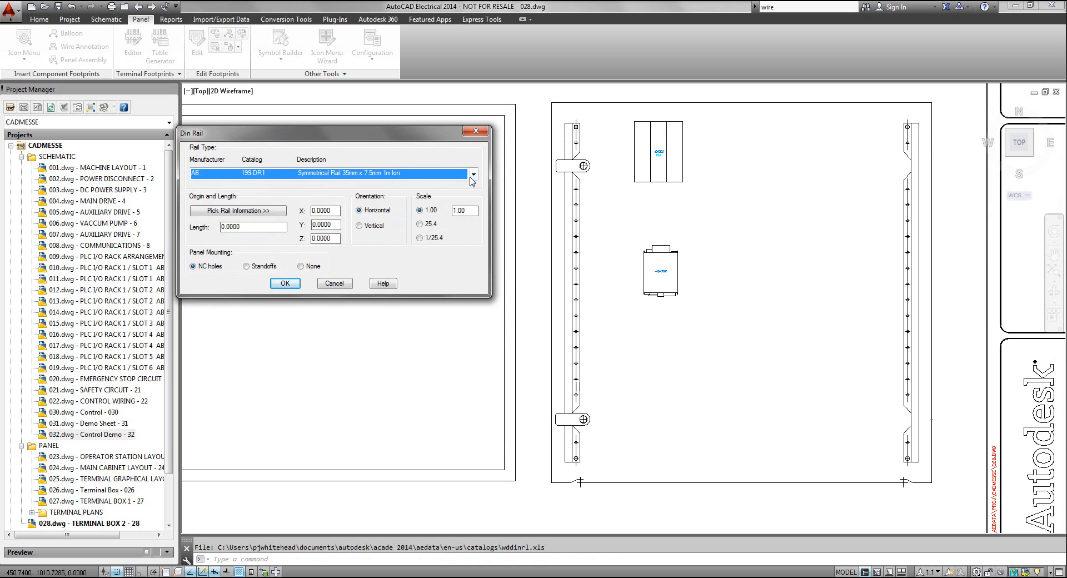
{"action": "left_click", "coordinate": [473, 174]}
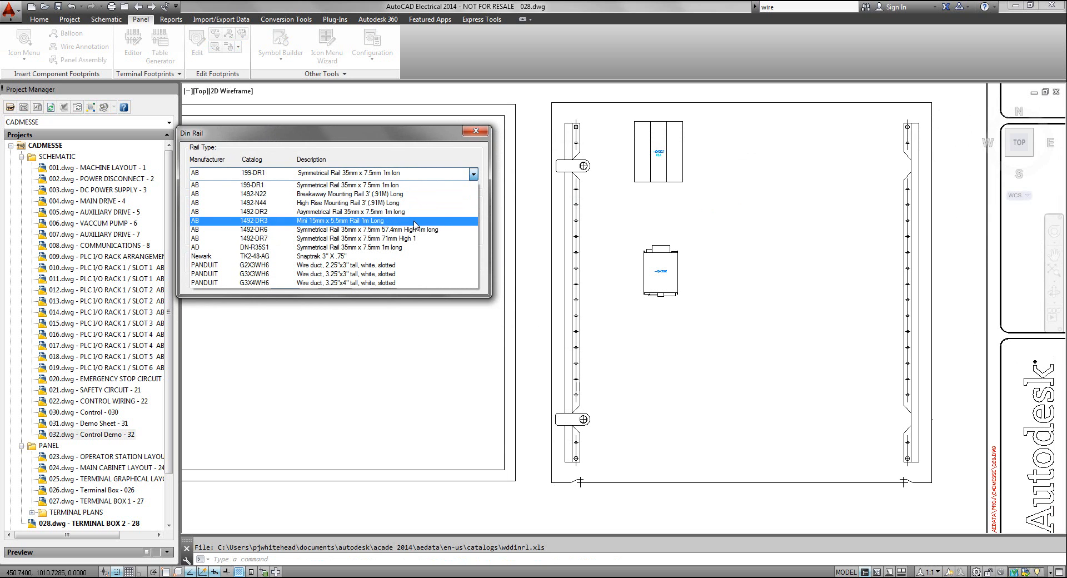
{"action": "left_click", "coordinate": [344, 270]}
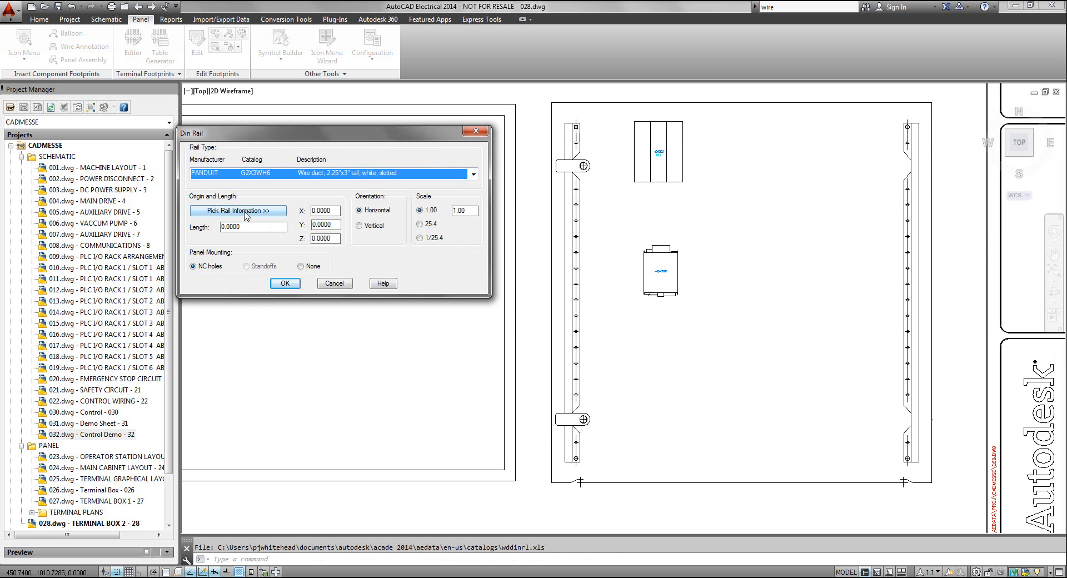
{"action": "left_click", "coordinate": [420, 225]}
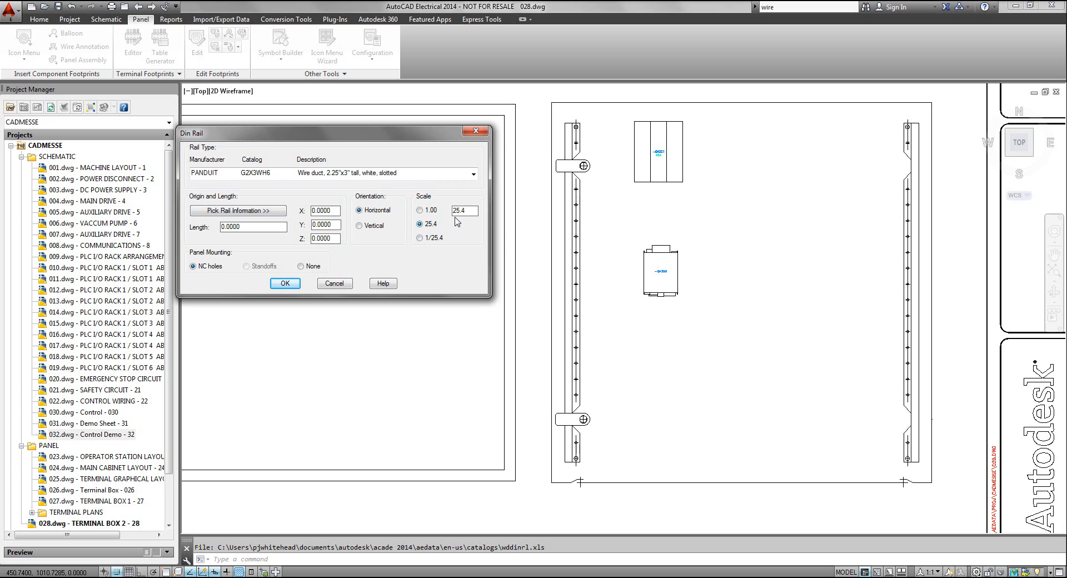
Place the wire duct horizontally from X 822.5, Y 877.5 with length 525 between QA321 and QA322, using NC holes, and accept its data
{"action": "left_click", "coordinate": [255, 214]}
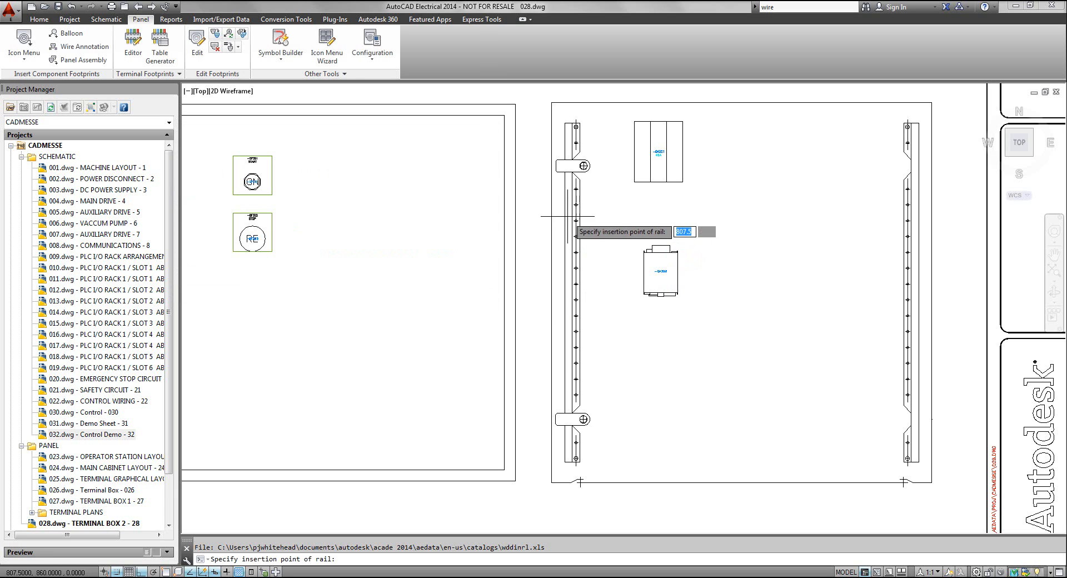
{"action": "left_click", "coordinate": [578, 205]}
{"action": "left_click", "coordinate": [911, 207]}
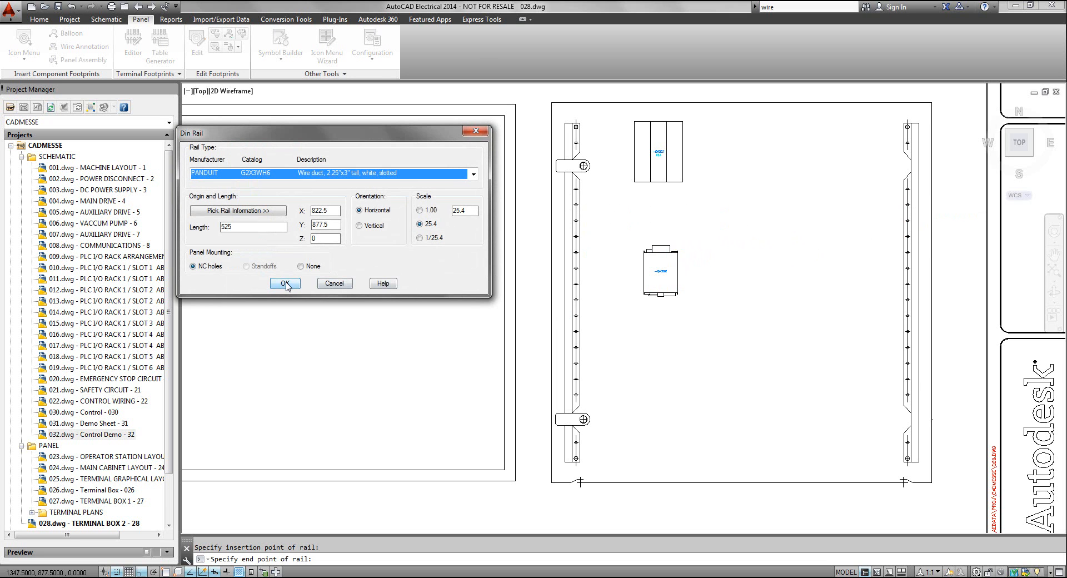
{"action": "left_click", "coordinate": [285, 283]}
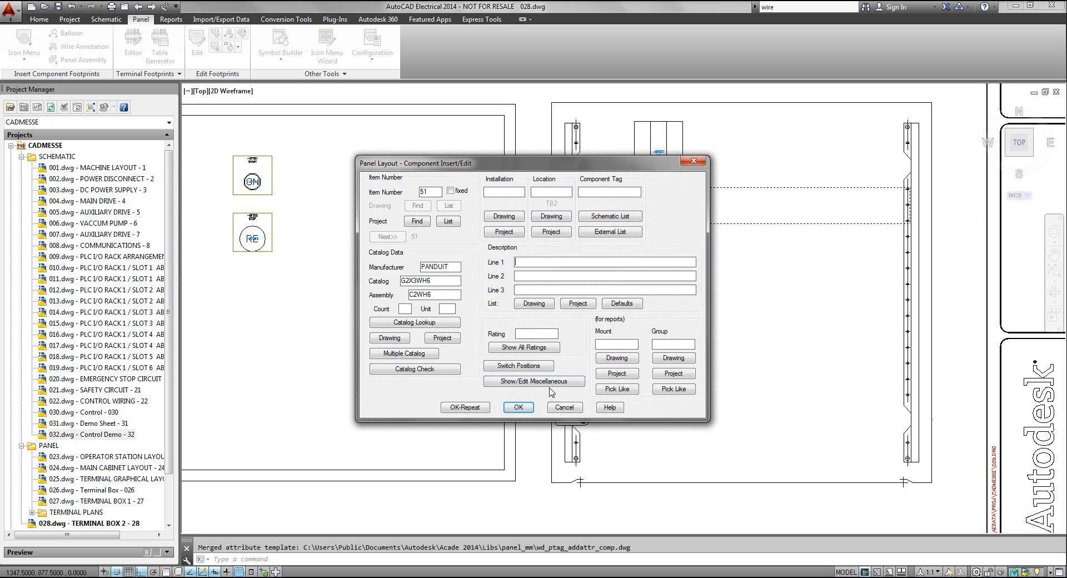
{"action": "left_click", "coordinate": [510, 409]}
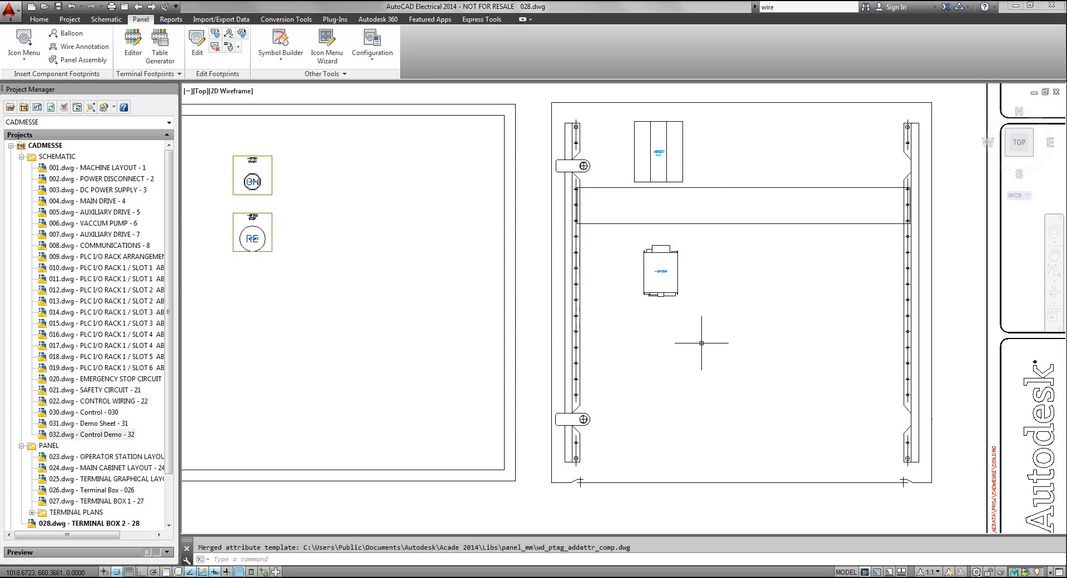
Place a second horizontal PANDUIT G2X3WH6 wire duct below QA322 from X 820, Y 677.5, length 525, with NC holes, and accept its data
{"action": "left_click", "coordinate": [673, 254]}
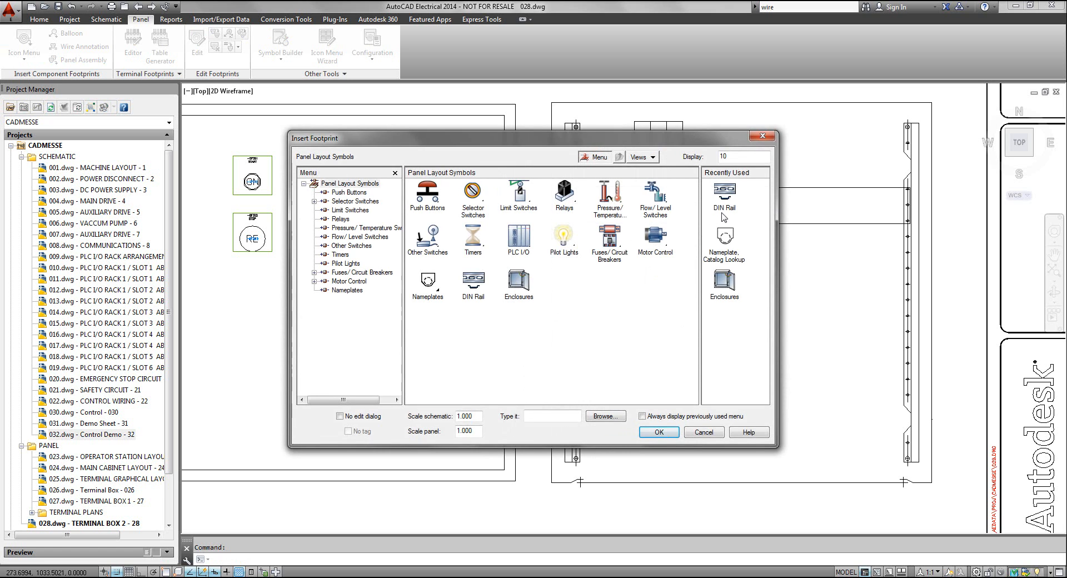
{"action": "left_click", "coordinate": [724, 191]}
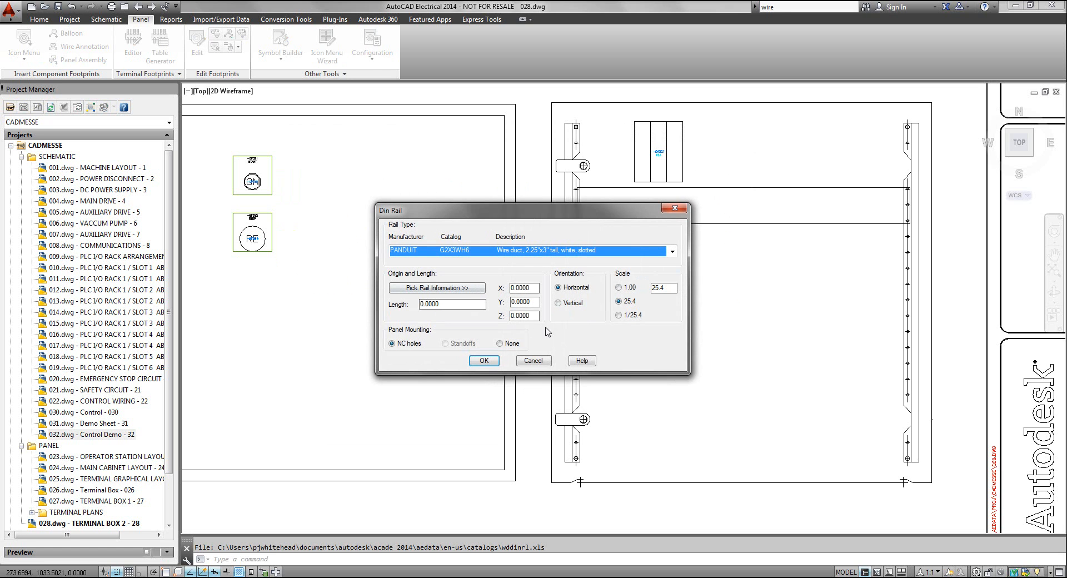
{"action": "left_click", "coordinate": [437, 287]}
{"action": "left_click", "coordinate": [577, 333]}
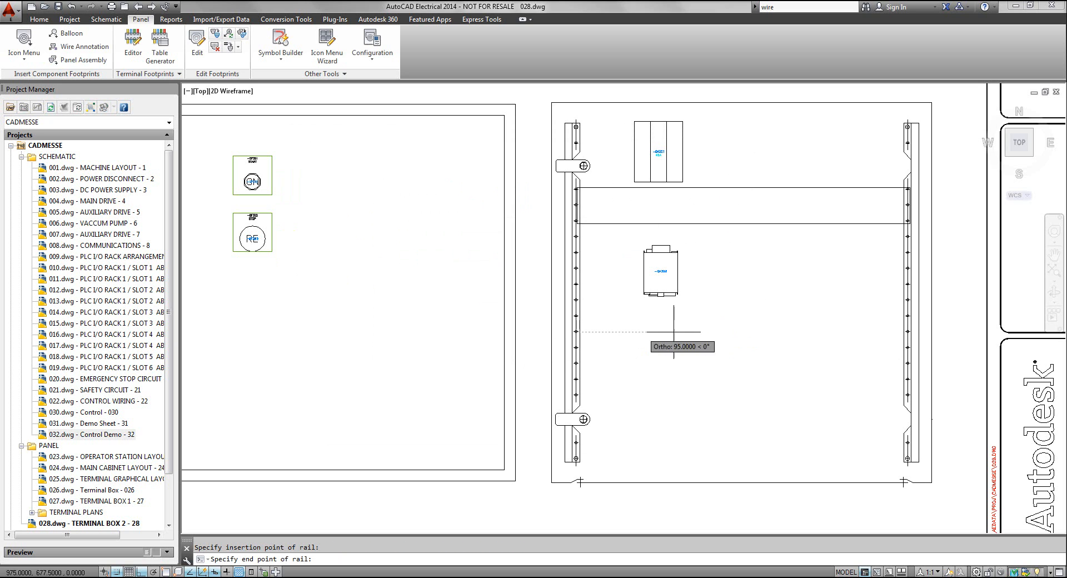
{"action": "left_click", "coordinate": [907, 333]}
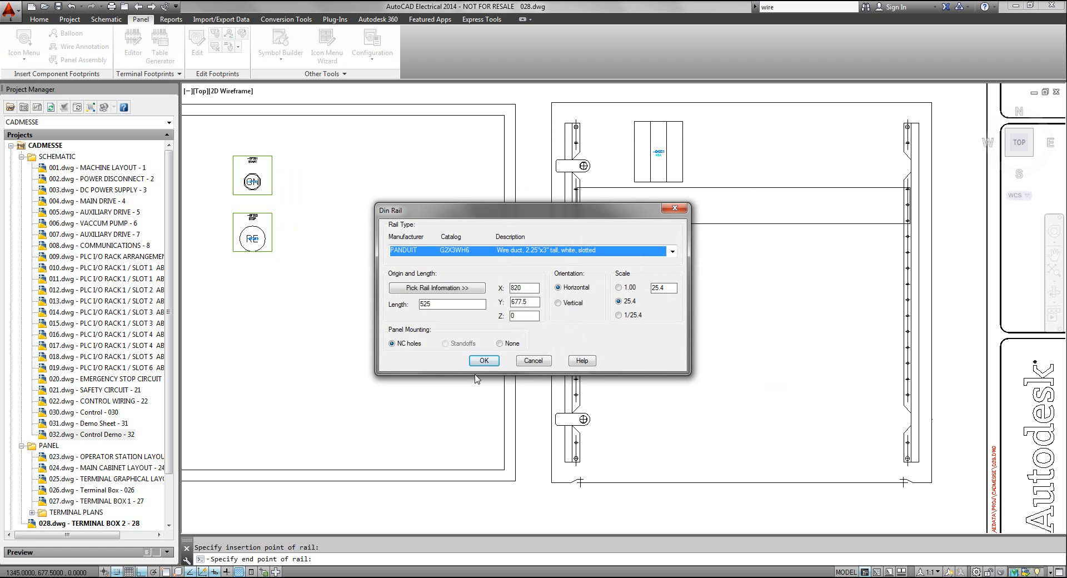
{"action": "left_click", "coordinate": [484, 360]}
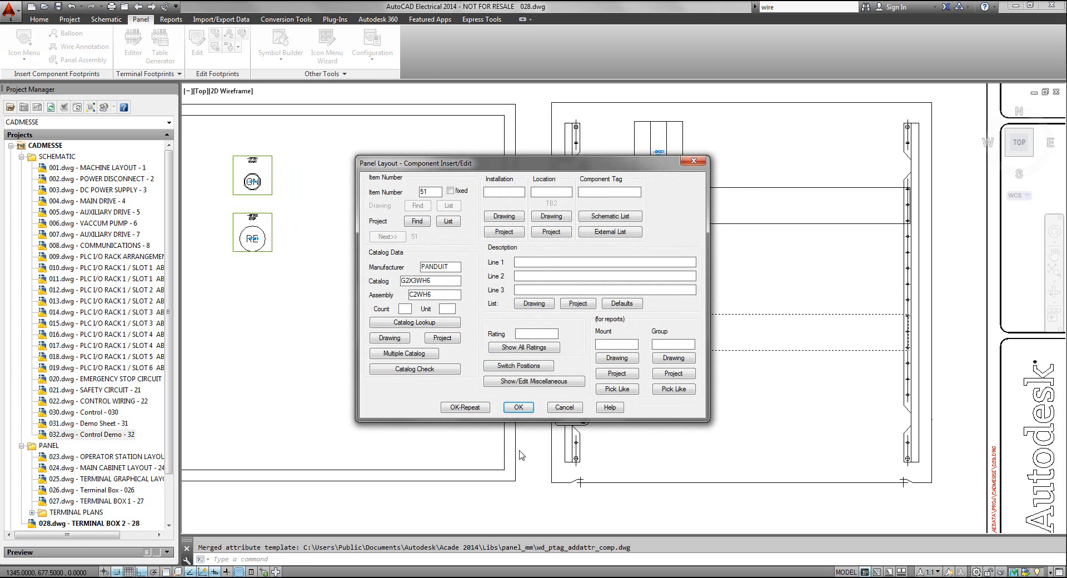
{"action": "left_click", "coordinate": [508, 410]}
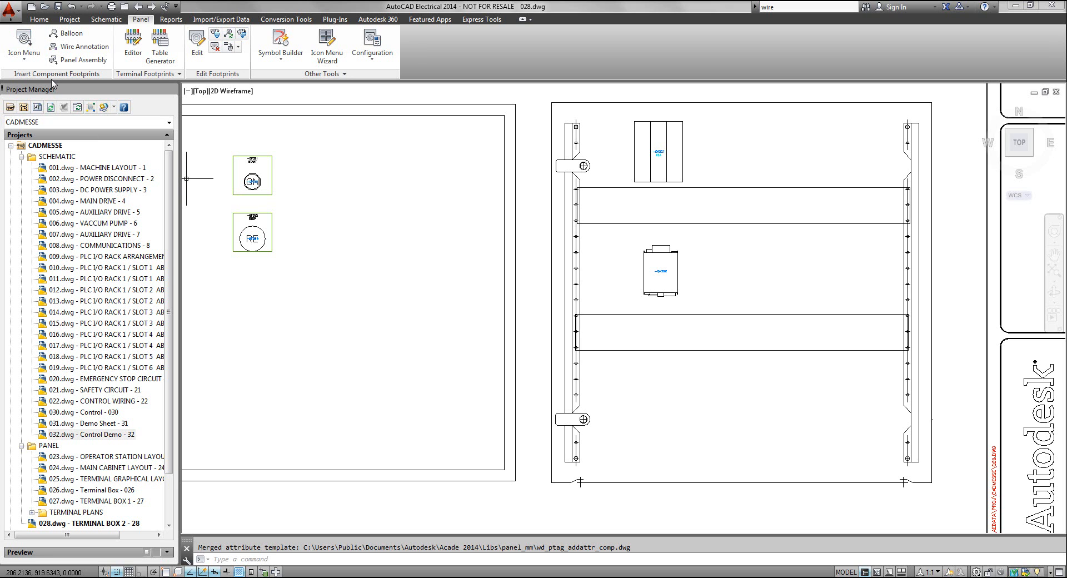
Insert an AB 199-DR1 symmetrical DIN rail horizontally below the second duct from X 820, Y 577.5, length 525, with NC holes, and accept its data
{"action": "left_click", "coordinate": [23, 42]}
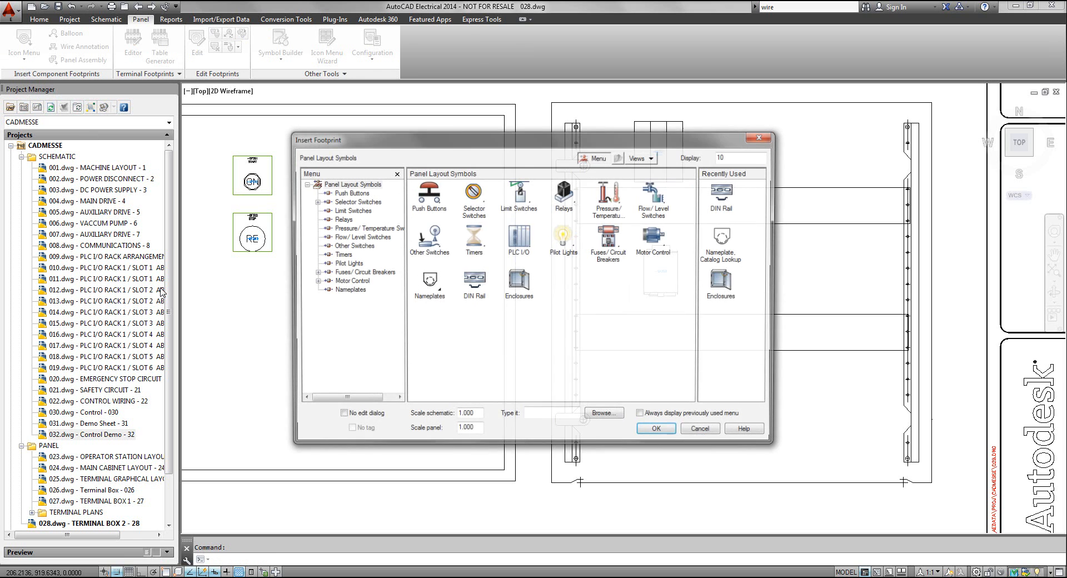
{"action": "left_click", "coordinate": [720, 196]}
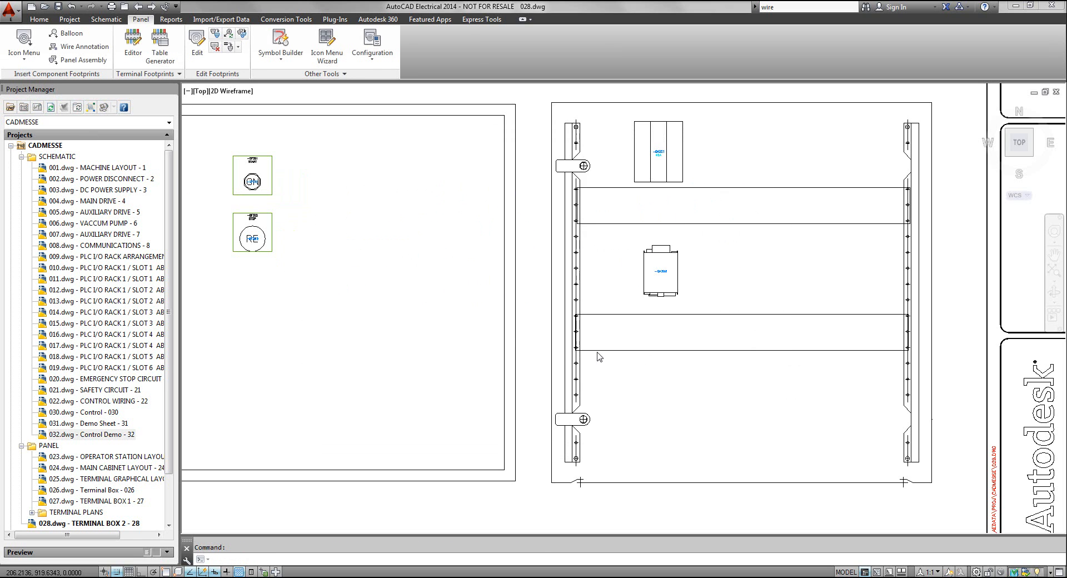
{"action": "left_click", "coordinate": [671, 251]}
{"action": "scroll", "coordinate": [672, 257], "scroll_direction": "up", "scroll_amount": 2}
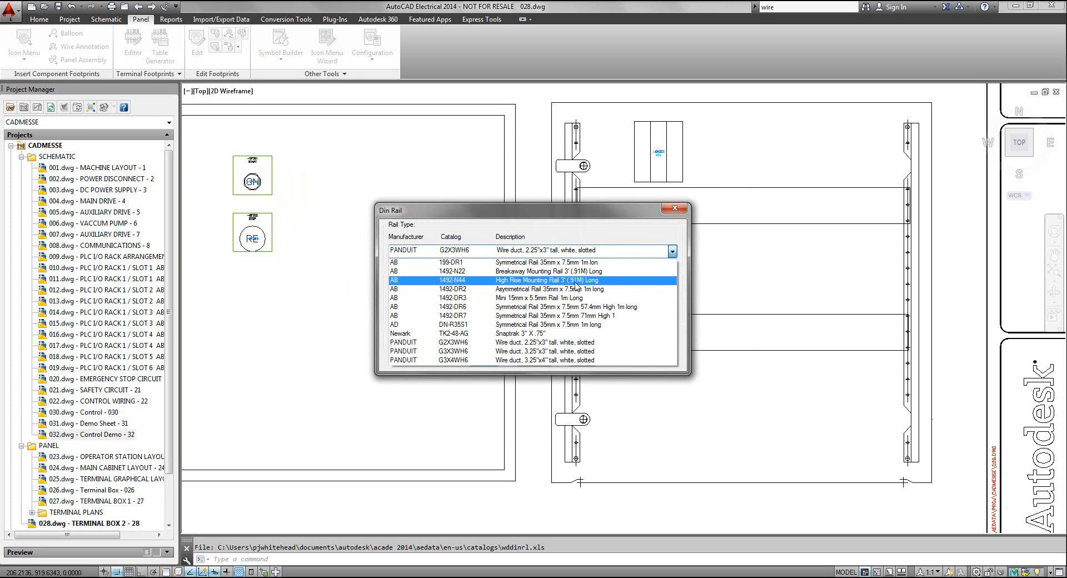
{"action": "left_click", "coordinate": [556, 268]}
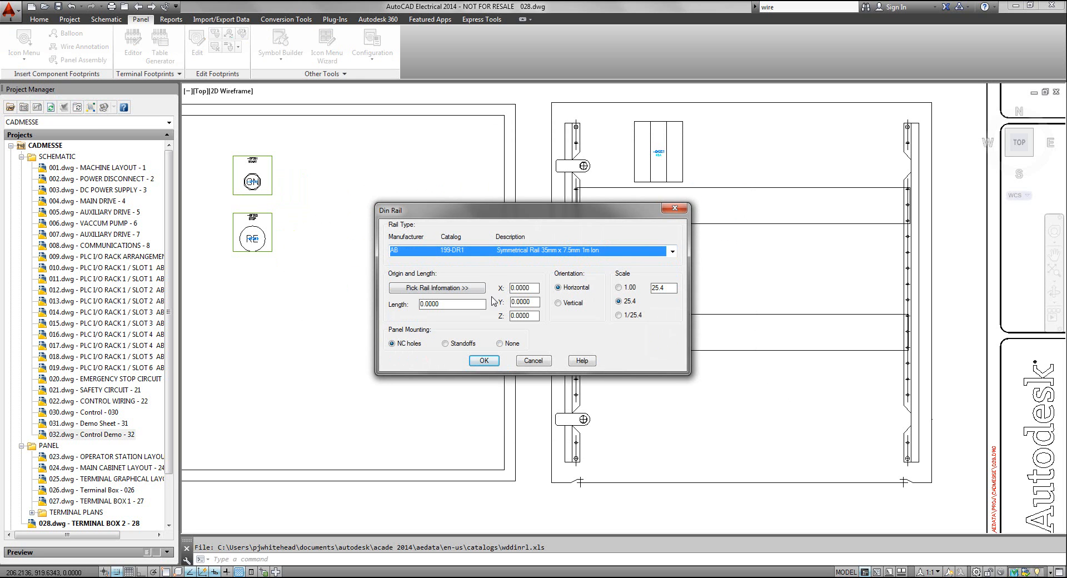
{"action": "left_click", "coordinate": [417, 288]}
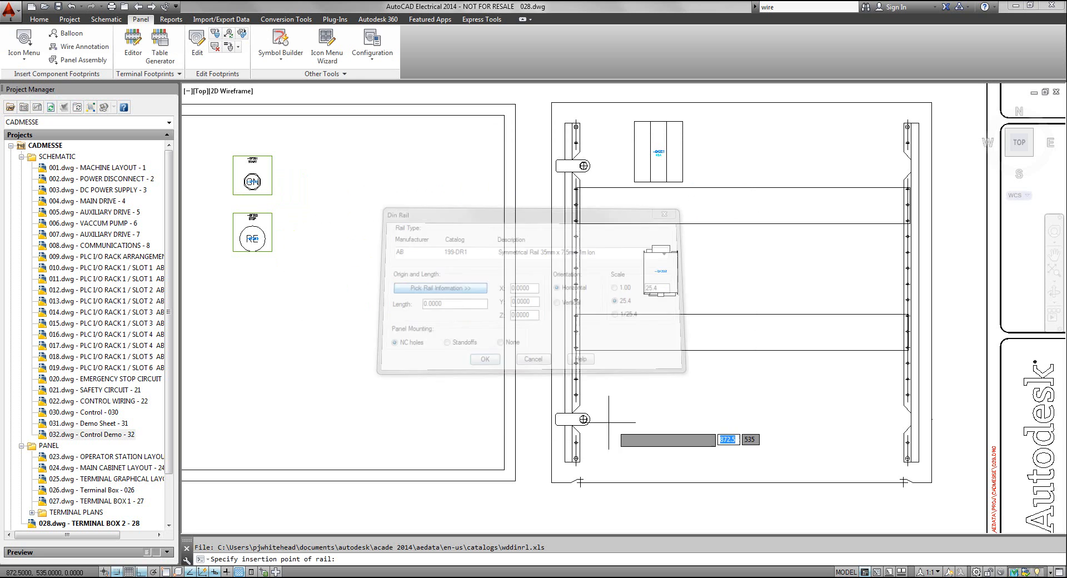
{"action": "left_click", "coordinate": [575, 395]}
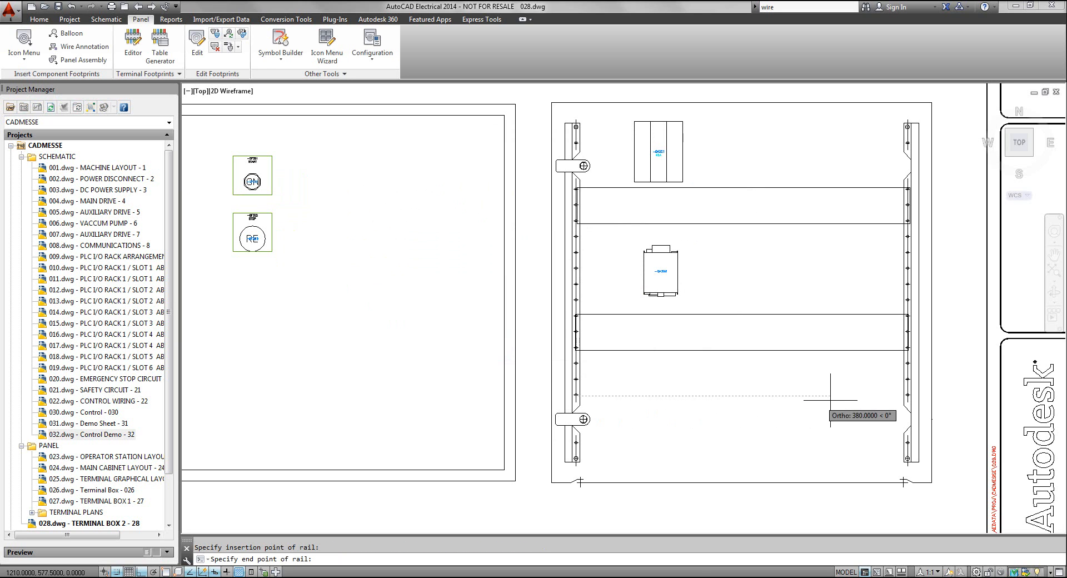
{"action": "left_click", "coordinate": [907, 395]}
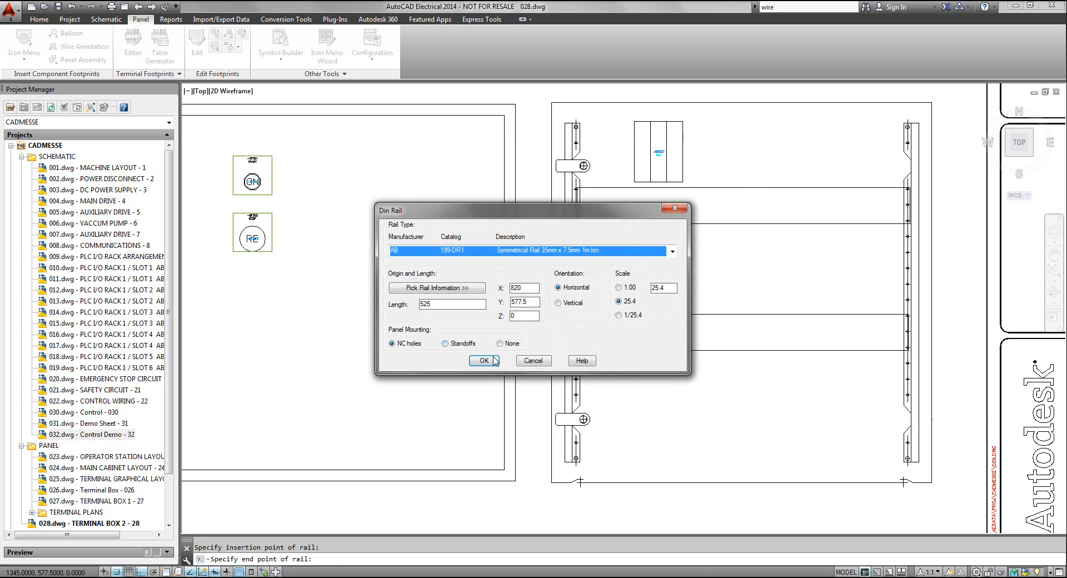
{"action": "left_click", "coordinate": [484, 360]}
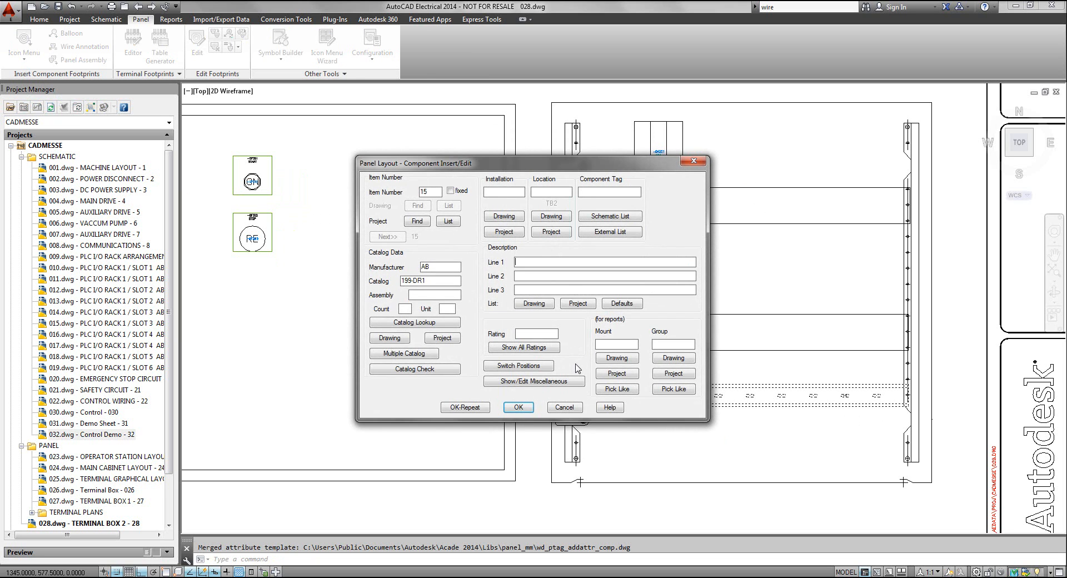
{"action": "left_click", "coordinate": [519, 408]}
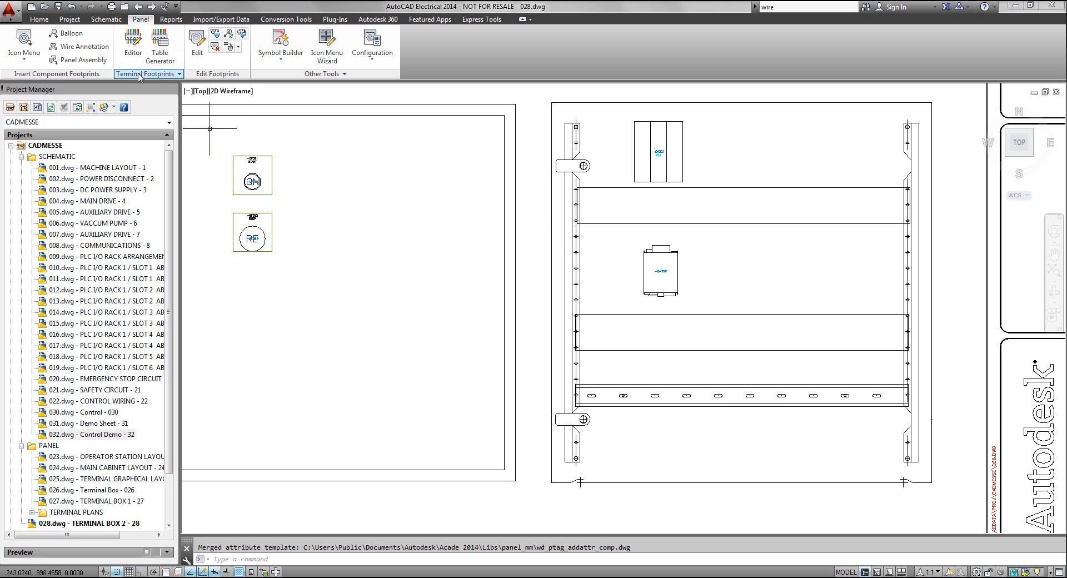
Open terminal strip -X1 at location TB2 in the Terminal Strip Editor
{"action": "left_click", "coordinate": [138, 48]}
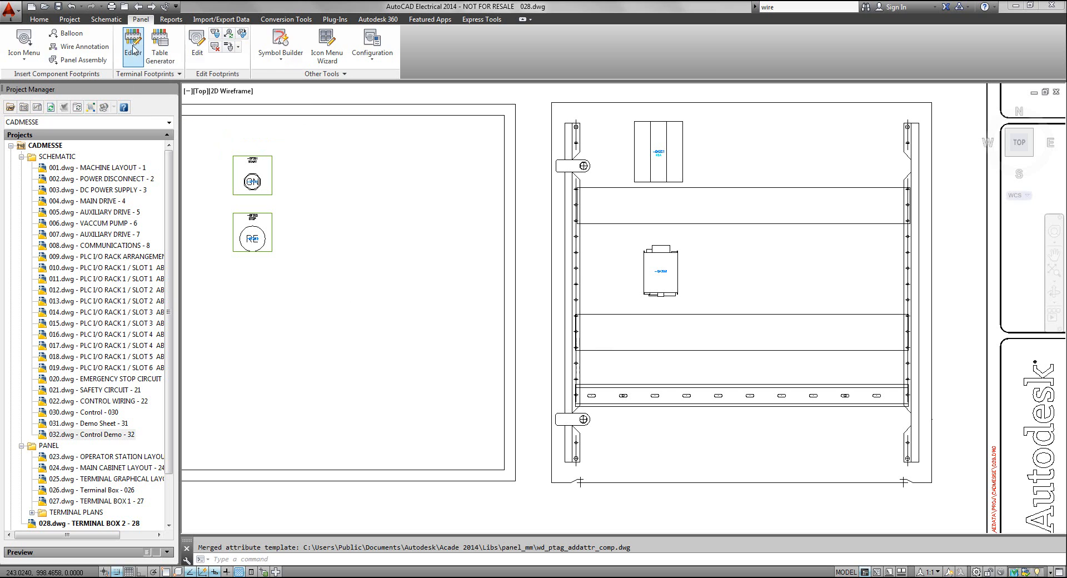
{"action": "left_click", "coordinate": [587, 300]}
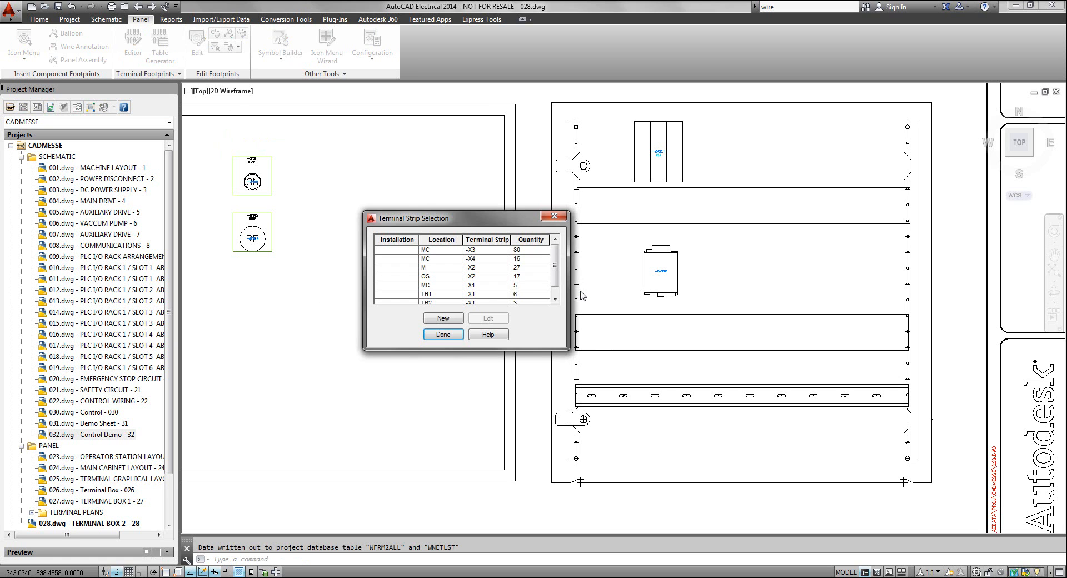
{"action": "left_click_drag", "start_coordinate": [495, 217], "coordinate": [439, 178]}
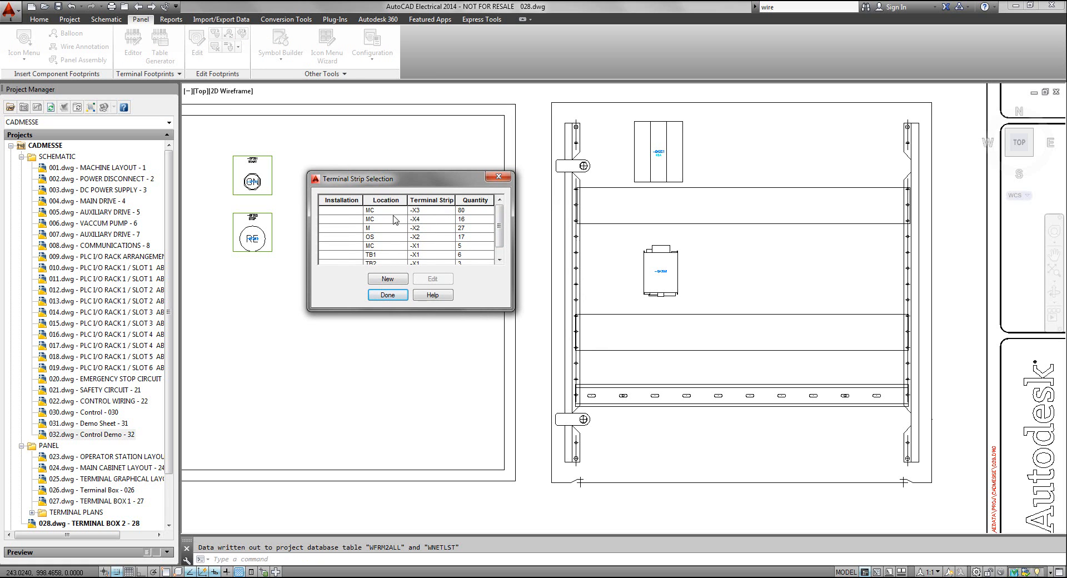
{"action": "scroll", "coordinate": [506, 228], "scroll_direction": "down", "scroll_amount": 1}
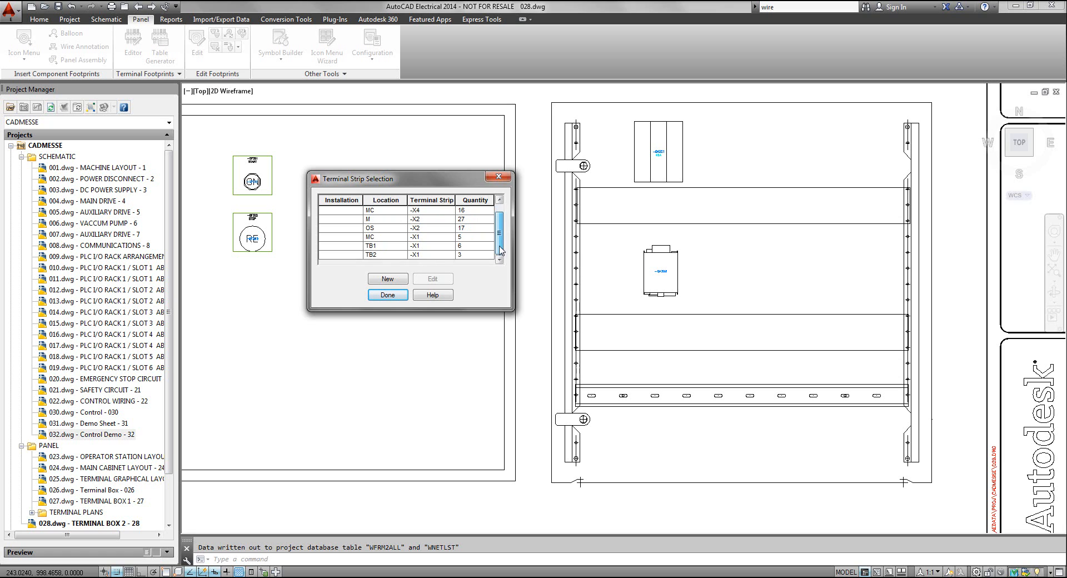
{"action": "left_click", "coordinate": [432, 254]}
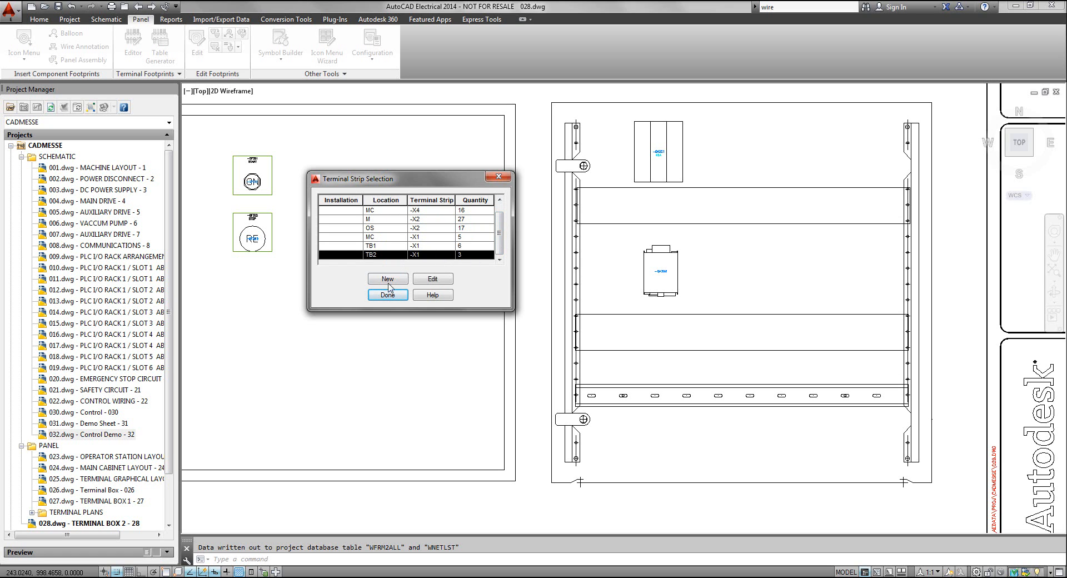
{"action": "left_click", "coordinate": [432, 279]}
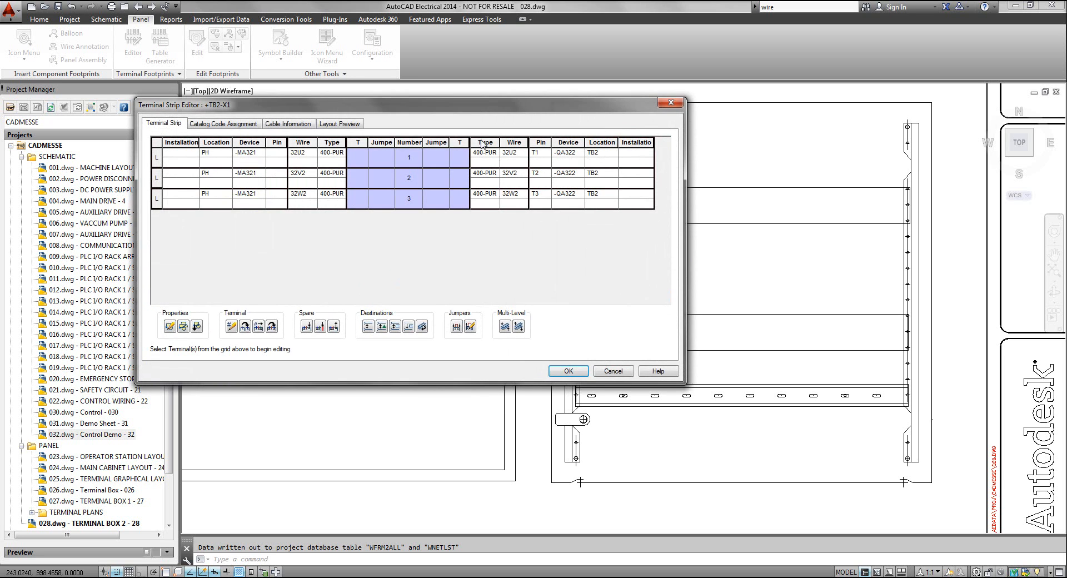
{"action": "left_click_drag", "start_coordinate": [474, 107], "coordinate": [570, 102]}
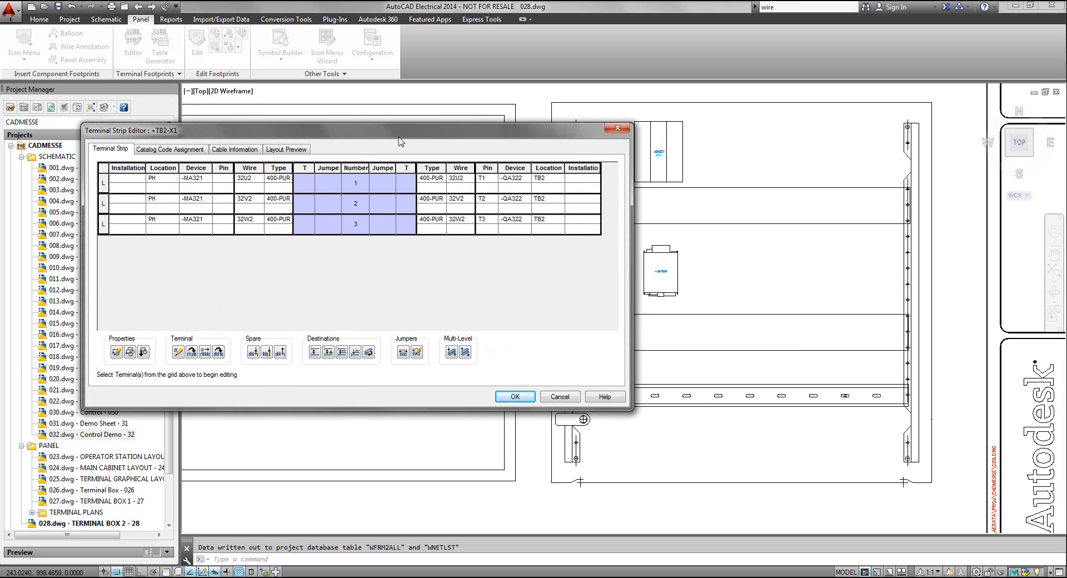
Insert three spare terminals numbered SPARE below terminal 3 in the catalog code assignment view of the strip
{"action": "left_click", "coordinate": [178, 149]}
{"action": "left_click_drag", "start_coordinate": [339, 132], "coordinate": [311, 107]}
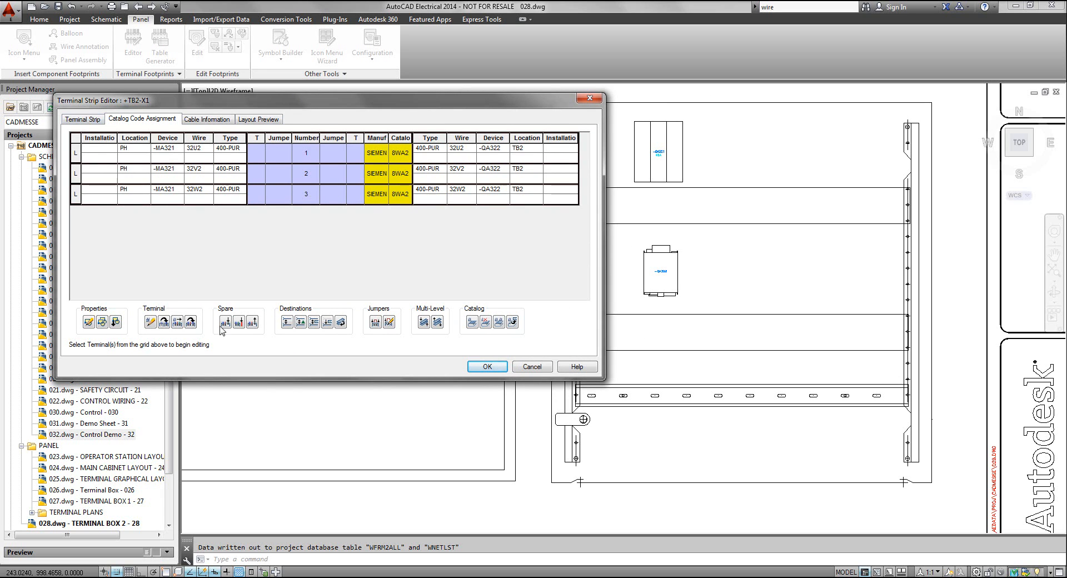
{"action": "left_click", "coordinate": [76, 195]}
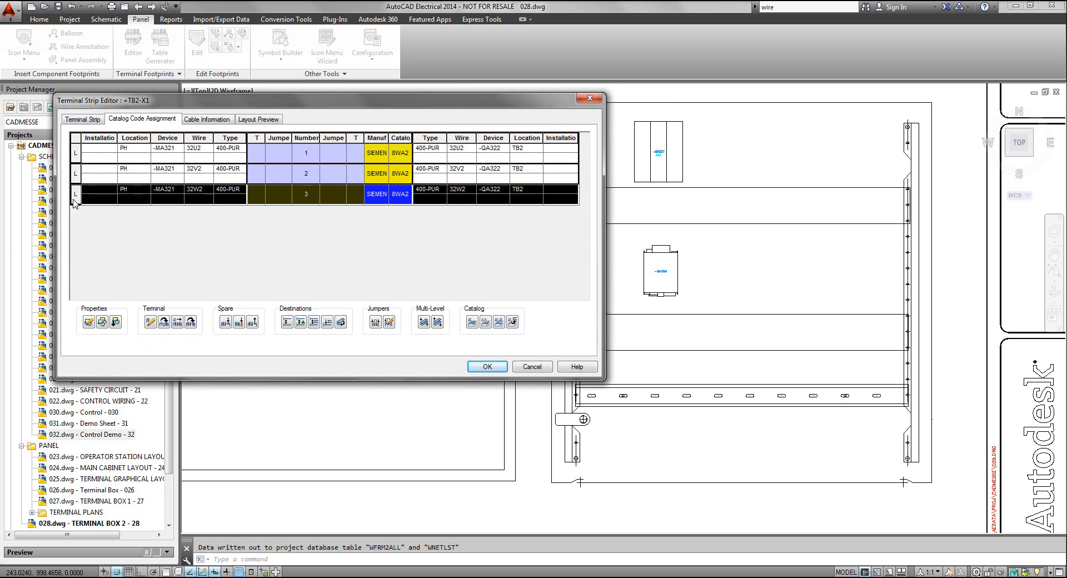
{"action": "left_click", "coordinate": [226, 323]}
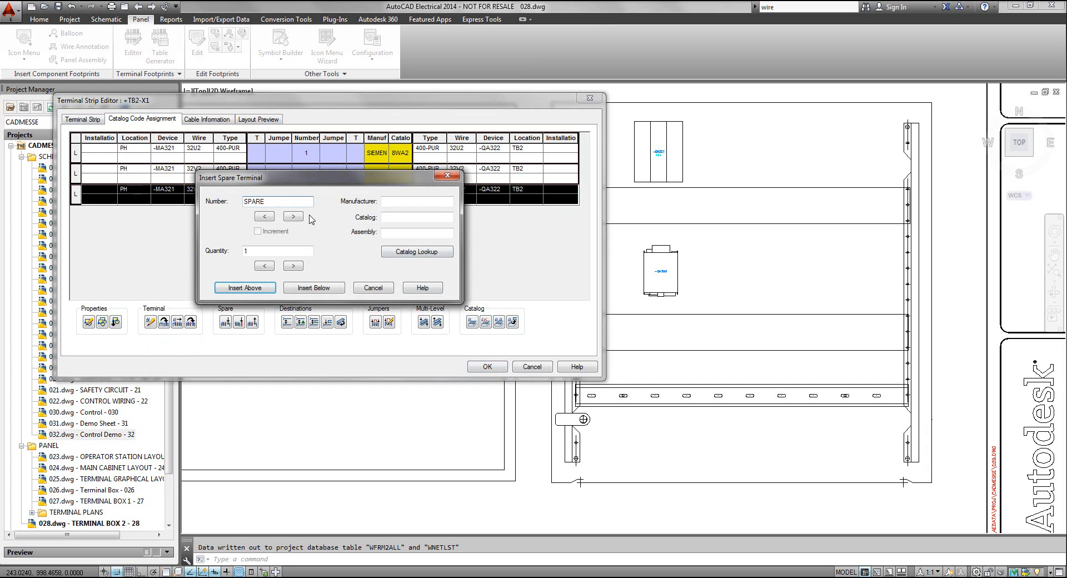
{"action": "left_click_drag", "start_coordinate": [274, 205], "coordinate": [213, 206]}
{"action": "double_click", "coordinate": [273, 251]}
{"action": "type", "text": "3"}
{"action": "left_click", "coordinate": [314, 288]}
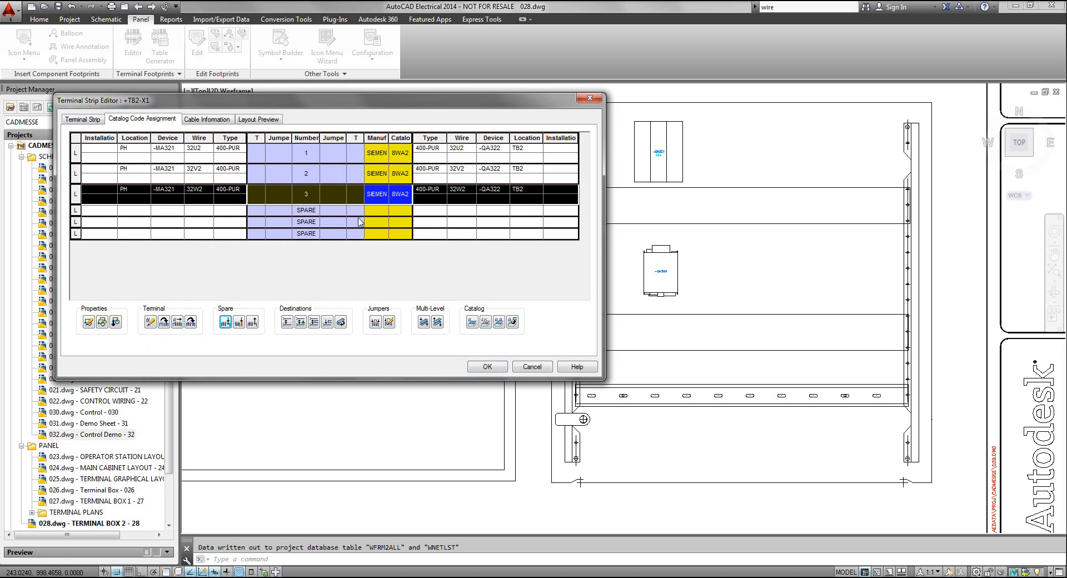
Copy the Siemens catalog number assignment from terminal 3 to the three spare terminals
{"action": "left_click_drag", "start_coordinate": [364, 93], "coordinate": [407, 76]}
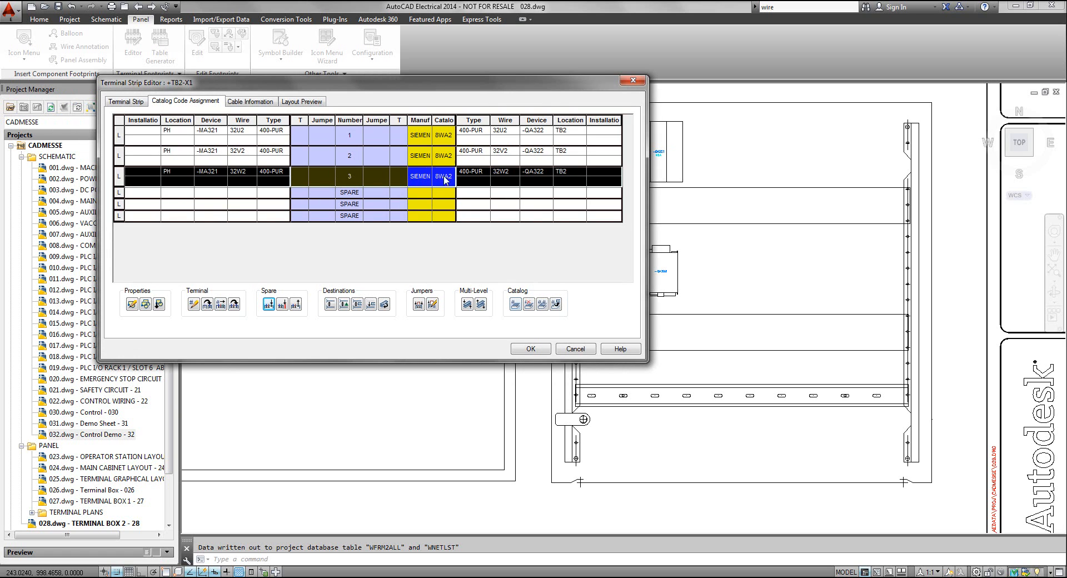
{"action": "left_click", "coordinate": [542, 306]}
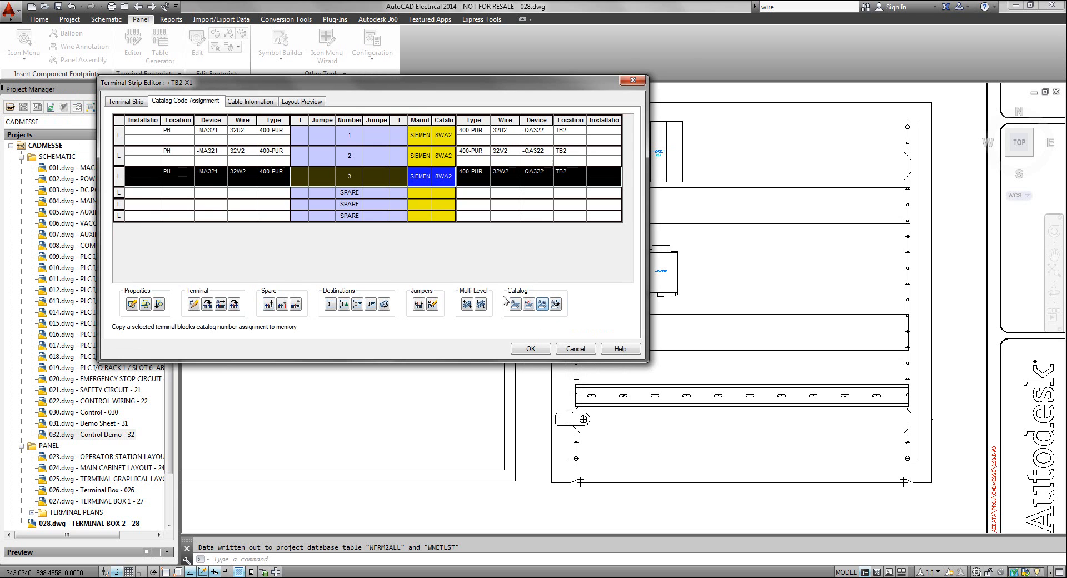
{"action": "left_click_drag", "start_coordinate": [119, 192], "coordinate": [118, 216]}
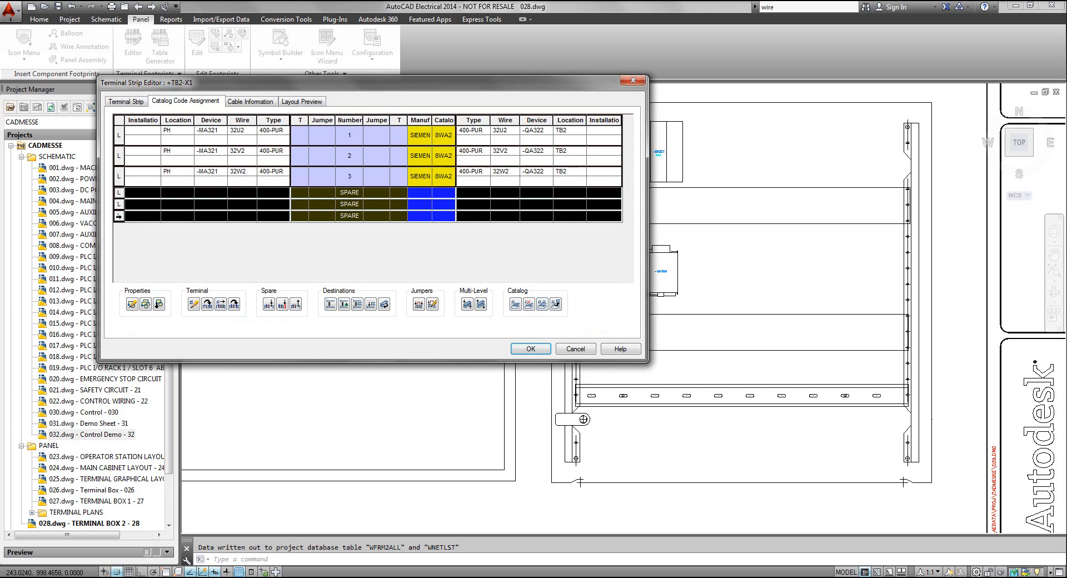
{"action": "left_click", "coordinate": [556, 306]}
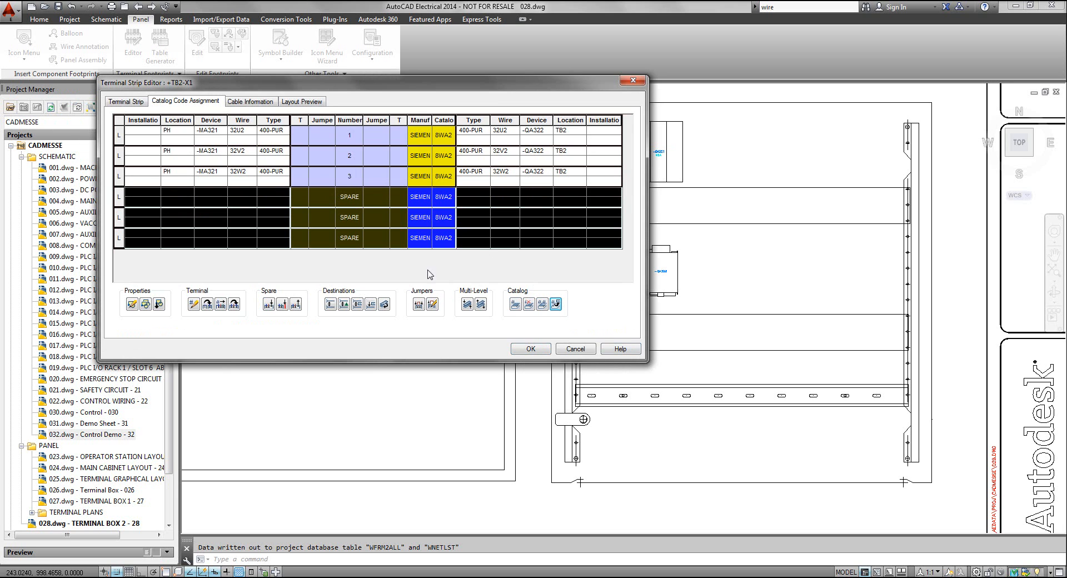
Generate the graphical terminal strip preview, insert it at scale 1.0 and angle 90 on the DIN rail near its left end, and accept the strip edits
{"action": "left_click", "coordinate": [303, 103]}
{"action": "left_click", "coordinate": [403, 130]}
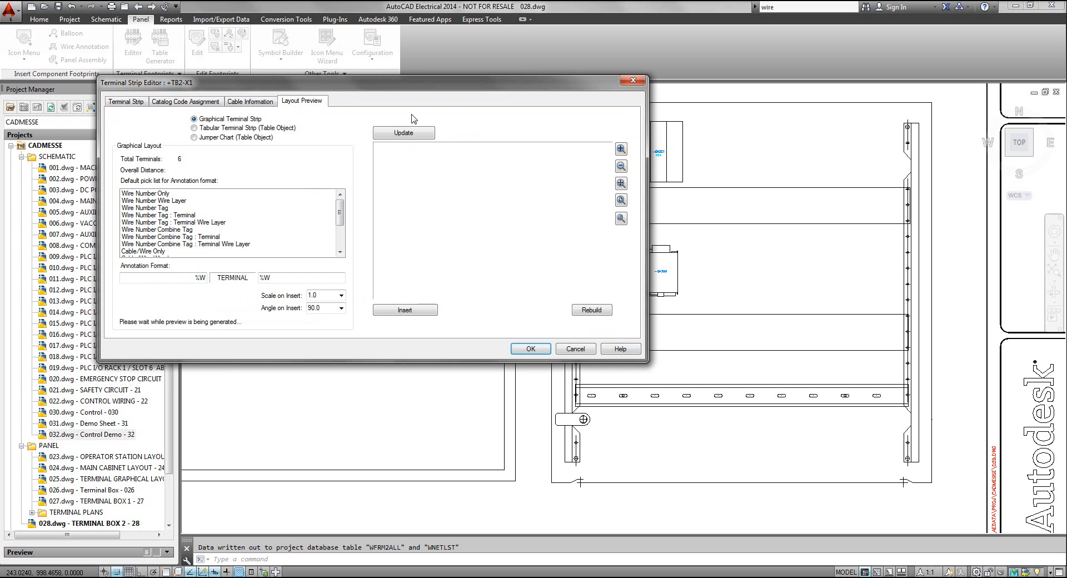
{"action": "left_click_drag", "start_coordinate": [418, 85], "coordinate": [384, 80]}
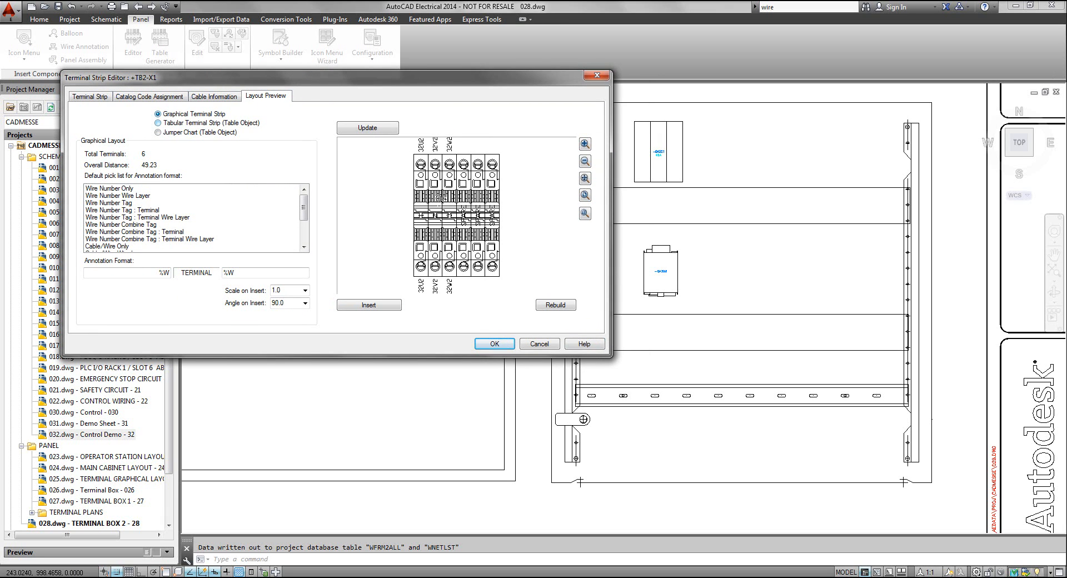
{"action": "left_click", "coordinate": [383, 307]}
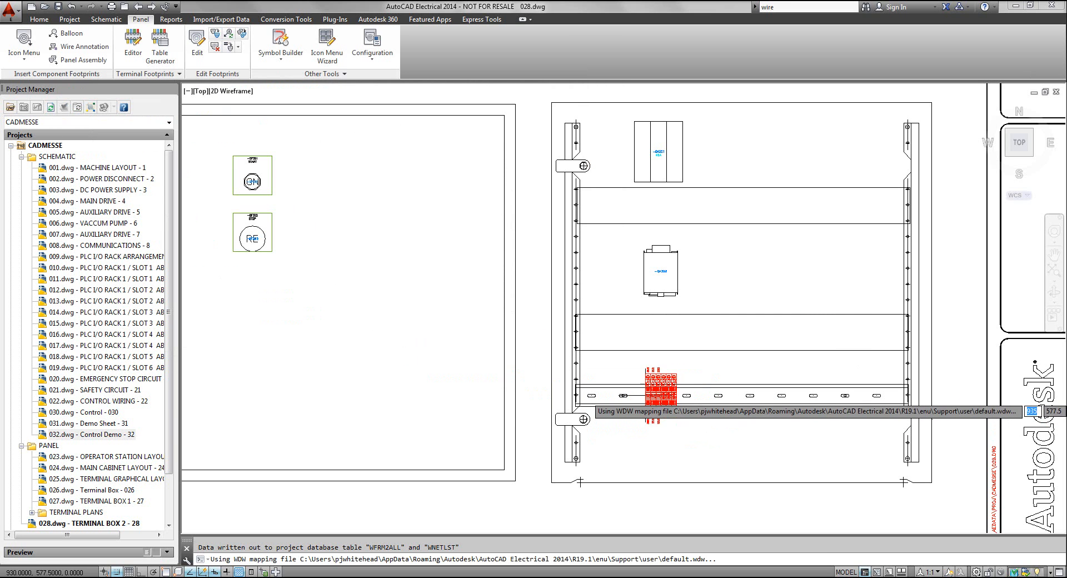
{"action": "left_click", "coordinate": [617, 396]}
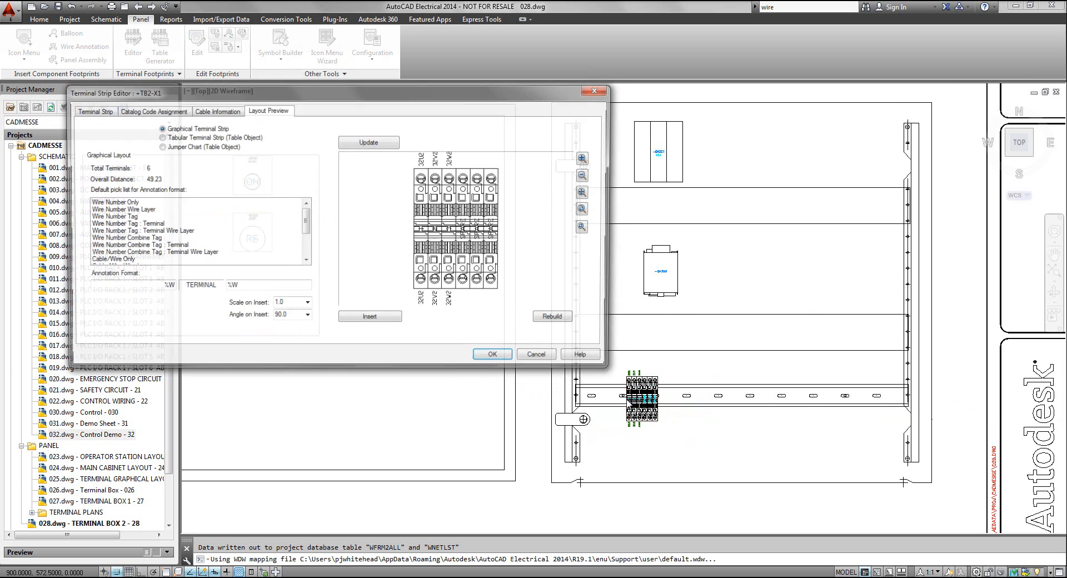
{"action": "left_click", "coordinate": [492, 354]}
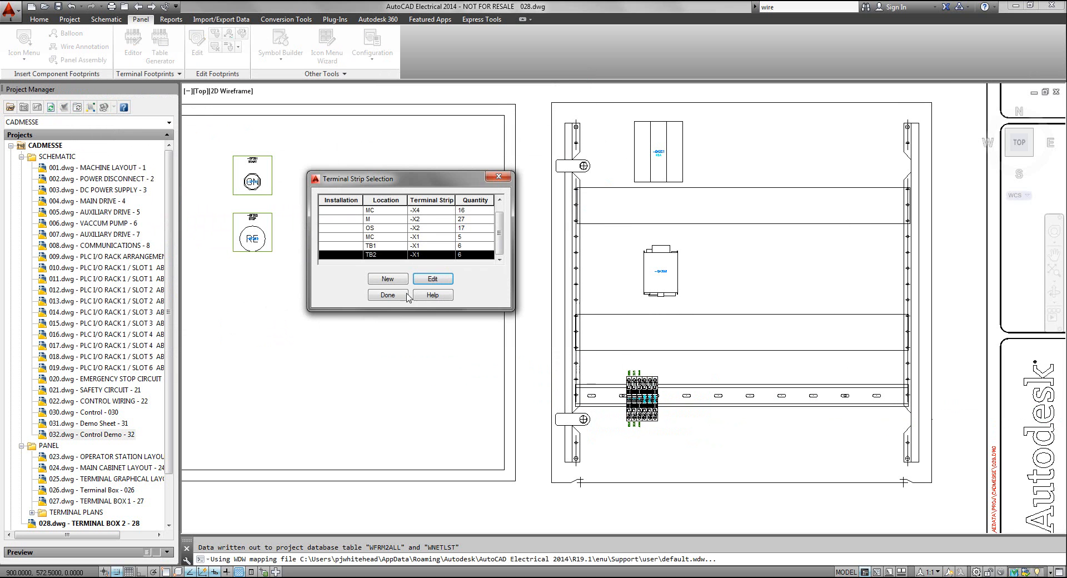
Close the terminal strip selection and examine the terminal numbers and wire labels of strip -X1 on the DIN rail
{"action": "left_click", "coordinate": [386, 295]}
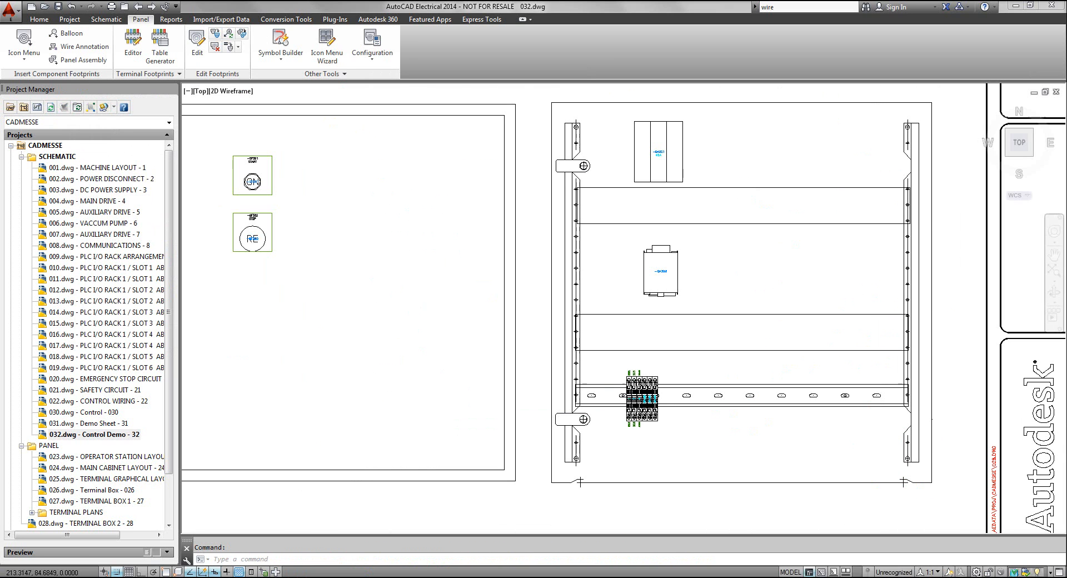
{"action": "scroll", "coordinate": [639, 421], "scroll_direction": "up", "scroll_amount": 4}
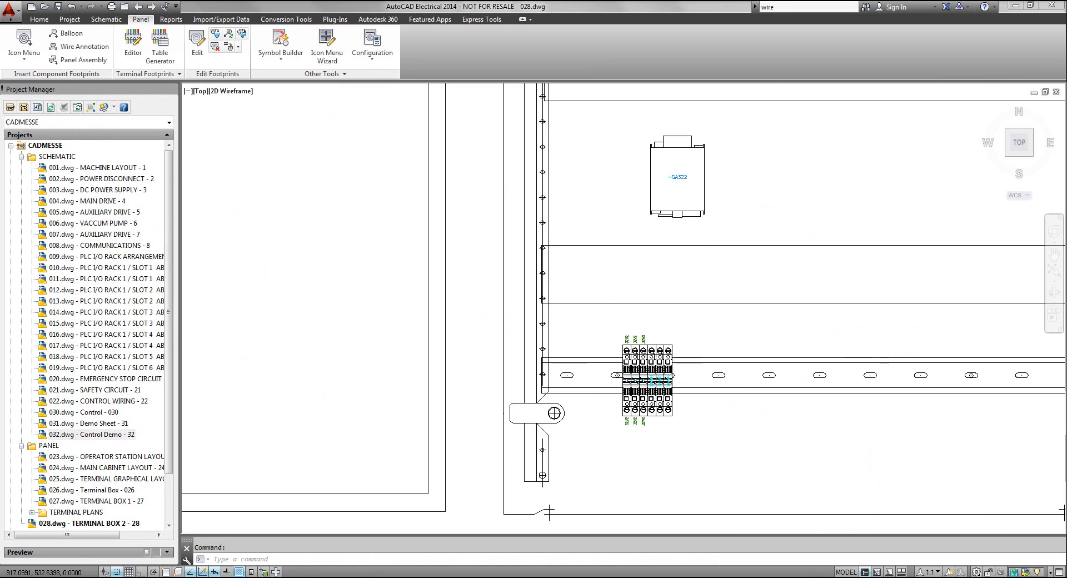
{"action": "scroll", "coordinate": [680, 423], "scroll_direction": "up", "scroll_amount": 1}
{"action": "mouse_move", "coordinate": [679, 424]}
{"action": "middle_mouse_down"}
{"action": "mouse_move", "coordinate": [679, 407]}
{"action": "mouse_move", "coordinate": [677, 489]}
{"action": "middle_mouse_up"}
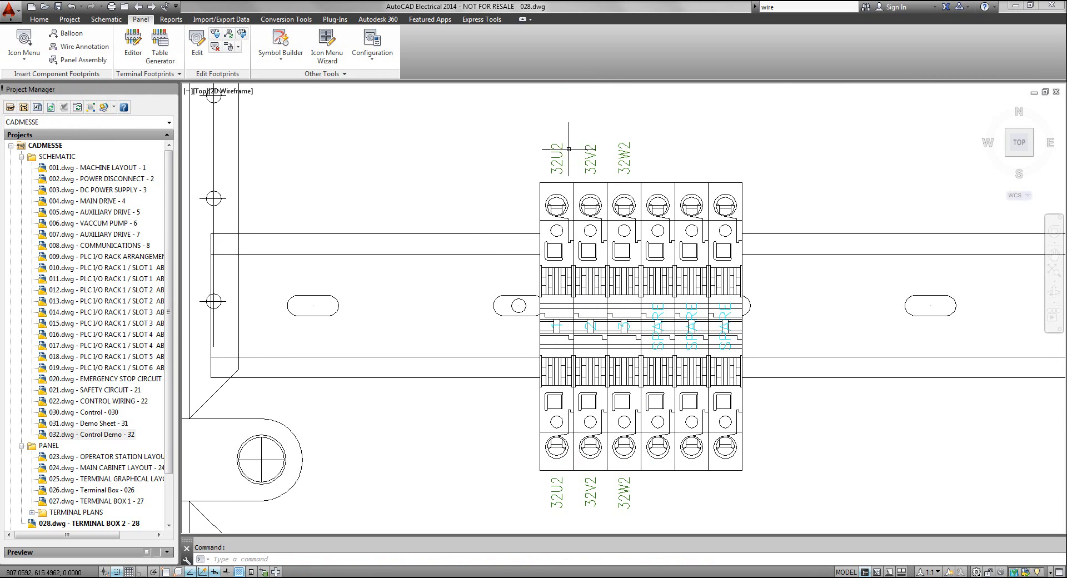
{"action": "scroll", "coordinate": [626, 193], "scroll_direction": "down", "scroll_amount": 3}
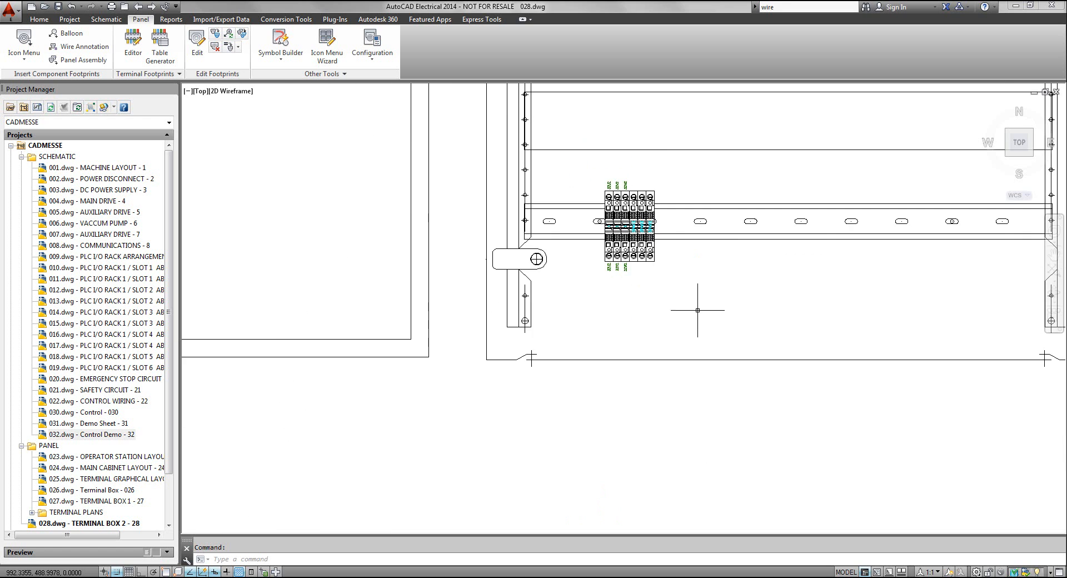
{"action": "scroll", "coordinate": [698, 310], "scroll_direction": "down", "scroll_amount": 1}
{"action": "scroll", "coordinate": [719, 304], "scroll_direction": "down", "scroll_amount": 1}
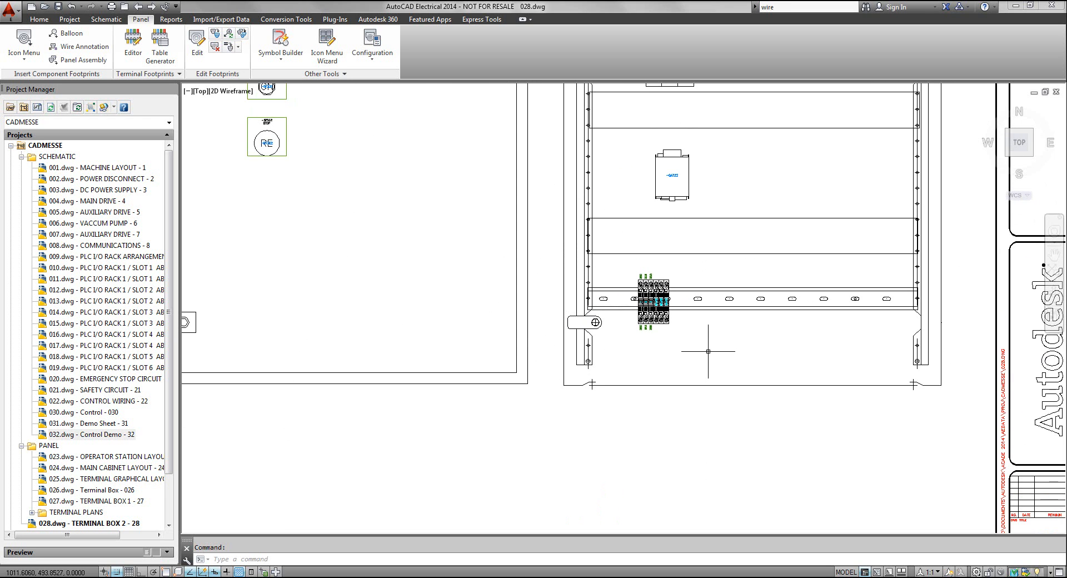
{"action": "middle_click_drag", "start_coordinate": [663, 316], "coordinate": [692, 410]}
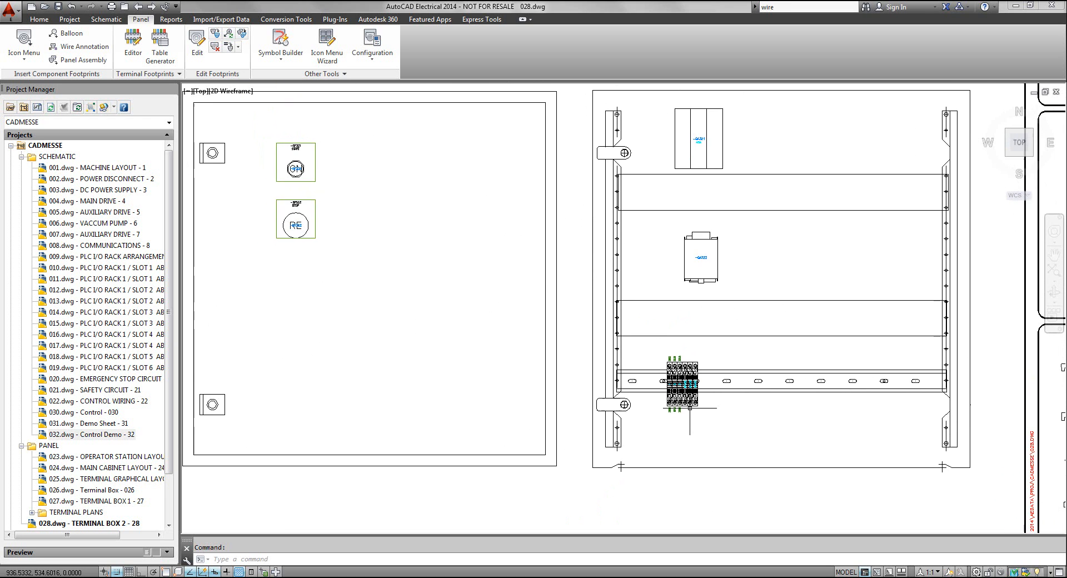
{"action": "middle_click", "coordinate": [731, 413]}
{"action": "middle_click", "coordinate": [731, 414]}
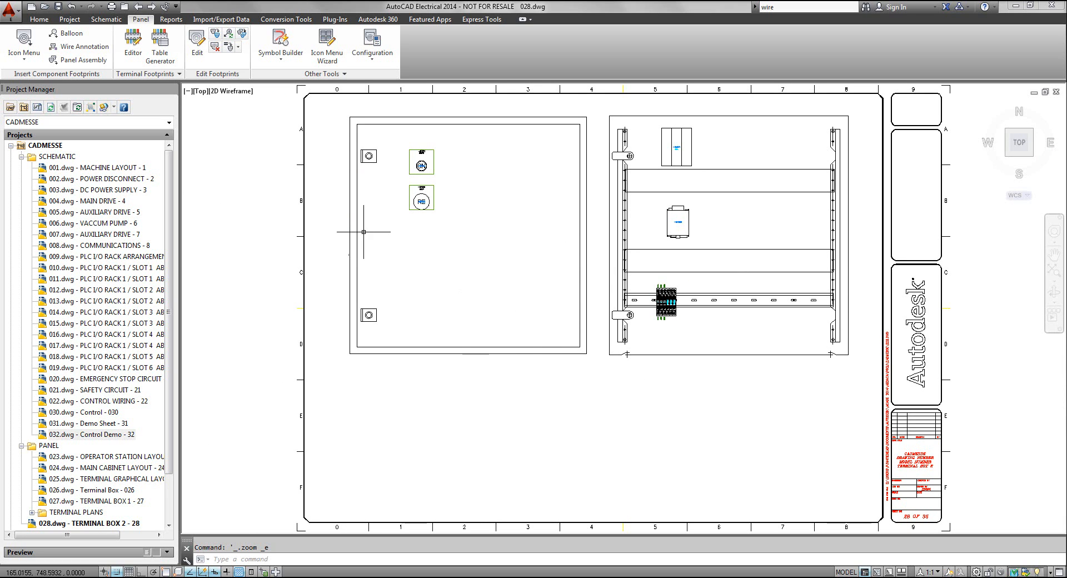
Start a schematic From/To report for the whole project and include all drawings for processing
{"action": "left_click", "coordinate": [171, 20]}
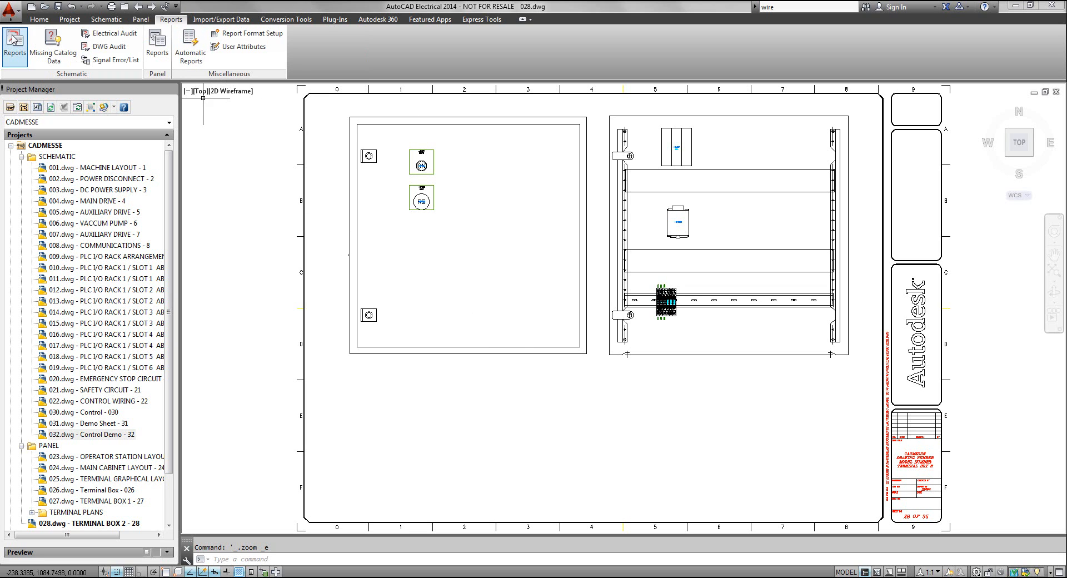
{"action": "left_click", "coordinate": [15, 42]}
{"action": "left_click_drag", "start_coordinate": [519, 129], "coordinate": [484, 60]}
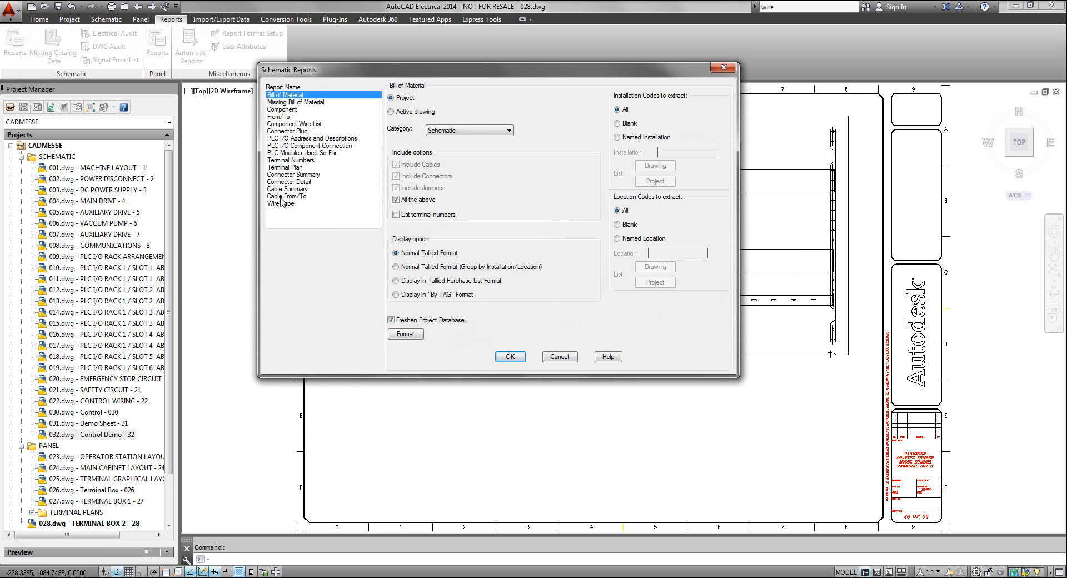
{"action": "left_click", "coordinate": [286, 116]}
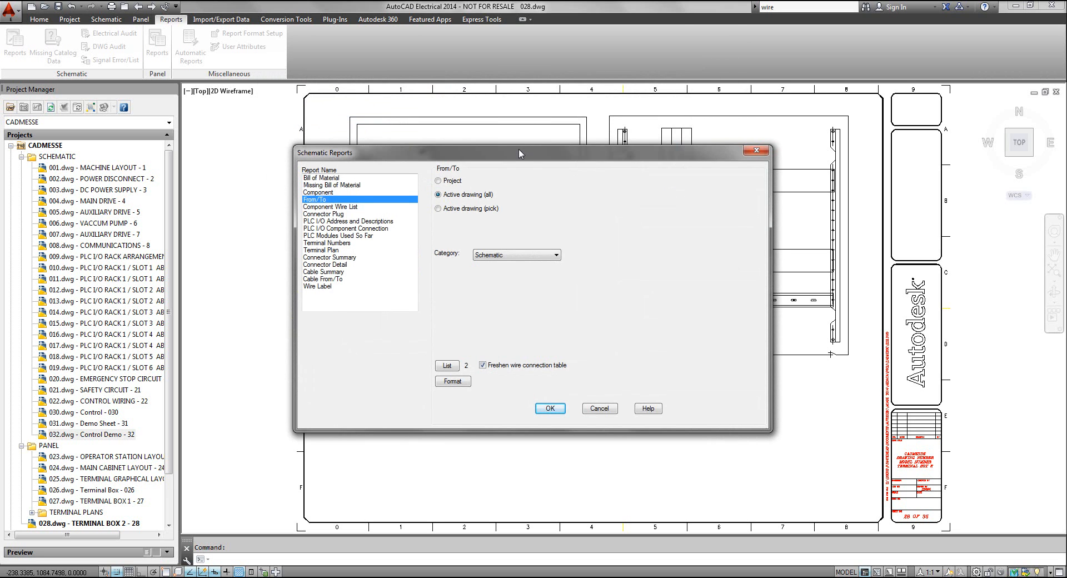
{"action": "left_click_drag", "start_coordinate": [521, 150], "coordinate": [453, 110]}
{"action": "left_click", "coordinate": [370, 142]}
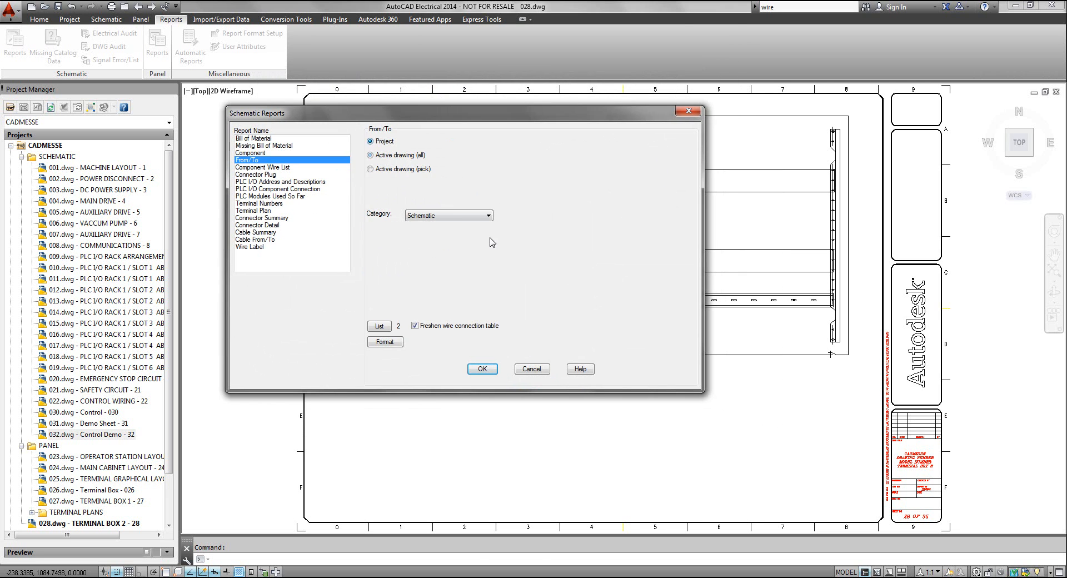
{"action": "left_click", "coordinate": [479, 369]}
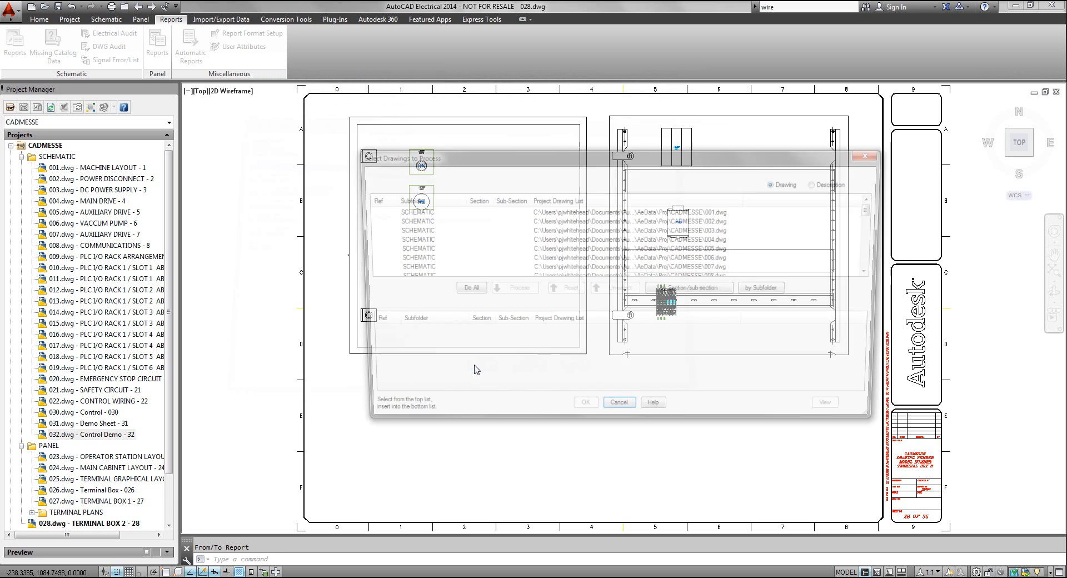
{"action": "left_click", "coordinate": [468, 291]}
{"action": "left_click", "coordinate": [583, 414]}
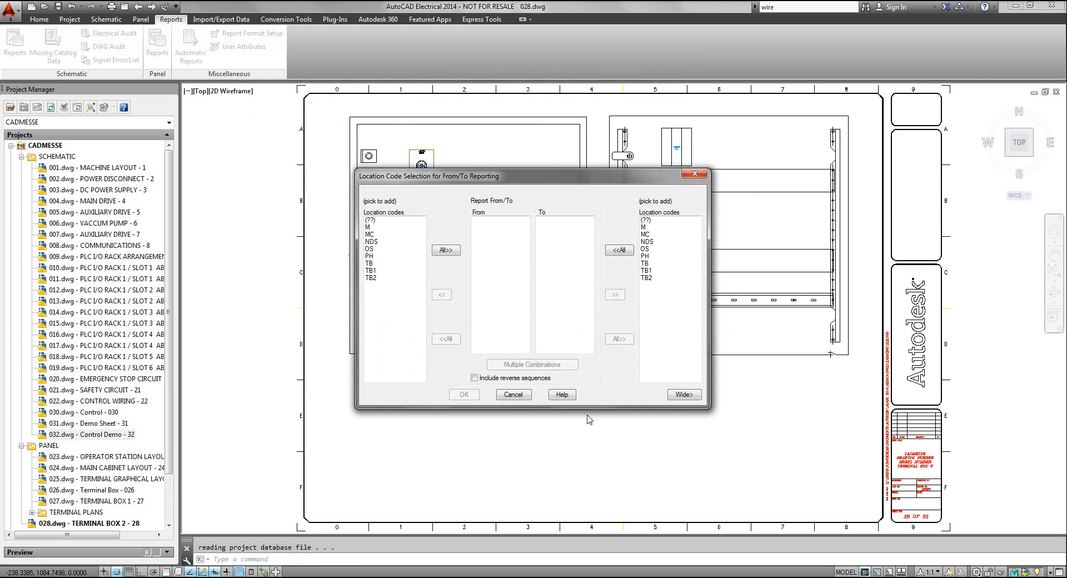
Include all location codes on both the From and To sides, generate the report and review its wire connections
{"action": "left_click", "coordinate": [446, 251]}
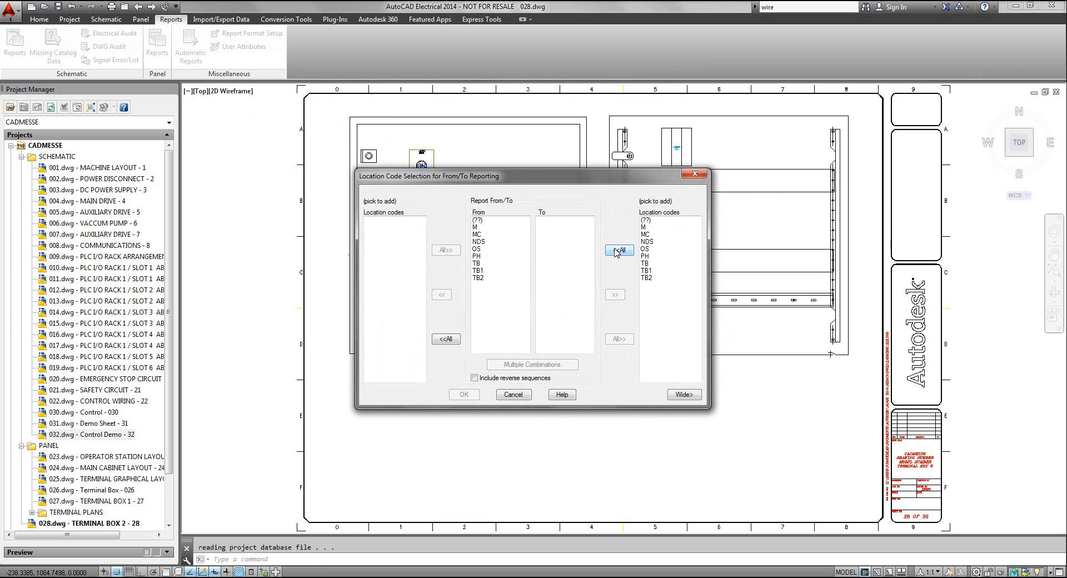
{"action": "left_click", "coordinate": [618, 250]}
{"action": "left_click", "coordinate": [467, 394]}
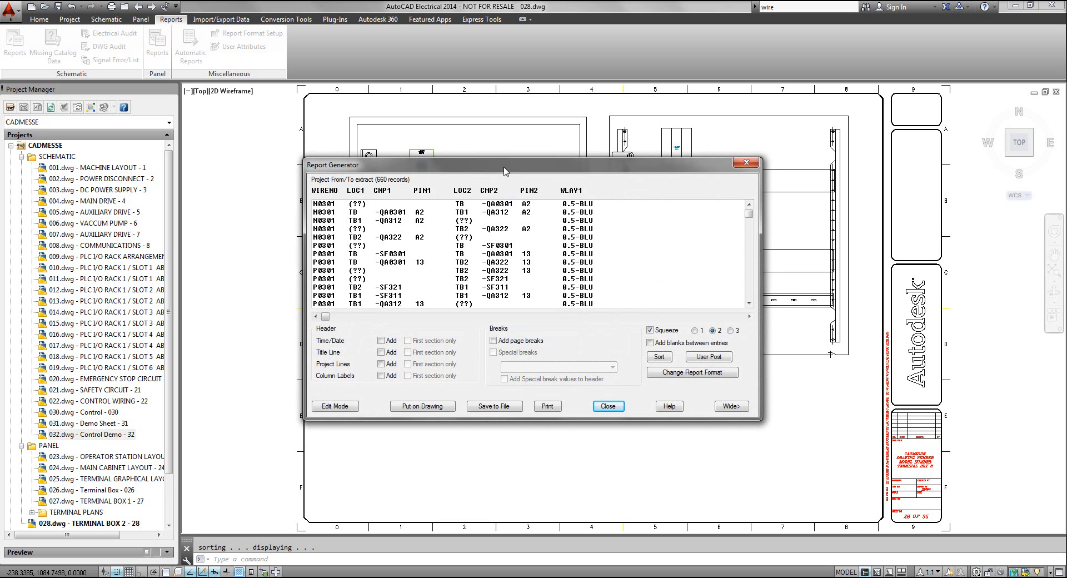
{"action": "left_click_drag", "start_coordinate": [503, 156], "coordinate": [414, 103]}
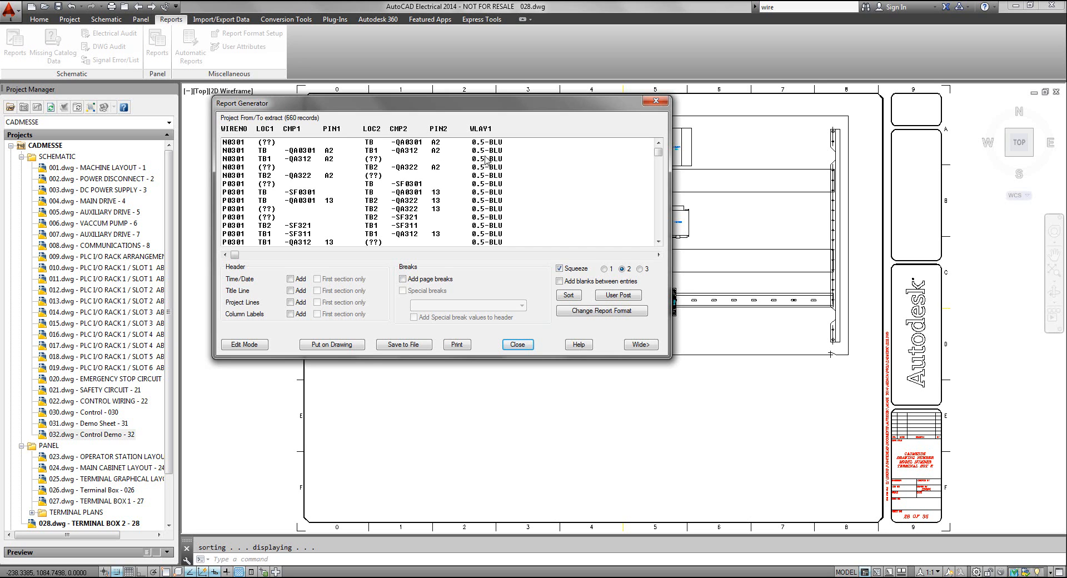
{"action": "left_click_drag", "start_coordinate": [500, 103], "coordinate": [589, 110]}
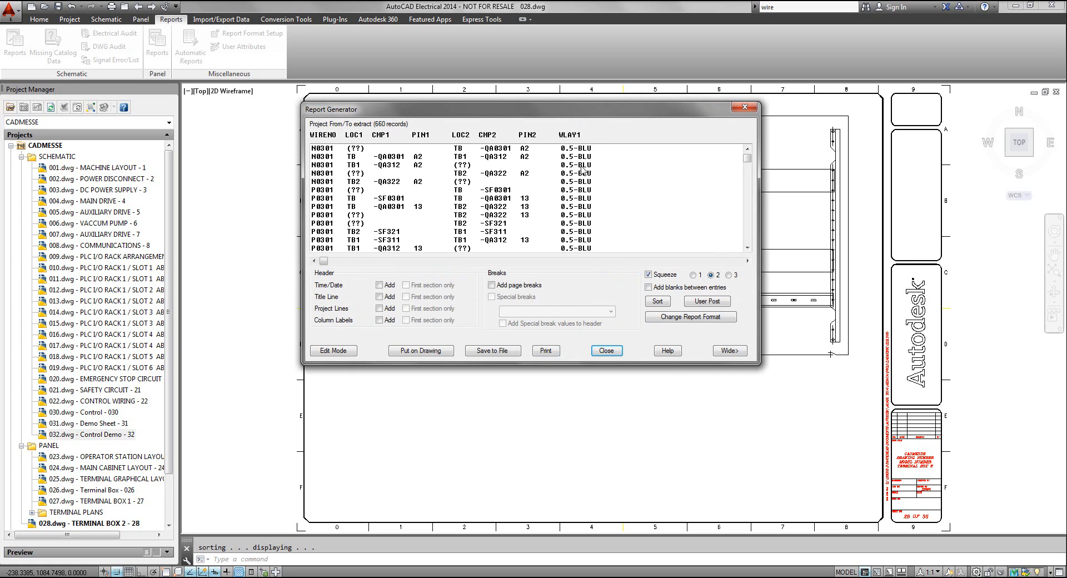
{"action": "mouse_move", "coordinate": [748, 158]}
{"action": "left_mouse_down"}
{"action": "mouse_move", "coordinate": [751, 182]}
{"action": "mouse_move", "coordinate": [750, 158]}
{"action": "left_mouse_up"}
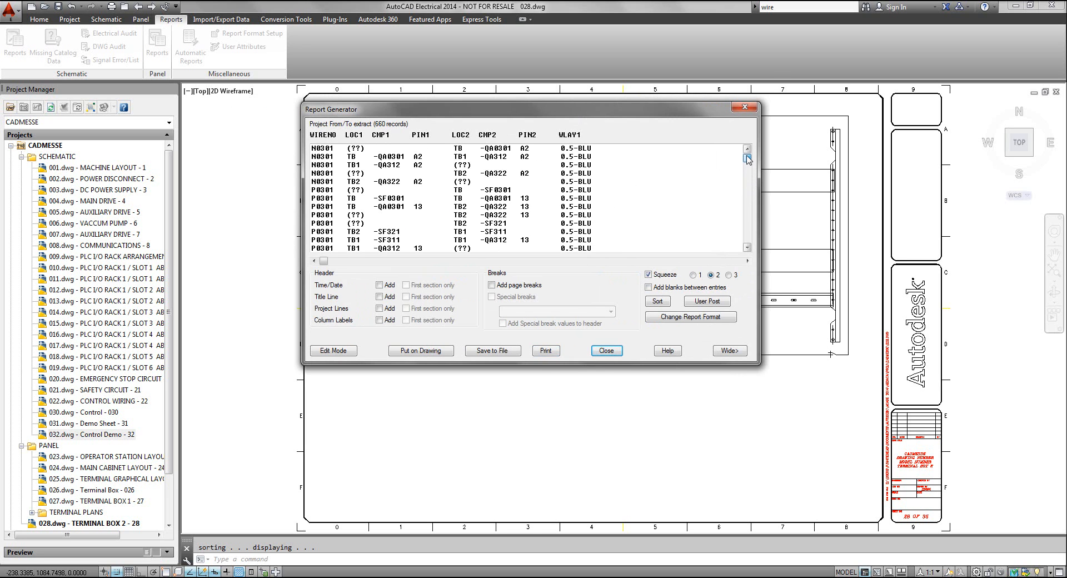
{"action": "left_click_drag", "start_coordinate": [612, 113], "coordinate": [621, 89]}
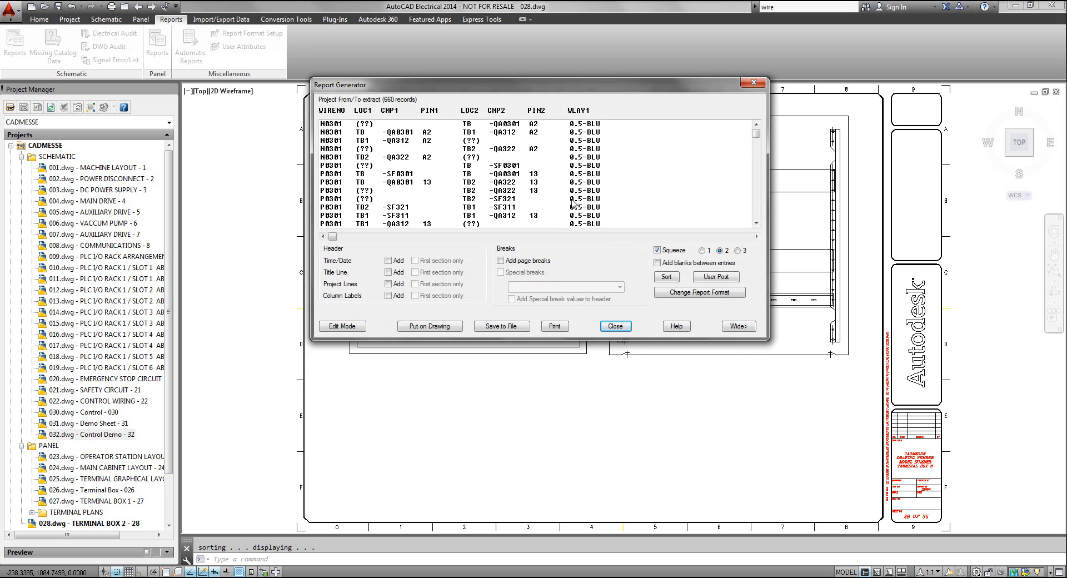
Save the From/To report to the Desktop as Excel spreadsheet WIREFRM2 without running a script, and leave the report
{"action": "left_click", "coordinate": [502, 326]}
{"action": "left_click_drag", "start_coordinate": [519, 212], "coordinate": [496, 139]}
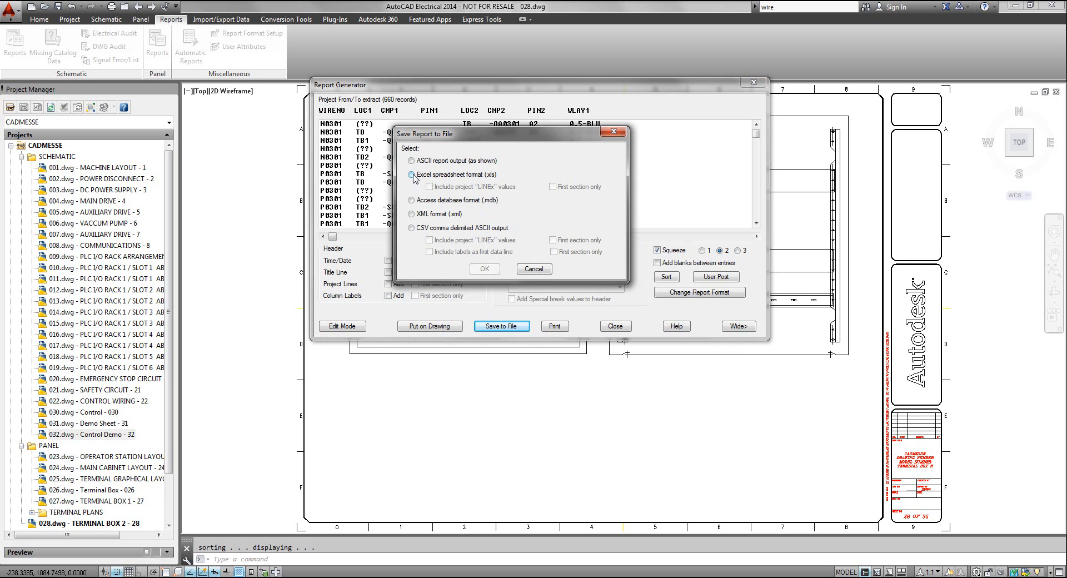
{"action": "left_click", "coordinate": [411, 175]}
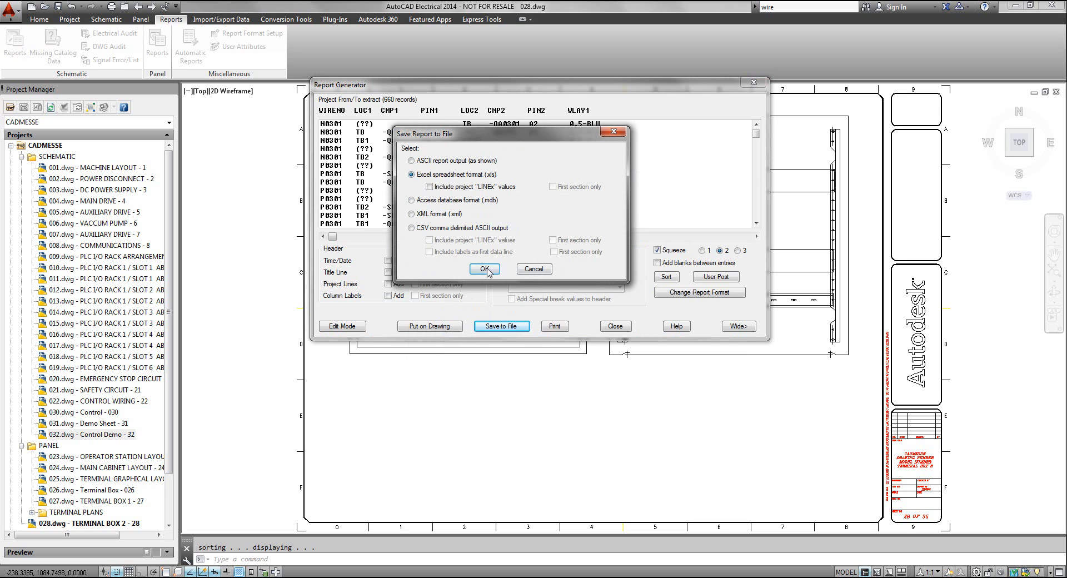
{"action": "left_click", "coordinate": [496, 270]}
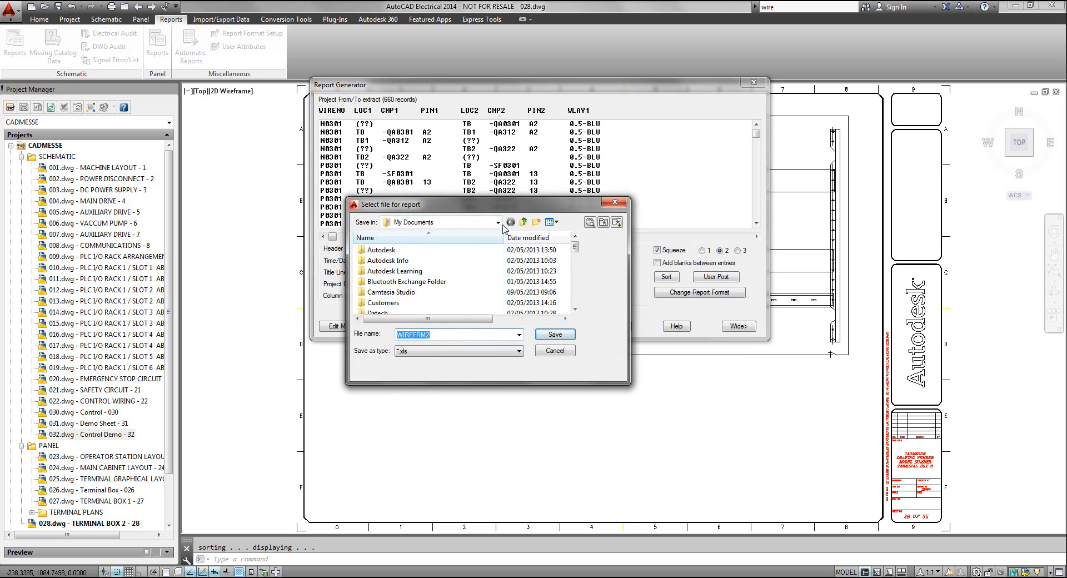
{"action": "left_click", "coordinate": [498, 222]}
{"action": "left_click", "coordinate": [404, 243]}
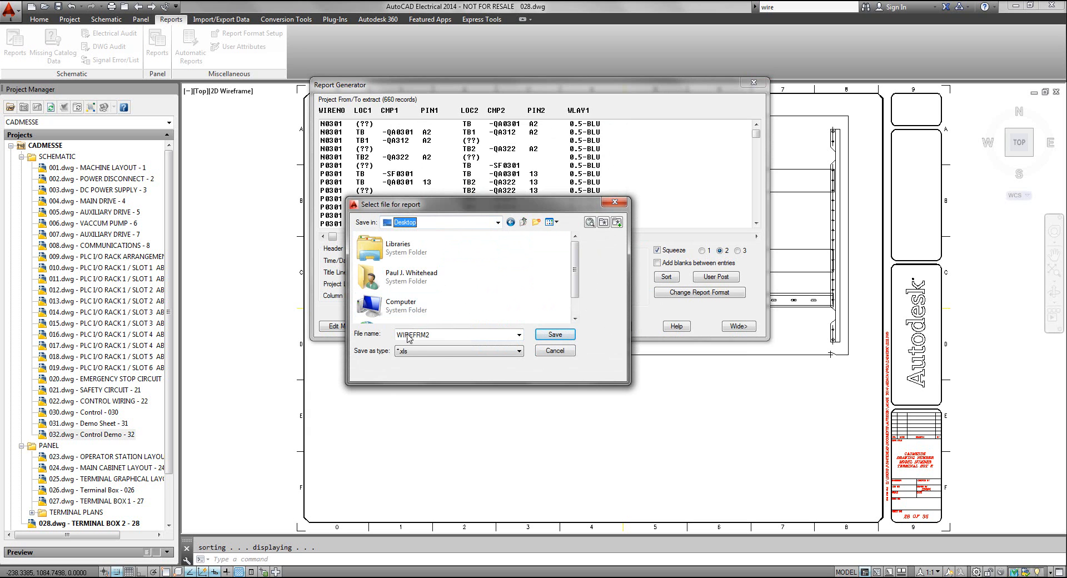
{"action": "left_click", "coordinate": [551, 337]}
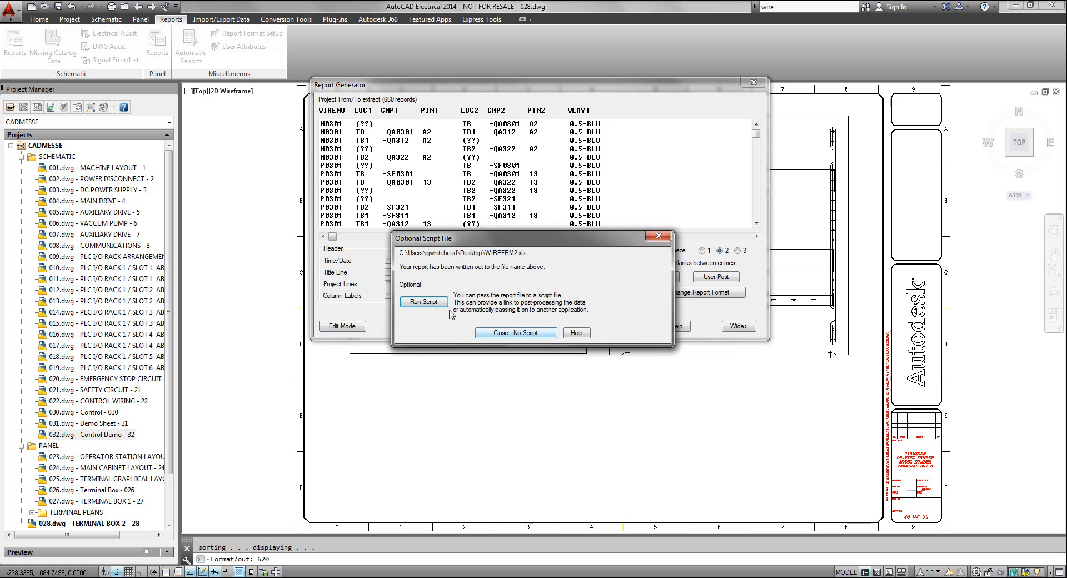
{"action": "left_click", "coordinate": [504, 333]}
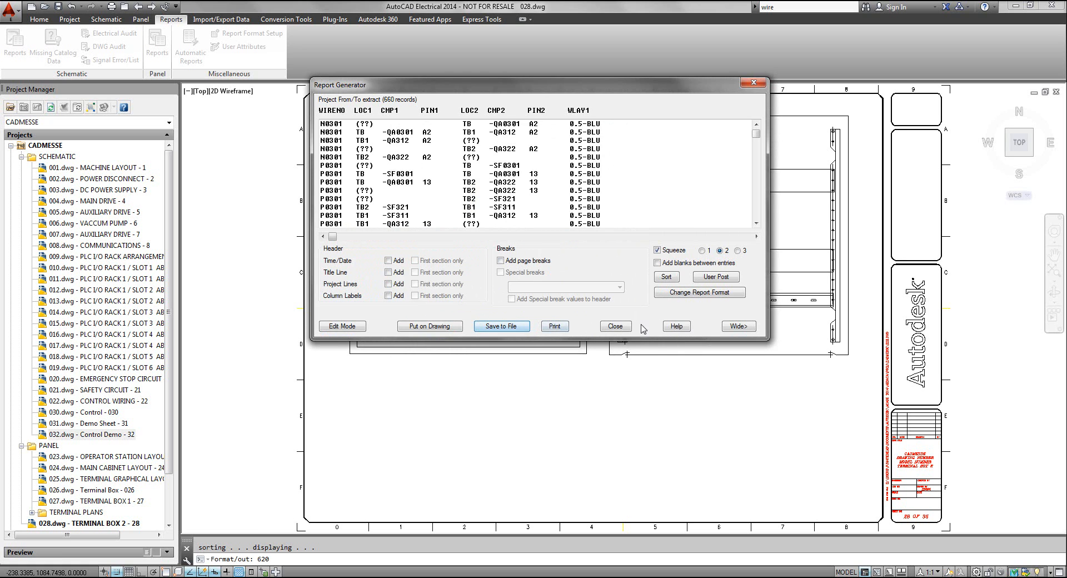
{"action": "left_click", "coordinate": [609, 328]}
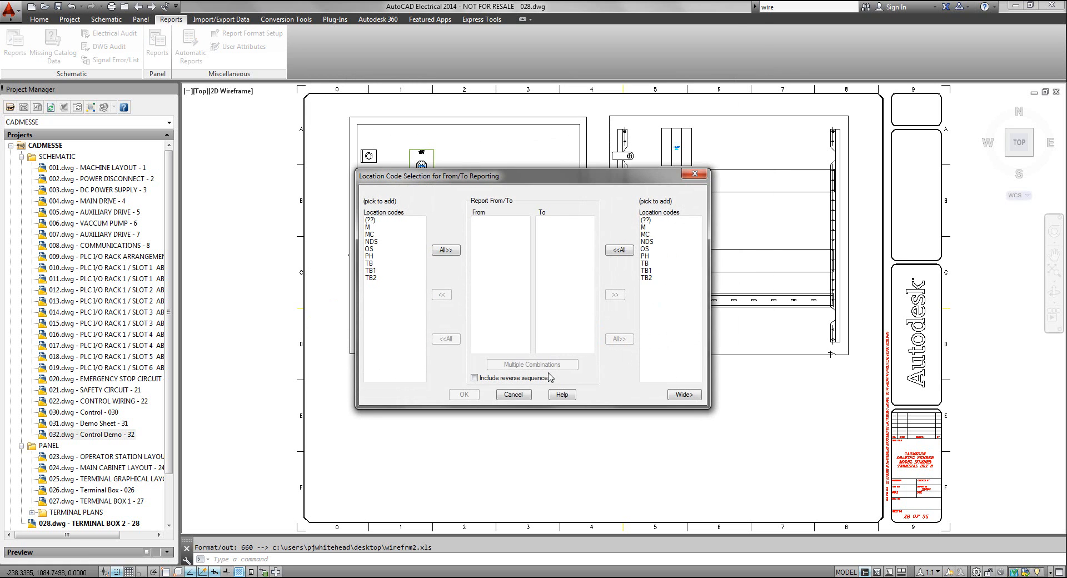
{"action": "left_click", "coordinate": [513, 395]}
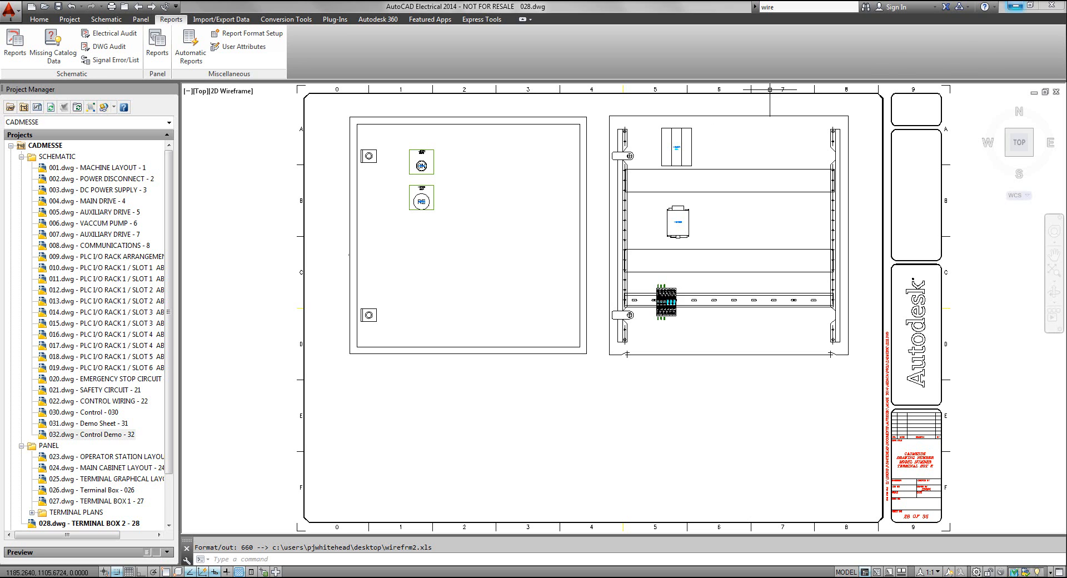
Switch to the desktop and open the WIREFRM2 spreadsheet in a maximized Excel window
{"action": "left_click", "coordinate": [1015, 6]}
{"action": "left_click", "coordinate": [23, 16]}
{"action": "double_click", "coordinate": [22, 15]}
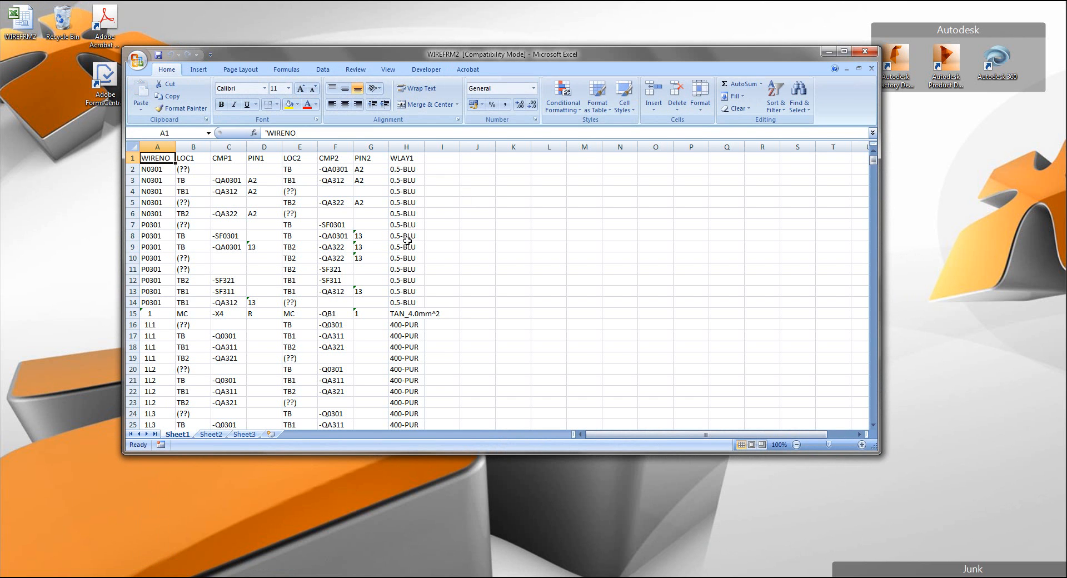
{"action": "left_click", "coordinate": [844, 51]}
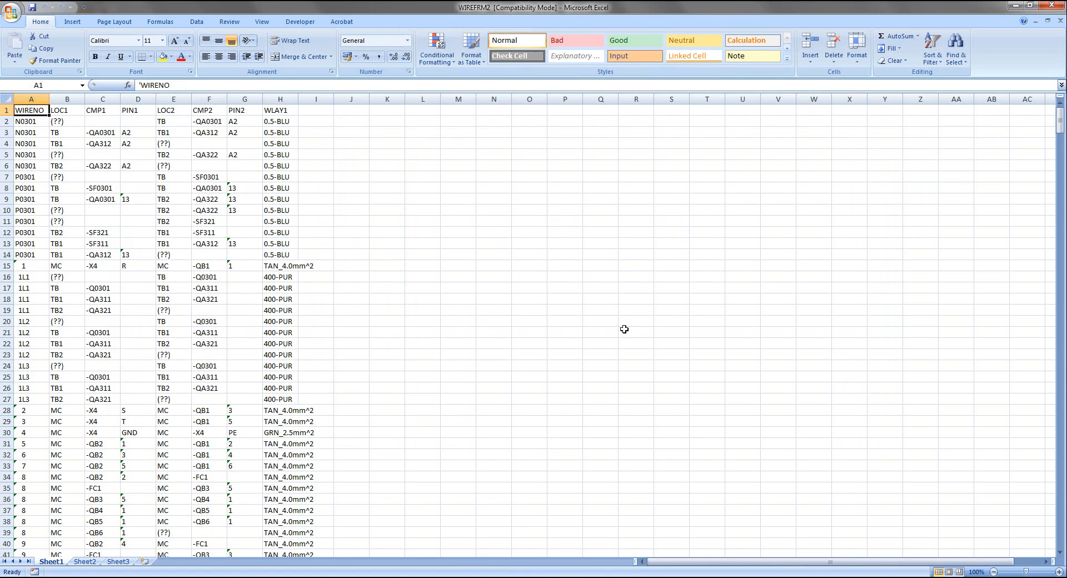
Examine the wire numbers, locations, components and wire types in the WIREFRM2 sheet, and return to drawing 028 in AutoCAD Electrical
{"action": "scroll", "coordinate": [150, 201], "scroll_direction": "down", "scroll_amount": 1}
{"action": "scroll", "coordinate": [199, 285], "scroll_direction": "down", "scroll_amount": 20}
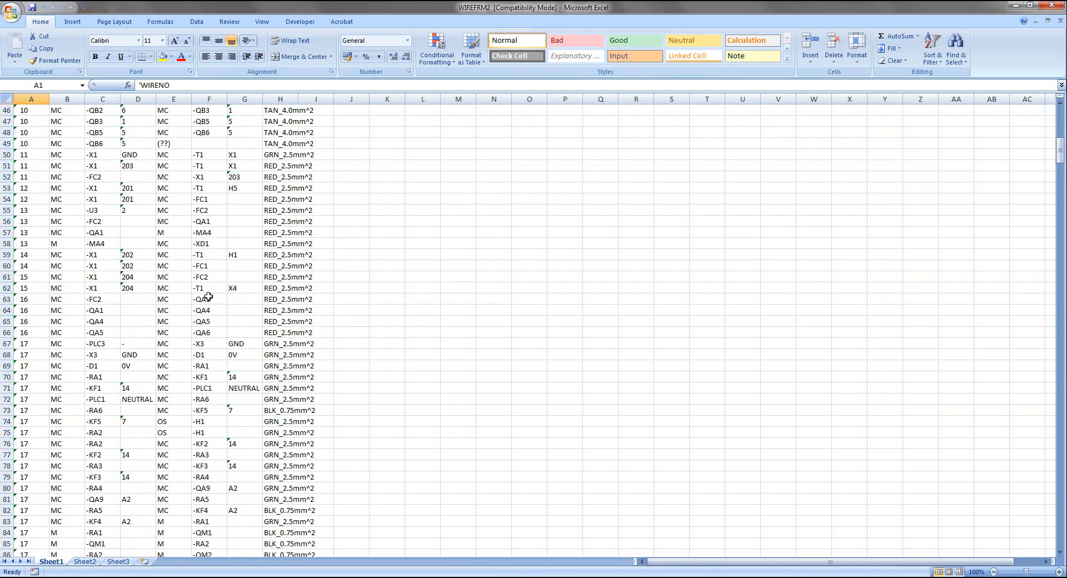
{"action": "scroll", "coordinate": [225, 300], "scroll_direction": "down", "scroll_amount": 19}
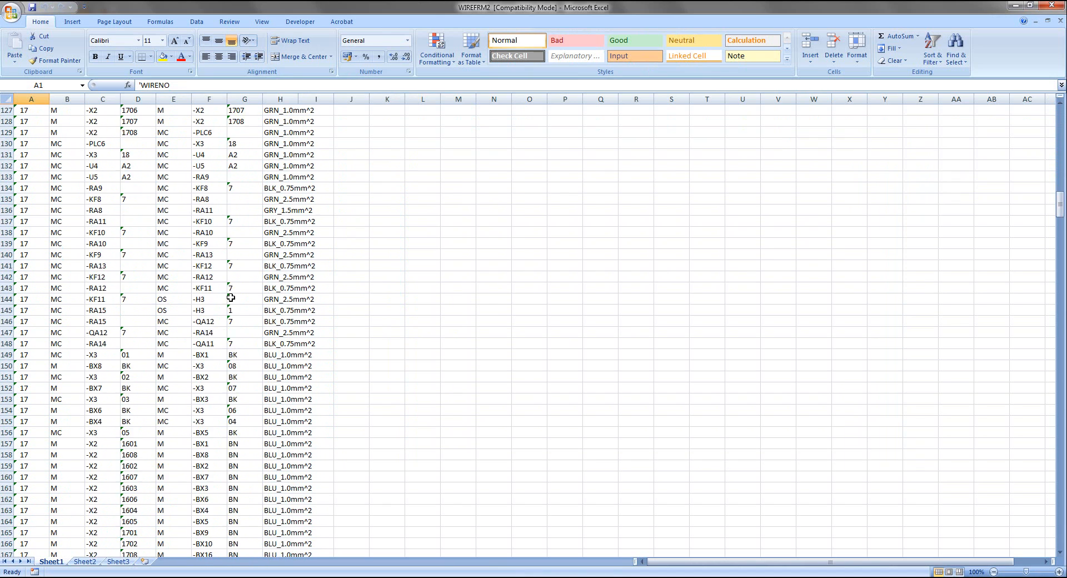
{"action": "scroll", "coordinate": [234, 282], "scroll_direction": "up", "scroll_amount": 16}
{"action": "scroll", "coordinate": [501, 266], "scroll_direction": "up", "scroll_amount": 4}
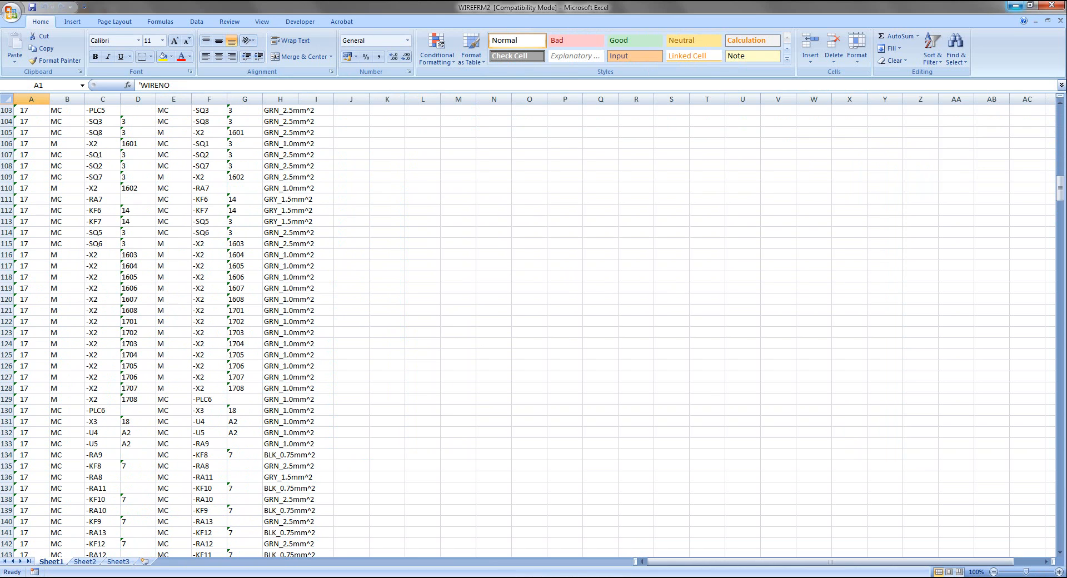
{"action": "left_click", "coordinate": [1016, 6]}
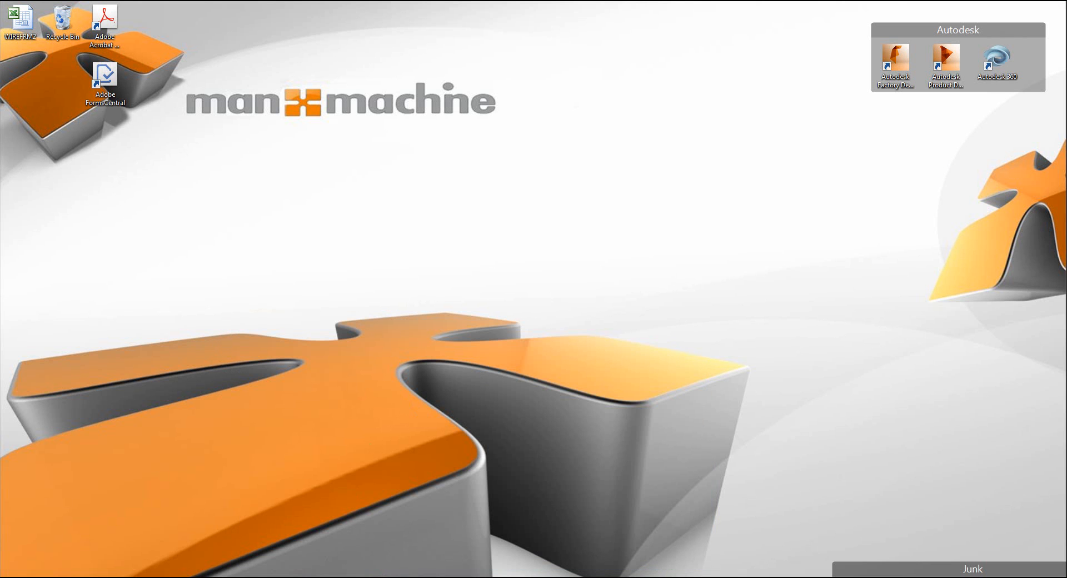
{"action": "left_click", "coordinate": [293, 519]}
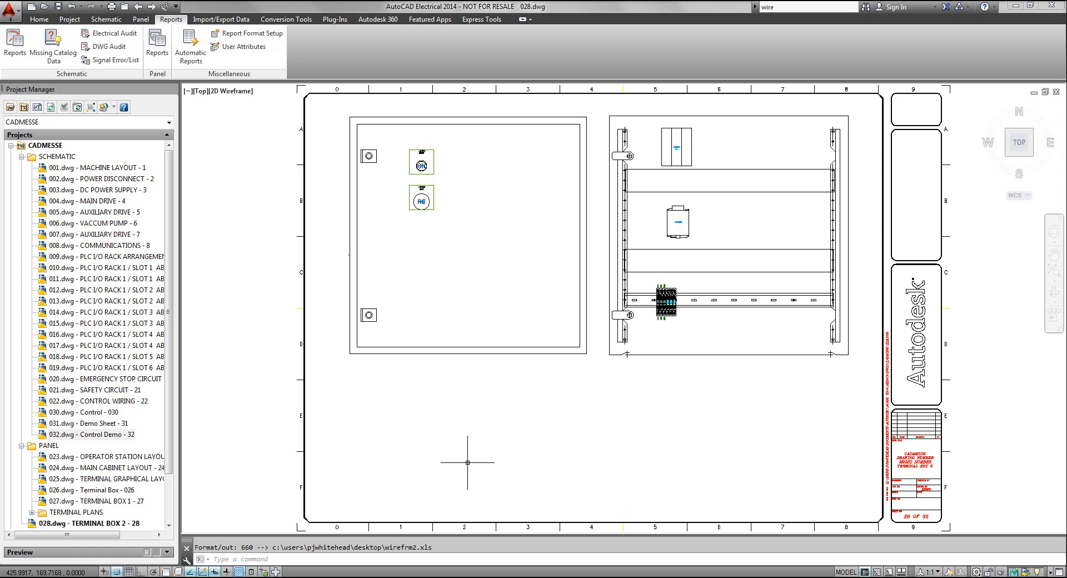
{"action": "mouse_move", "coordinate": [516, 423]}
{"action": "middle_mouse_down"}
{"action": "mouse_move", "coordinate": [517, 412]}
{"action": "mouse_move", "coordinate": [513, 420]}
{"action": "middle_mouse_up"}
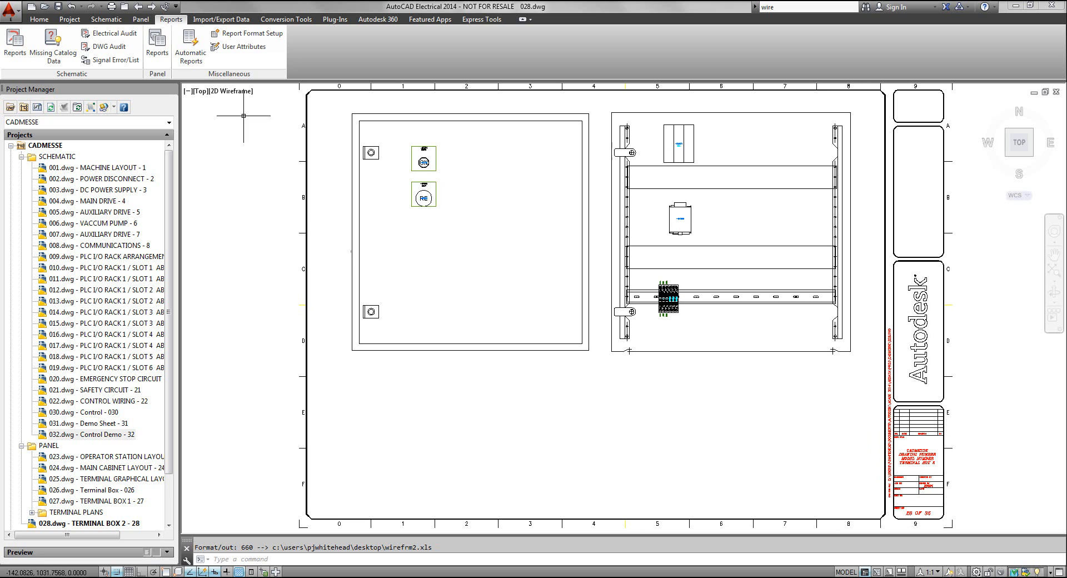
Generate the panel Bill of Material report for the active drawing only, and review its records
{"action": "left_click", "coordinate": [165, 54]}
{"action": "left_click_drag", "start_coordinate": [424, 149], "coordinate": [450, 160]}
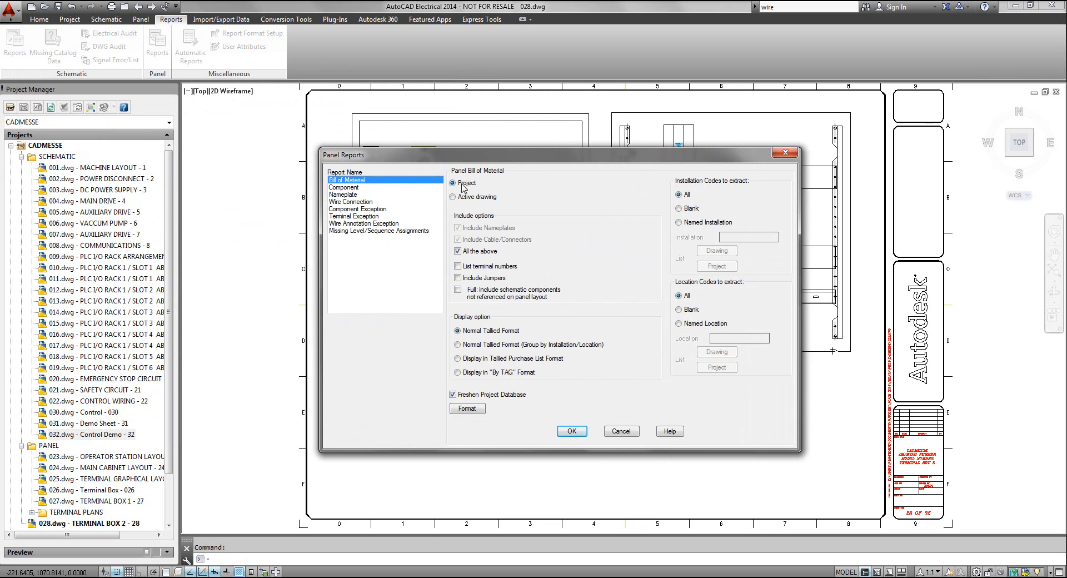
{"action": "left_click_drag", "start_coordinate": [508, 165], "coordinate": [694, 150]}
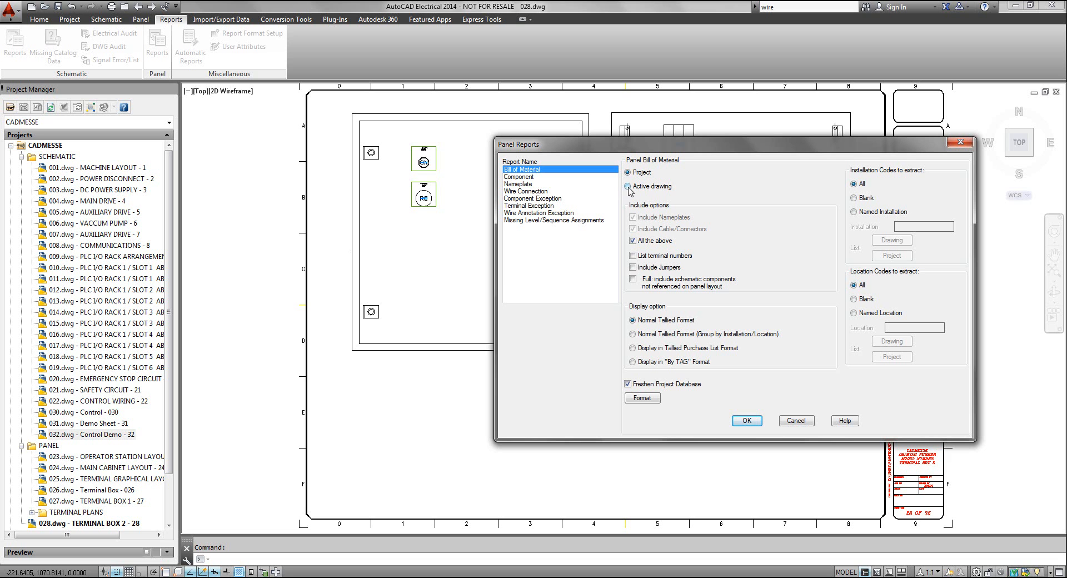
{"action": "left_click", "coordinate": [746, 422]}
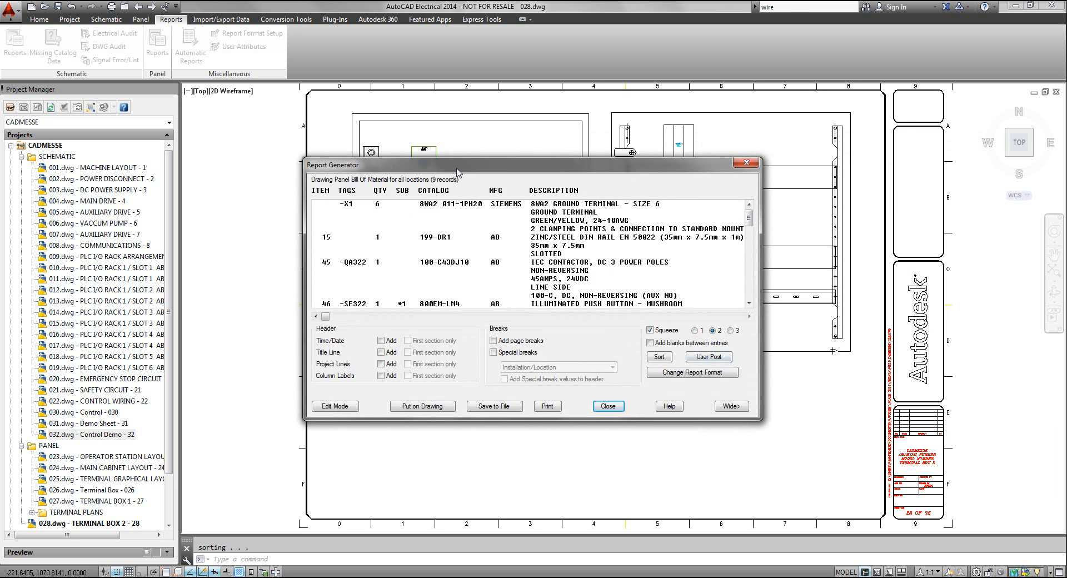
{"action": "left_click_drag", "start_coordinate": [476, 165], "coordinate": [468, 127]}
{"action": "mouse_move", "coordinate": [743, 193]}
{"action": "left_mouse_down"}
{"action": "mouse_move", "coordinate": [751, 256]}
{"action": "mouse_move", "coordinate": [750, 176]}
{"action": "left_mouse_up"}
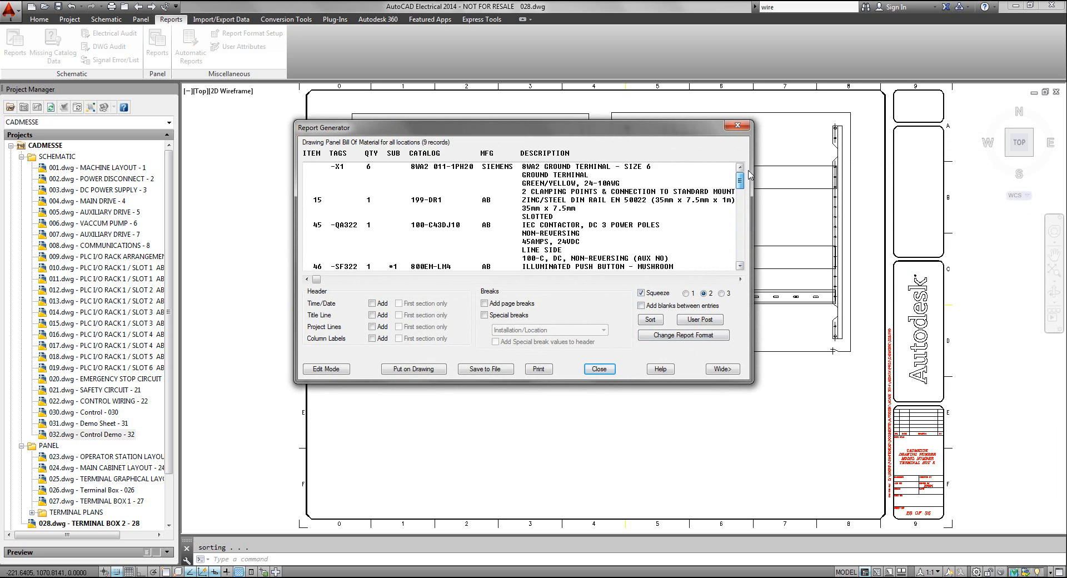
Set up the Bill of Material for placement on the drawing with text height 3 and color 250 for text and column labels
{"action": "left_click", "coordinate": [414, 369]}
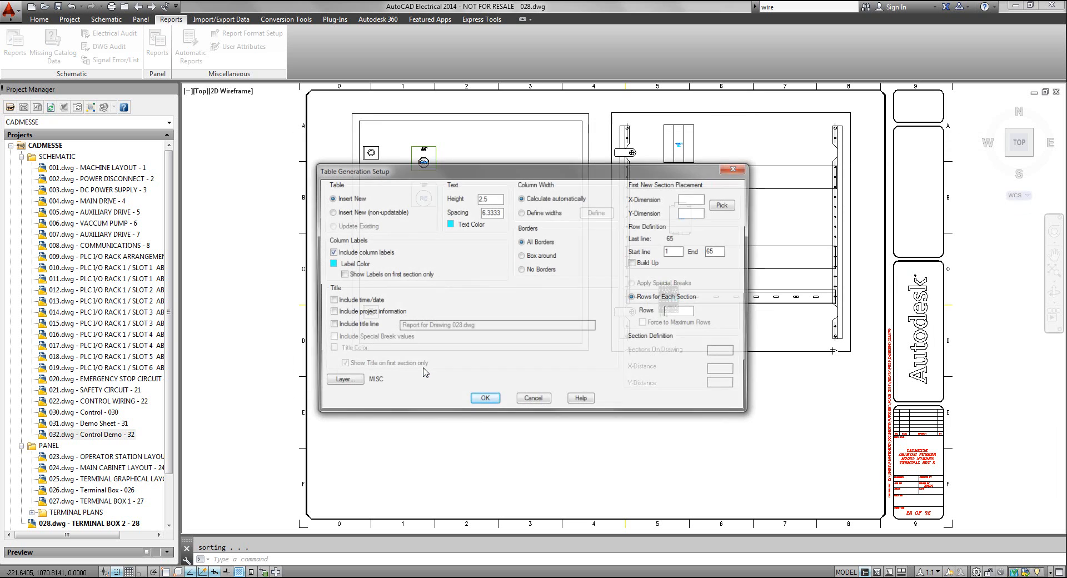
{"action": "left_click_drag", "start_coordinate": [491, 179], "coordinate": [448, 91]}
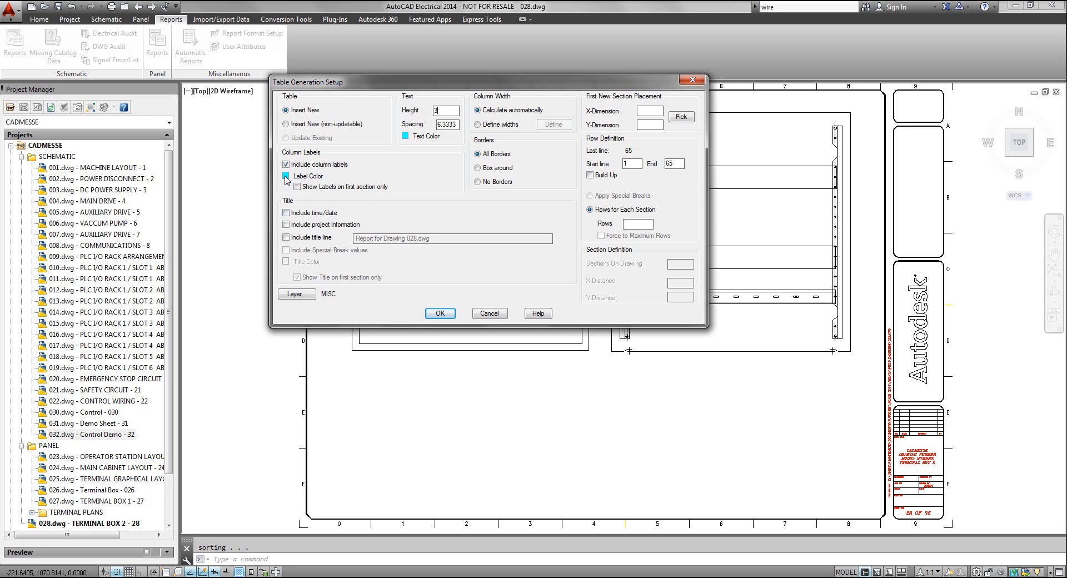
{"action": "left_click", "coordinate": [406, 135]}
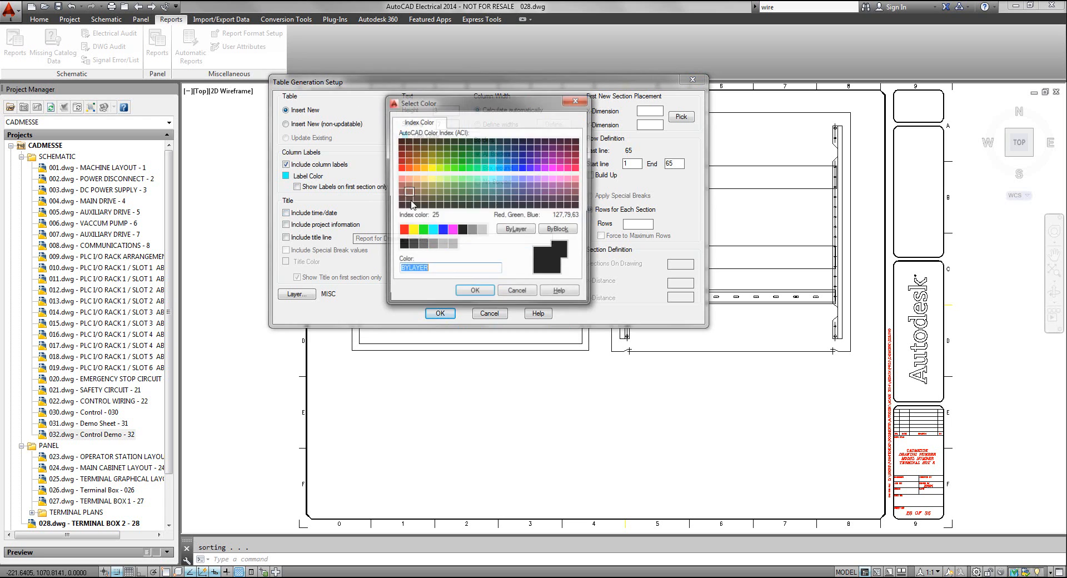
{"action": "left_click", "coordinate": [402, 245]}
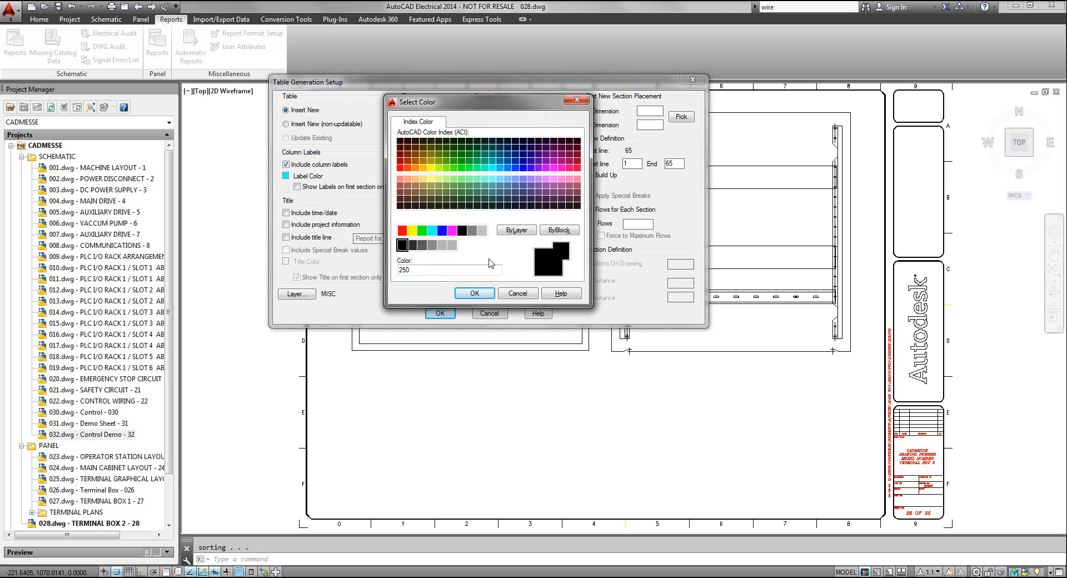
{"action": "left_click", "coordinate": [469, 293]}
{"action": "left_click", "coordinate": [285, 176]}
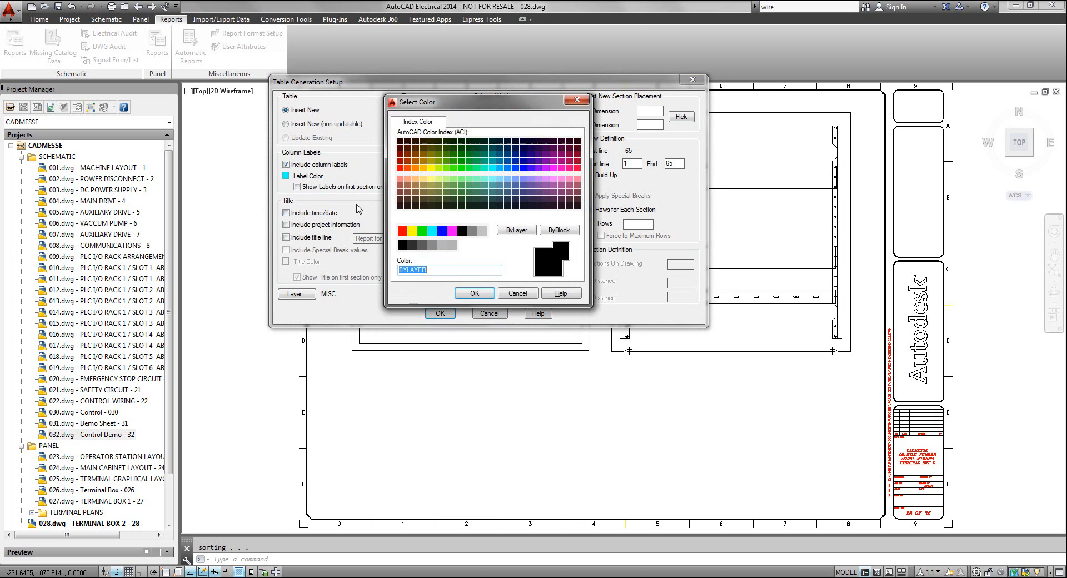
{"action": "left_click", "coordinate": [402, 244]}
{"action": "left_click", "coordinate": [474, 294]}
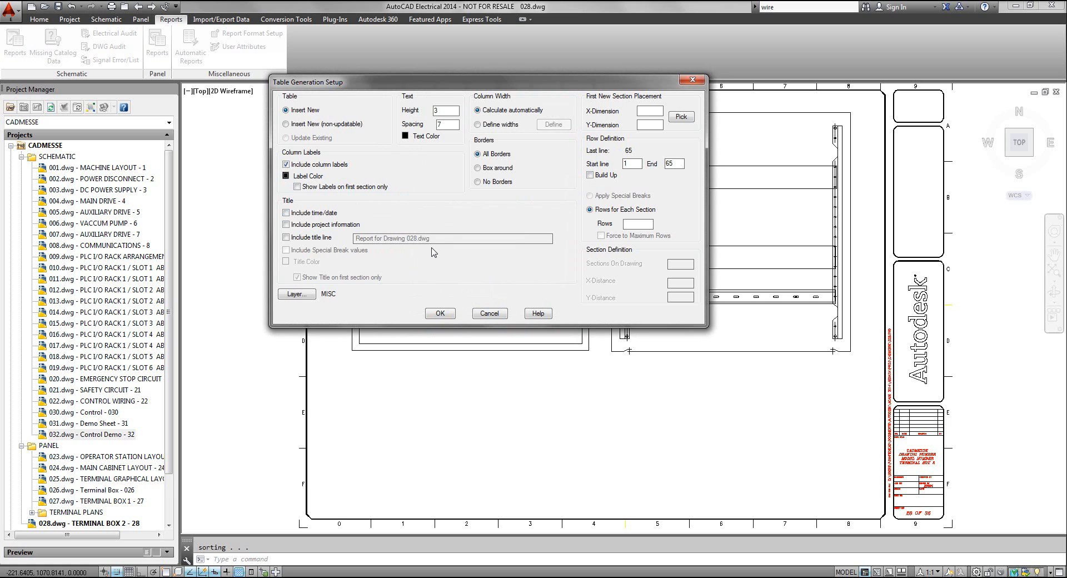
{"action": "left_click_drag", "start_coordinate": [504, 84], "coordinate": [553, 89]}
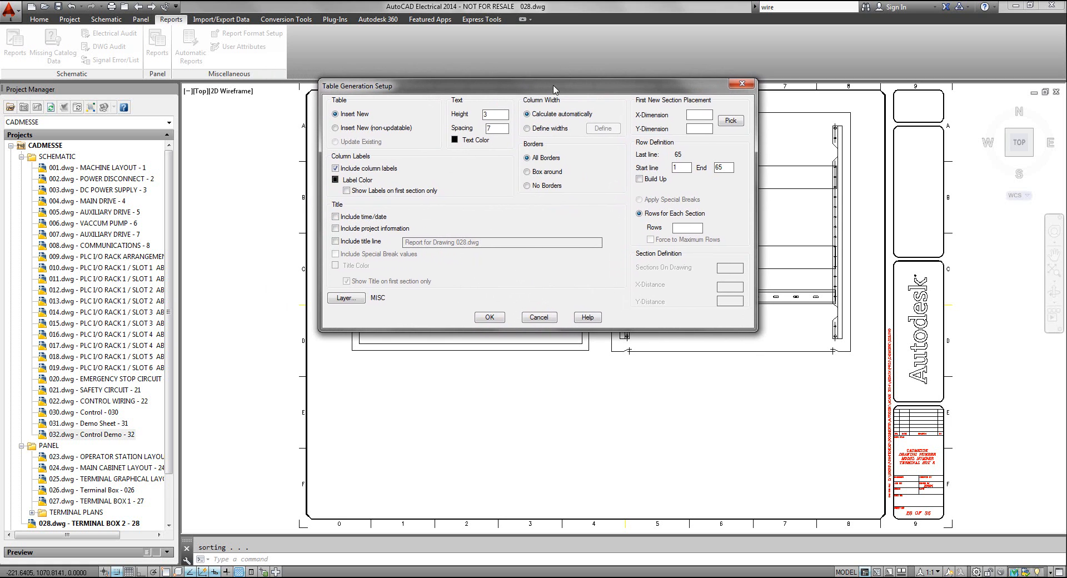
Place the Bill of Material table just below the enclosure door's lower-left corner and leave the report
{"action": "left_click", "coordinate": [489, 318]}
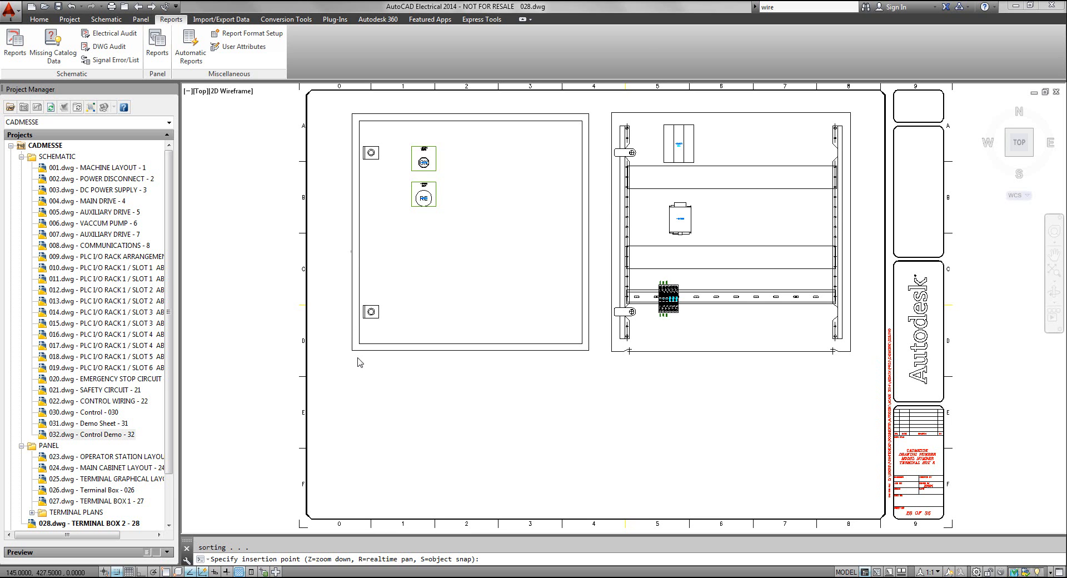
{"action": "left_click", "coordinate": [358, 356]}
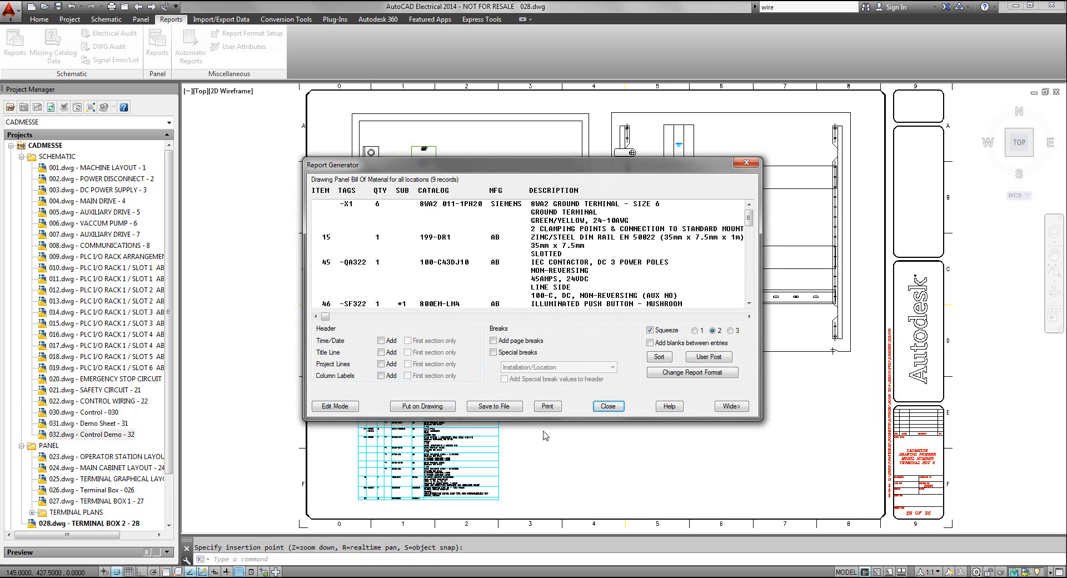
{"action": "left_click", "coordinate": [615, 413]}
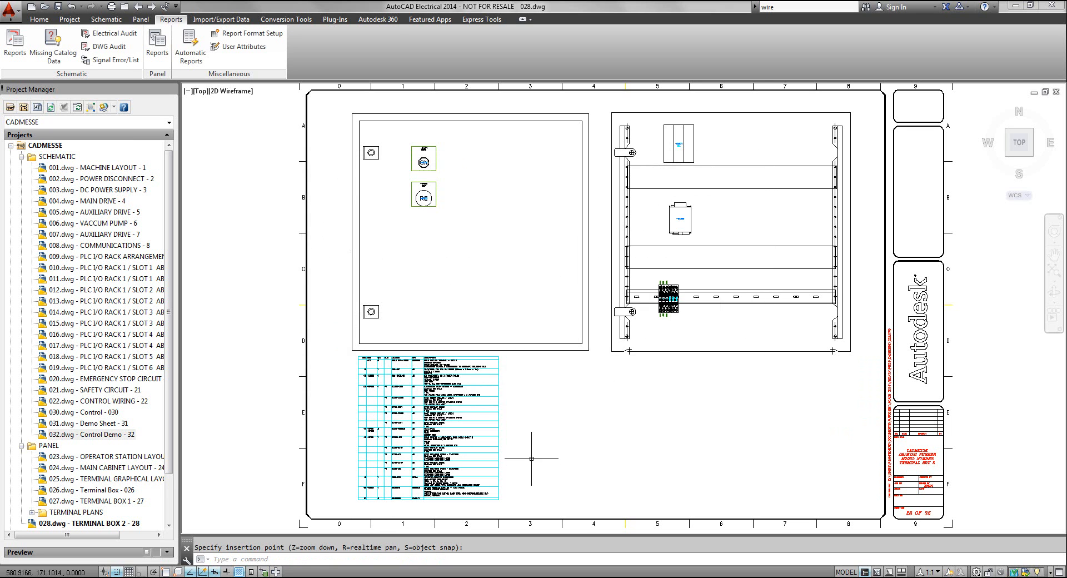
Examine the item numbers, tags, catalog numbers and descriptions in the placed table, and compare them with the panel layout
{"action": "scroll", "coordinate": [529, 456], "scroll_direction": "up", "scroll_amount": 5}
{"action": "middle_click_drag", "start_coordinate": [576, 424], "coordinate": [675, 304]}
{"action": "scroll", "coordinate": [619, 304], "scroll_direction": "down", "scroll_amount": 4}
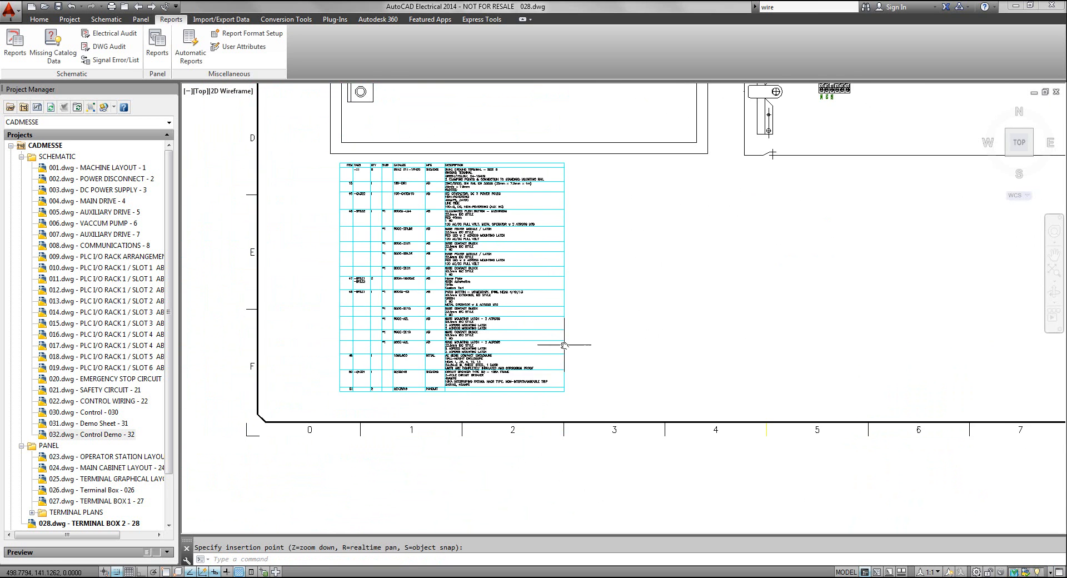
{"action": "scroll", "coordinate": [479, 278], "scroll_direction": "up", "scroll_amount": 5}
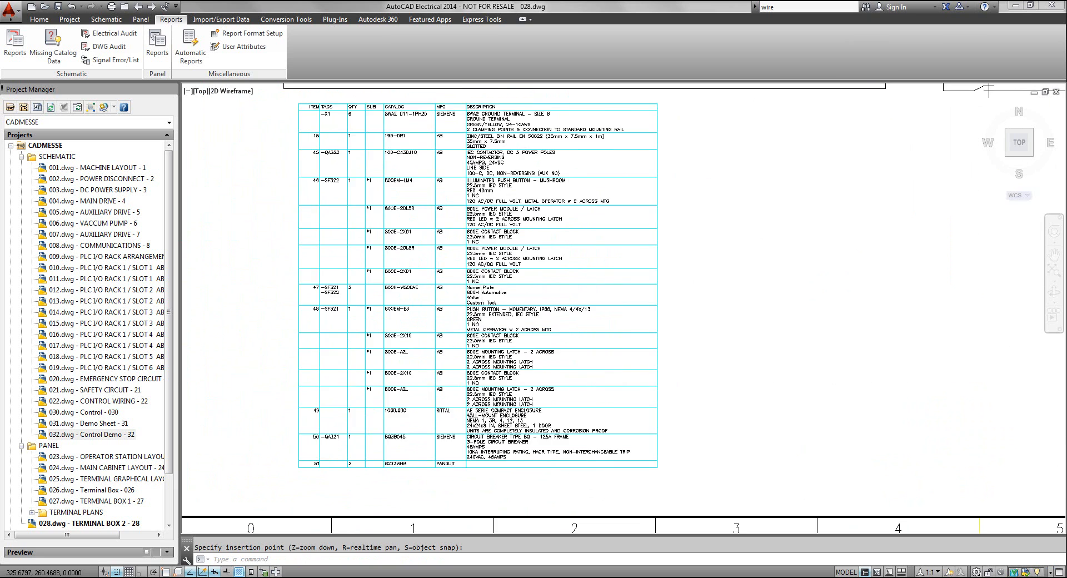
{"action": "scroll", "coordinate": [525, 371], "scroll_direction": "up", "scroll_amount": 3}
{"action": "scroll", "coordinate": [556, 369], "scroll_direction": "down", "scroll_amount": 5}
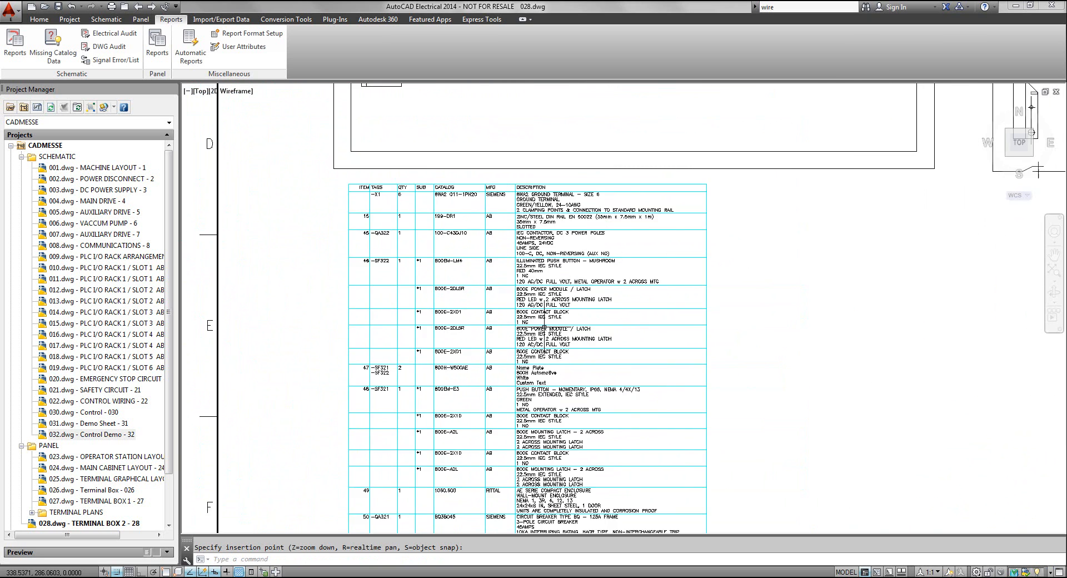
{"action": "scroll", "coordinate": [448, 349], "scroll_direction": "up", "scroll_amount": 4}
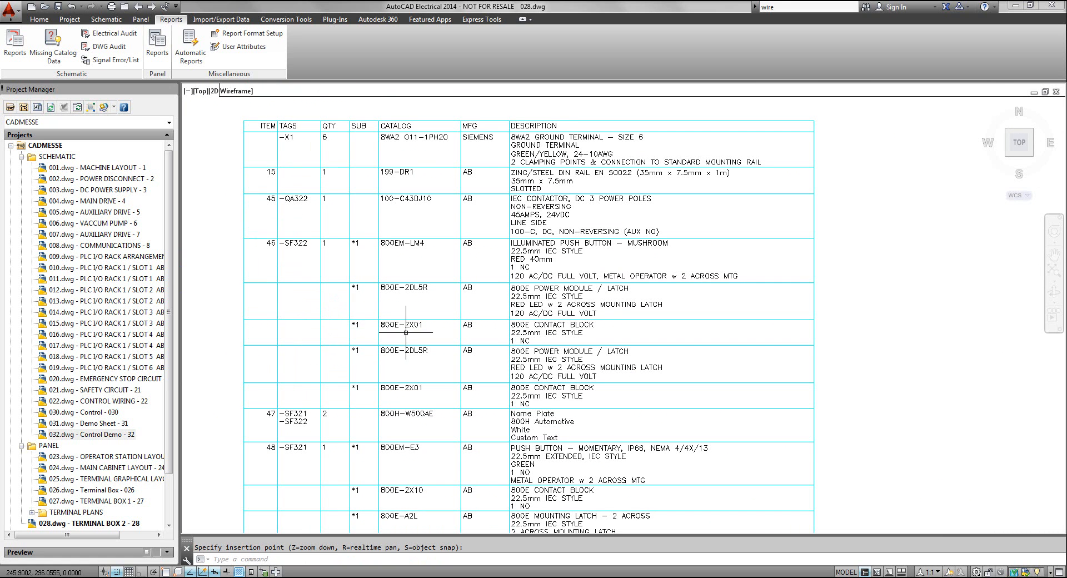
{"action": "scroll", "coordinate": [413, 352], "scroll_direction": "down", "scroll_amount": 5}
{"action": "scroll", "coordinate": [412, 353], "scroll_direction": "down", "scroll_amount": 4}
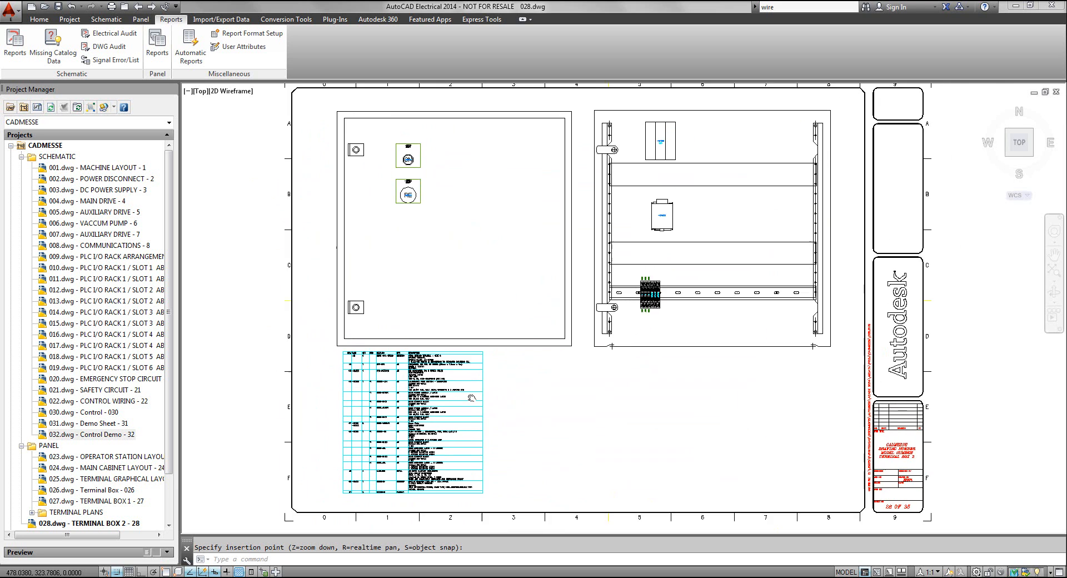
{"action": "scroll", "coordinate": [546, 250], "scroll_direction": "up", "scroll_amount": 6}
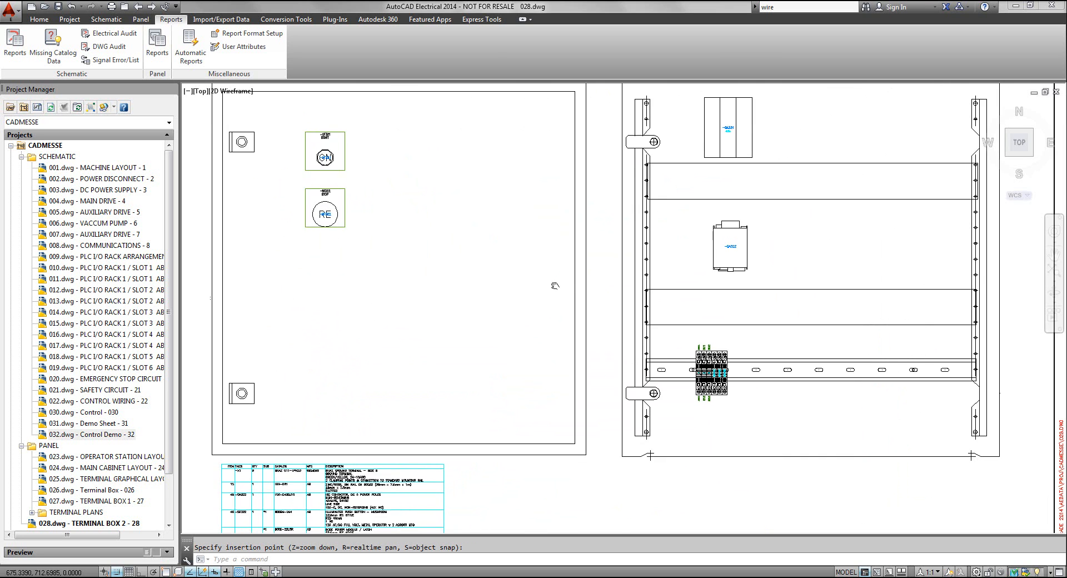
{"action": "scroll", "coordinate": [548, 259], "scroll_direction": "down", "scroll_amount": 6}
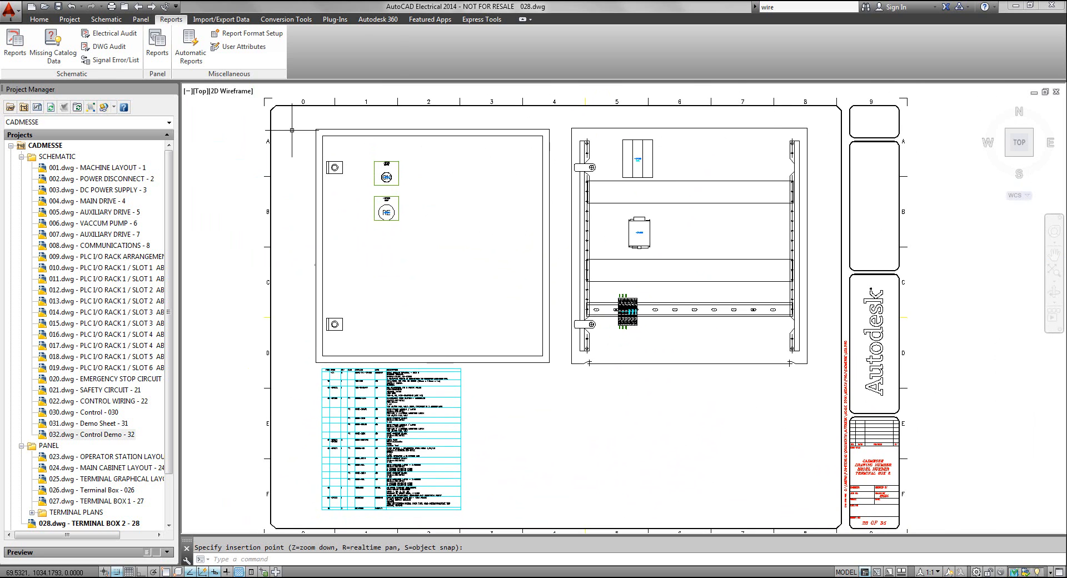
Add an item balloon to circuit breaker -QA321, with its leader running from the breaker's right edge up to the right
{"action": "left_click", "coordinate": [141, 20]}
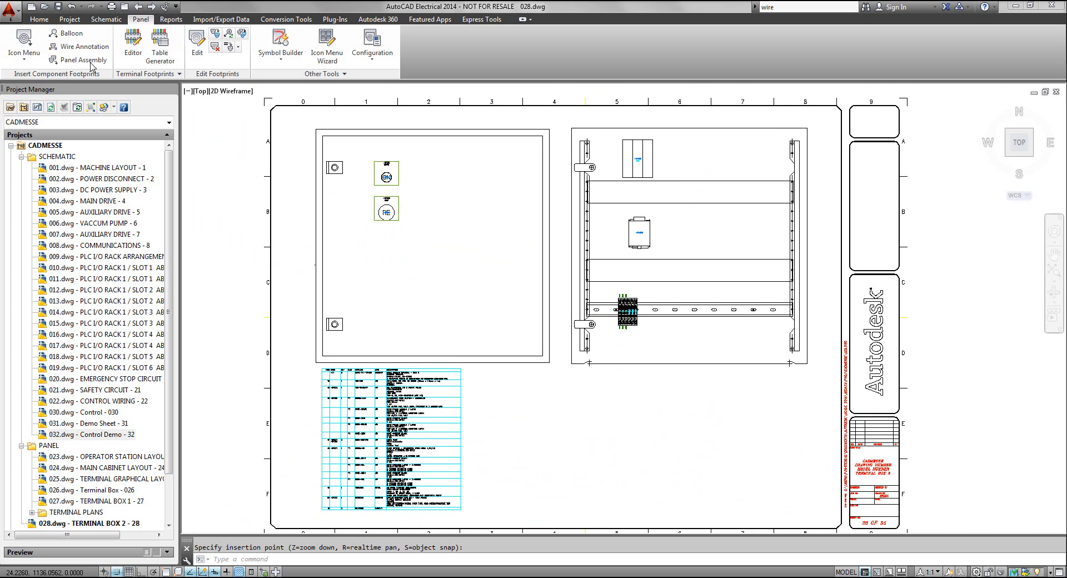
{"action": "left_click", "coordinate": [76, 36]}
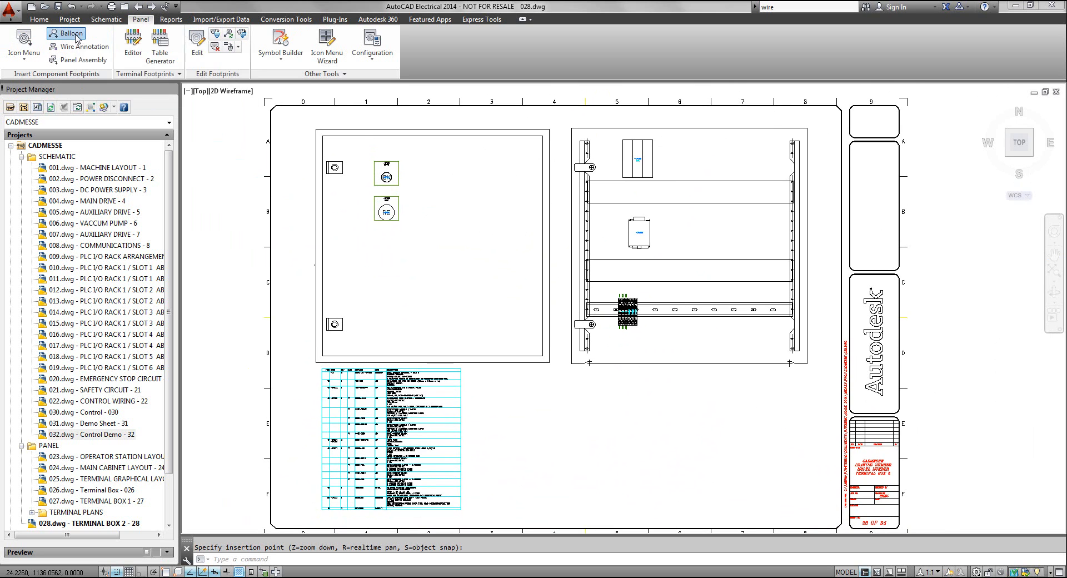
{"action": "left_click", "coordinate": [653, 157]}
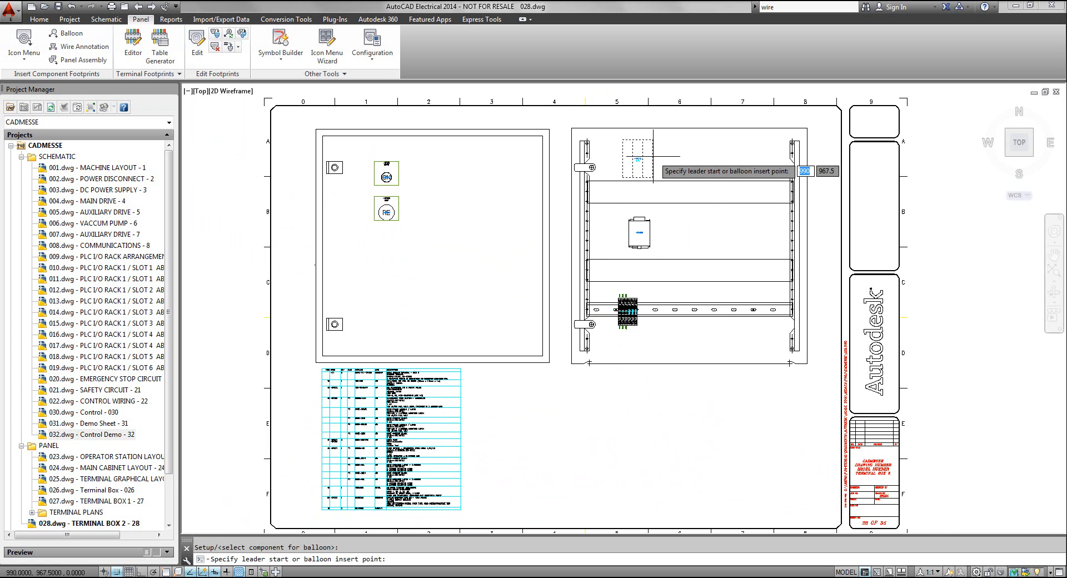
{"action": "left_click", "coordinate": [653, 156]}
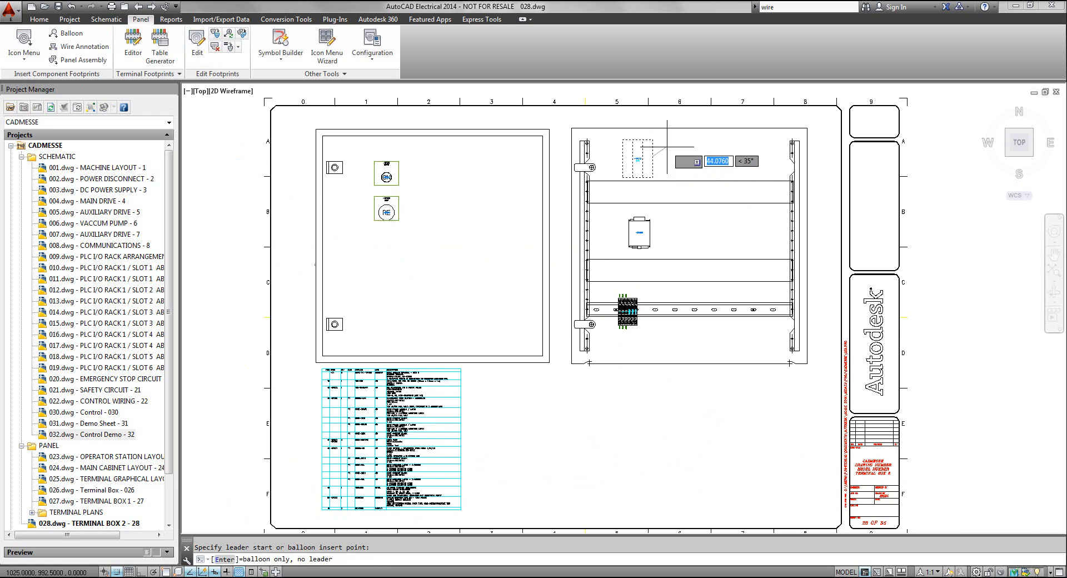
{"action": "left_click", "coordinate": [667, 147]}
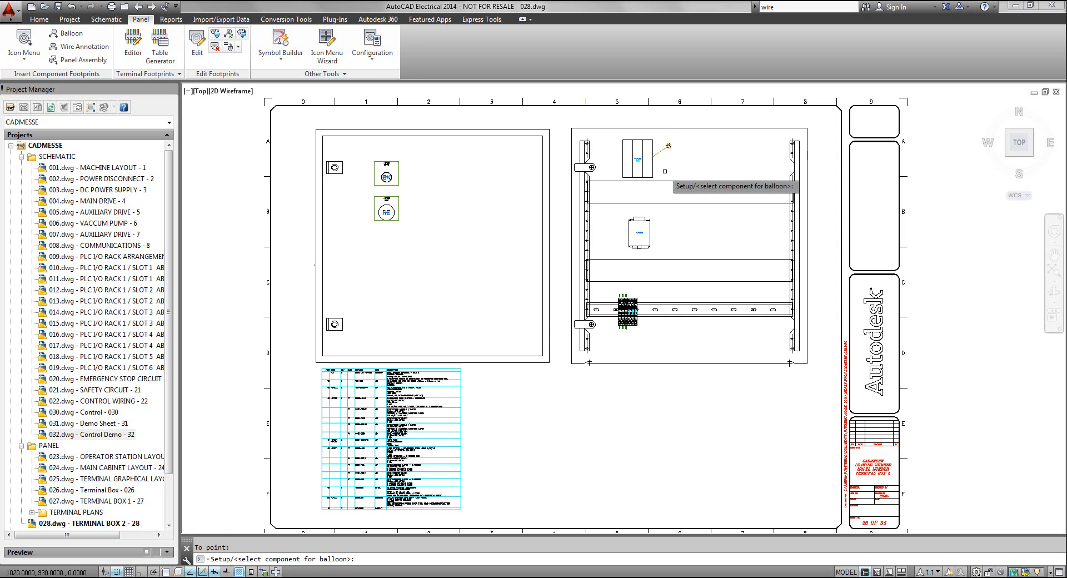
Check the balloon's item number on -QA321 against the breaker's row in the Bill of Material table
{"action": "scroll", "coordinate": [666, 157], "scroll_direction": "up", "scroll_amount": 4}
{"action": "scroll", "coordinate": [667, 157], "scroll_direction": "up", "scroll_amount": 2}
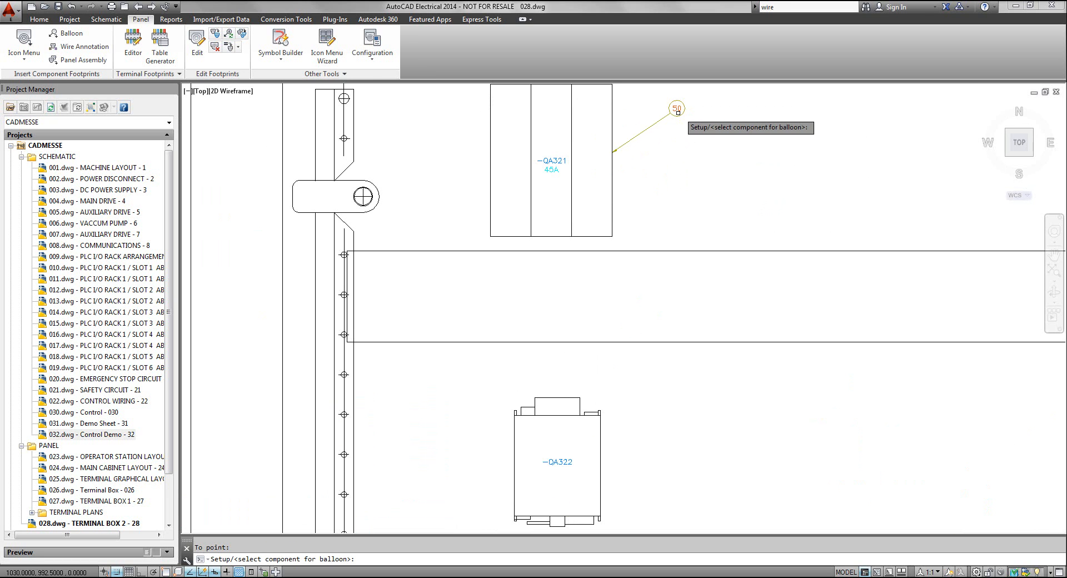
{"action": "scroll", "coordinate": [678, 112], "scroll_direction": "down", "scroll_amount": 8}
{"action": "scroll", "coordinate": [351, 426], "scroll_direction": "up", "scroll_amount": 5}
{"action": "middle_click_drag", "start_coordinate": [353, 427], "coordinate": [436, 97]}
{"action": "middle_click_drag", "start_coordinate": [448, 464], "coordinate": [411, 267]}
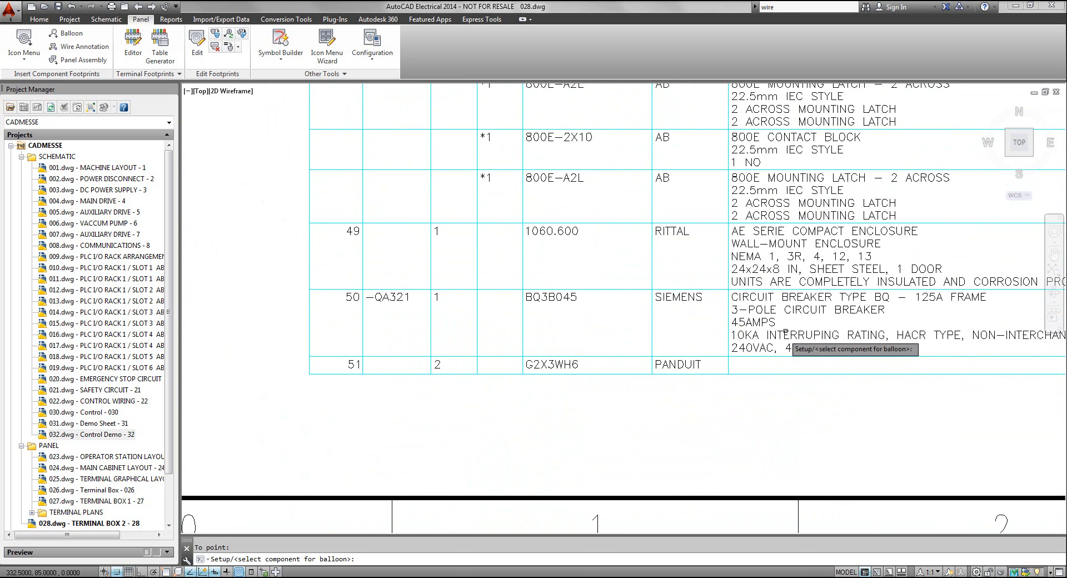
{"action": "middle_click", "coordinate": [767, 419]}
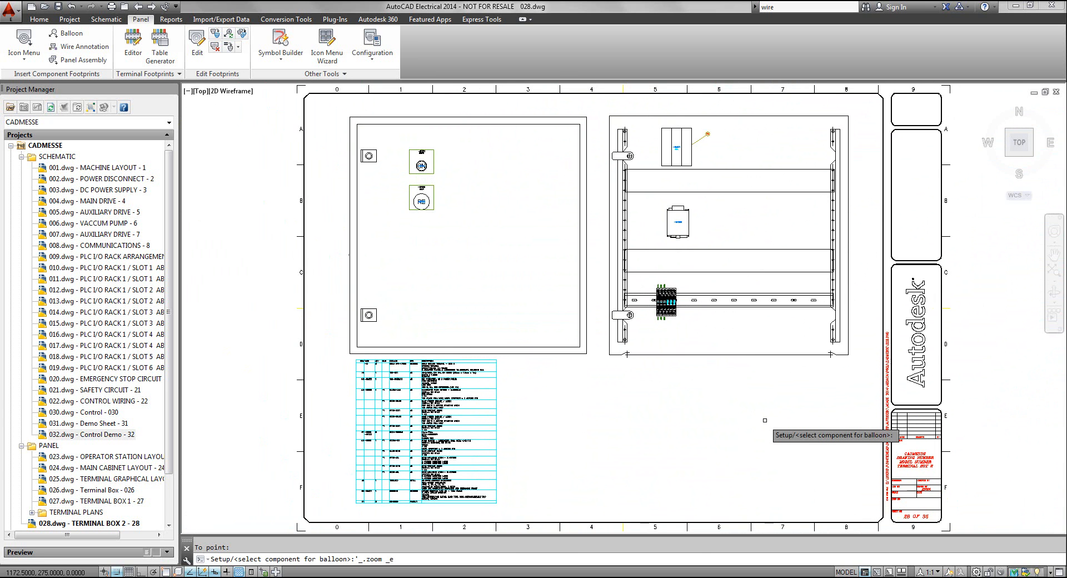